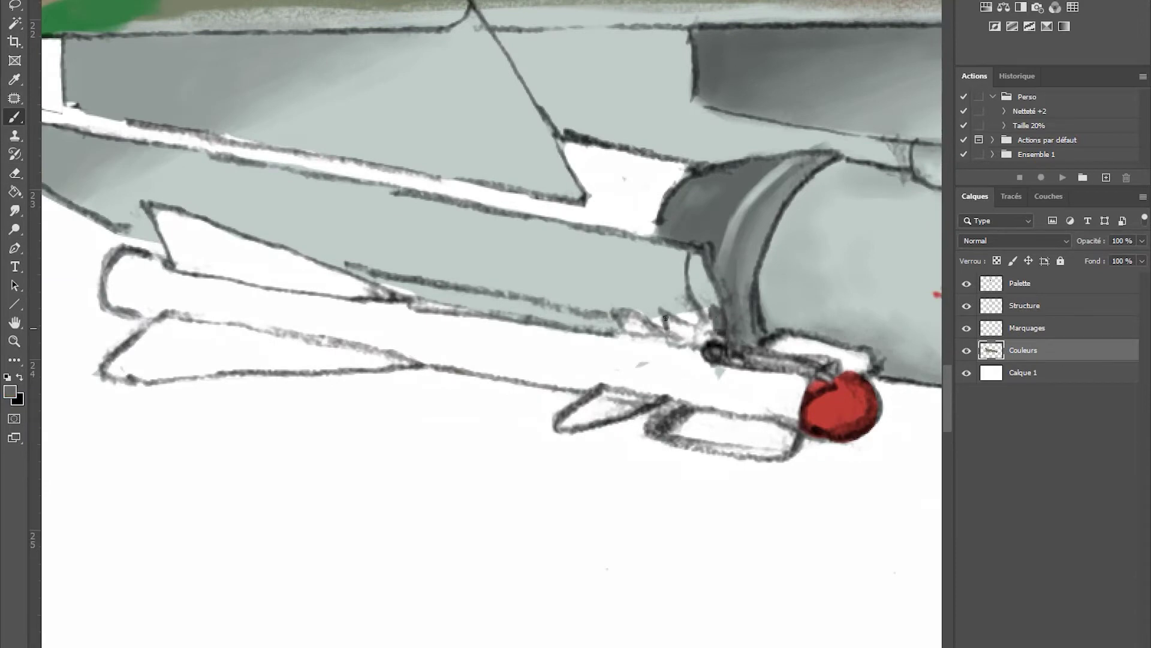
Step: Paint the gap behind the rocket pod's rear ring dark grey and clean up the neighbouring missile pylon's front tip in light grey
mouse_move(666, 318)
mouse_down()
mouse_move(739, 320)
mouse_move(728, 312)
mouse_move(722, 329)
mouse_move(752, 318)
mouse_move(729, 319)
mouse_move(737, 260)
mouse_up()
key(alt+bracketright)
key(alt+bracketright)
key(alt+bracketleft)
key(alt+bracketleft)
alt+click(650, 339)
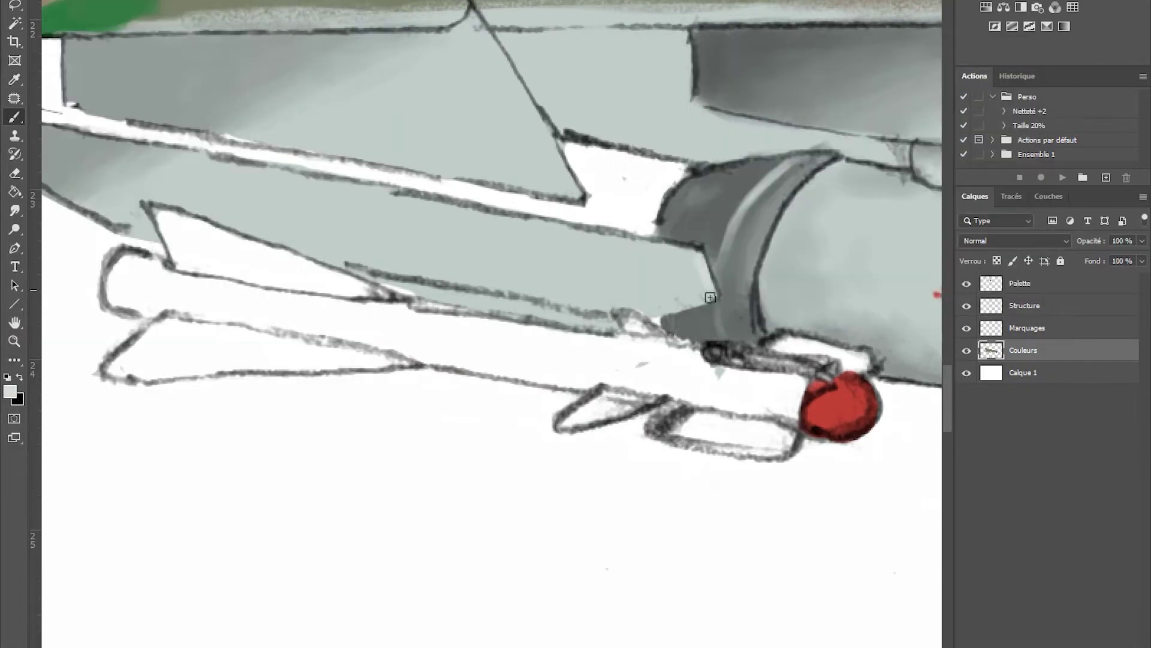
drag(710, 300, 683, 270)
Step: Paint the missile rail along the pylon's upper edge with dark grey bands and small fittings
scroll(237, 164, up, 2)
scroll(237, 164, left, 4)
drag(188, 202, 869, 332)
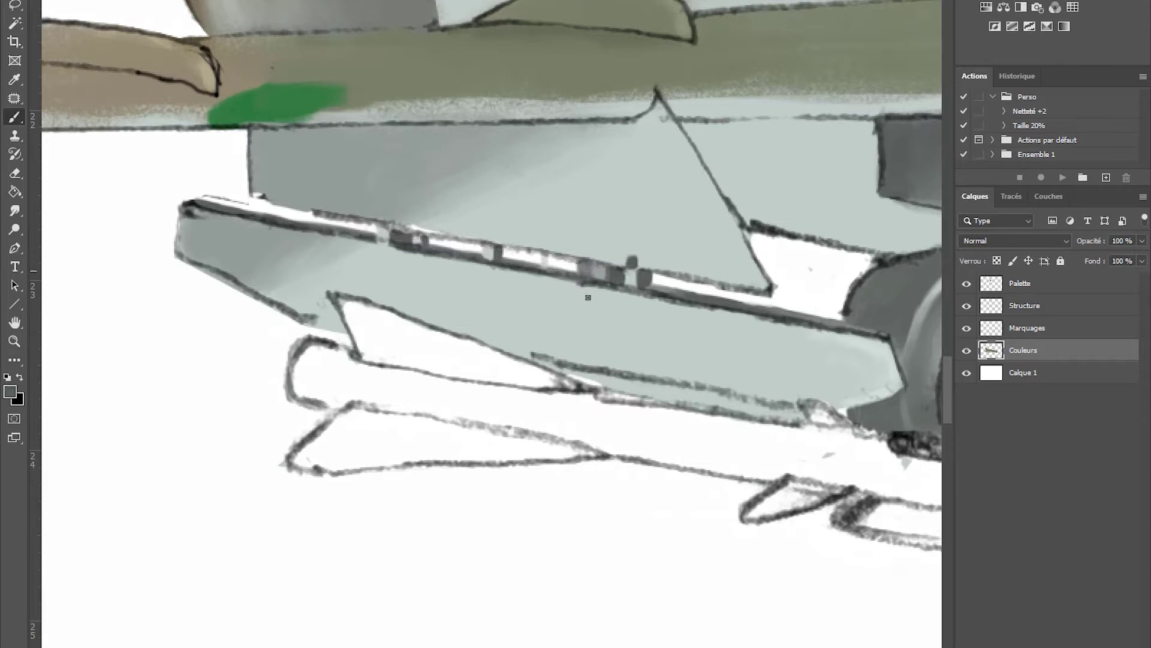
Step: Shade the small mount on top of the rocket pod with greys sampled from the surrounding paint
scroll(903, 398, right, 10)
scroll(903, 398, down, 1)
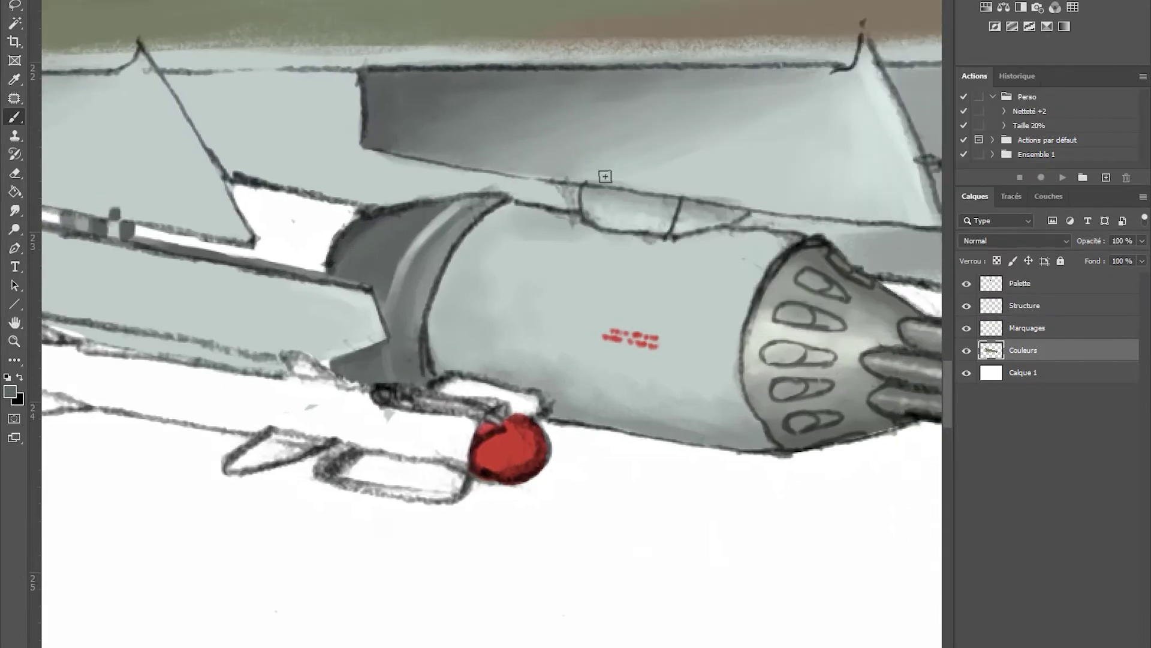
mouse_move(718, 229)
mouse_down()
mouse_move(599, 235)
mouse_move(500, 214)
mouse_move(768, 264)
mouse_move(730, 268)
mouse_move(677, 237)
mouse_move(785, 227)
mouse_move(735, 216)
mouse_move(741, 241)
mouse_move(704, 221)
mouse_up()
alt+click(740, 239)
mouse_move(726, 337)
mouse_down()
mouse_move(707, 302)
mouse_move(541, 277)
mouse_up()
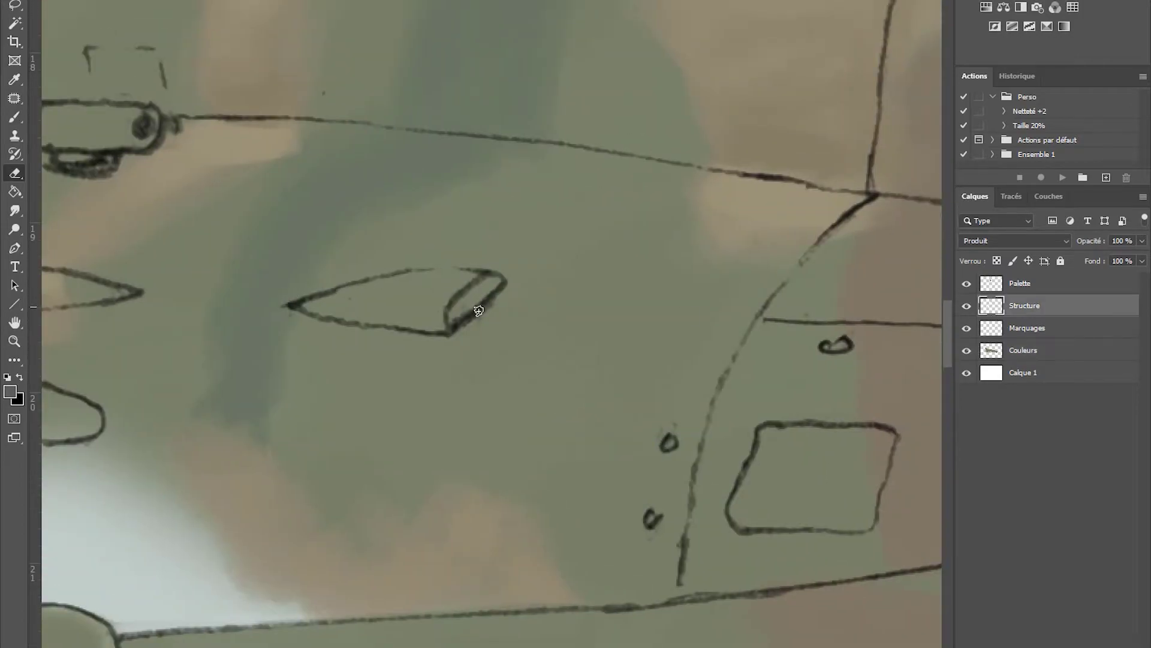
Step: Fill the opening of the rear fuselage air scoop with black on the Couleurs layer
key(alt+bracketleft)
key(alt+bracketleft)
key(b)
key(x)
drag(451, 321, 465, 310)
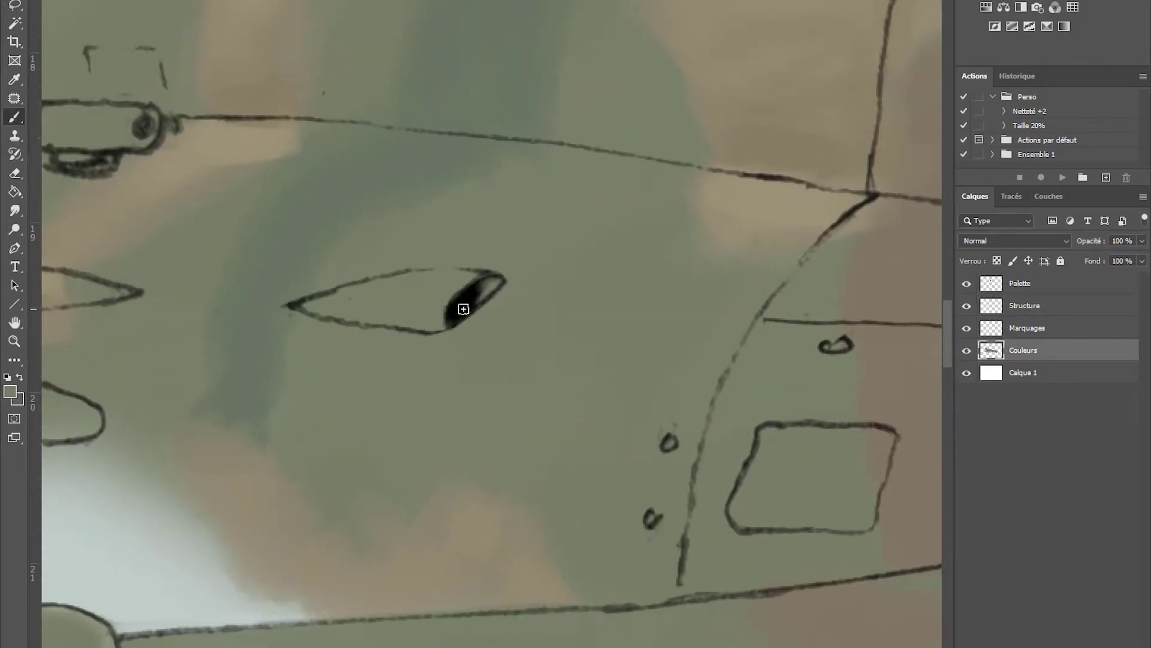
Step: Shade the air scoop's lower side in dark green and lighten its upper side
drag(307, 311, 424, 328)
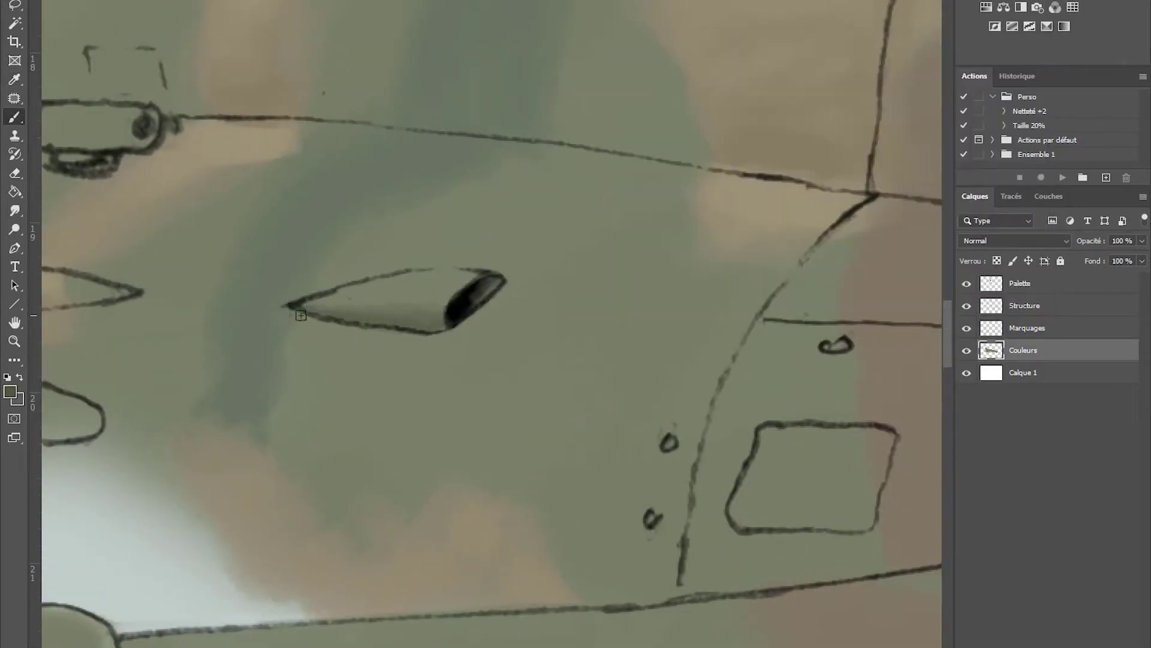
mouse_move(300, 315)
mouse_down()
mouse_move(350, 328)
mouse_move(501, 336)
mouse_up()
click(10, 392)
key(Return)
mouse_move(312, 300)
mouse_down()
mouse_move(494, 278)
mouse_move(609, 295)
mouse_move(550, 287)
mouse_up()
key(alt+bracketright)
key(alt+bracketright)
key(e)
Step: Shade along the wing's lower edge with sampled camouflage colours and darken the grey fuselage directly beneath it
scroll(390, 330, left, 10)
key(alt+bracketleft)
key(alt+bracketleft)
key(b)
scroll(478, 263, right, 5)
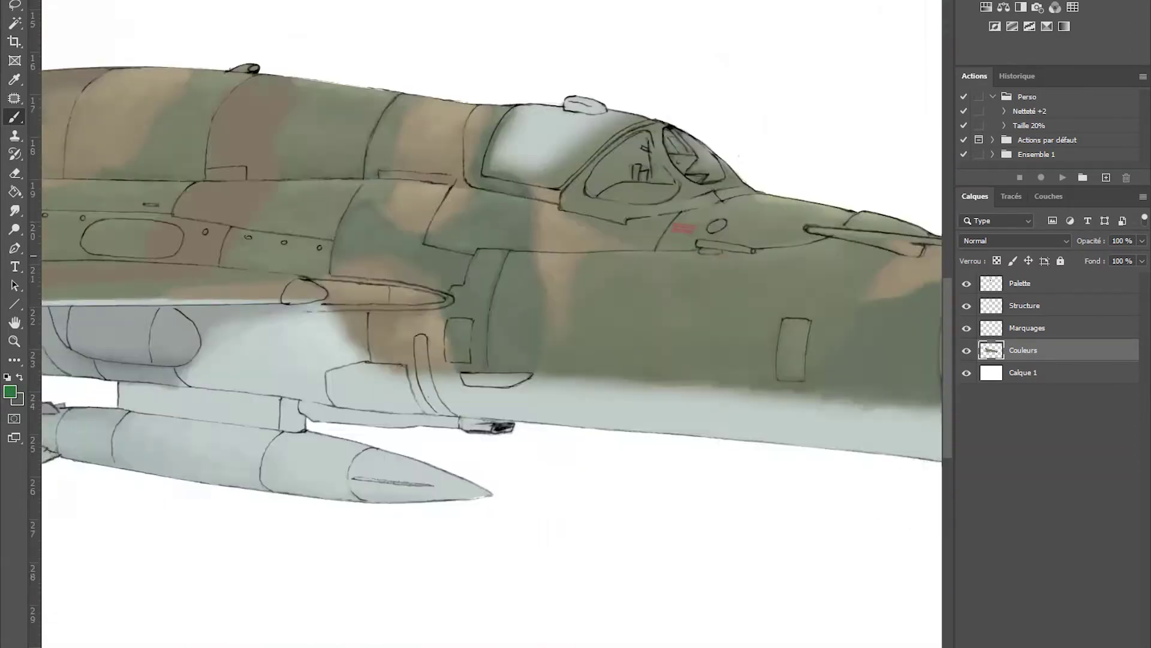
scroll(198, 276, up, 5)
scroll(553, 335, left, 3)
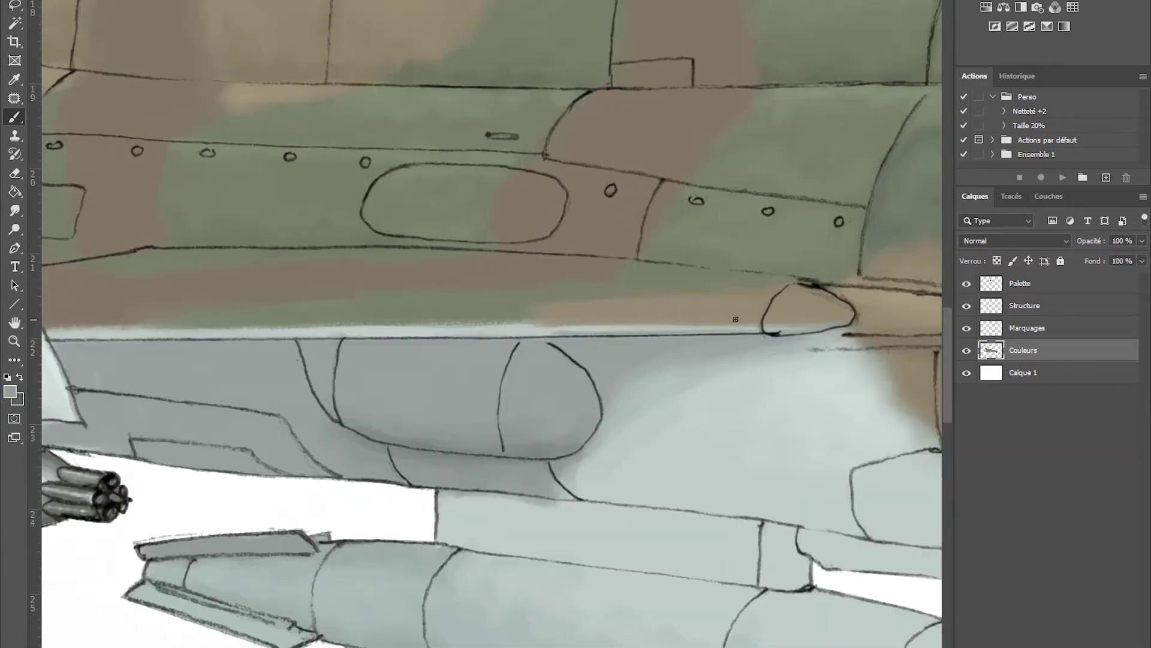
drag(735, 319, 822, 324)
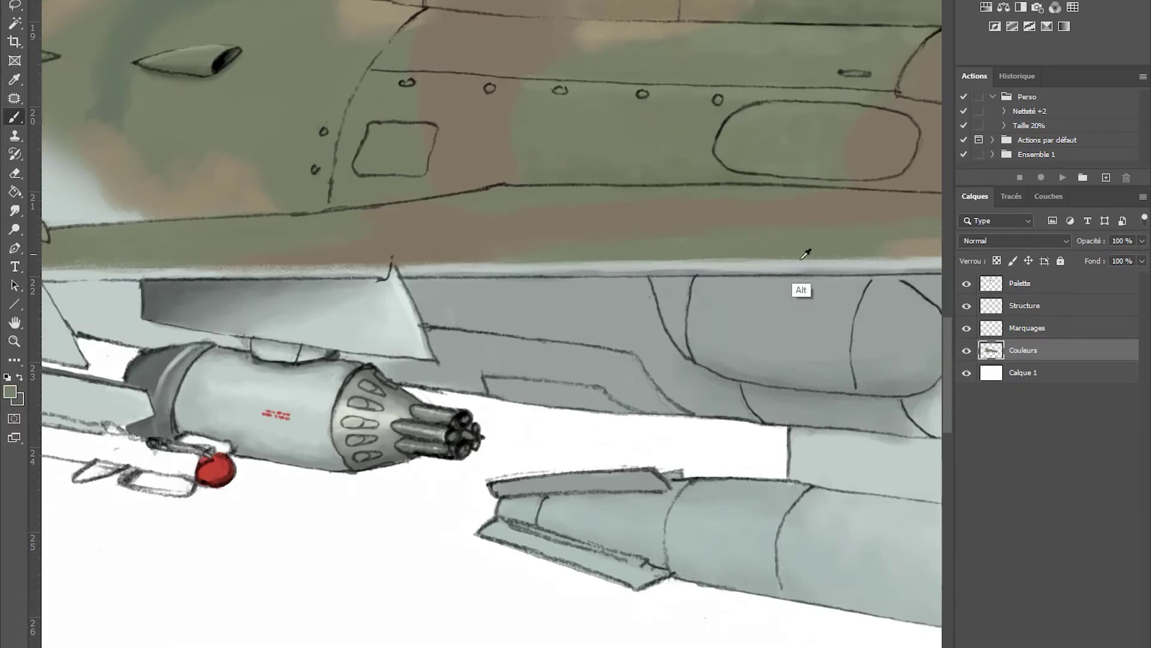
drag(504, 261, 884, 255)
scroll(454, 266, right, 3)
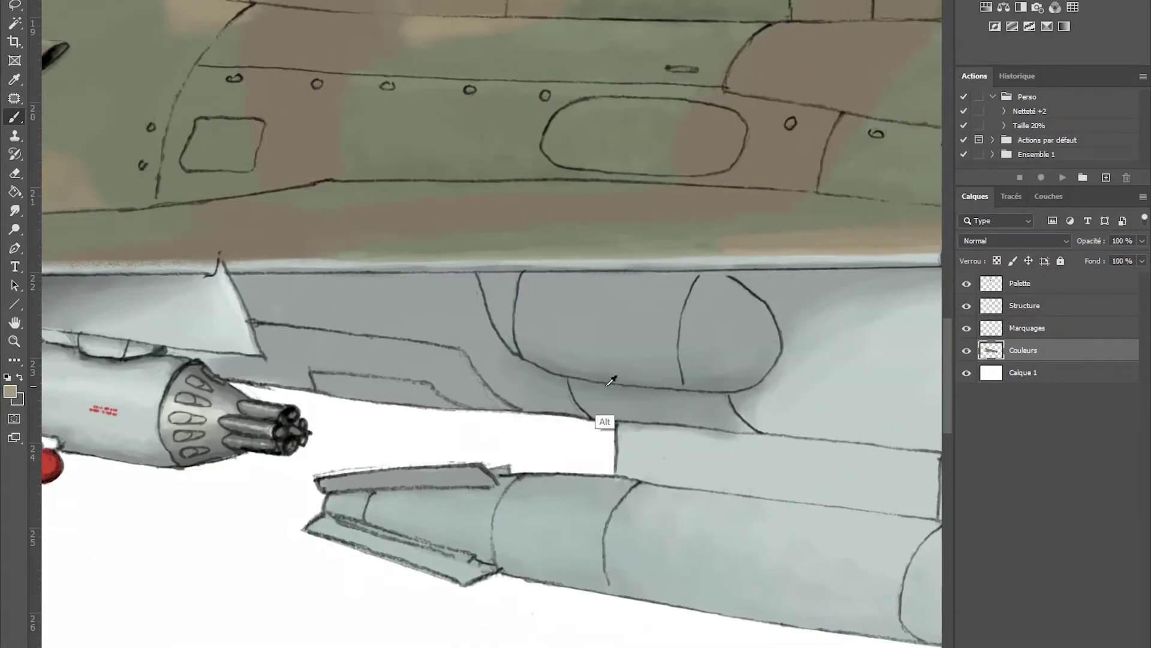
drag(642, 276, 876, 274)
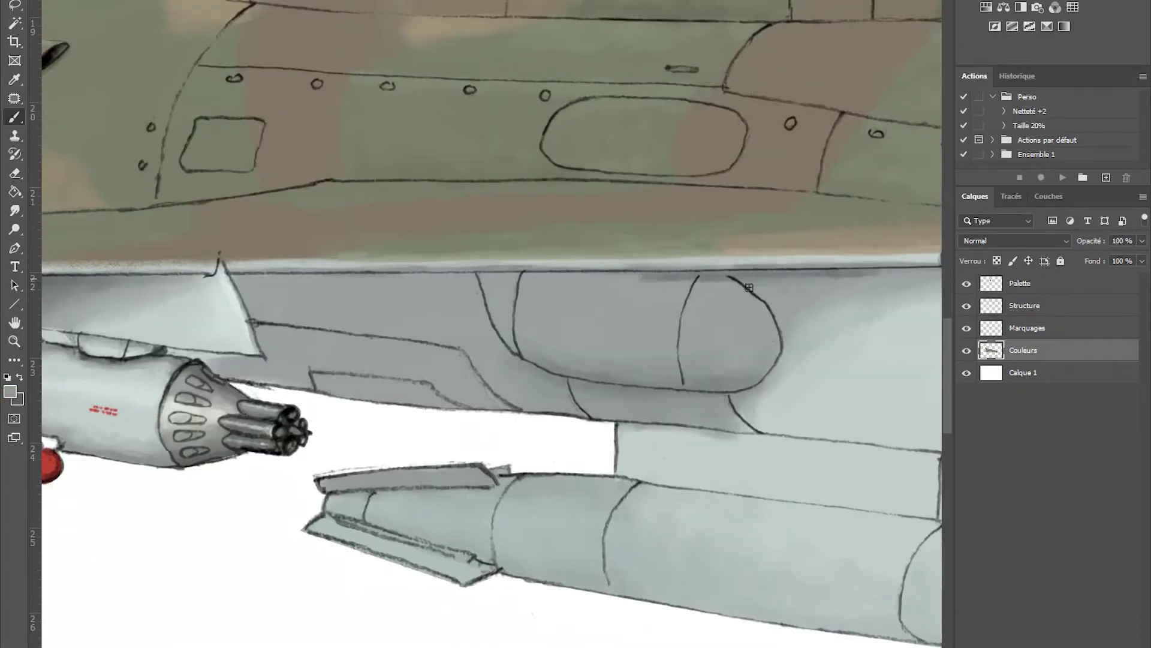
Step: Give the oval fairing above the wing volume with darker green and brown along its base and a lighter top
drag(694, 233, 591, 216)
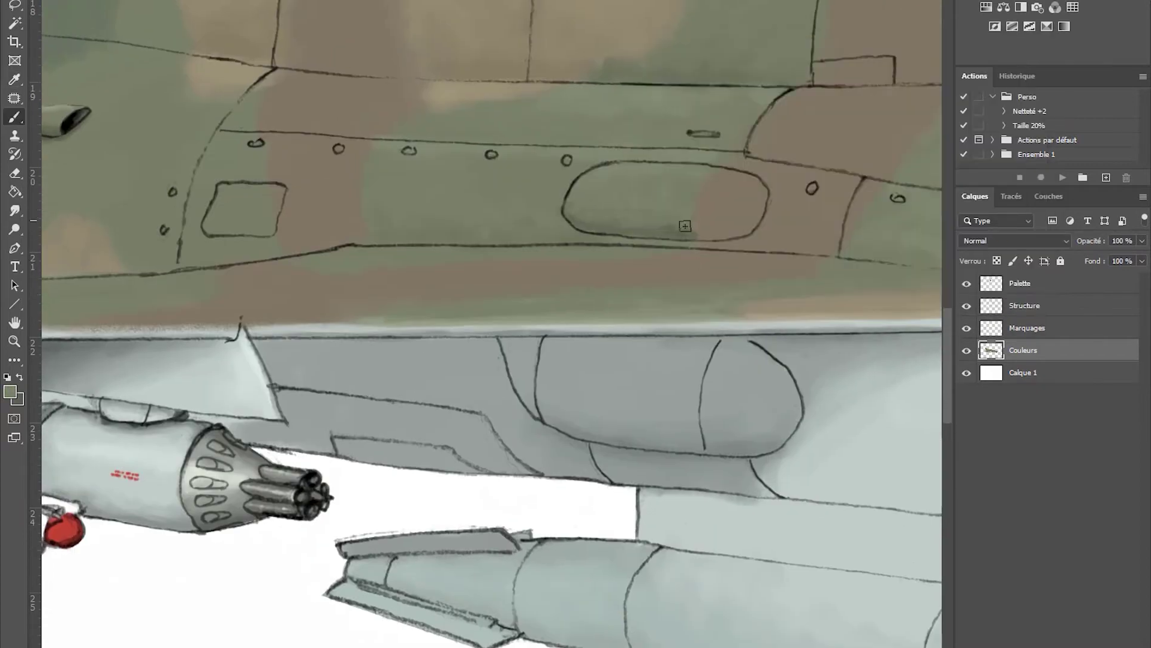
drag(685, 226, 628, 219)
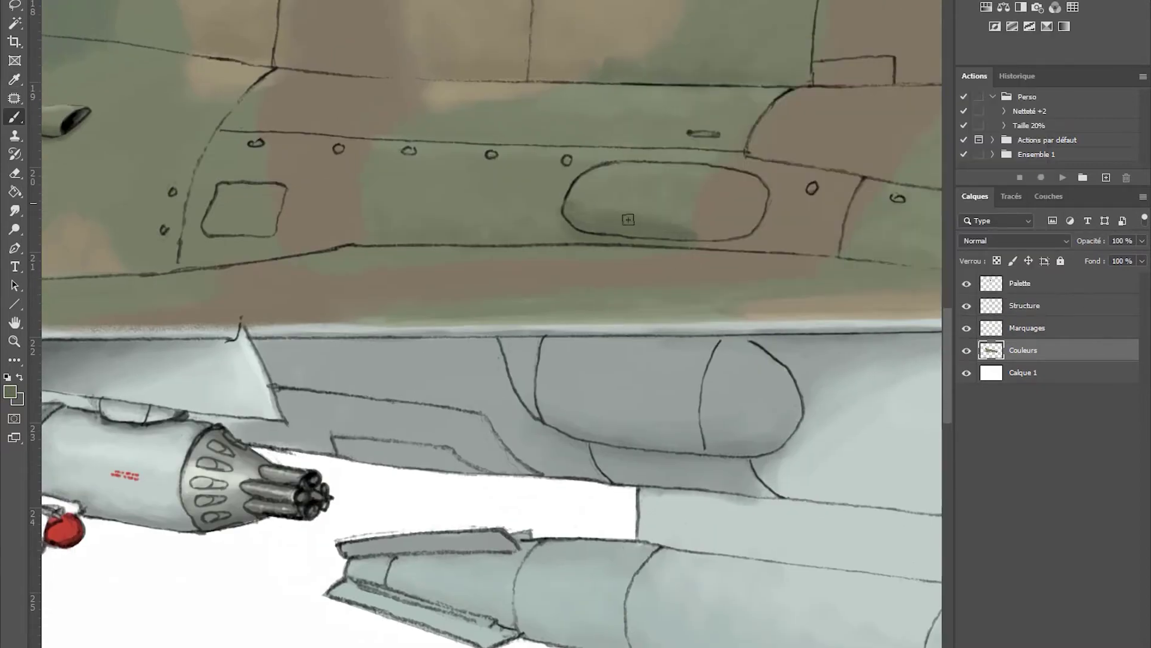
alt+click(720, 223)
drag(708, 239, 764, 213)
scroll(719, 217, down, 3)
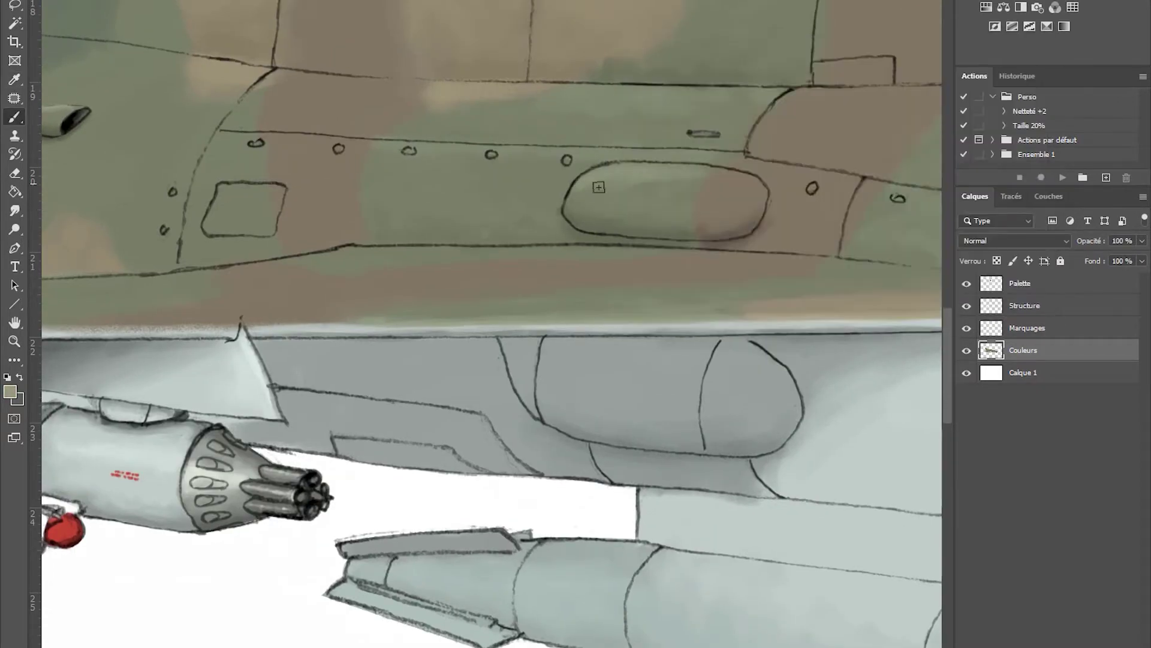
Step: Paint a light grey band along the tailplane's underside, keeping the paint inside the selected aircraft silhouette
scroll(719, 217, down, 4)
scroll(714, 274, up, 3)
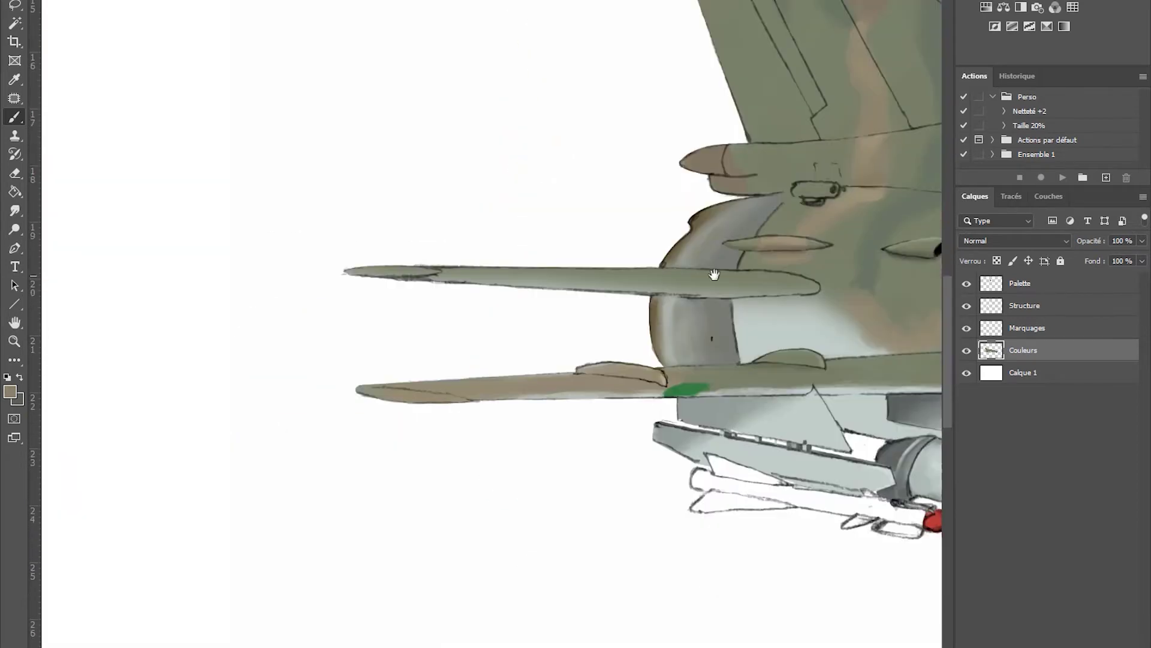
scroll(916, 340, up, 4)
scroll(839, 390, down, 2)
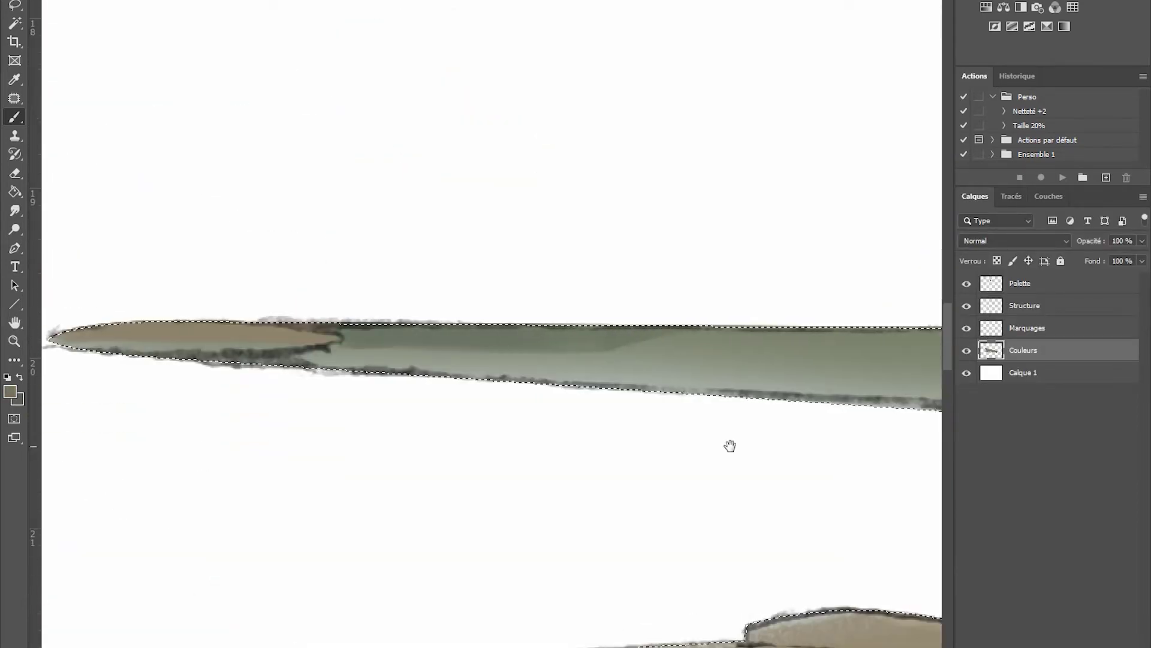
scroll(730, 447, up, 5)
scroll(708, 336, right, 3)
alt+click(674, 284)
scroll(674, 284, down, 2)
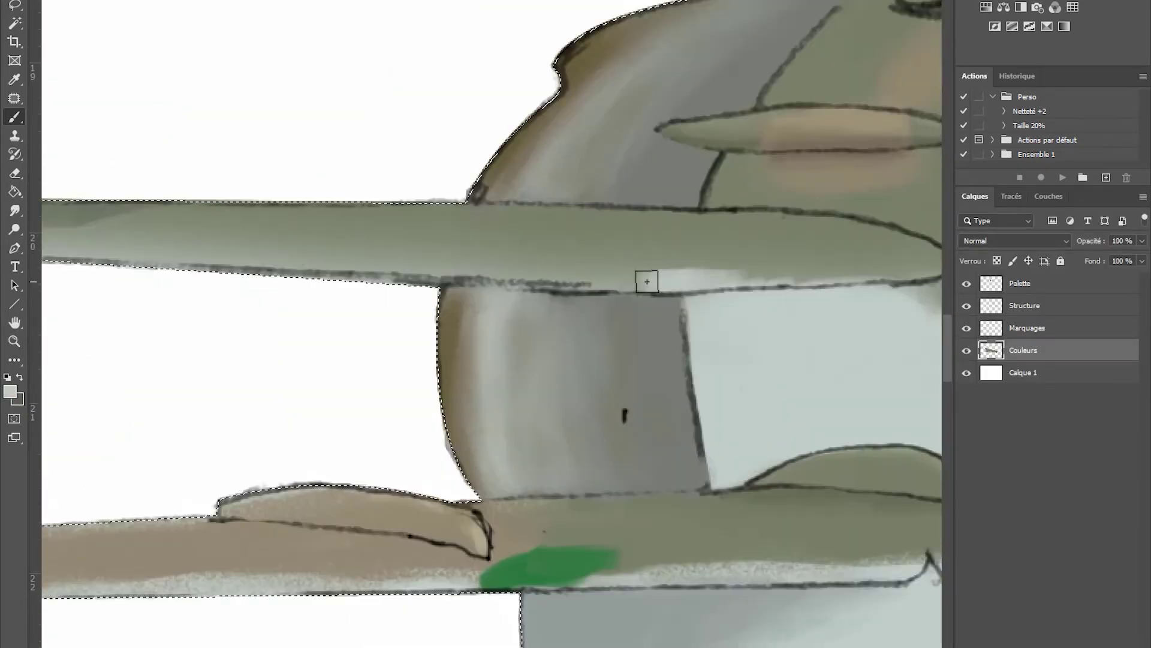
scroll(648, 277, left, 6)
scroll(692, 221, right, 8)
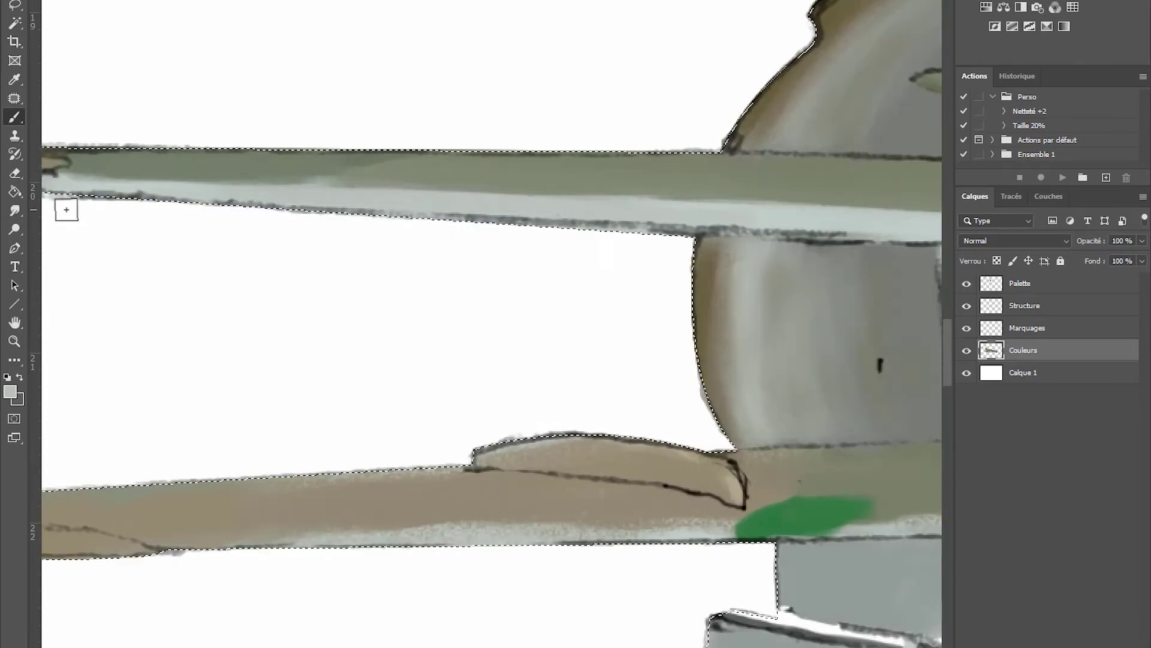
scroll(861, 322, right, 3)
scroll(897, 227, down, 2)
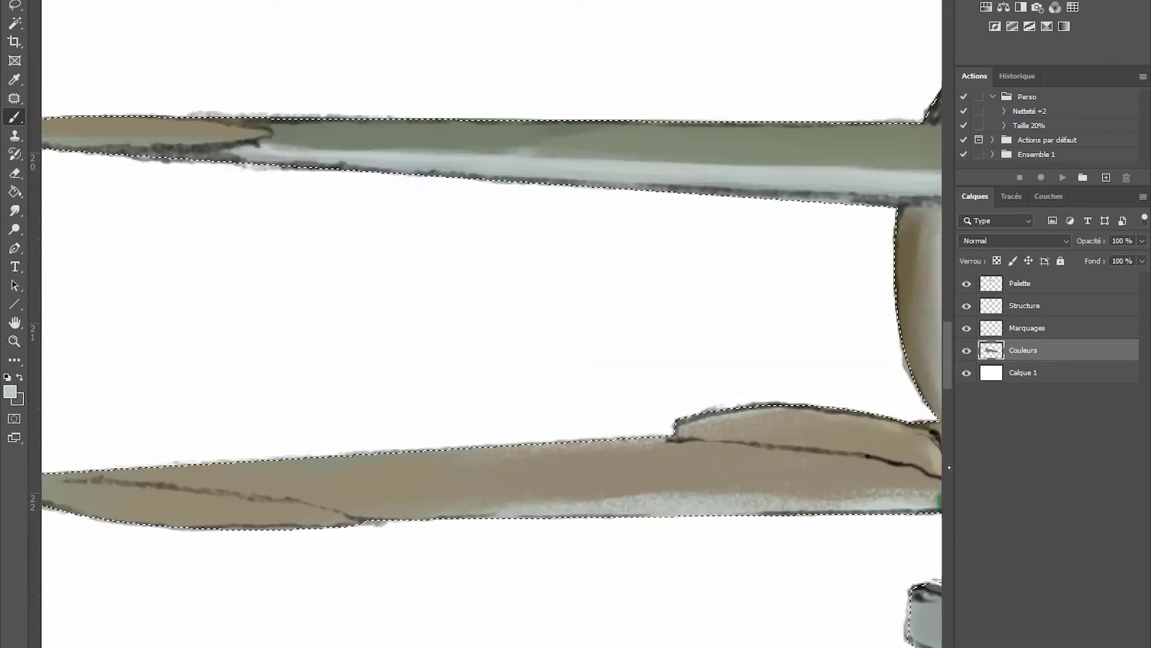
scroll(780, 360, down, 2)
scroll(730, 430, up, 3)
key(b)
scroll(553, 303, left, 4)
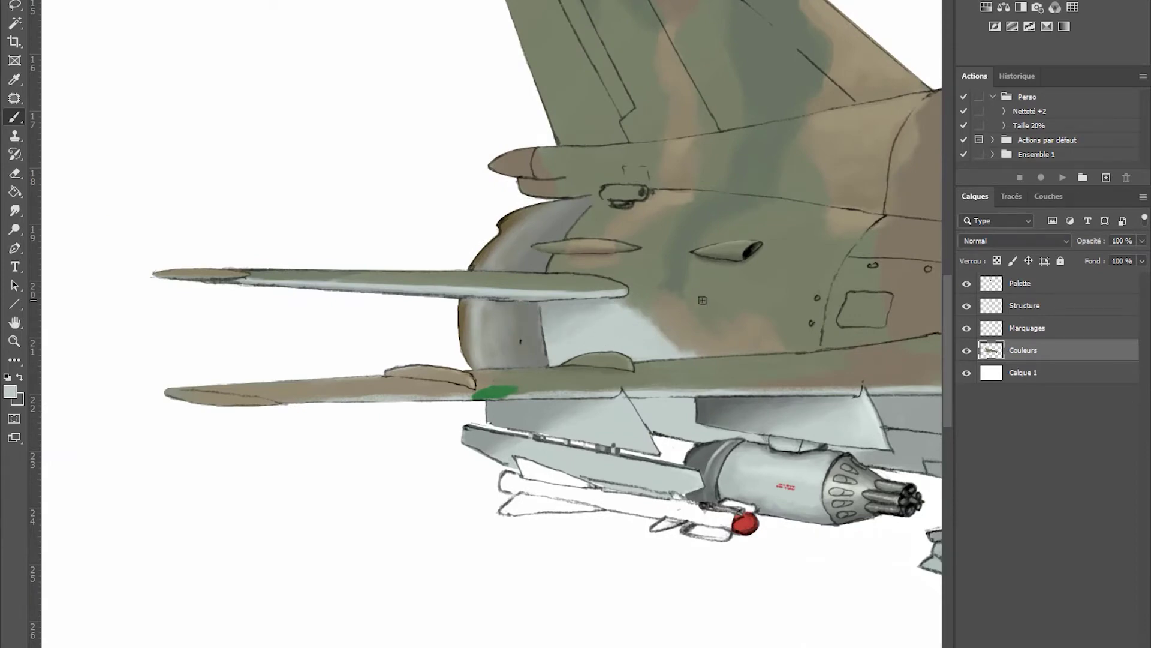
Step: Paste the red star onto the tail fin, skew it to fit, and merge it into the Marquages layer
scroll(493, 307, down, 2)
scroll(656, 283, right, 5)
scroll(656, 282, left, 4)
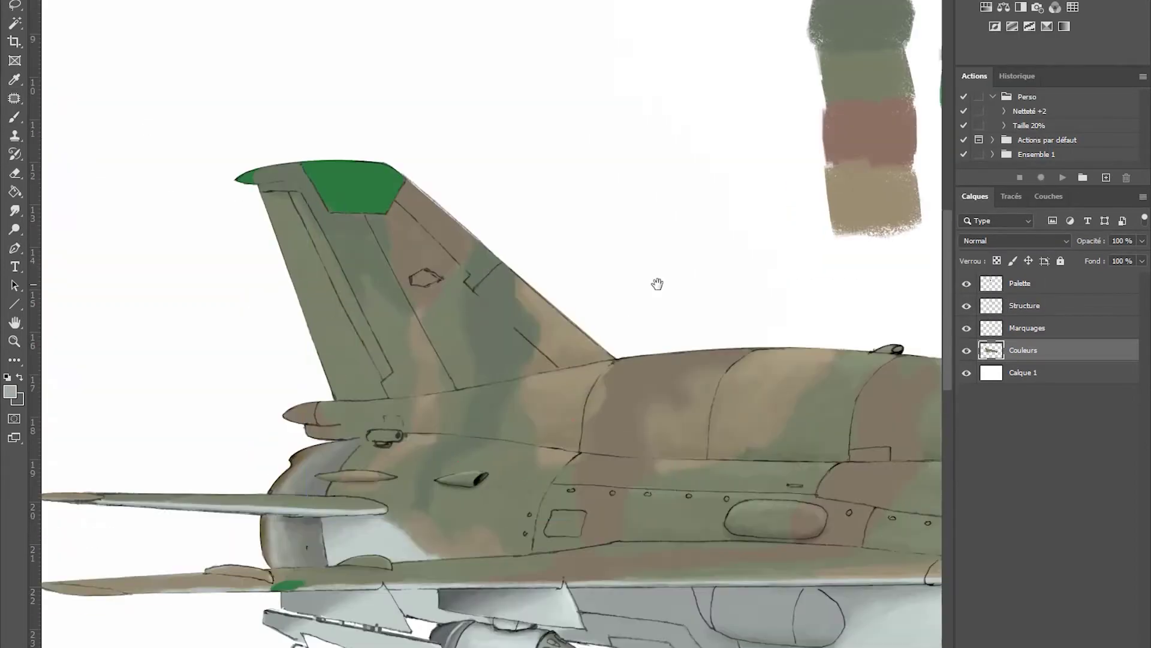
scroll(423, 361, up, 1)
key(ctrl+v)
key(ctrl+t)
drag(423, 362, 461, 328)
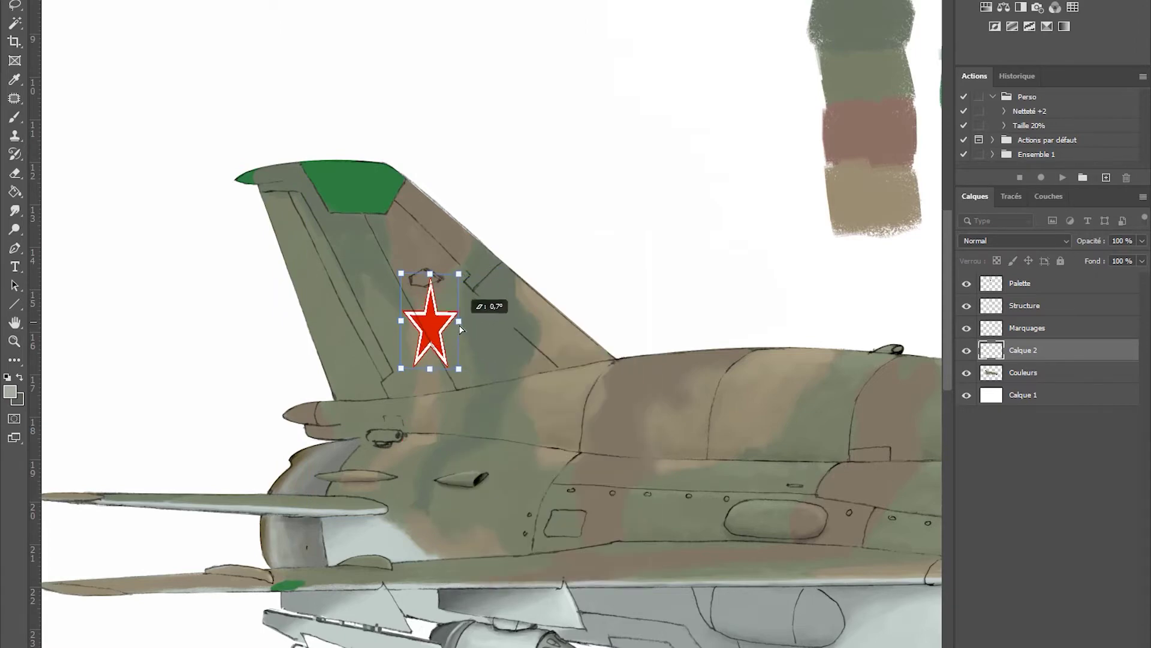
drag(505, 382, 498, 252)
key(Return)
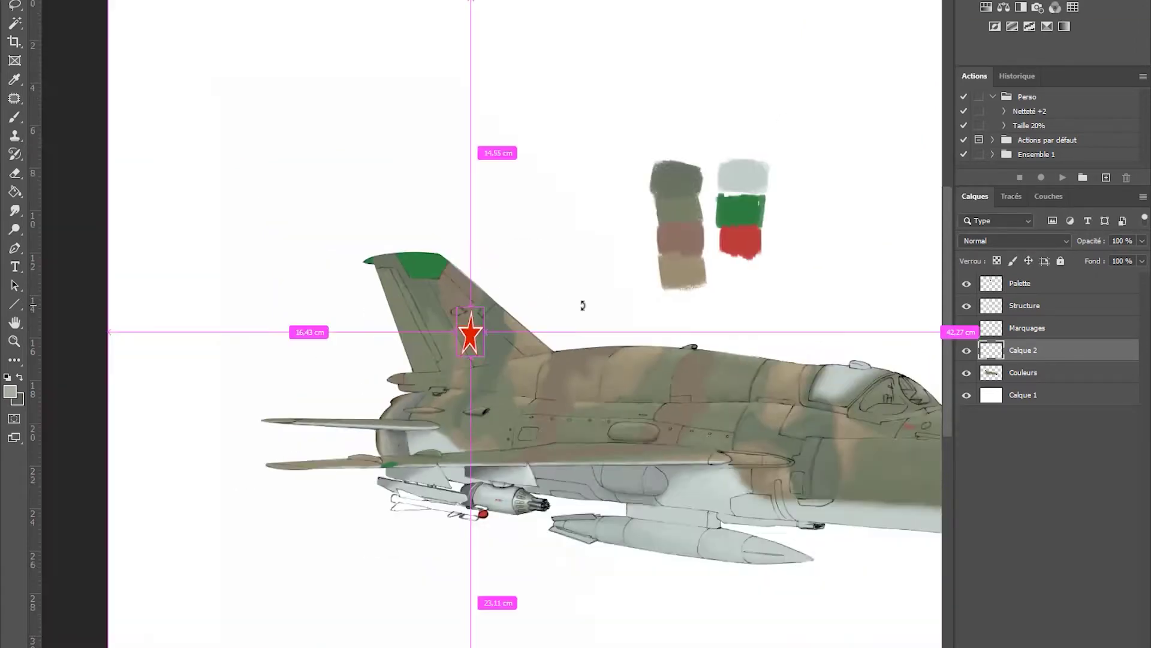
shift+click(1028, 328)
key(ctrl+e)
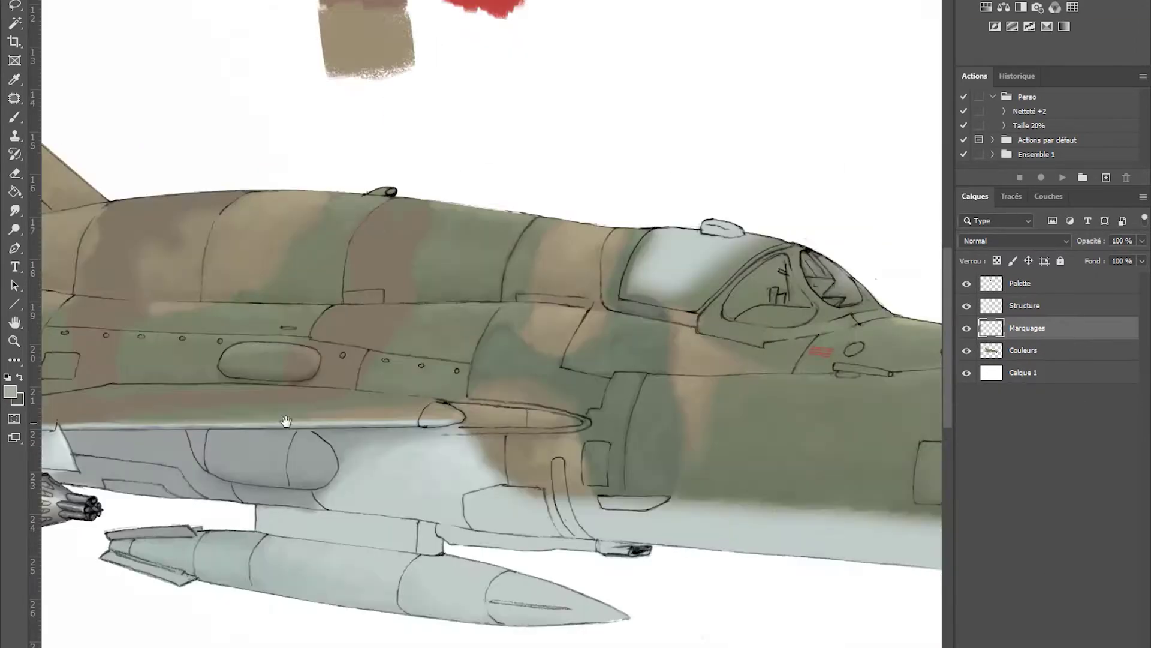
Step: Erase the colour inside the canopy glass, side window and windshield on the Couleurs layer
key(ctrl+0)
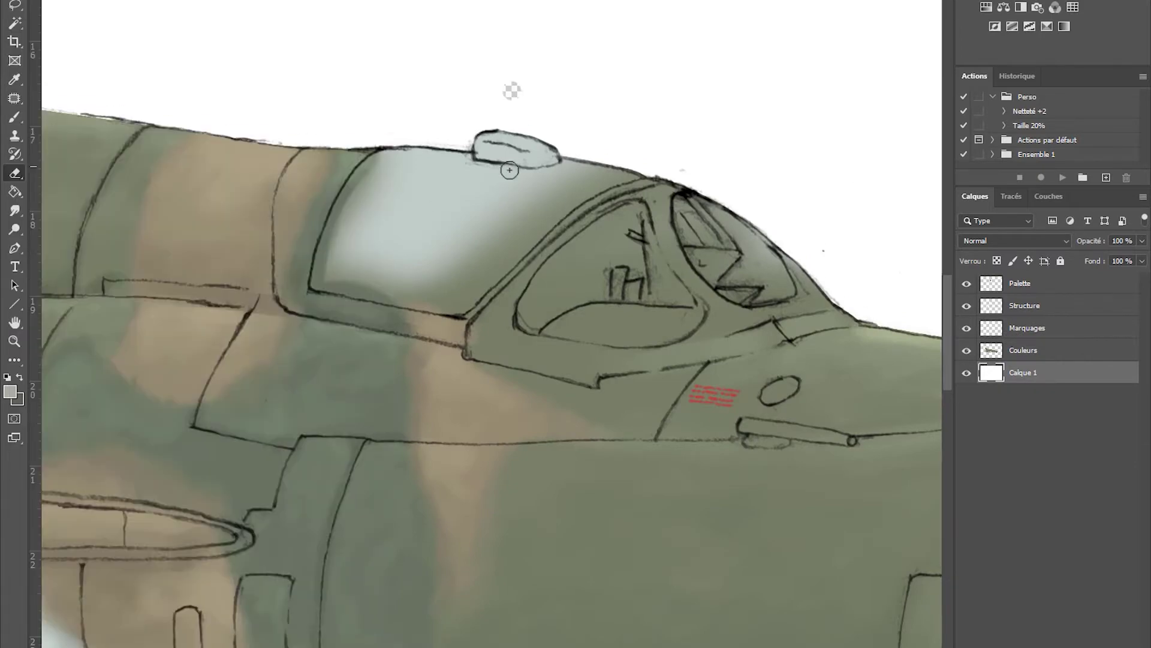
key(alt+bracketright)
mouse_move(510, 170)
mouse_down()
mouse_move(638, 171)
mouse_move(342, 256)
mouse_move(360, 181)
mouse_move(351, 276)
mouse_move(491, 295)
mouse_move(513, 199)
mouse_move(526, 321)
mouse_move(591, 294)
mouse_move(546, 268)
mouse_move(652, 200)
mouse_move(628, 243)
mouse_move(730, 283)
mouse_move(702, 200)
mouse_move(760, 299)
mouse_up()
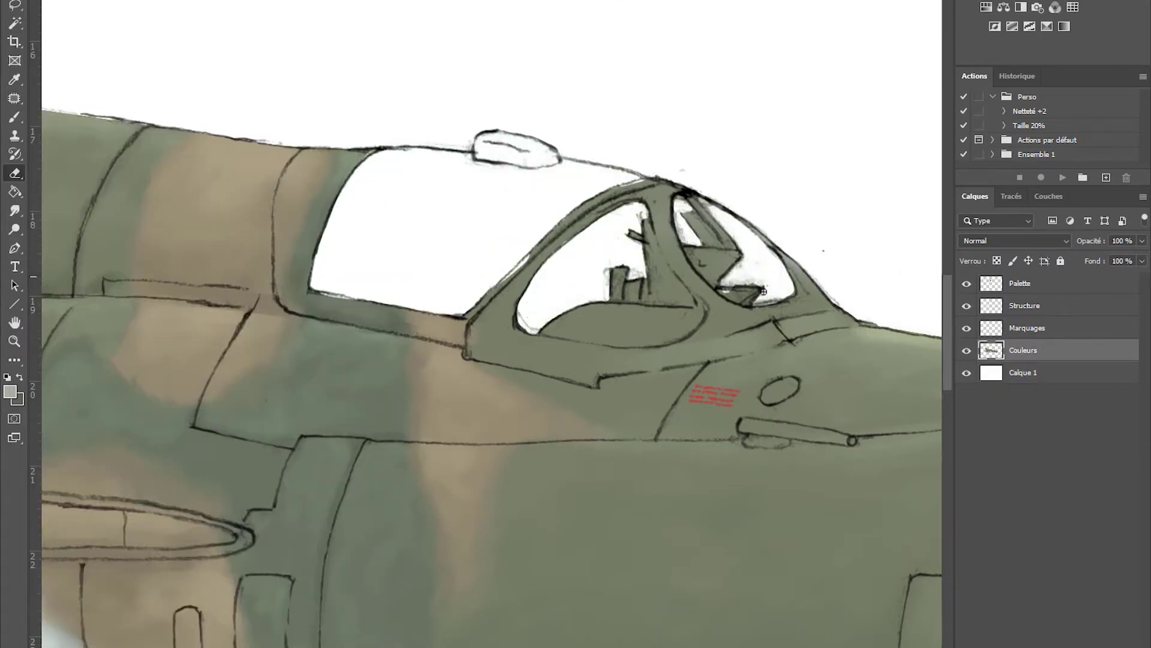
Step: Add light green highlights to the windshield frame and upper nose, and shade the small tube on the nose side
mouse_move(313, 295)
mouse_down()
mouse_move(769, 246)
mouse_move(617, 205)
mouse_move(664, 336)
mouse_up()
scroll(727, 264, up, 2)
scroll(663, 335, up, 1)
drag(769, 334, 583, 59)
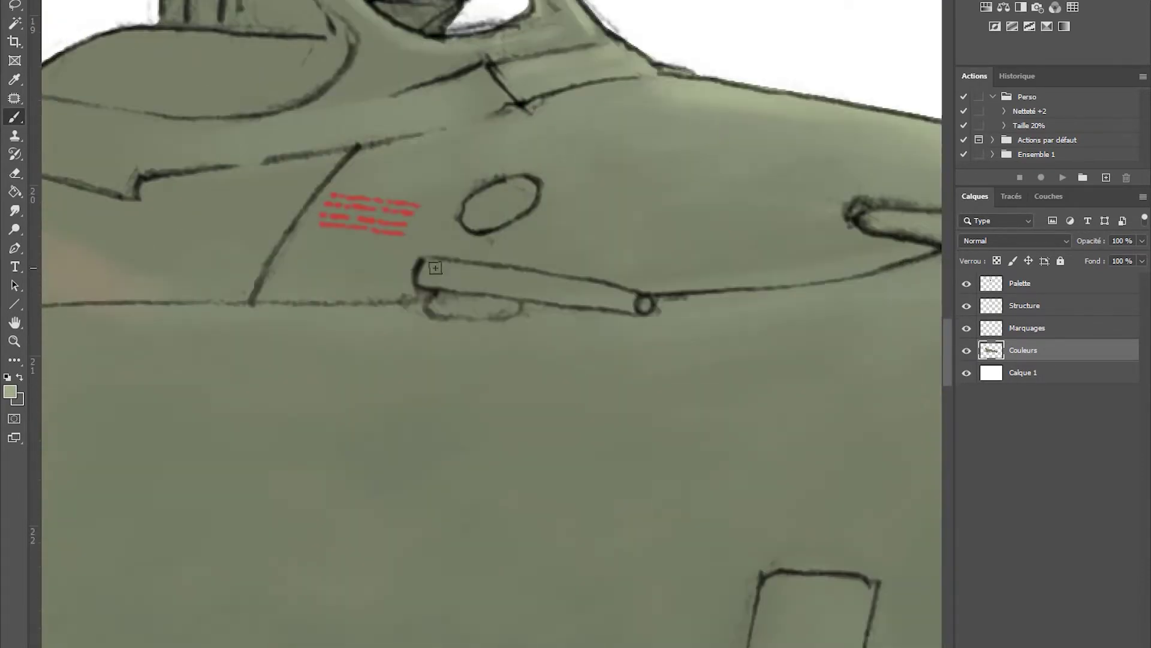
click(10, 391)
key(Escape)
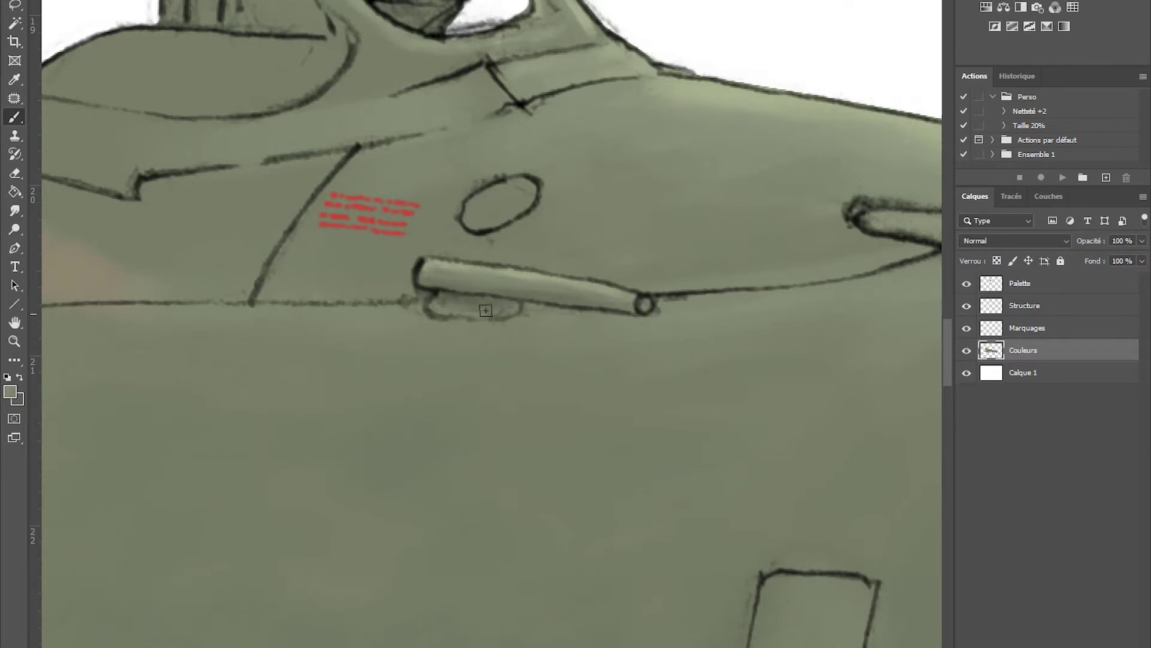
Step: Erase the rough edges of the small oval's outline on the nose, working on the Structure layer
key(alt+bracketright)
key(alt+bracketright)
key(e)
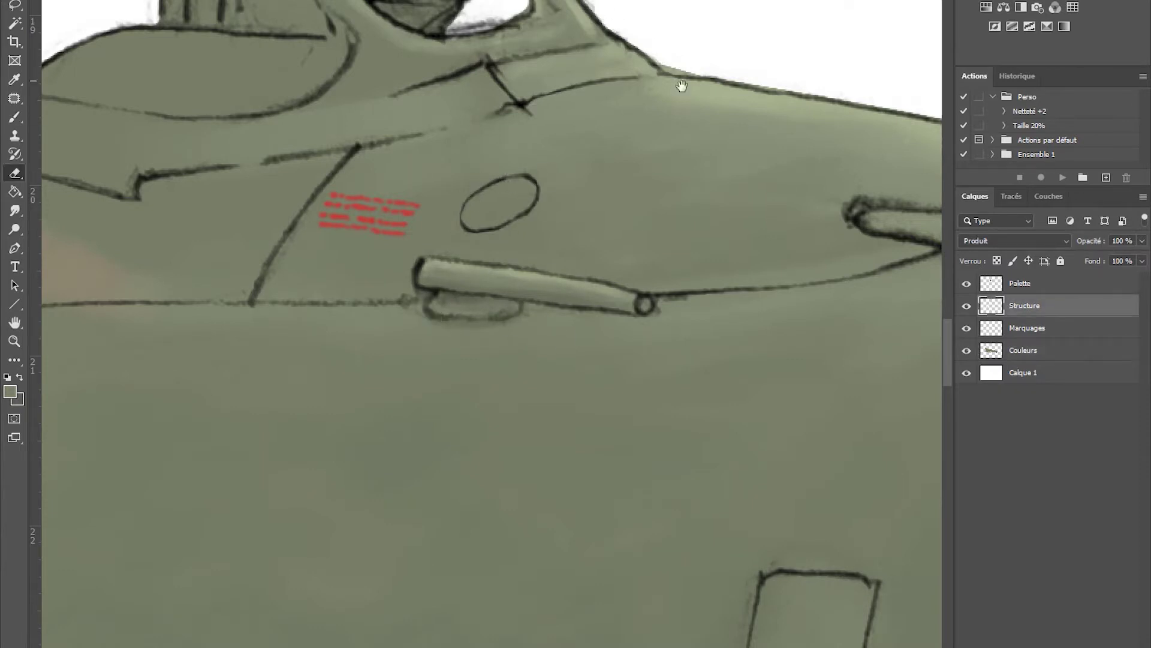
drag(682, 86, 741, 329)
Step: Erase the stray sketch marks around the cockpit interior and window outlines on the Structure layer
click(1022, 350)
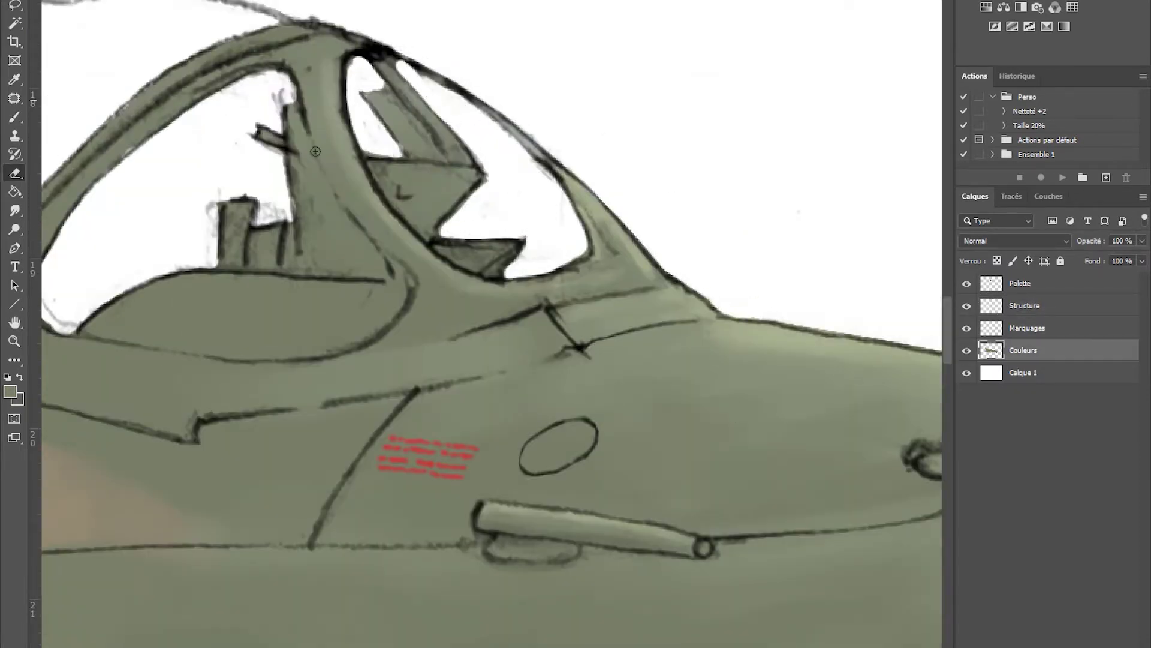
key(alt+bracketright)
key(alt+bracketright)
drag(213, 254, 232, 118)
drag(282, 204, 279, 90)
drag(83, 311, 363, 267)
Step: Add a teal swatch for the cockpit interior to the colour samples on the Palette layer
key(alt+bracketright)
scroll(340, 284, down, 6)
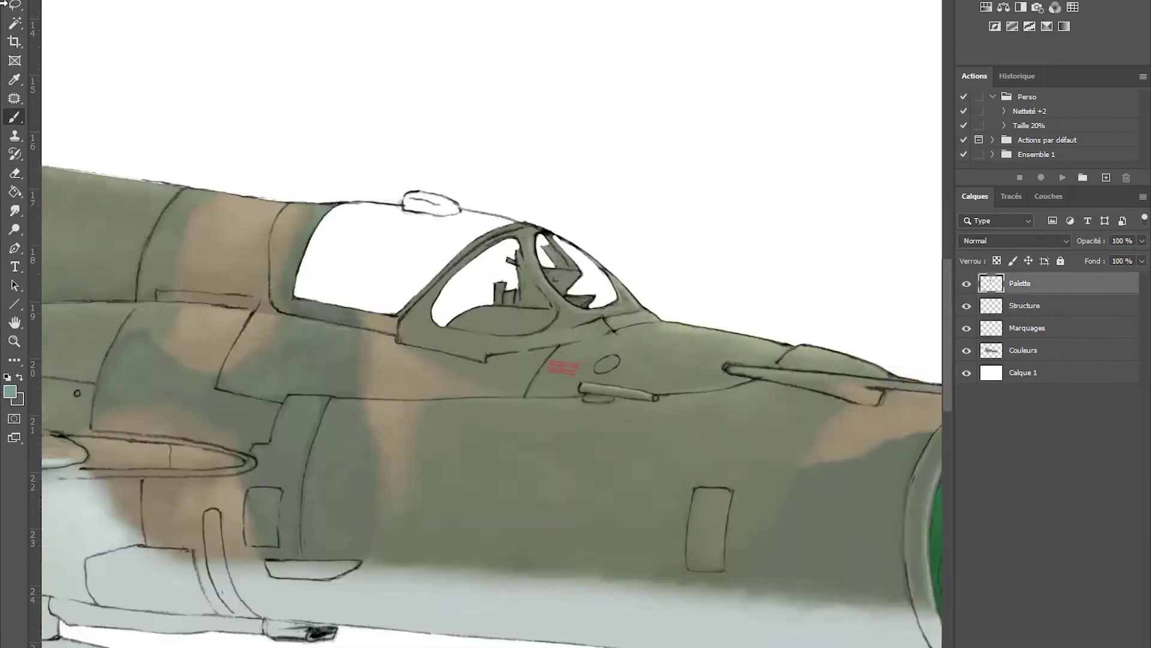
key(b)
alt+click(298, 144)
scroll(766, 515, up, 3)
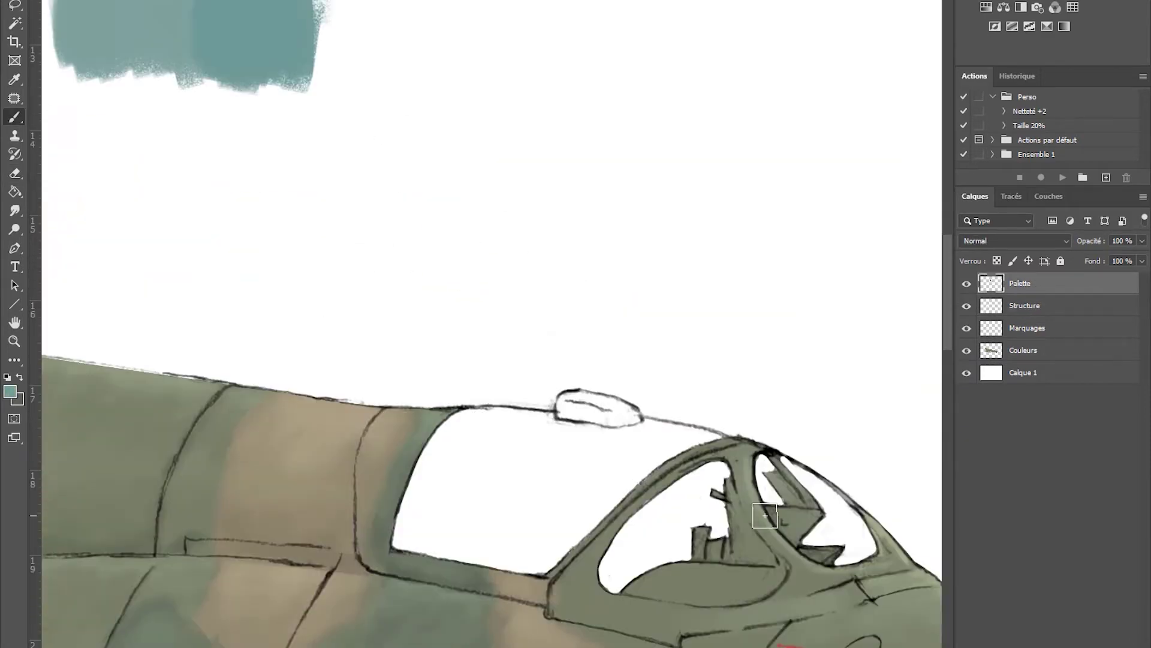
scroll(765, 516, up, 4)
Step: Paint the rounded cockpit cowl teal on the Couleurs layer, with a darker upper edge and a light highlight
key(alt+bracketleft)
key(alt+bracketleft)
key(alt+bracketleft)
mouse_move(638, 257)
mouse_down()
mouse_move(442, 252)
mouse_move(699, 242)
mouse_move(479, 266)
mouse_move(690, 297)
mouse_up()
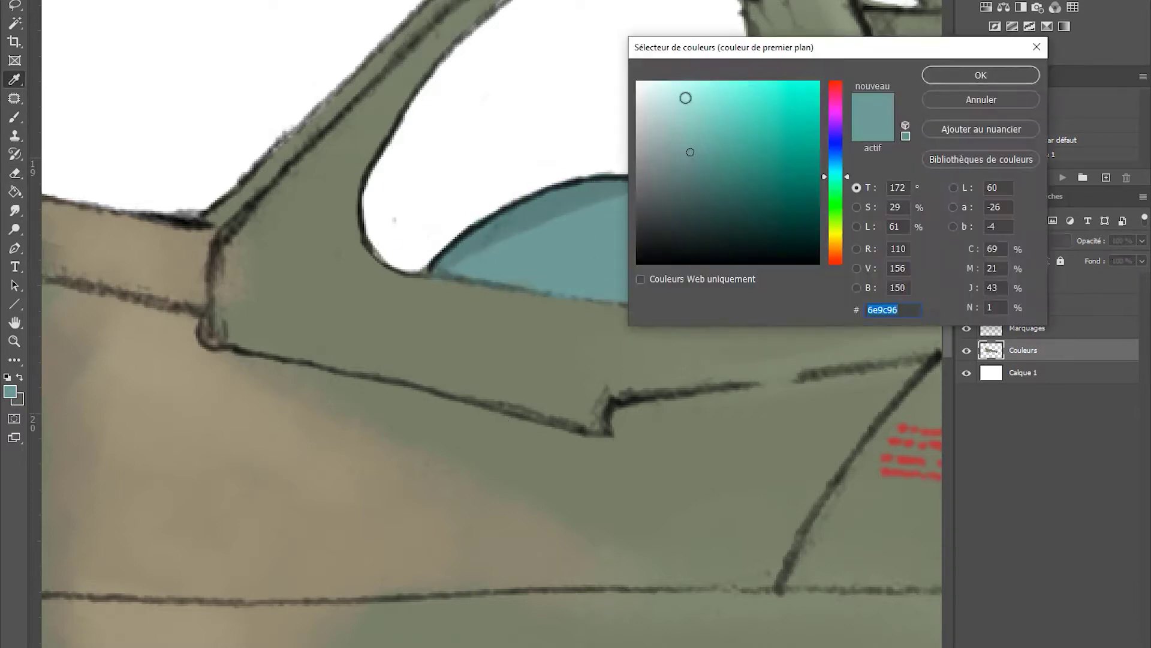
key(Return)
key(b)
mouse_move(707, 234)
mouse_down()
mouse_move(814, 214)
mouse_move(638, 209)
mouse_move(761, 291)
mouse_move(810, 221)
mouse_move(667, 232)
mouse_move(756, 280)
mouse_move(733, 215)
mouse_move(839, 222)
mouse_move(749, 175)
mouse_move(861, 236)
mouse_up()
scroll(861, 236, down, 5)
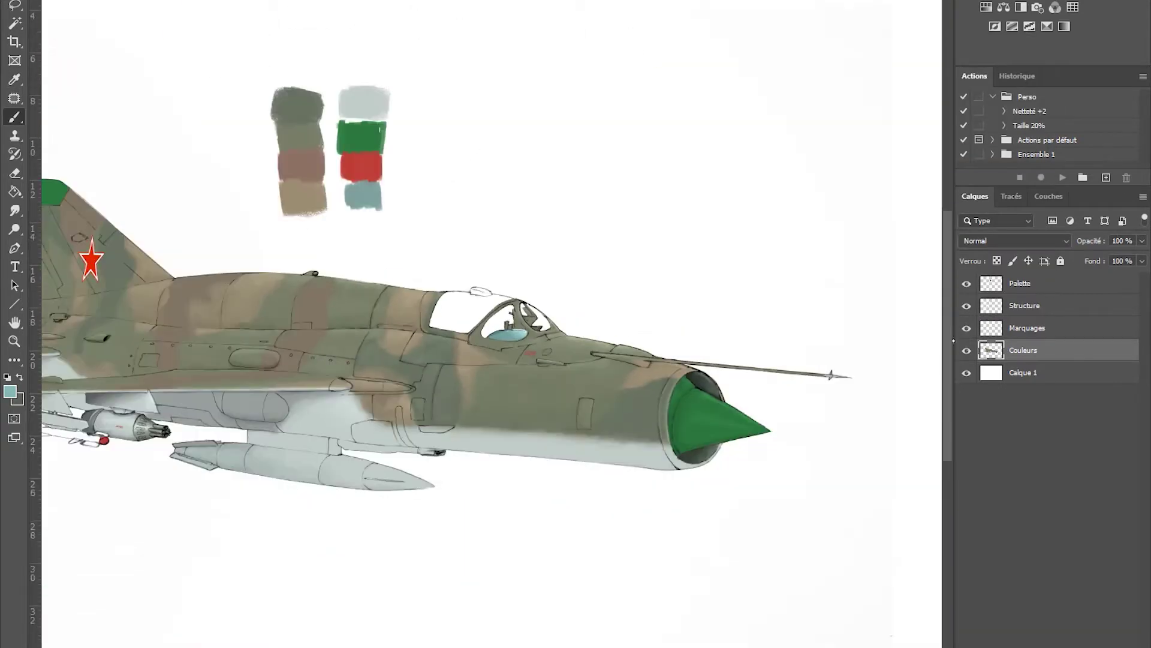
Step: Paint the instrument blocks behind the cockpit cowl in medium and darker greys inside the side window on the Couleurs layer
alt+click(293, 108)
scroll(602, 172, up, 5)
mouse_move(602, 172)
mouse_down()
mouse_move(666, 138)
mouse_move(767, 249)
mouse_up()
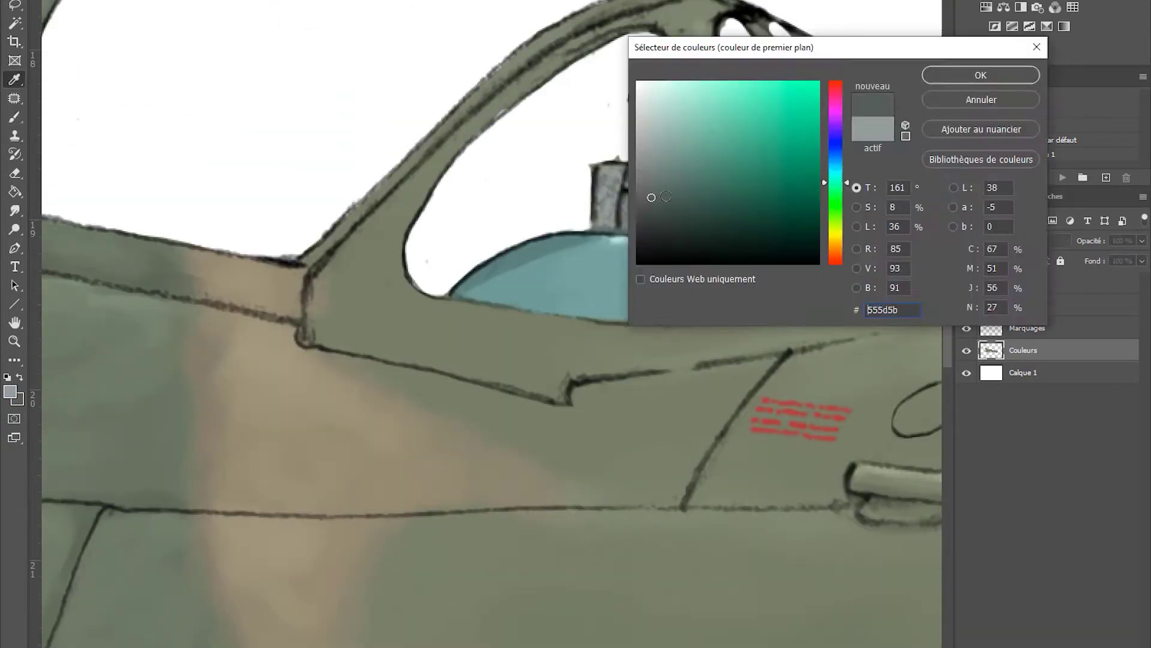
key(Return)
mouse_move(627, 192)
mouse_down()
mouse_move(678, 219)
mouse_move(654, 150)
mouse_up()
Step: Erase the sketch outlines of the instrument blocks on the Structure layer and trim the blocks' grey edges on the Couleurs layer
key(e)
key(alt+bracketright)
key(alt+bracketright)
mouse_move(668, 72)
mouse_down()
mouse_move(622, 237)
mouse_move(720, 243)
mouse_move(604, 264)
mouse_up()
key(alt+bracketleft)
key(alt+bracketleft)
mouse_move(636, 222)
mouse_down()
mouse_move(593, 165)
mouse_move(624, 173)
mouse_up()
key(b)
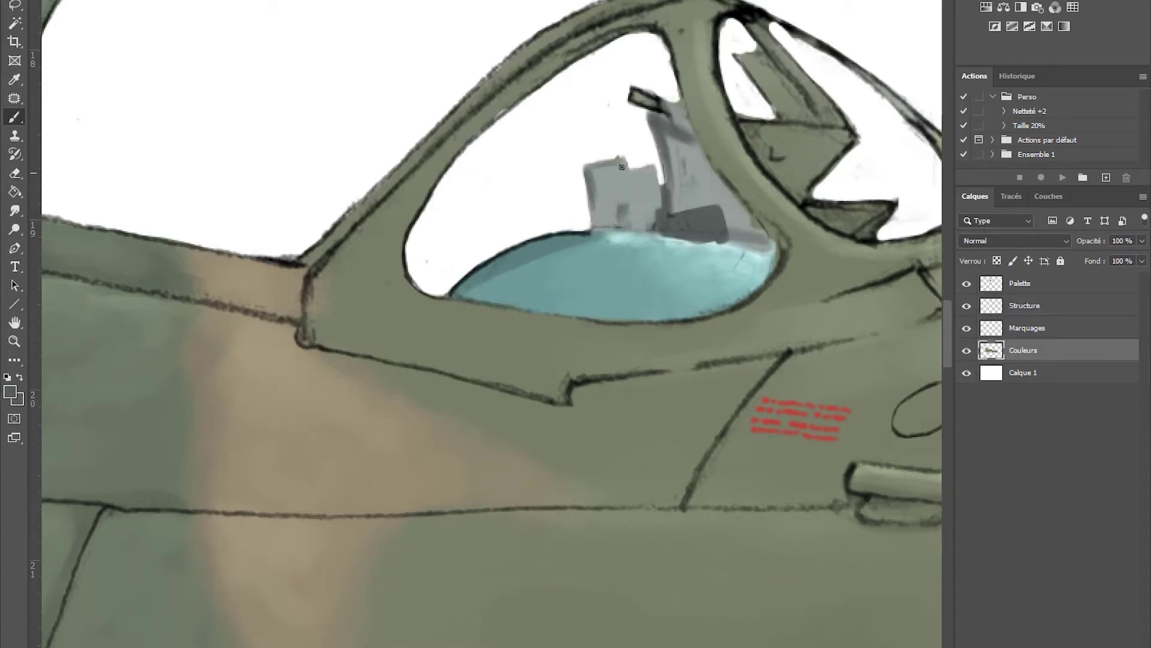
Step: Paint a near-black panel just above the teal cowl and a pale teal highlight along the cowl's upper edge
alt+click(689, 238)
mouse_move(689, 239)
mouse_down()
mouse_move(623, 220)
mouse_move(680, 226)
mouse_move(652, 222)
mouse_up()
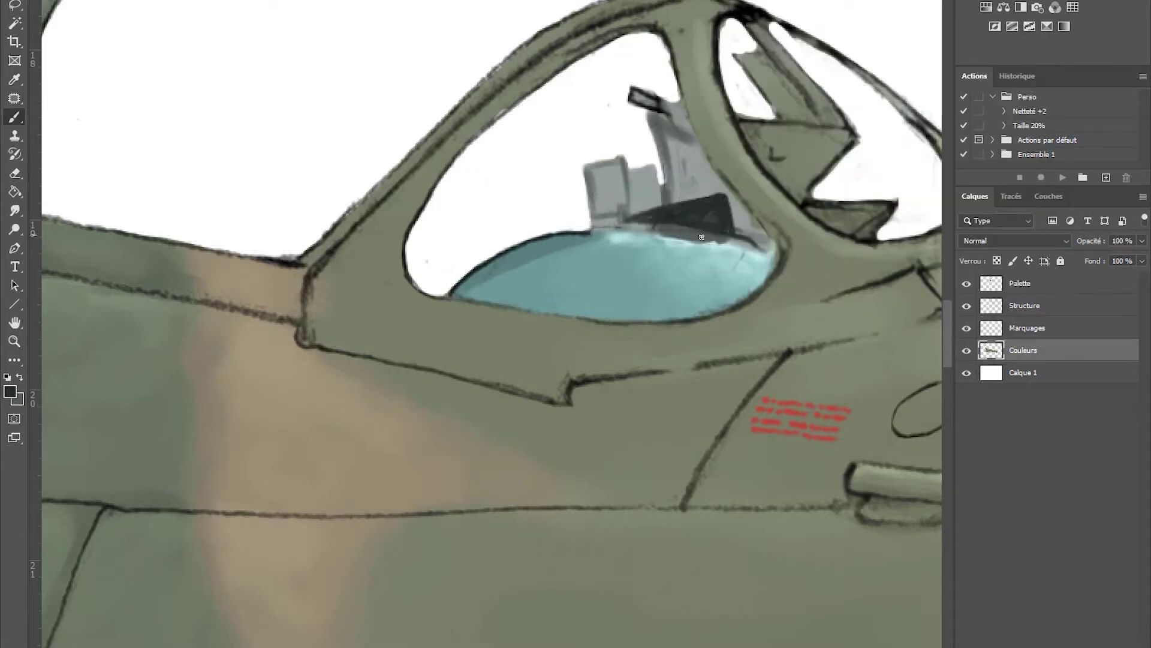
click(9, 391)
key(Return)
mouse_move(762, 252)
mouse_down()
mouse_move(648, 228)
mouse_move(552, 228)
mouse_up()
Step: Erase the dark sketch outline of the small arm above the instruments on the Structure layer
key(alt+bracketright)
key(alt+bracketright)
key(e)
drag(660, 90, 660, 126)
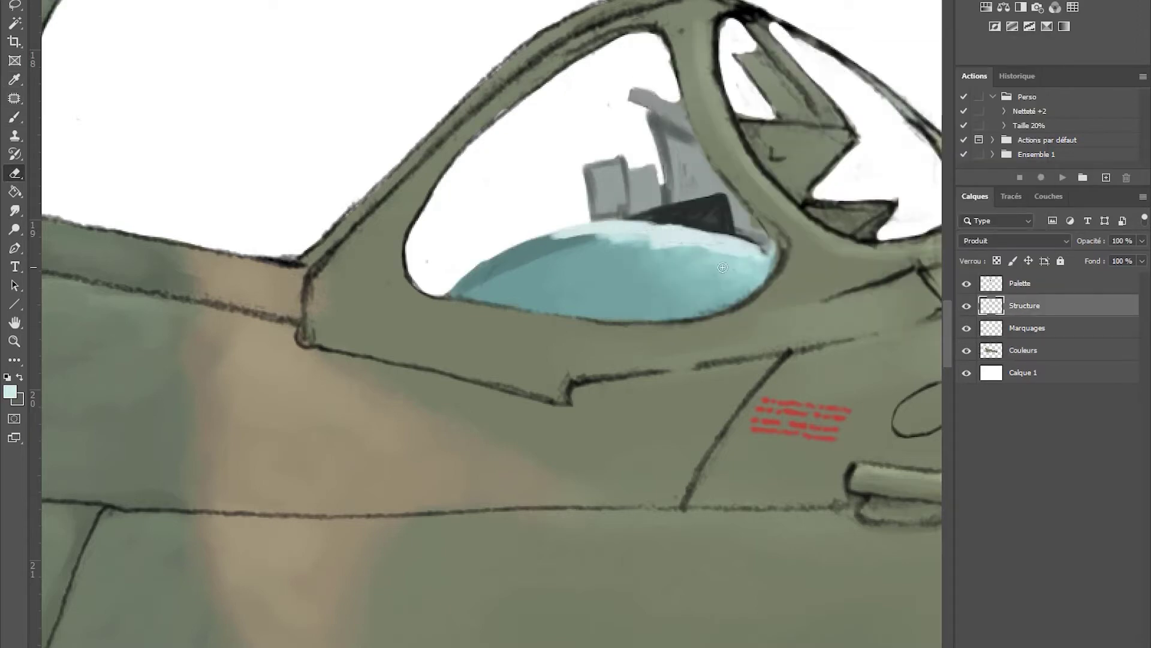
Step: Darken the rear corner of the side window and blend the cowl's teal shading and highlight on the Couleurs layer
click(992, 350)
drag(420, 292, 497, 282)
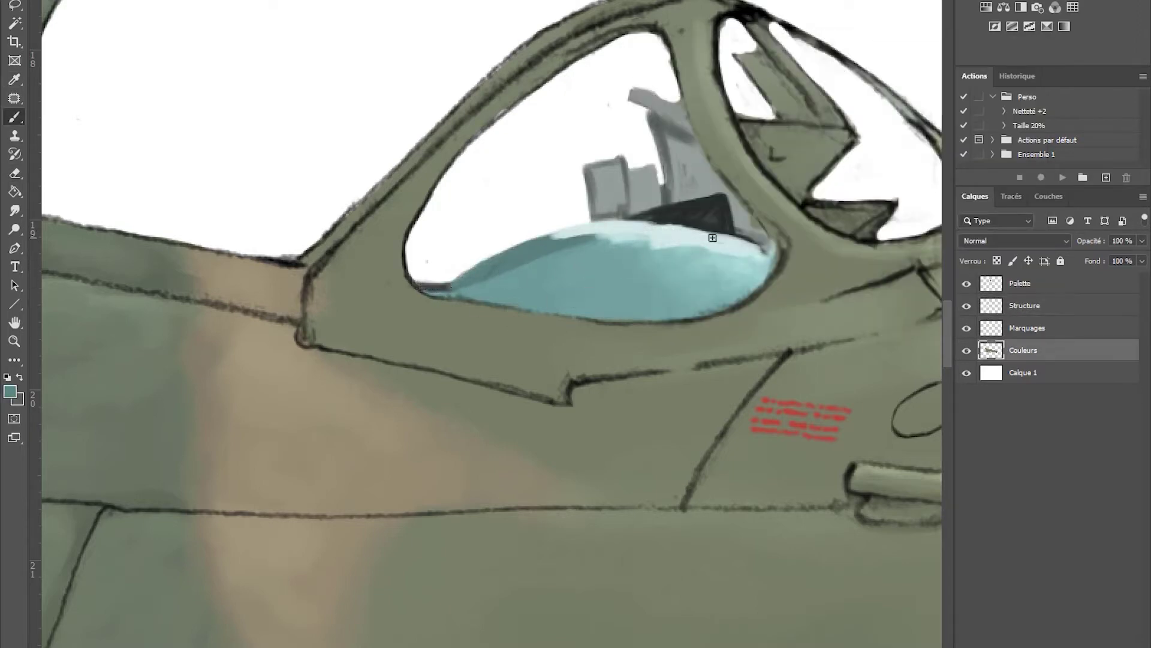
alt+click(713, 237)
mouse_move(670, 236)
mouse_down()
mouse_move(570, 295)
mouse_move(652, 314)
mouse_move(617, 235)
mouse_move(707, 298)
mouse_move(619, 228)
mouse_move(755, 244)
mouse_move(610, 248)
mouse_up()
alt+click(616, 234)
alt+click(619, 228)
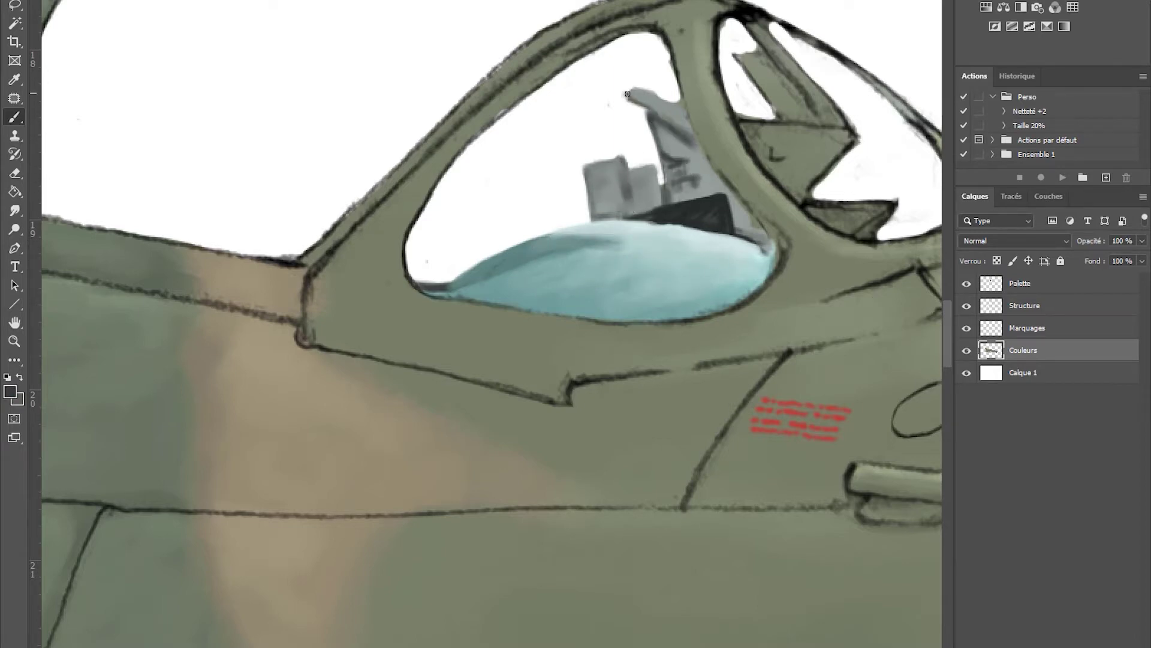
Step: Paint the plate above the instruments with a dark edge and lighter grey top on the Couleurs layer
drag(635, 97, 686, 103)
alt+click(764, 252)
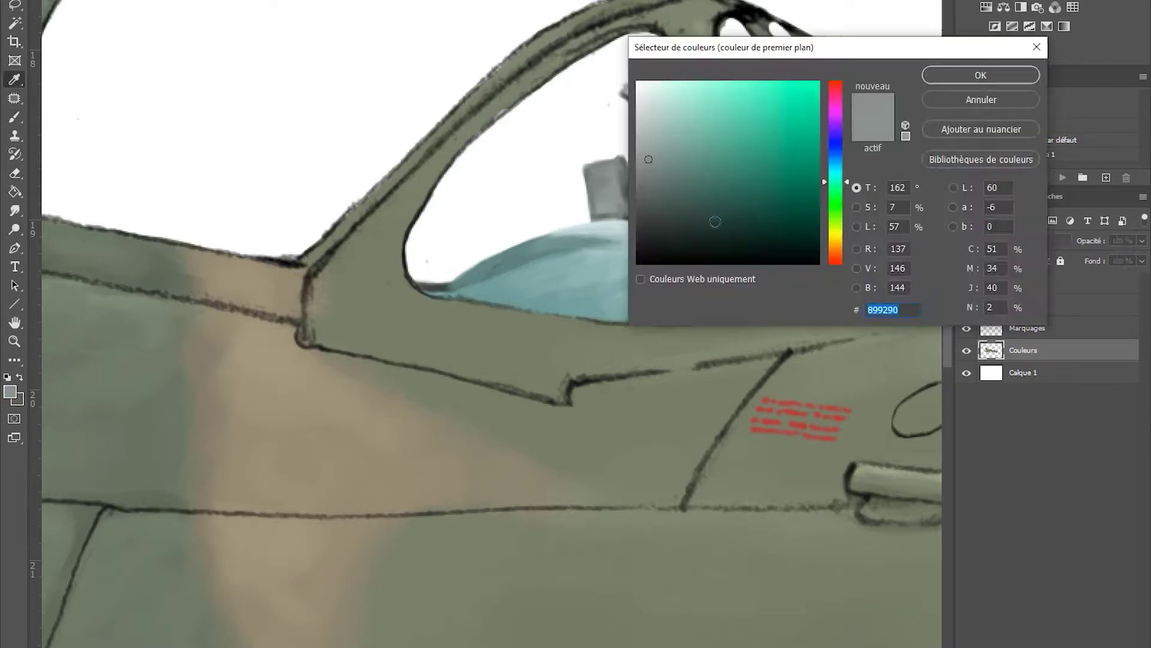
drag(689, 145, 717, 185)
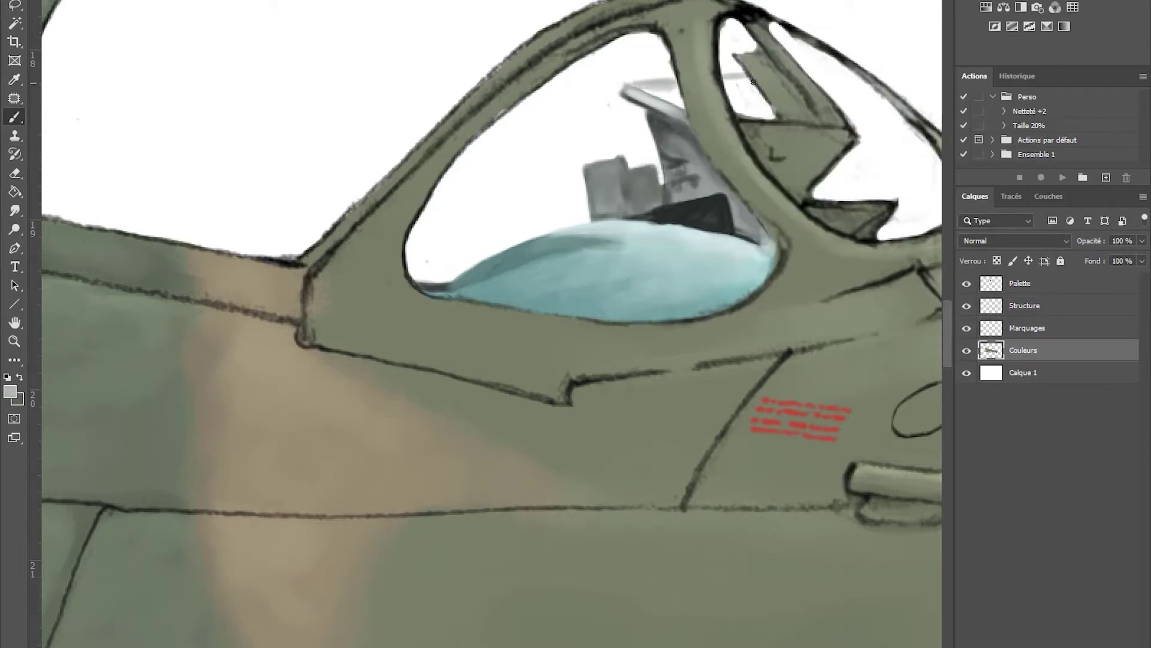
Step: Erase the sketch lines of the interior parts seen through the front windshield
mouse_move(753, 81)
mouse_down()
mouse_move(735, 159)
mouse_move(755, 96)
mouse_move(881, 240)
mouse_up()
ctrl+click(810, 156)
key(e)
ctrl+click(876, 246)
drag(788, 291, 707, 315)
Step: Shade the instrument support grey and extend the light grey plate into the front windshield with a white highlight
key(b)
alt+click(678, 137)
mouse_move(726, 156)
mouse_down()
mouse_move(658, 142)
mouse_move(720, 159)
mouse_up()
alt+click(660, 117)
drag(564, 111, 702, 120)
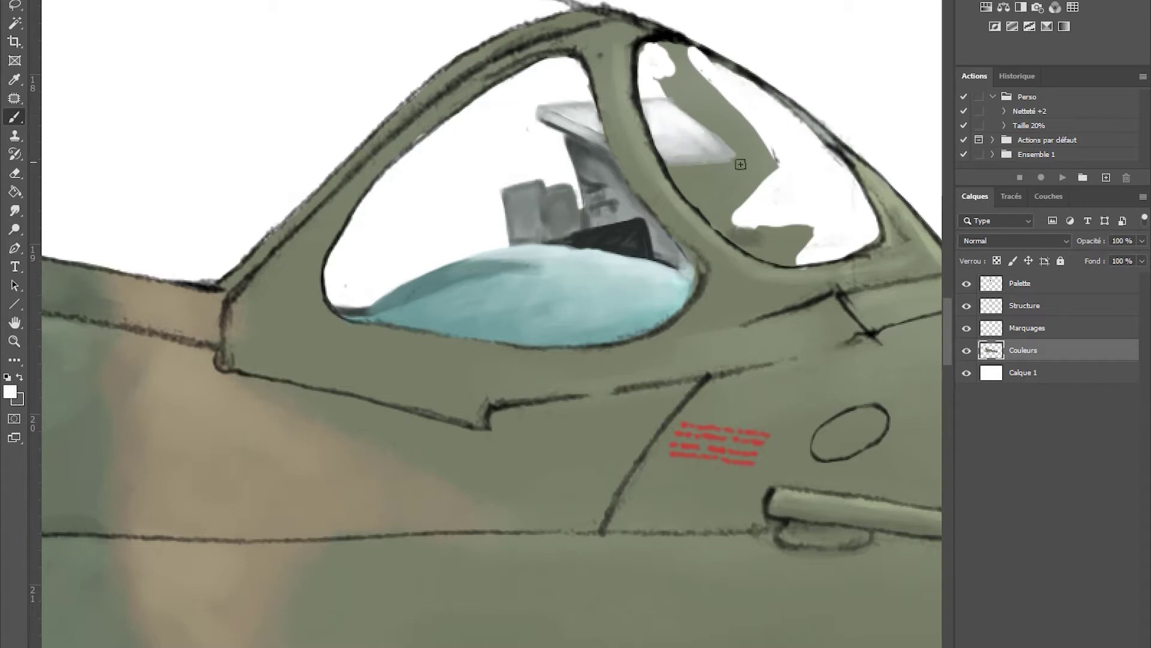
Step: Paint the dark grey front edge of the plate in the windshield and erase the excess green beside it
alt+click(738, 164)
mouse_move(672, 171)
mouse_down()
mouse_move(747, 174)
mouse_move(671, 185)
mouse_move(738, 219)
mouse_up()
alt+click(726, 196)
key(e)
drag(767, 174, 744, 222)
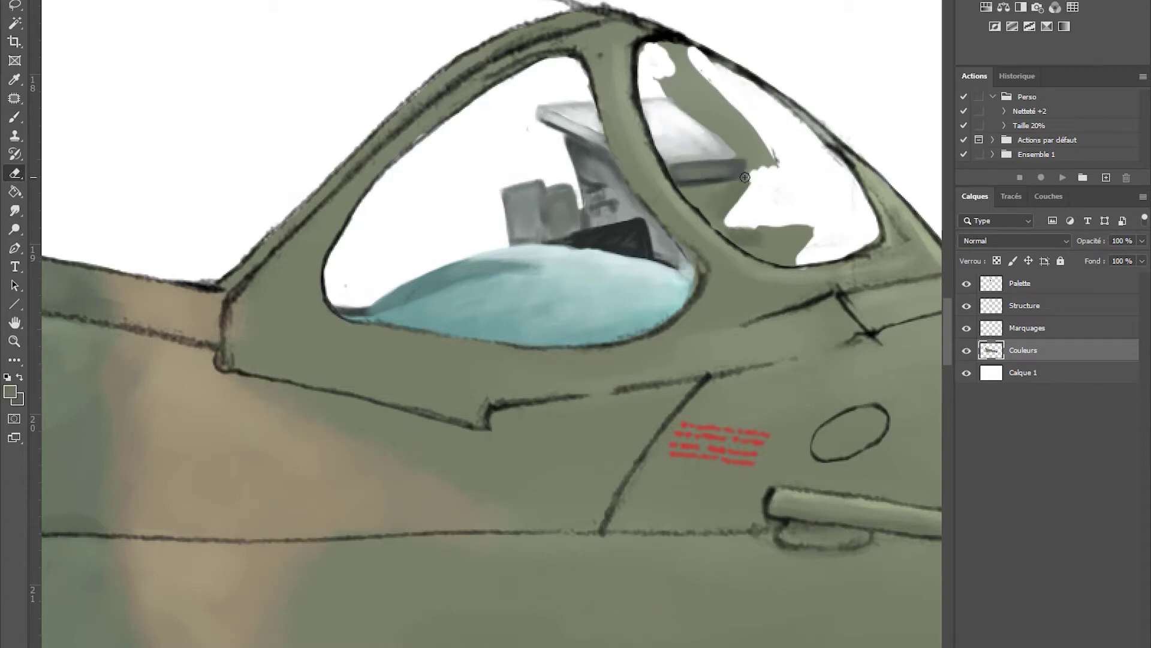
Step: Erase the surplus green in the front windshield, leaving a narrow inner strut and a small box at the bottom
drag(761, 108, 744, 174)
drag(666, 69, 696, 117)
ctrl+click(728, 93)
ctrl+click(823, 146)
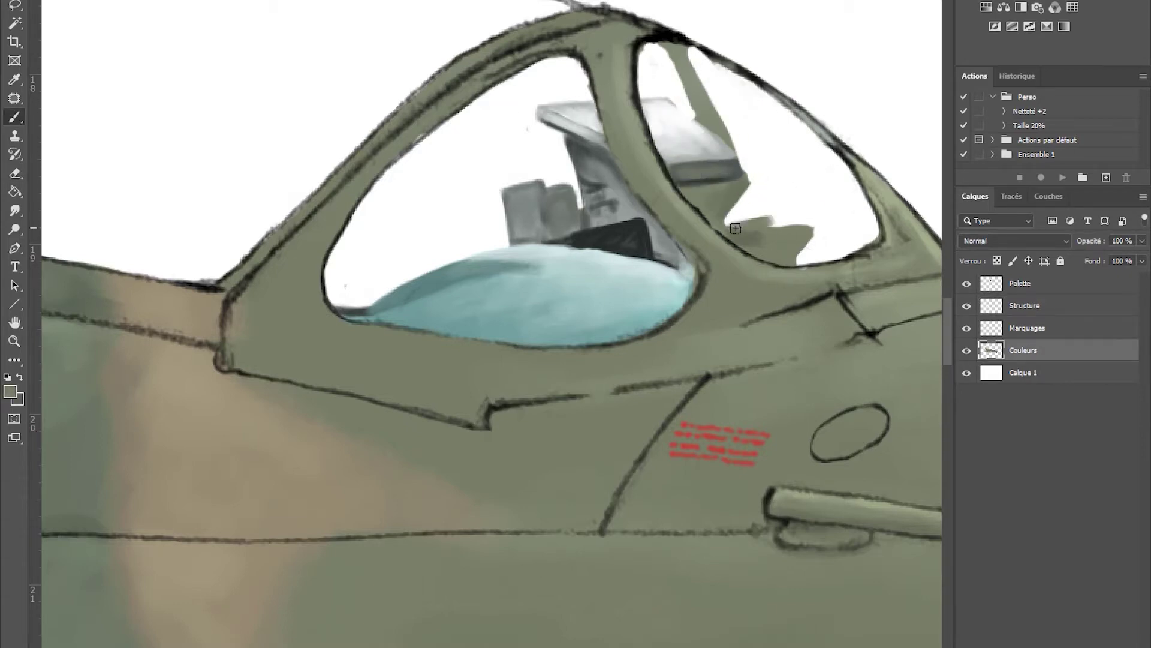
drag(807, 222, 770, 270)
key(b)
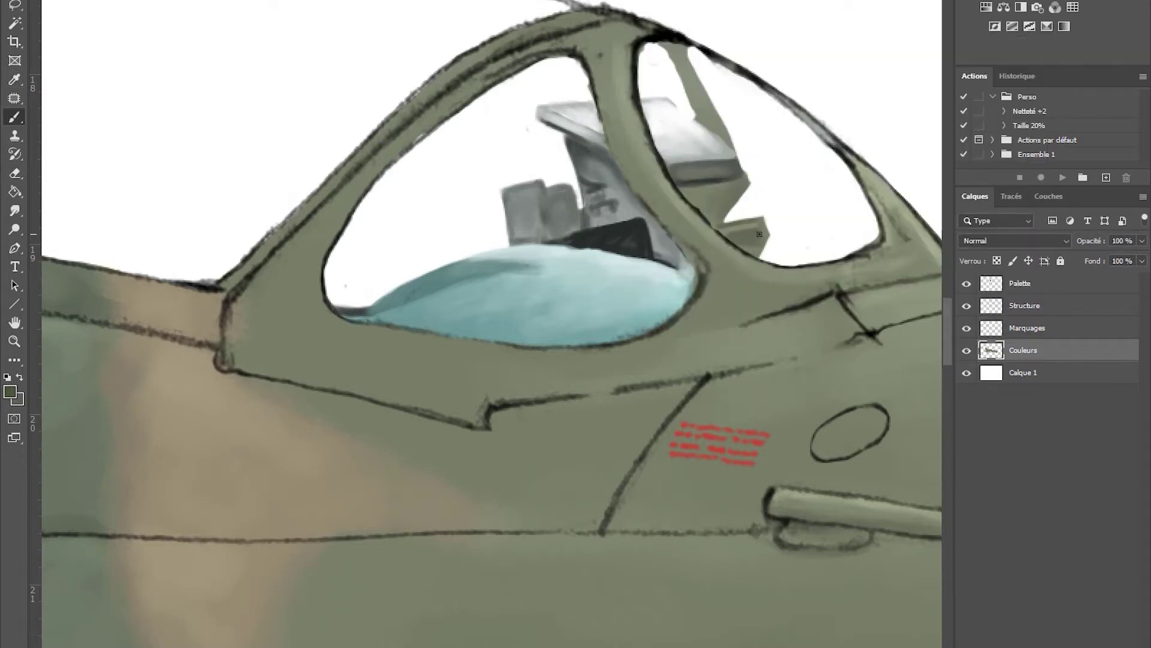
Step: Paint the windshield's inner frame edges and strut dark teal and add shading lines to the green parts beneath the plate
drag(866, 190, 851, 173)
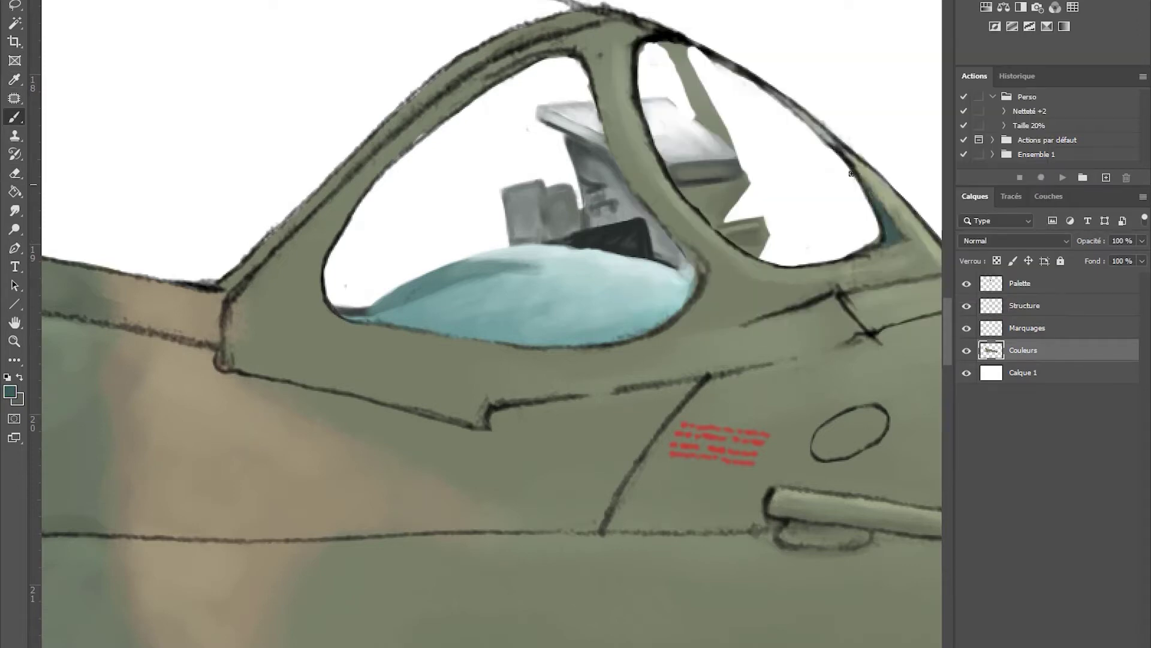
alt+click(824, 271)
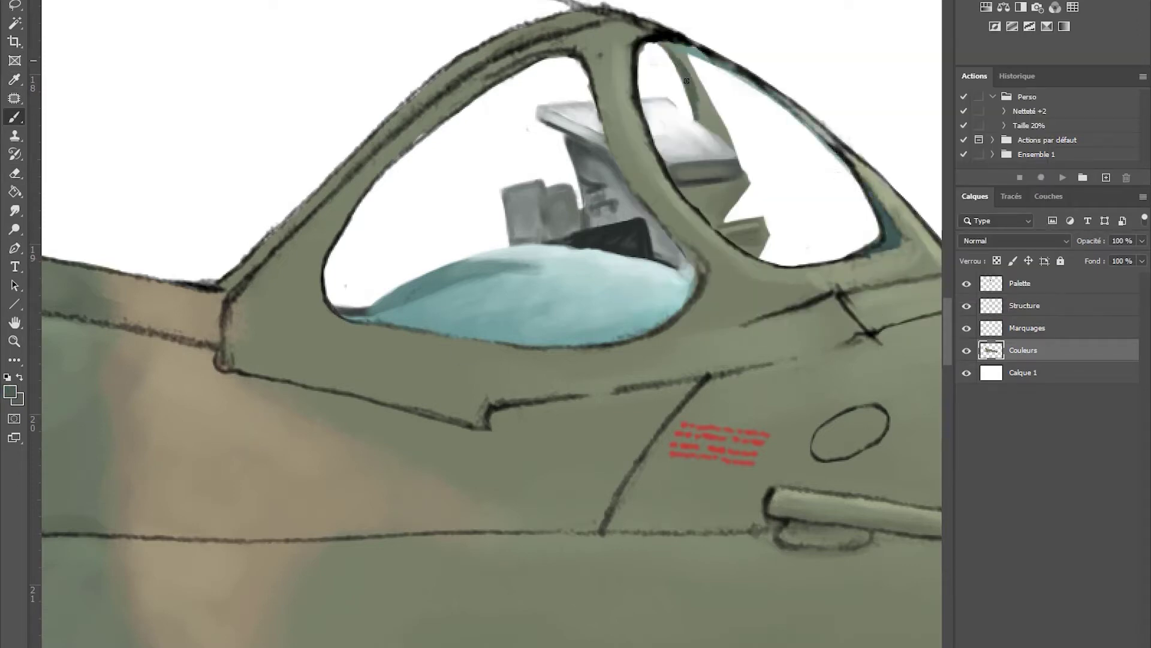
scroll(714, 144, down, 3)
scroll(728, 173, up, 4)
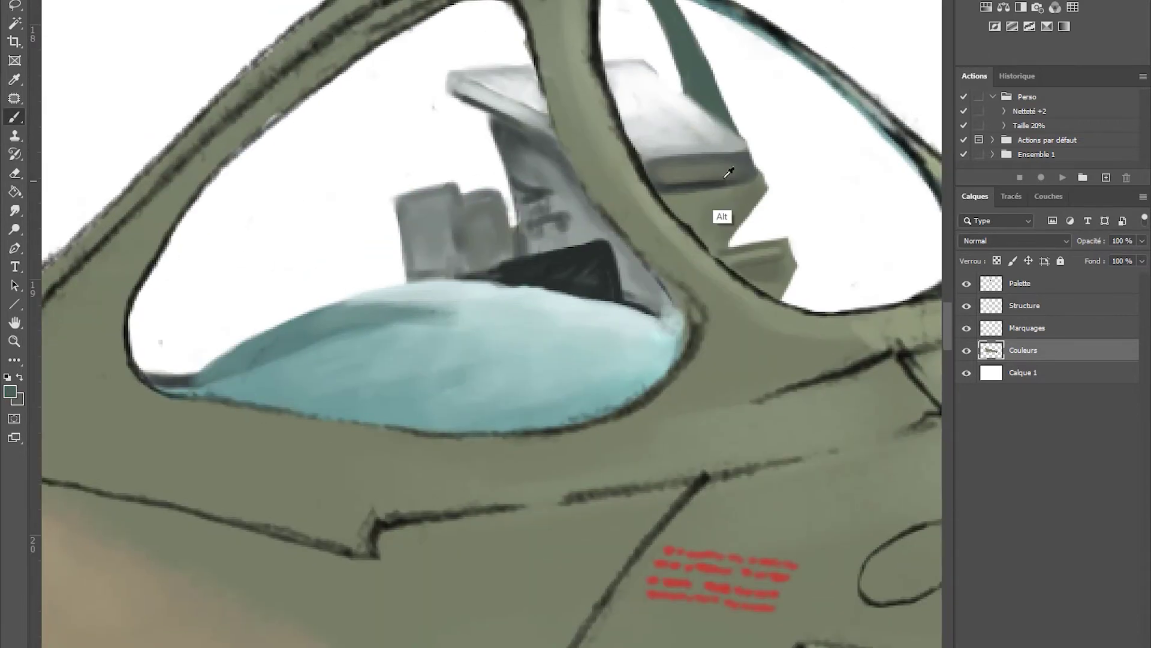
scroll(740, 500, up, 3)
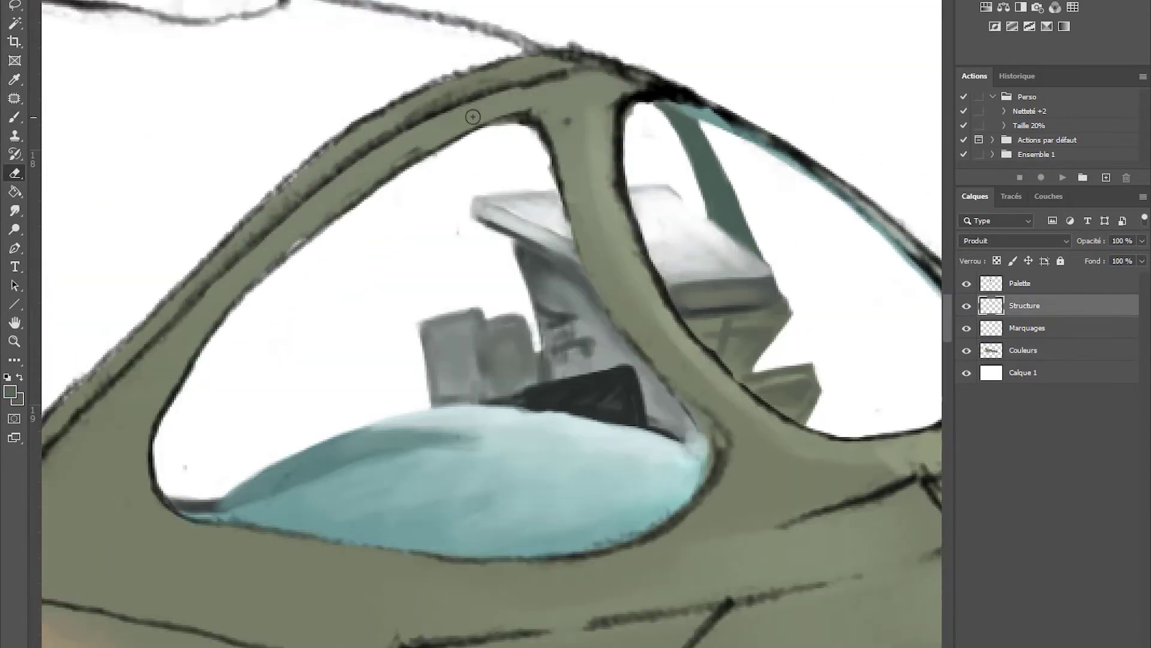
key(ctrl+0)
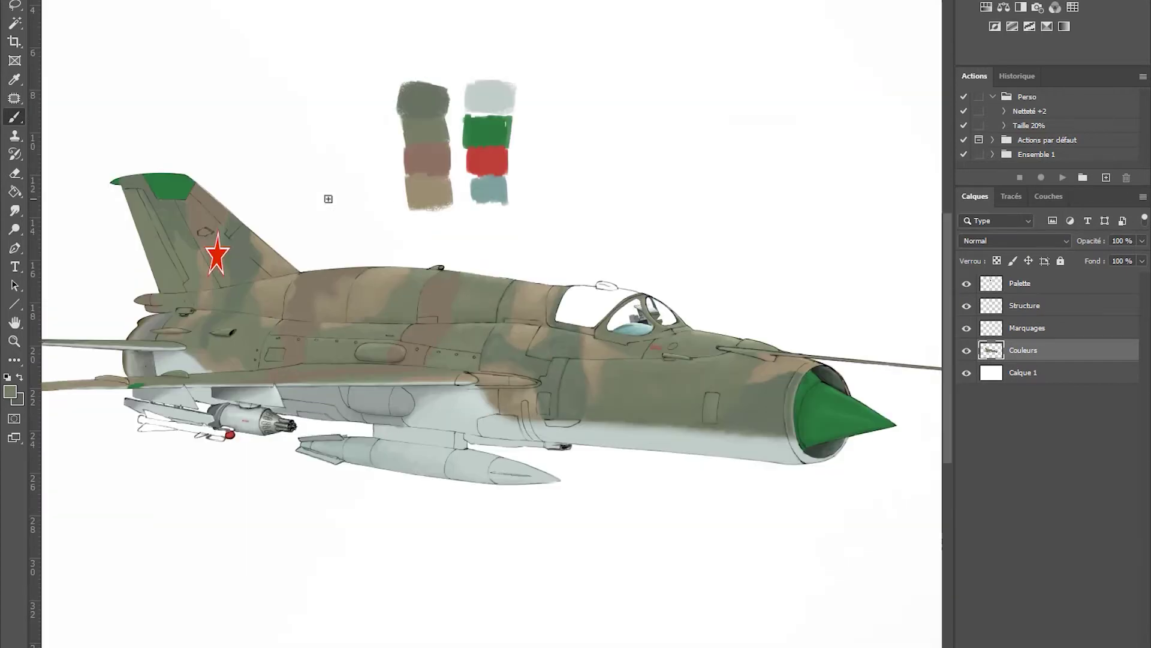
Step: Sample the pale grey-blue swatch and paint a broad rounded shape in the rear of the white canopy
click(1019, 283)
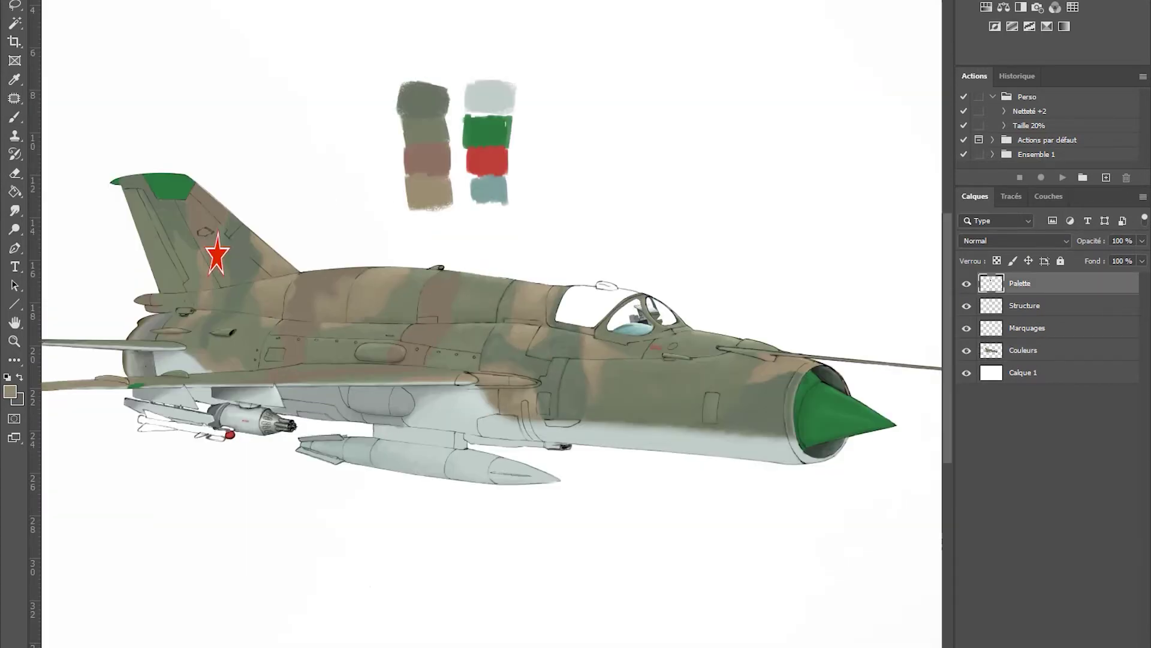
key(b)
scroll(607, 60, up, 3)
alt+click(500, 96)
scroll(576, 300, up, 4)
mouse_move(354, 312)
mouse_down()
mouse_move(326, 378)
mouse_move(369, 276)
mouse_move(501, 249)
mouse_move(367, 344)
mouse_up()
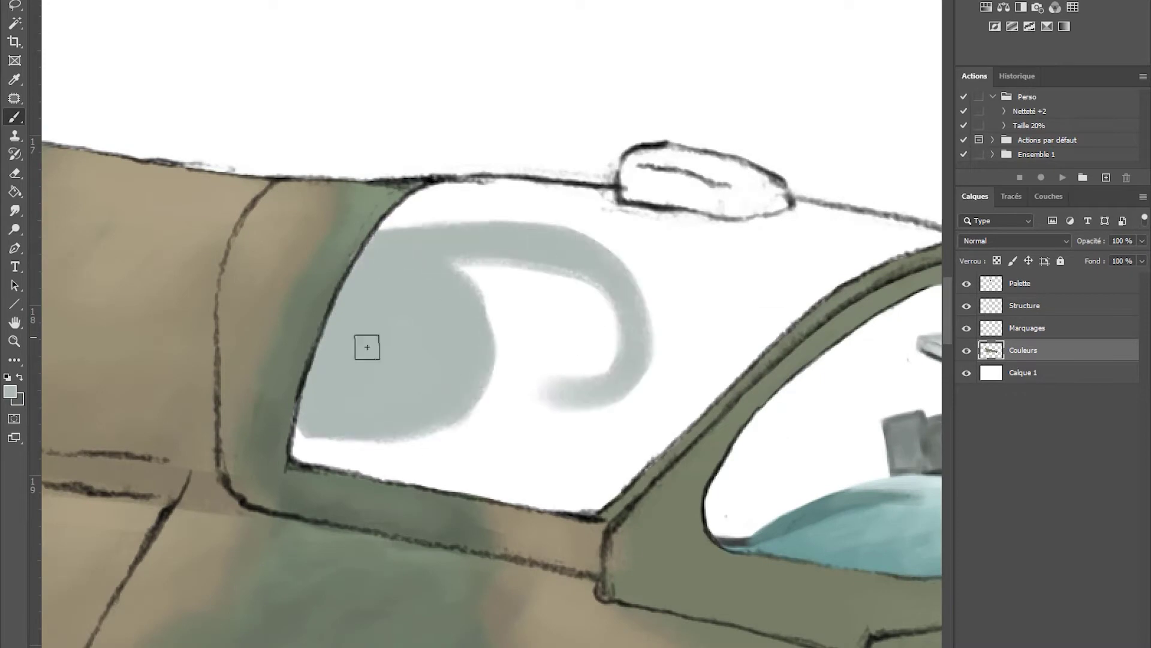
Step: Paint the small fairing on top of the canopy beige with a lighter highlight and clean its surrounding sketch lines
alt+click(180, 270)
mouse_move(635, 174)
mouse_down()
mouse_move(692, 193)
mouse_move(773, 195)
mouse_up()
click(9, 392)
click(946, 74)
key(e)
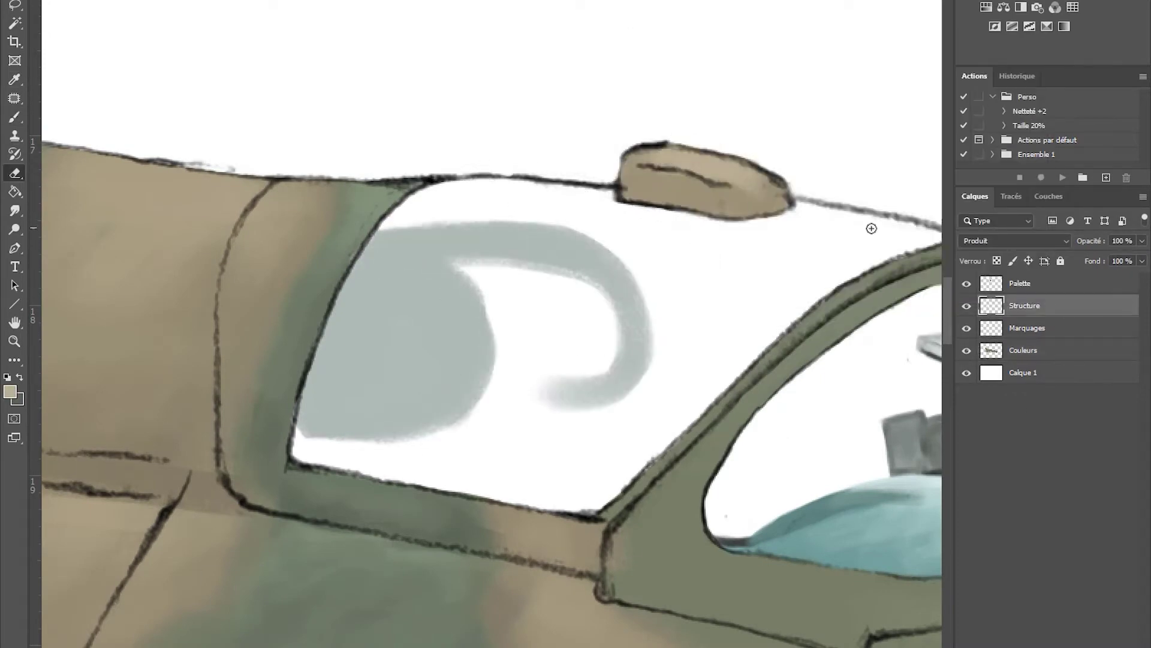
drag(415, 460, 834, 617)
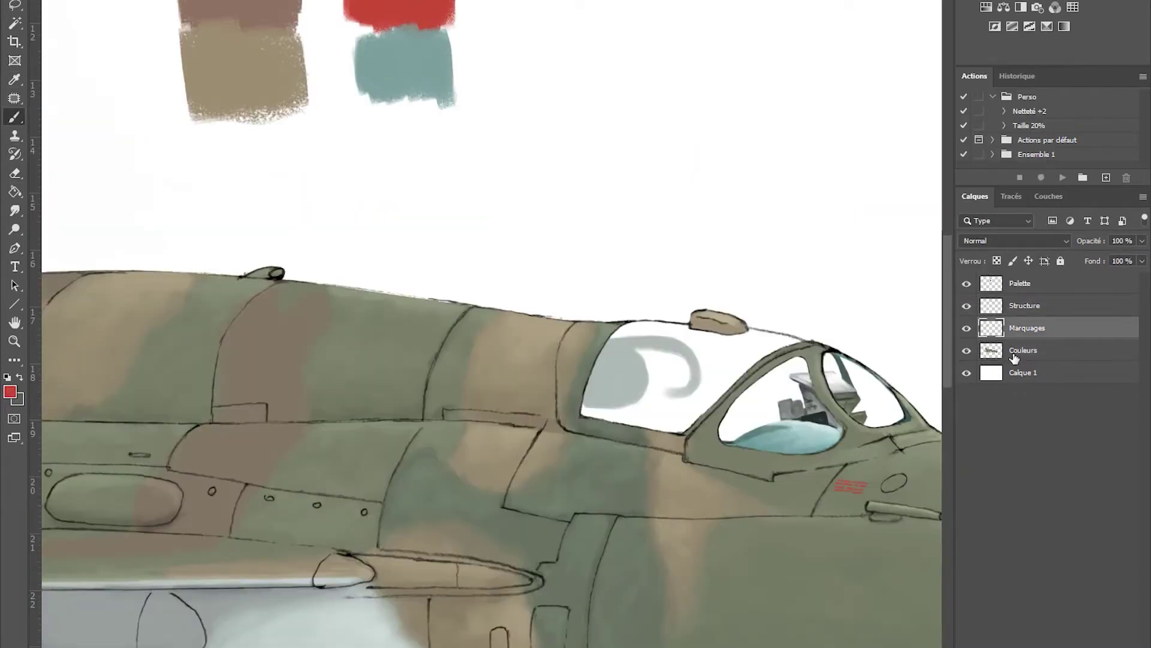
Step: Paint a small three-line red stencil marking below the long nose panel line on the Marquages layer
scroll(689, 380, up, 5)
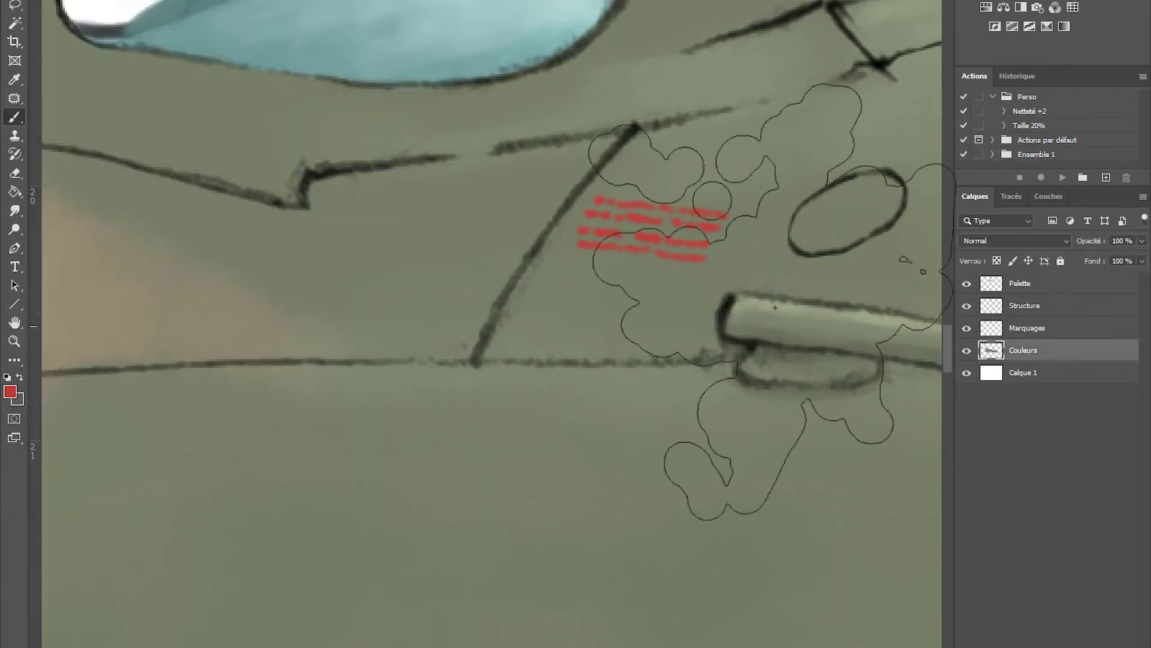
scroll(716, 263, right, 10)
mouse_move(779, 295)
mouse_down()
mouse_move(719, 285)
mouse_move(746, 322)
mouse_up()
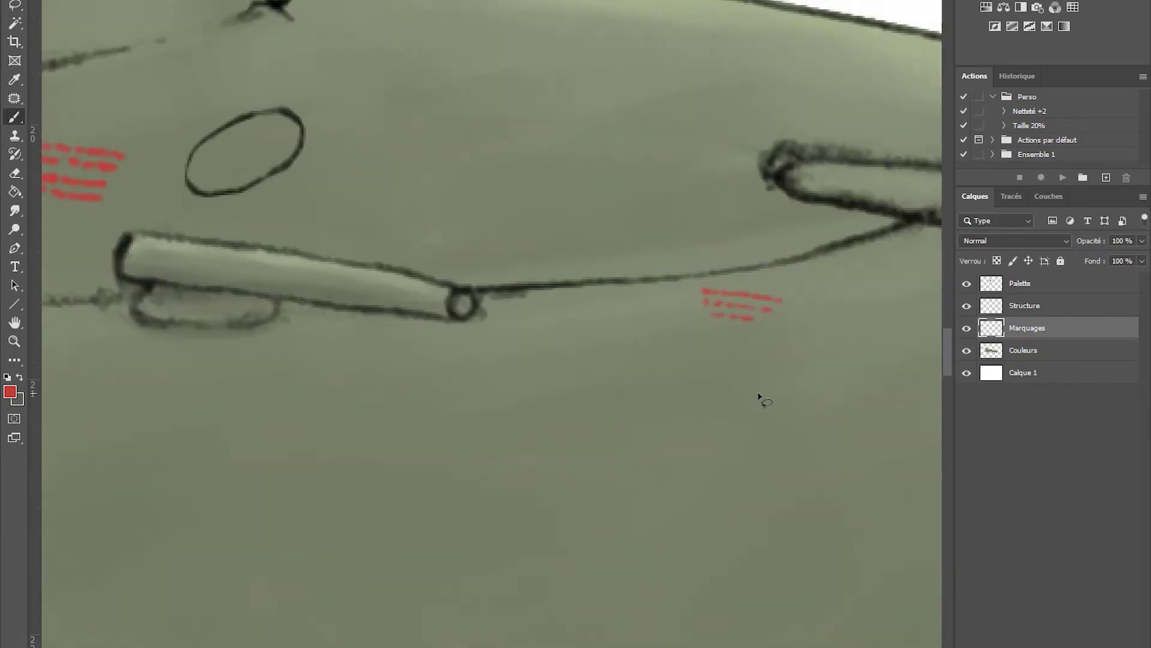
Step: Add two small red stencil markings above the row of round fasteners on the mid fuselage
scroll(759, 396, down, 5)
scroll(482, 322, up, 3)
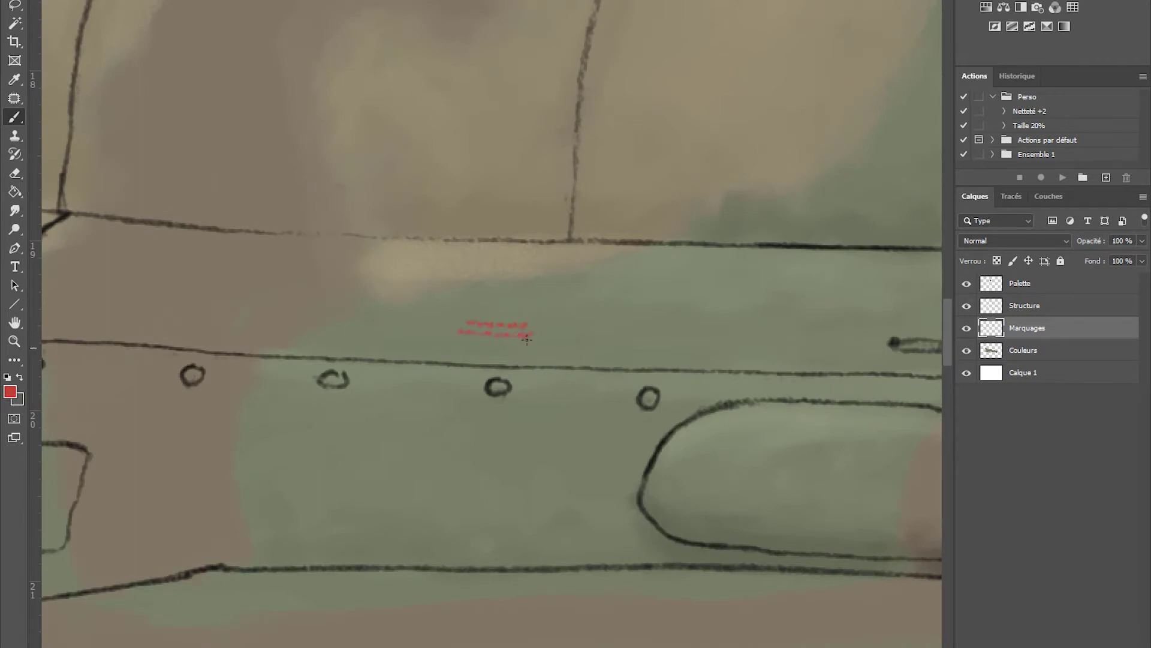
scroll(527, 339, left, 5)
drag(481, 295, 440, 298)
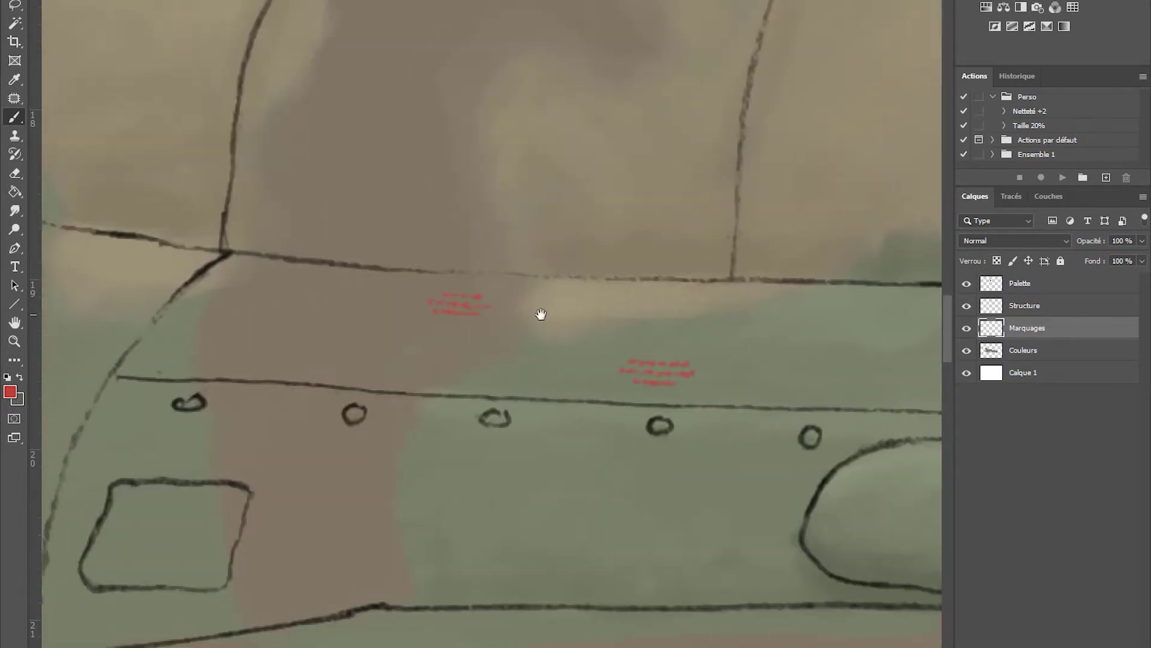
Step: Redraw the square access panel on the rear fuselage with rounded corners on the Structure layer
scroll(541, 314, left, 5)
scroll(541, 314, down, 2)
key(alt+bracketright)
mouse_move(413, 431)
mouse_down()
mouse_move(546, 510)
mouse_move(414, 455)
mouse_move(420, 516)
mouse_move(453, 387)
mouse_move(476, 522)
mouse_move(420, 520)
mouse_up()
key(e)
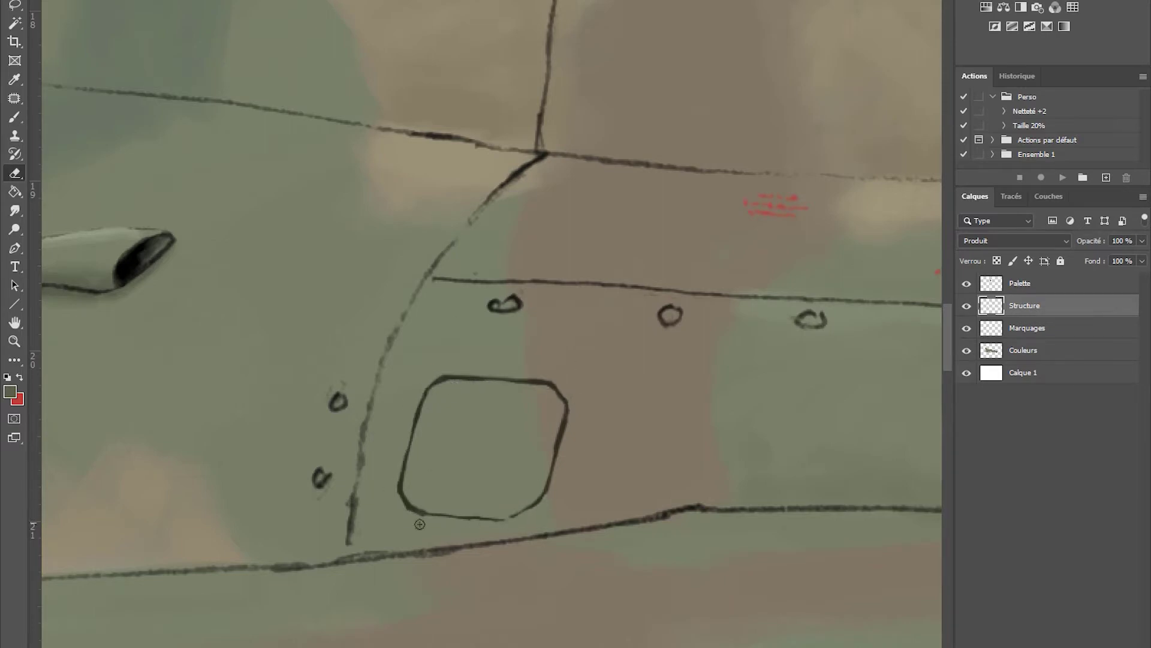
key(alt+bracketleft)
key(b)
Step: Paint red stencil markings above the rounded access panel and on the pale rear fuselage above the wing
key(x)
scroll(419, 336, down, 3)
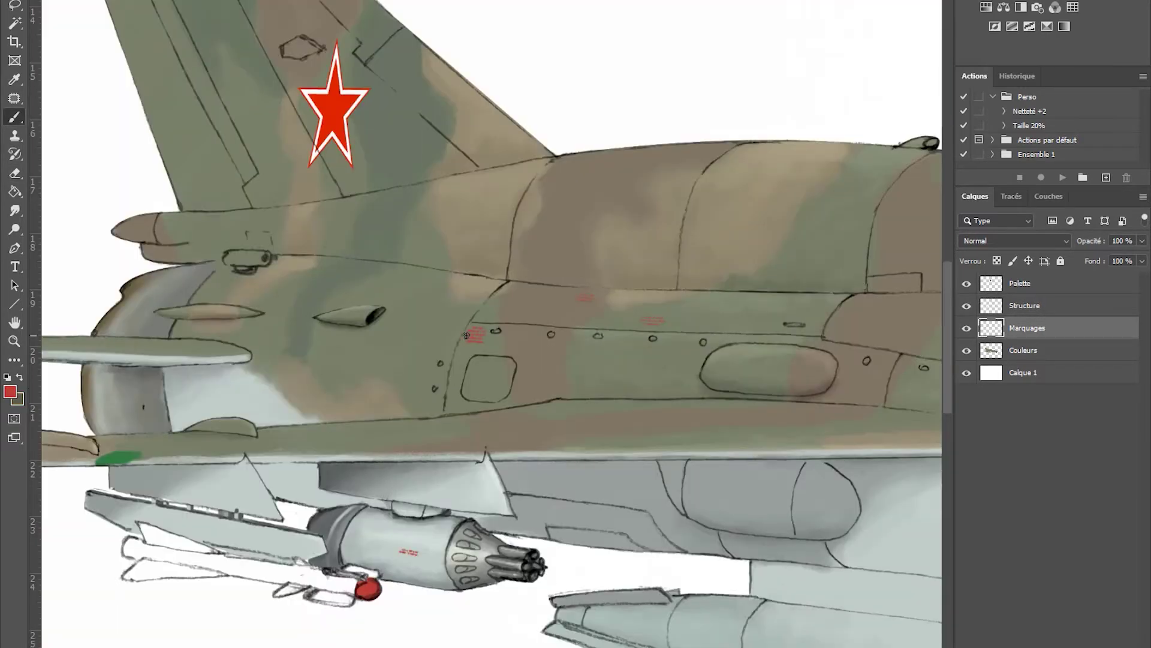
scroll(498, 452, up, 5)
drag(453, 343, 536, 352)
Step: Add small red stencil markings along the outer wing pylon
scroll(518, 380, down, 5)
scroll(676, 431, left, 6)
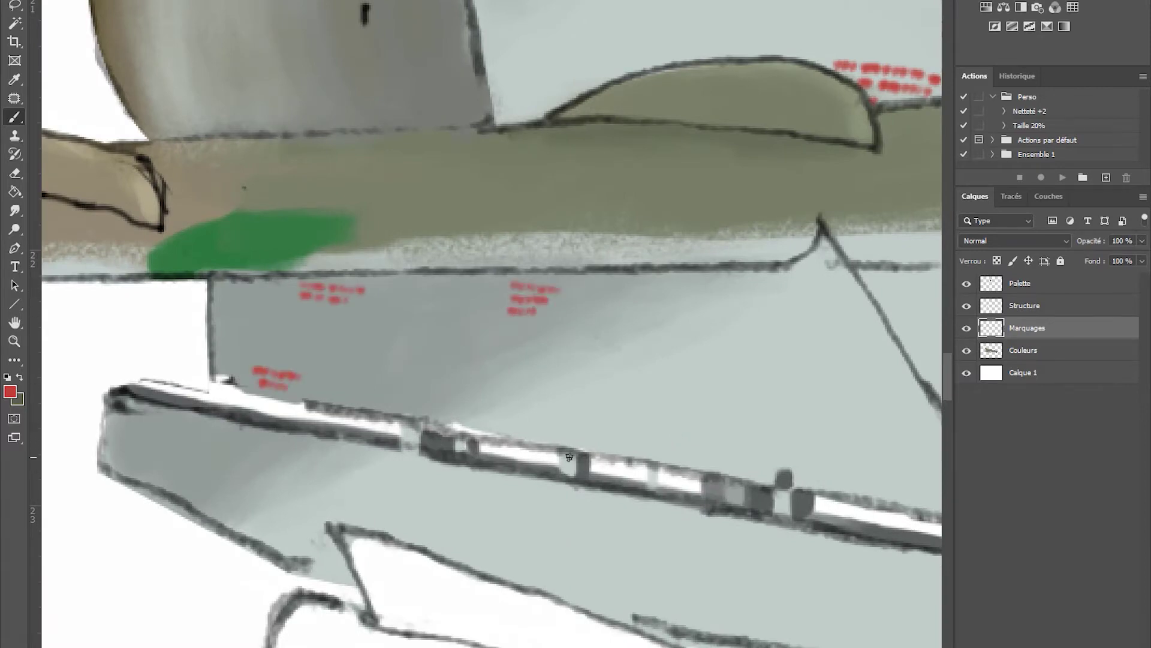
drag(514, 287, 552, 292)
Step: Add red stencil markings along the missile launch rail and on the white missile body beneath it
scroll(489, 393, down, 3)
scroll(488, 393, right, 3)
drag(462, 391, 510, 423)
scroll(739, 365, down, 1)
scroll(739, 365, right, 4)
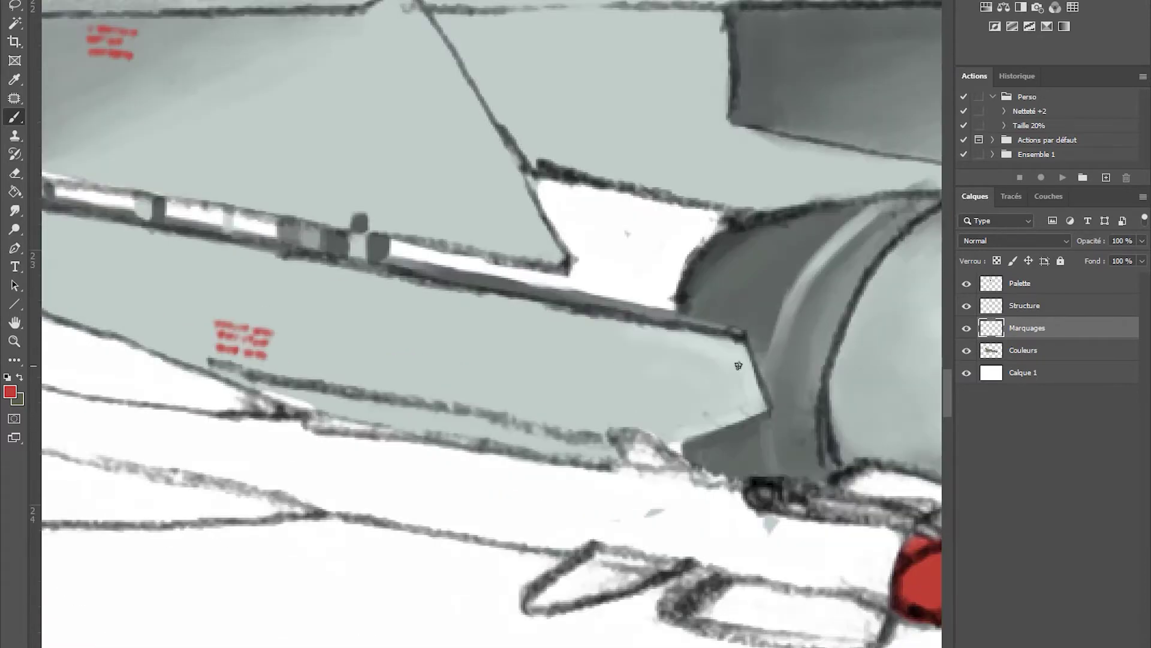
drag(690, 384, 737, 411)
scroll(737, 411, down, 3)
scroll(738, 411, right, 4)
scroll(270, 276, left, 3)
drag(245, 269, 294, 293)
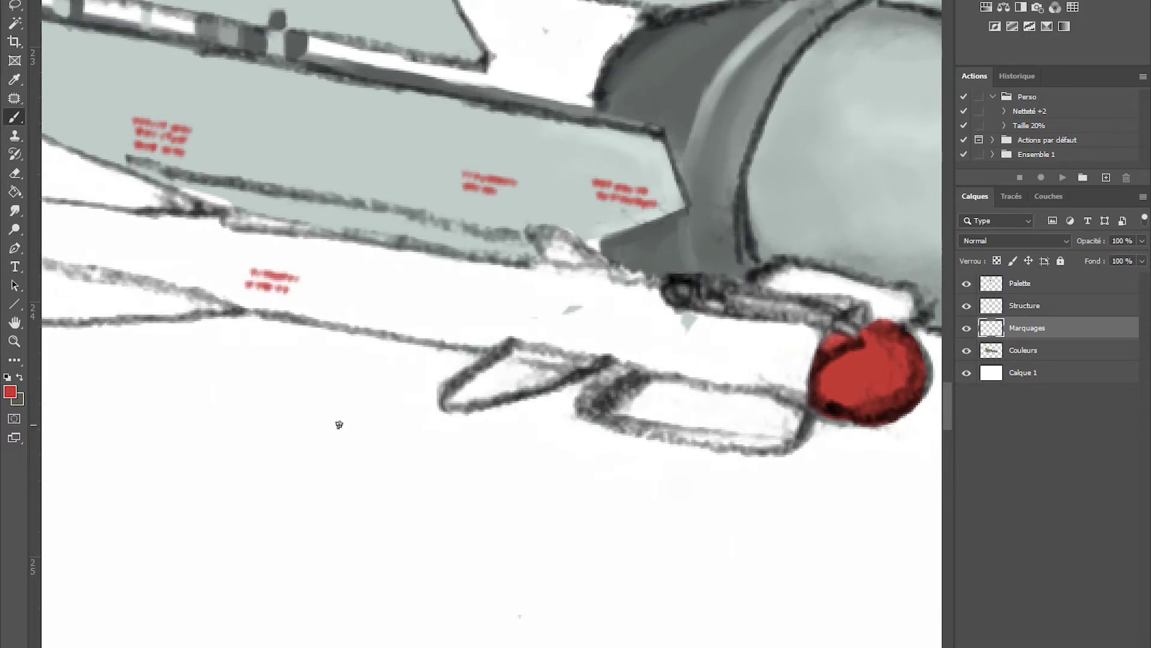
Step: Add three small red stencil markings to the inner wing pylon above the gun pod
scroll(535, 319, up, 5)
scroll(536, 319, right, 4)
drag(533, 242, 601, 271)
drag(644, 146, 709, 169)
drag(824, 131, 887, 177)
scroll(852, 168, down, 3)
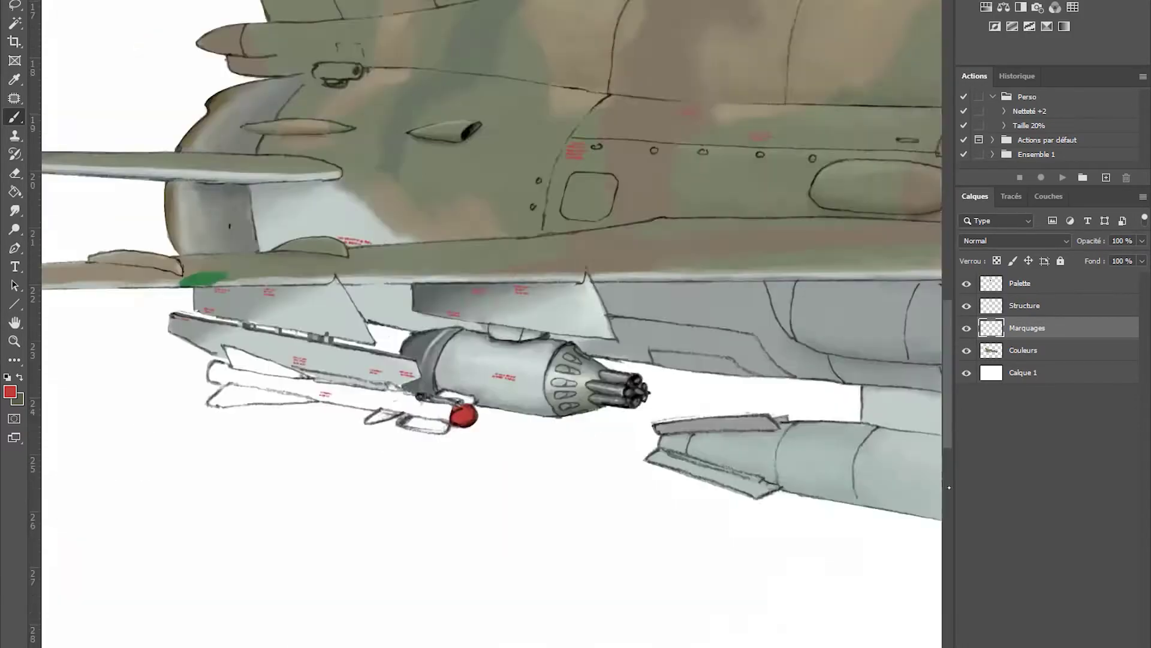
Step: Add red stencil markings to the belly panel and drop-tank pylon, and a short black one ahead of the wing root
scroll(574, 152, up, 3)
mouse_move(565, 142)
mouse_down()
mouse_move(631, 155)
mouse_move(590, 236)
mouse_move(629, 249)
mouse_up()
scroll(726, 211, down, 3)
scroll(630, 248, right, 4)
drag(573, 115, 731, 126)
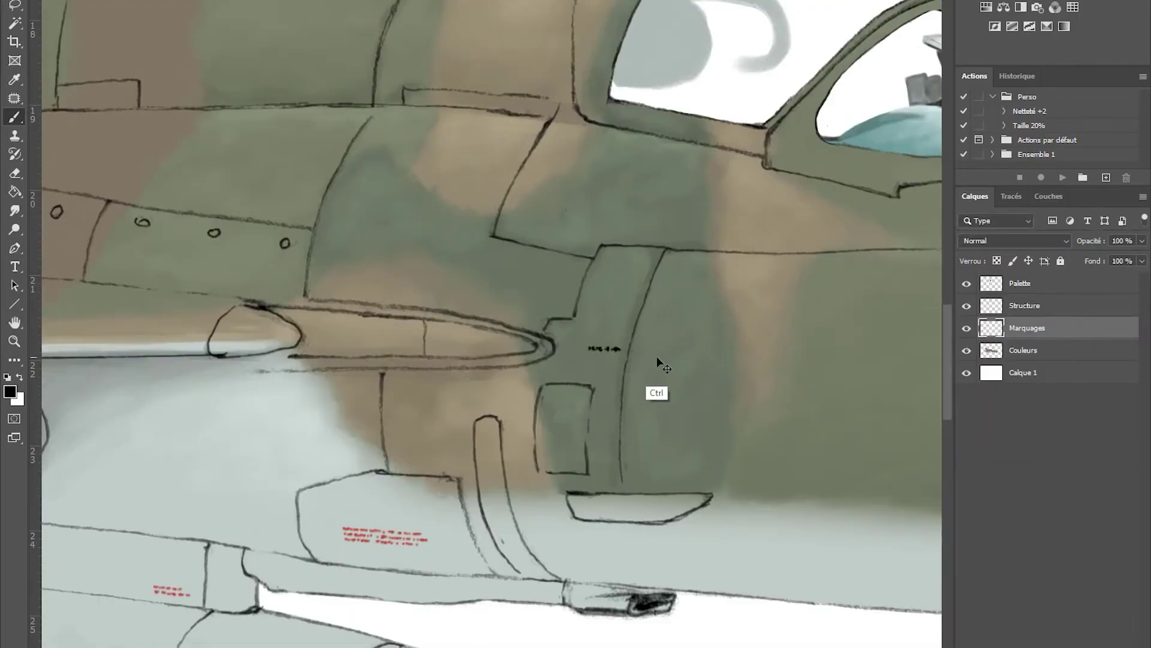
Step: Redraw the lower end of the panel line so it curves into the wing-root fairing tip on the Structure layer
key(ctrl+plus)
key(e)
key(alt+bracketright)
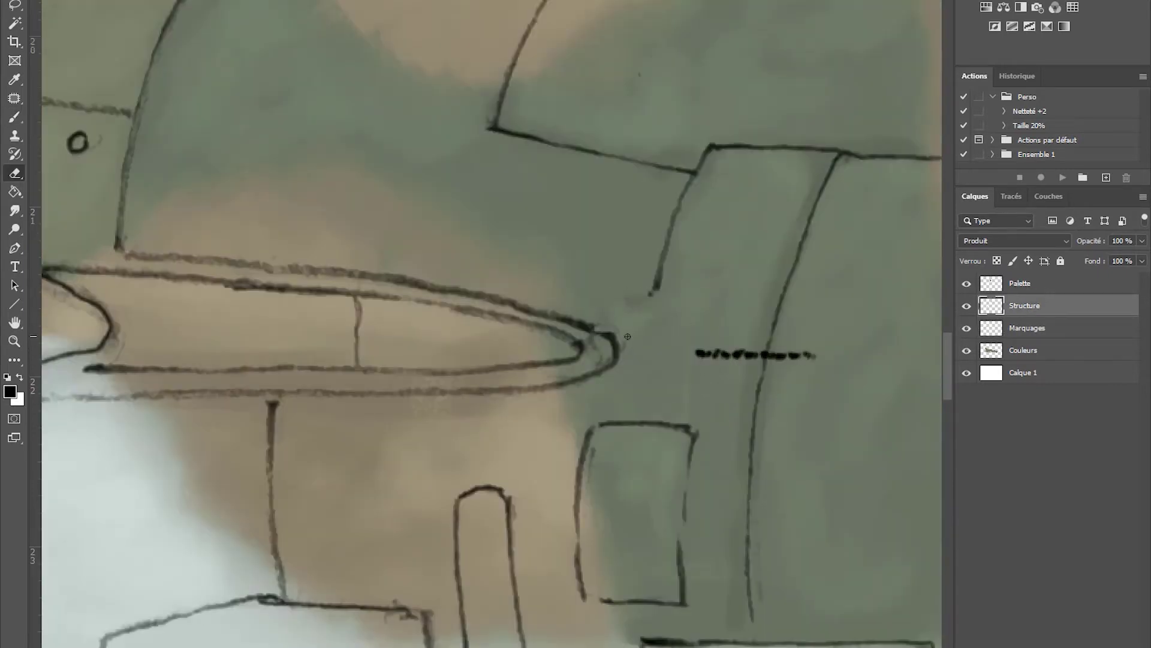
key(alt+bracketleft)
Step: Paint small black stencil markings on the fuselage above the wing-root fairing on the Marquages layer
drag(612, 282, 698, 286)
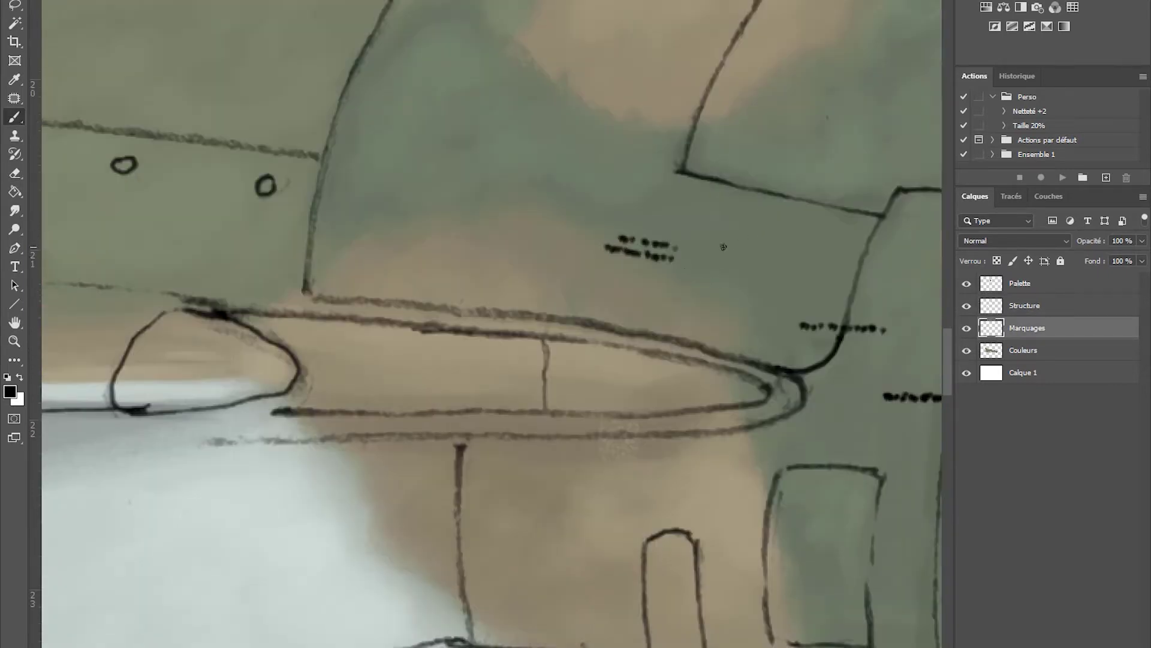
scroll(723, 247, left, 3)
drag(501, 207, 535, 196)
key(b)
scroll(714, 393, up, 5)
scroll(714, 393, left, 3)
drag(565, 143, 607, 144)
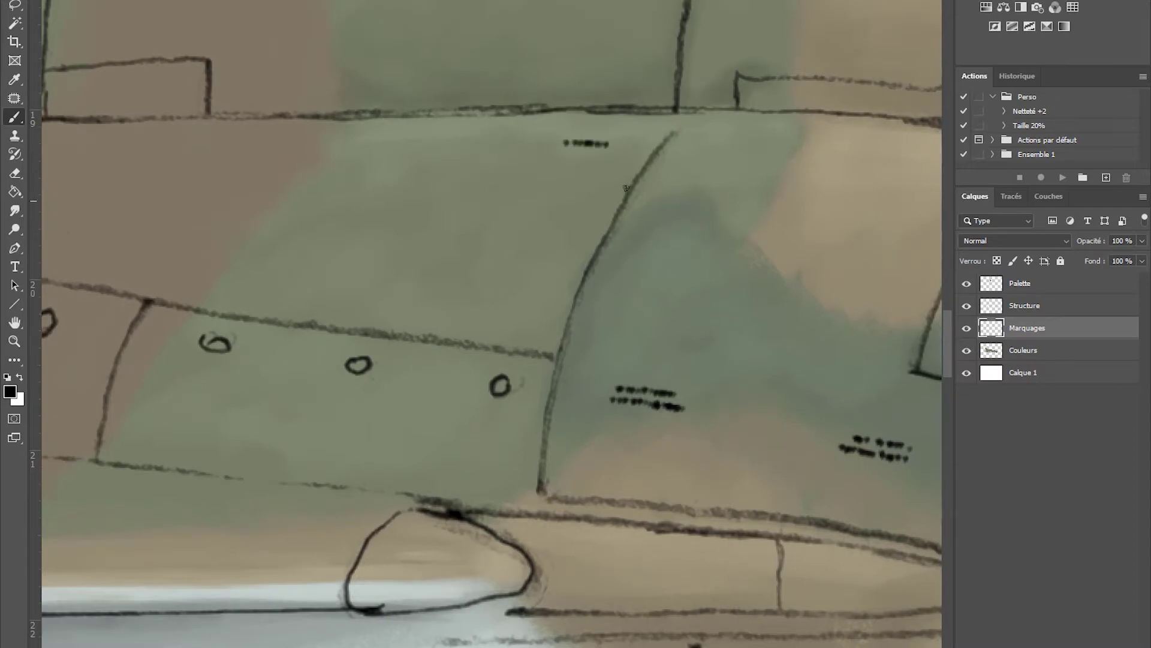
Step: Paint small black stencil markings along the upper rear fuselage and beneath the tail fin on the Marquages layer
scroll(492, 324, up, 8)
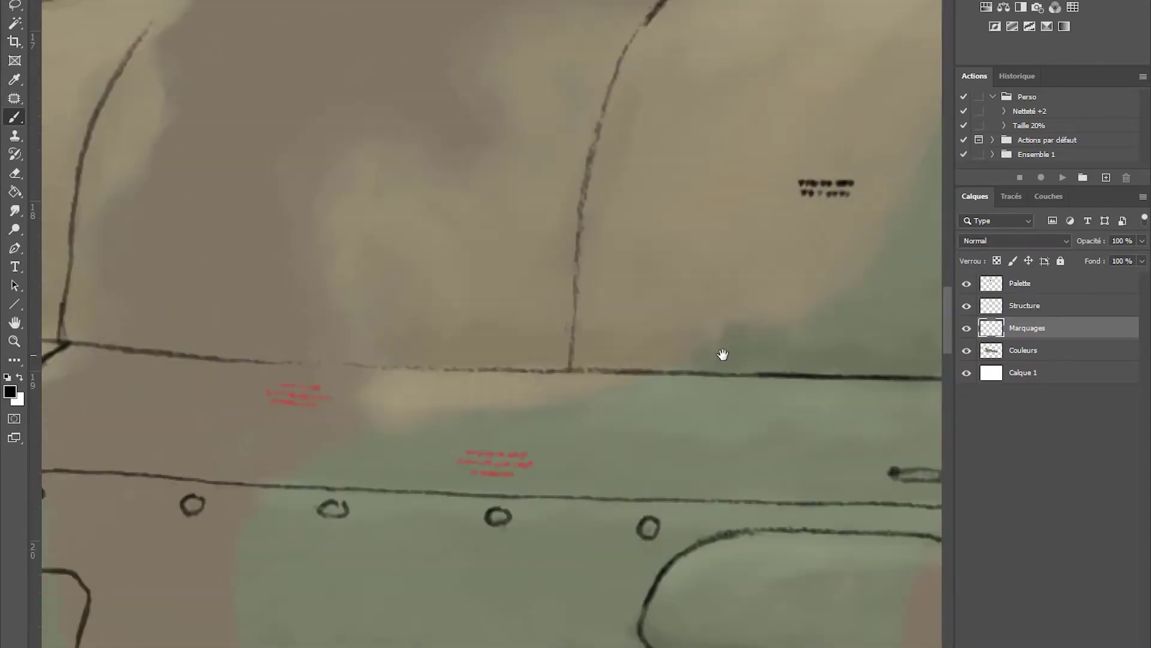
drag(473, 293, 512, 294)
drag(466, 306, 532, 306)
drag(463, 307, 557, 375)
scroll(494, 359, left, 5)
drag(566, 228, 606, 231)
scroll(588, 240, down, 8)
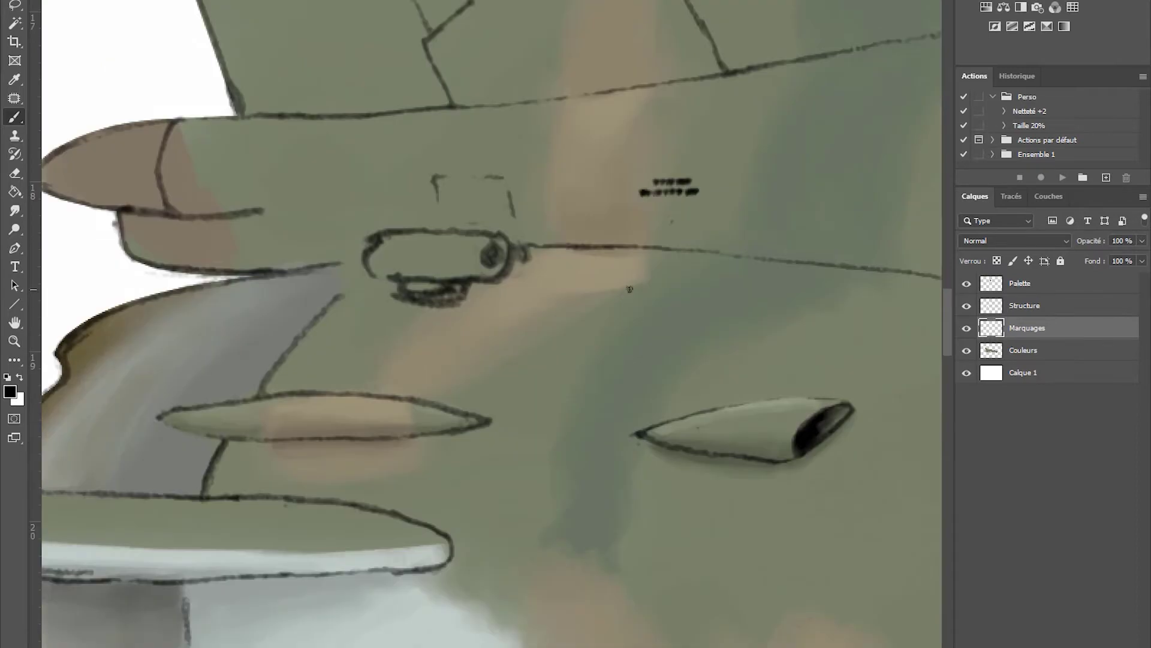
Step: Add black stencil markings to the slim fairing and fuselage edge near the exhaust nozzle, and to the grey belly panels
drag(274, 412, 309, 414)
scroll(344, 392, down, 3)
scroll(344, 392, left, 4)
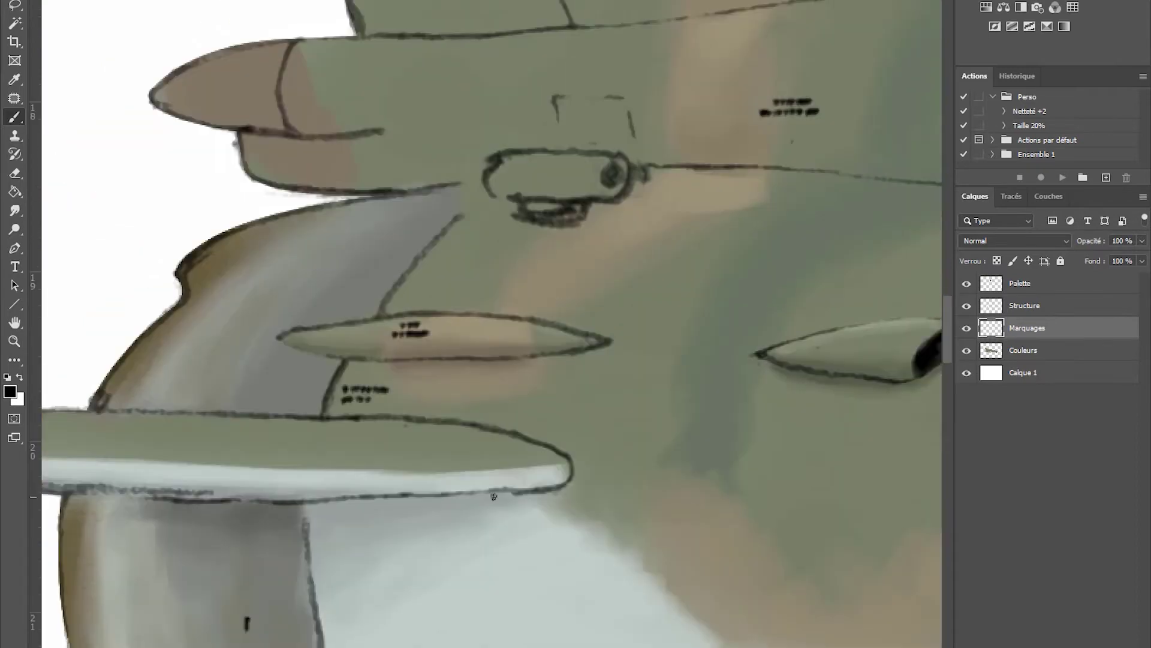
scroll(544, 293, down, 6)
scroll(544, 293, left, 3)
drag(687, 384, 656, 238)
mouse_move(851, 245)
mouse_down()
mouse_move(696, 354)
mouse_move(336, 215)
mouse_up()
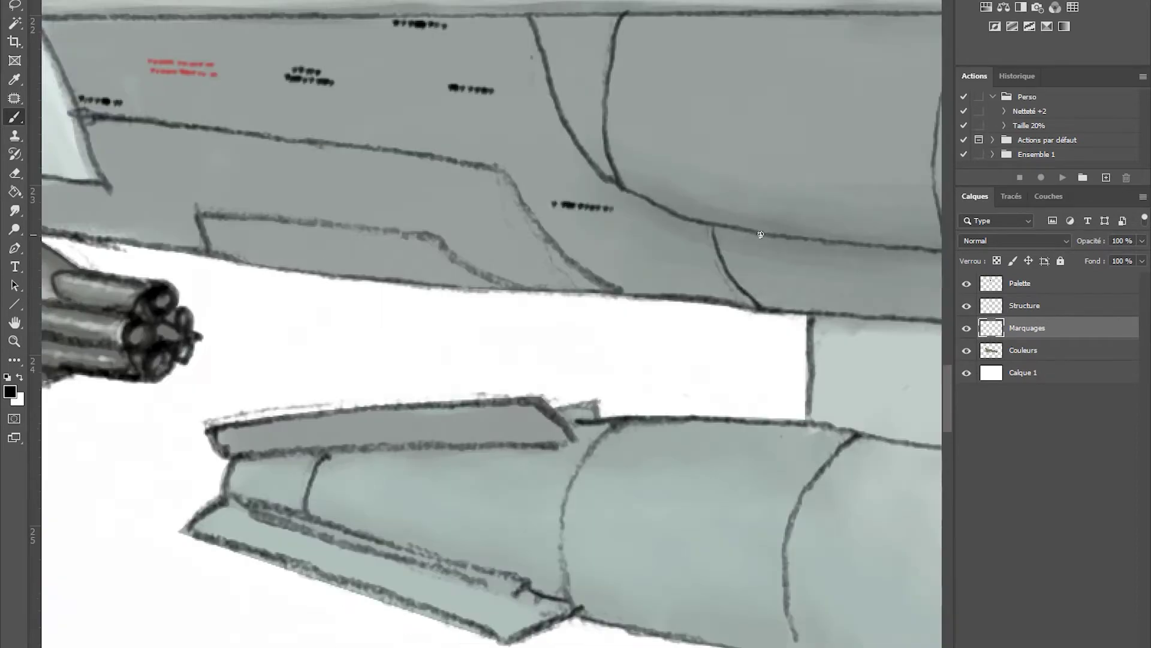
Step: Add small black stencil markings to the pale underside and lower edge of the forward fuselage
scroll(799, 285, up, 3)
scroll(799, 285, right, 3)
scroll(798, 285, down, 5)
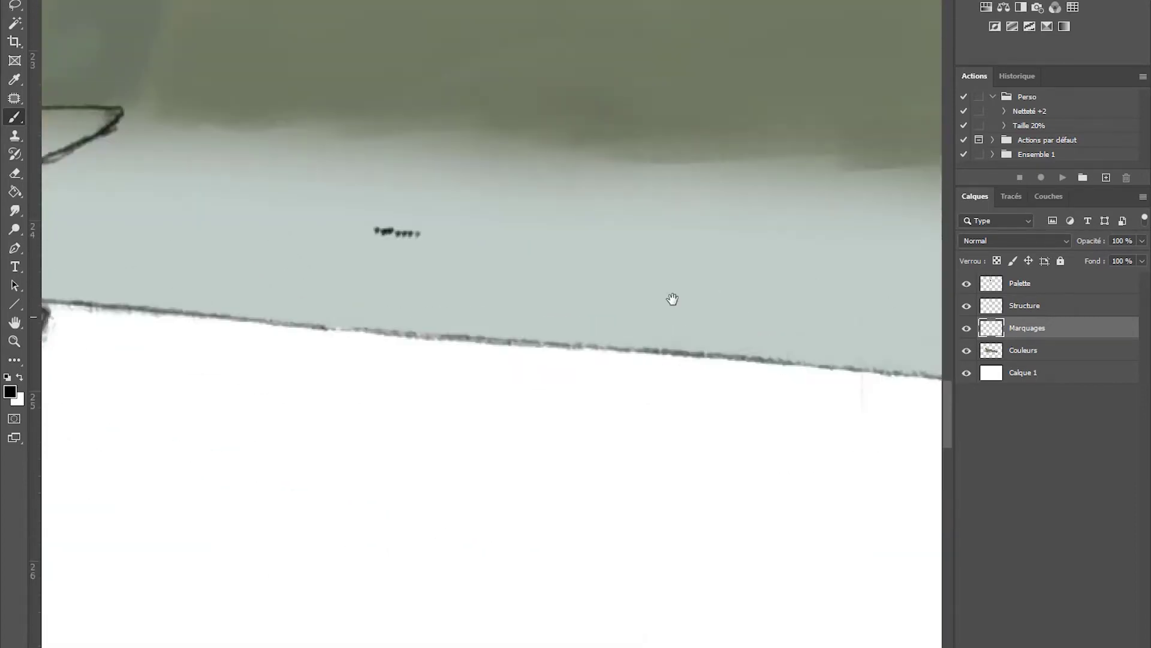
scroll(671, 300, up, 2)
scroll(681, 224, right, 5)
scroll(694, 169, down, 3)
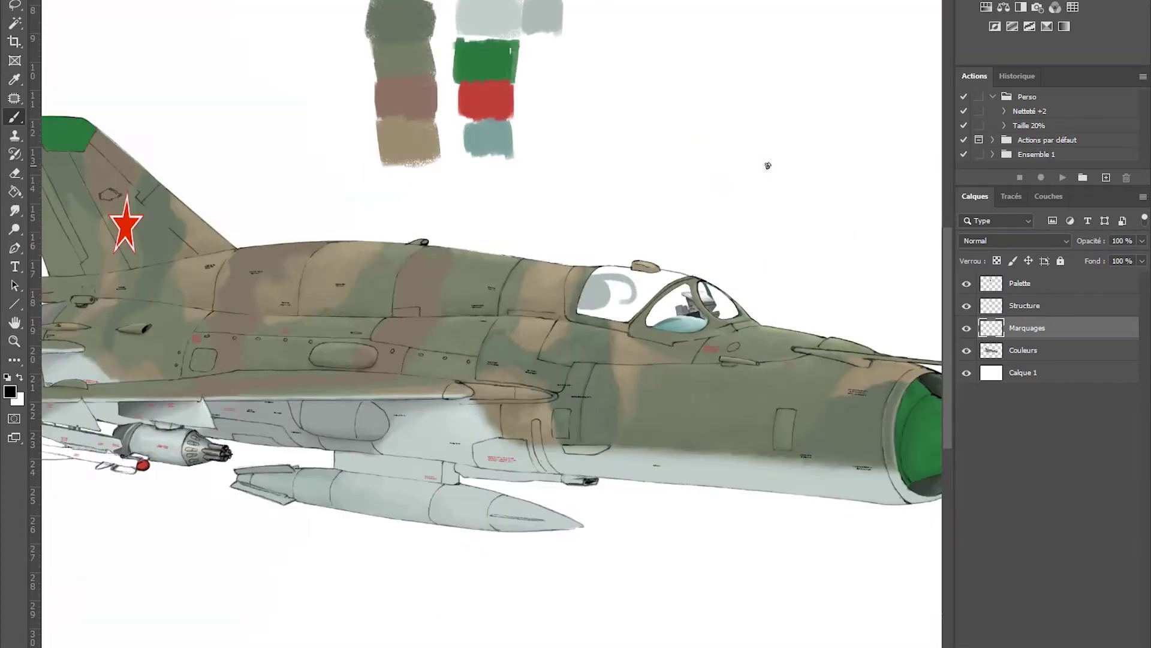
Step: Position the white-outlined yellow number 09 on the forward fuselage, touch up the 0's outer edge and undo the unwanted strokes
scroll(768, 165, up, 3)
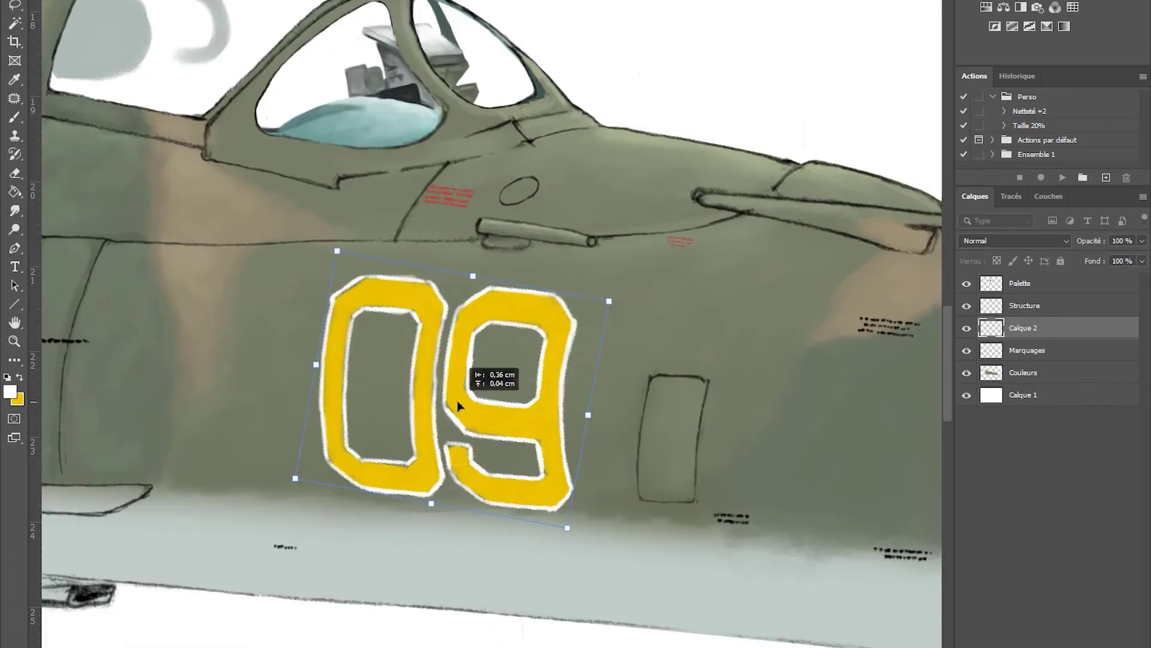
scroll(429, 353, up, 2)
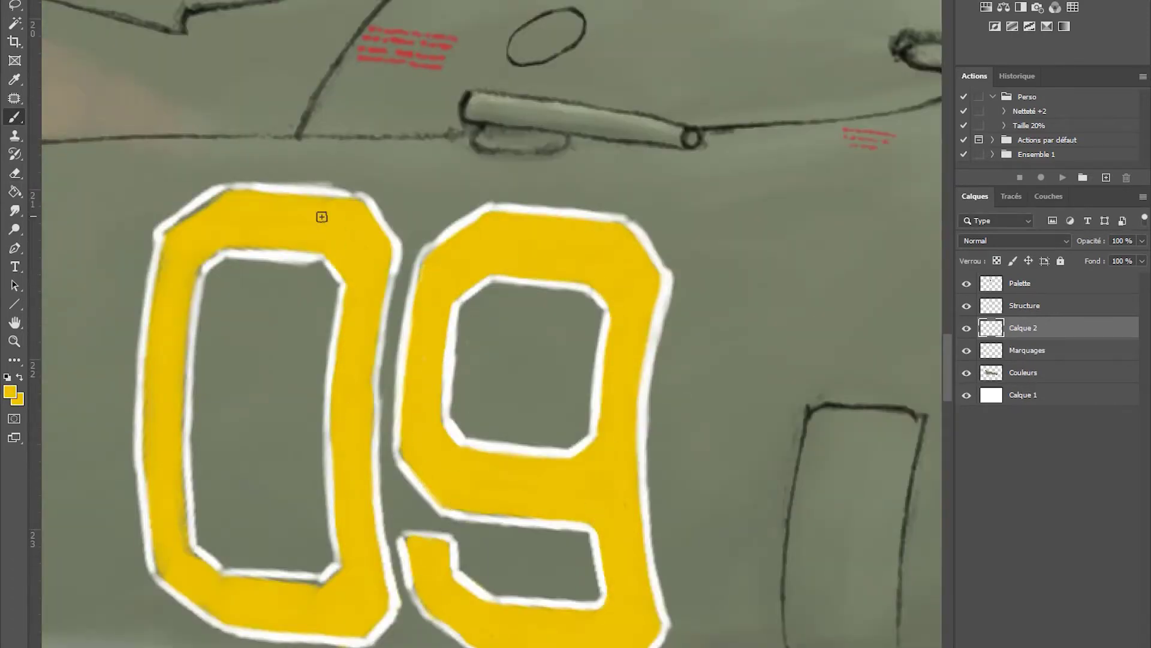
drag(153, 387, 160, 511)
key(ctrl+z)
key(ctrl+z)
key(ctrl+z)
key(ctrl+z)
key(ctrl+z)
key(ctrl+z)
key(ctrl+z)
key(ctrl+z)
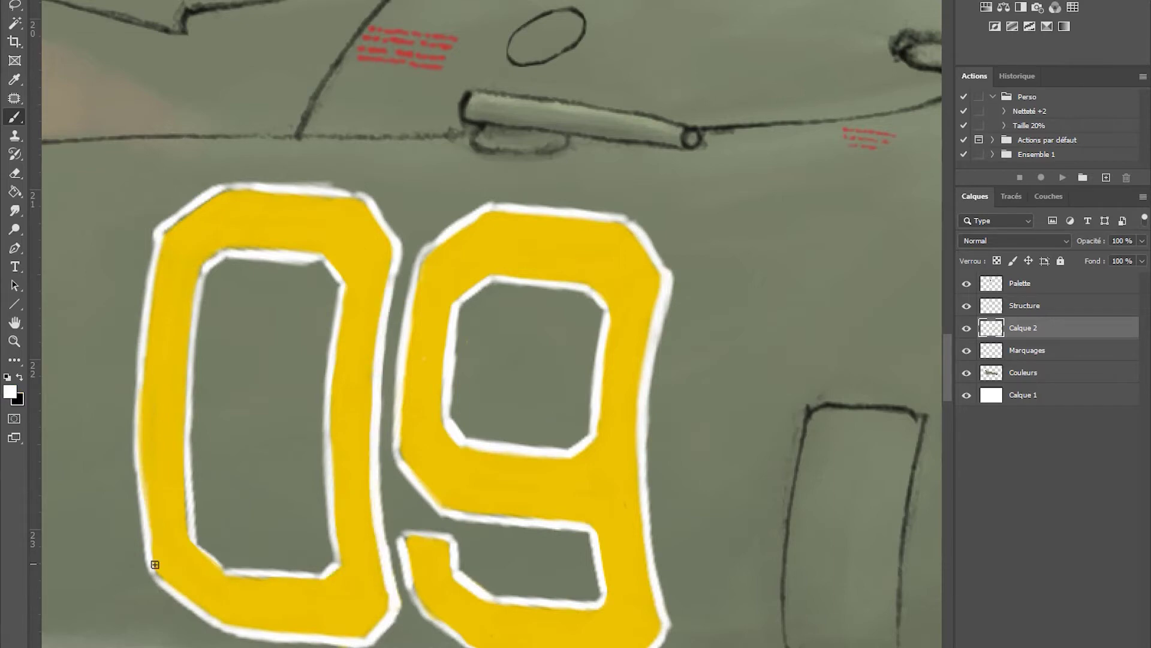
Step: Redraw and clean the white outline along the inner edge of the 0
key(e)
key(b)
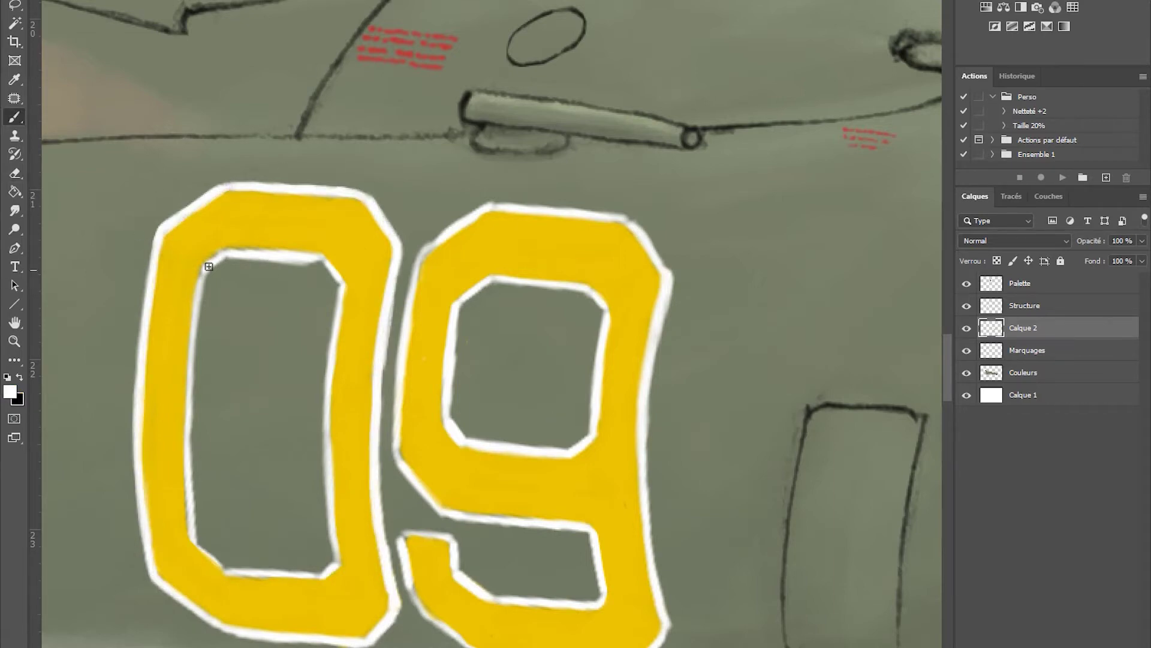
mouse_move(200, 264)
mouse_down()
mouse_move(180, 466)
mouse_move(193, 417)
mouse_move(236, 564)
mouse_move(328, 377)
mouse_up()
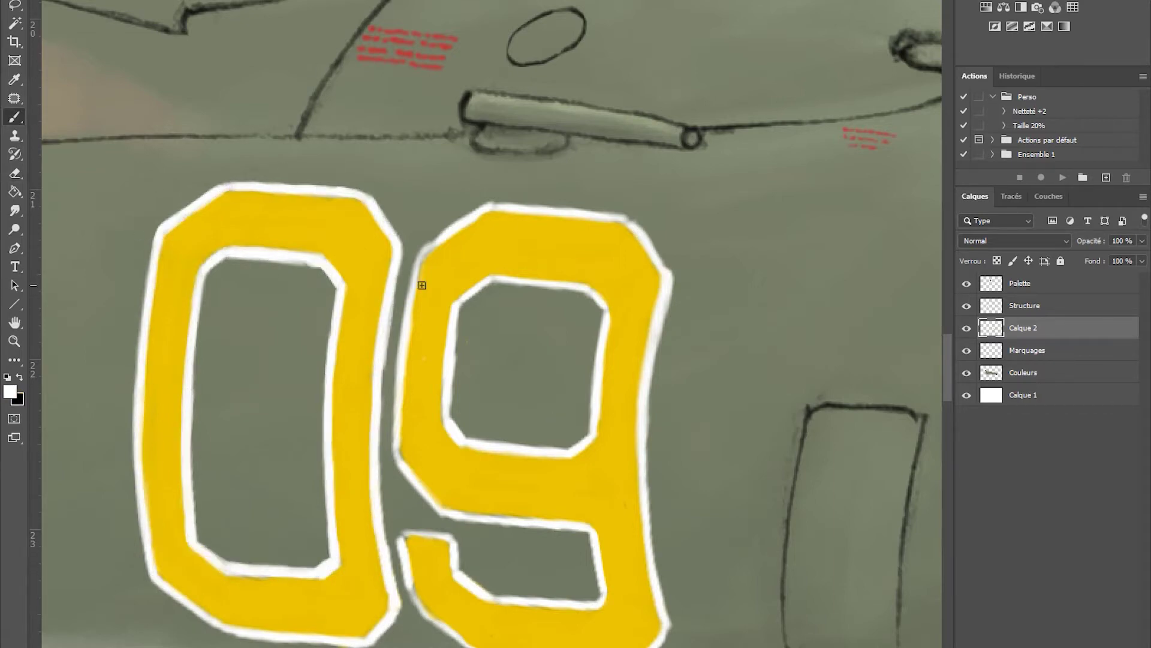
key(e)
drag(320, 264, 231, 264)
Step: Touch up the yellow fill and white outline of both digits, and erase the excess paint along the base of the 9
key(ctrl+plus)
key(b)
key(x)
mouse_move(257, 216)
mouse_down()
mouse_move(368, 103)
mouse_move(282, 345)
mouse_move(465, 98)
mouse_move(204, 36)
mouse_move(584, 624)
mouse_move(275, 542)
mouse_move(367, 462)
mouse_move(192, 360)
mouse_up()
scroll(304, 380, down, 5)
drag(303, 381, 551, 392)
key(e)
drag(444, 405, 559, 408)
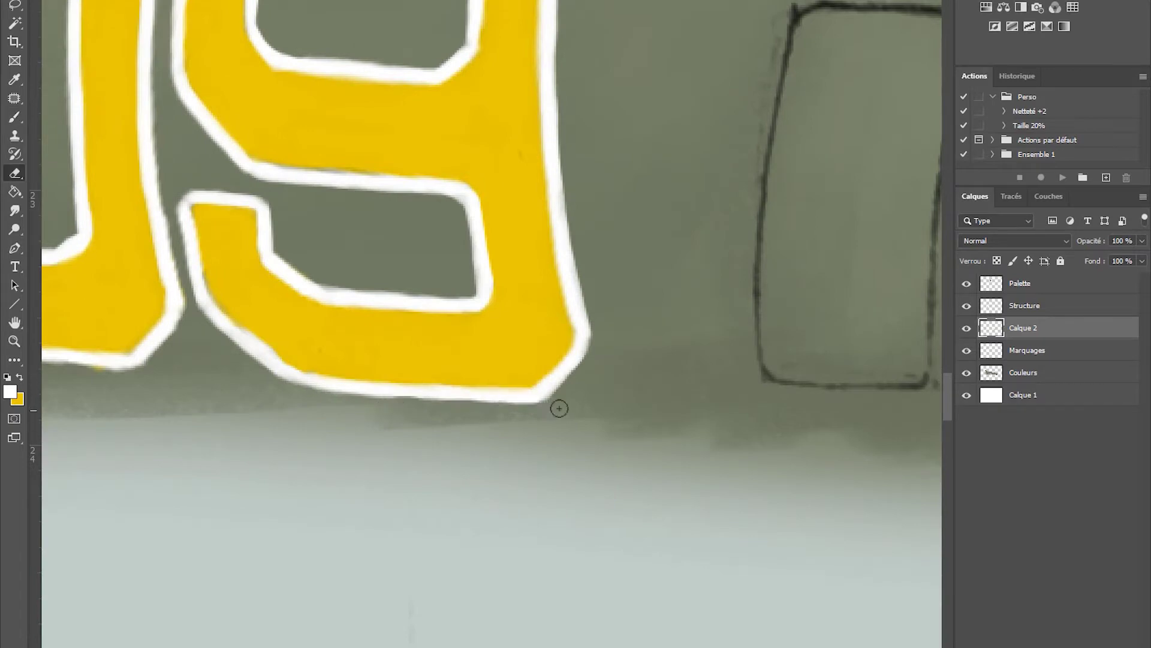
scroll(216, 286, up, 4)
scroll(656, 44, down, 5)
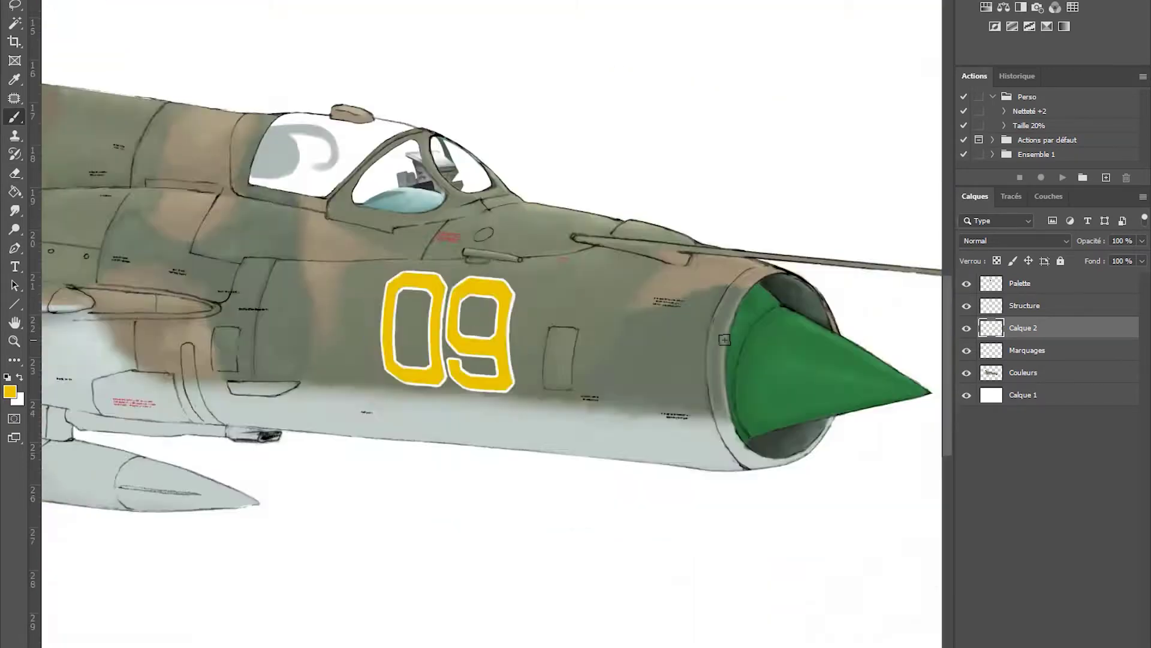
Step: Merge the number layer into Marquages and shade the lower parts of both digits with darker yellow
key(ctrl+e)
scroll(540, 300, up, 5)
key(b)
mouse_move(585, 447)
mouse_down()
mouse_move(625, 472)
mouse_move(621, 463)
mouse_up()
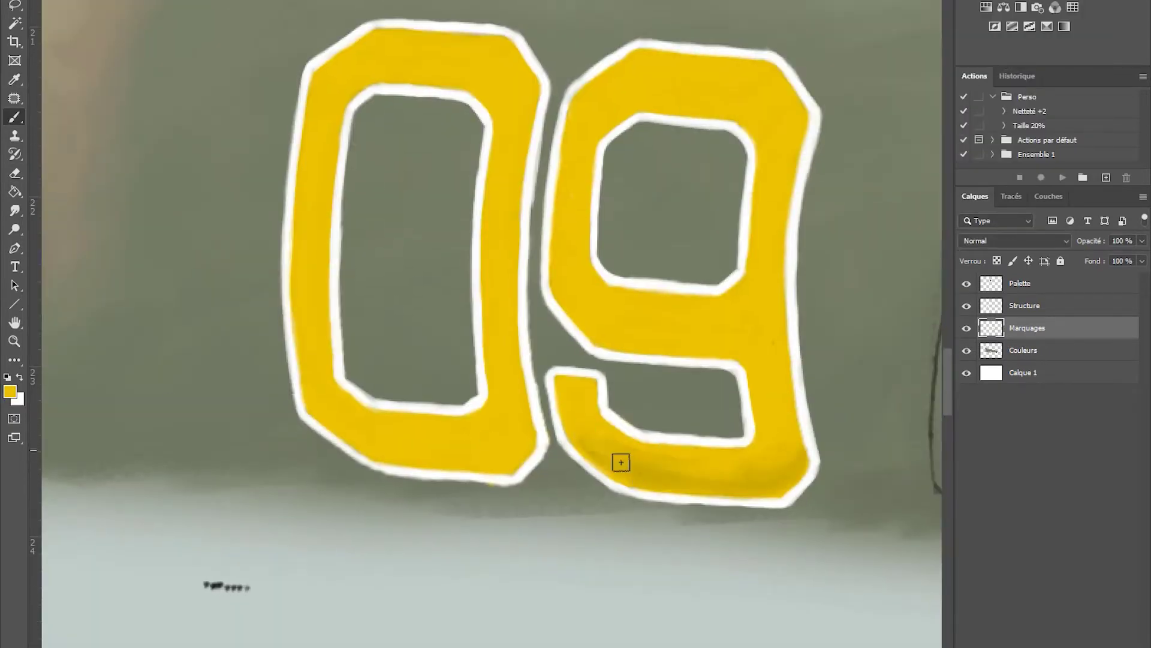
drag(766, 459, 778, 417)
key(alt)
drag(521, 455, 466, 439)
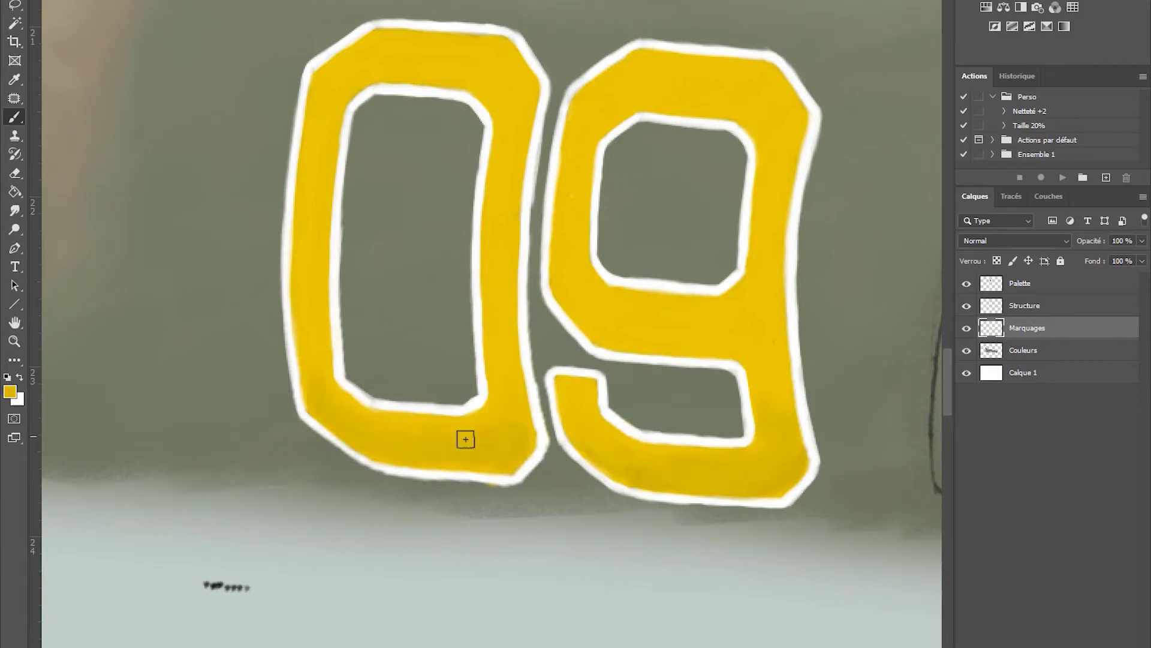
Step: Paint lighter yellow highlights along the upper parts of the 0 and the 9
alt+click(645, 64)
drag(768, 63, 617, 75)
drag(780, 90, 756, 132)
drag(327, 66, 516, 72)
key(alt)
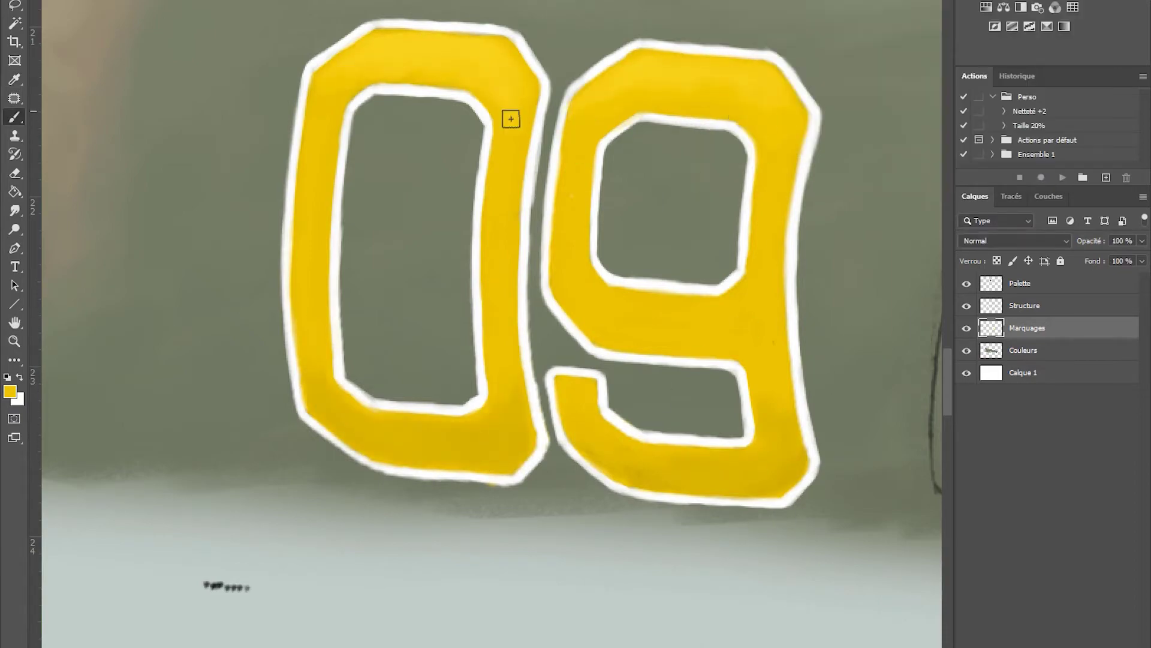
Step: Paste a copy of the red star onto a new layer above Marquages and flatten it onto the near wing
scroll(511, 119, down, 10)
scroll(600, 300, up, 8)
scroll(420, 300, down, 8)
key(ctrl+shift+alt+n)
scroll(180, 343, up, 8)
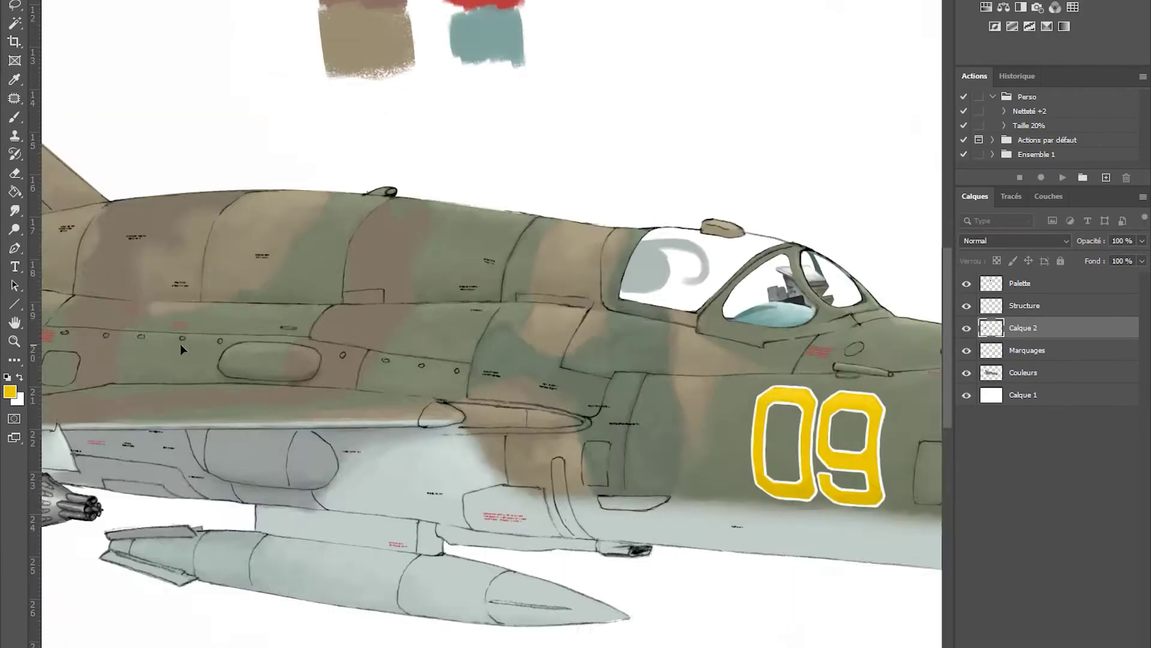
scroll(180, 344, left, 10)
key(ctrl+v)
key(ctrl+t)
drag(180, 90, 219, 368)
drag(604, 403, 520, 404)
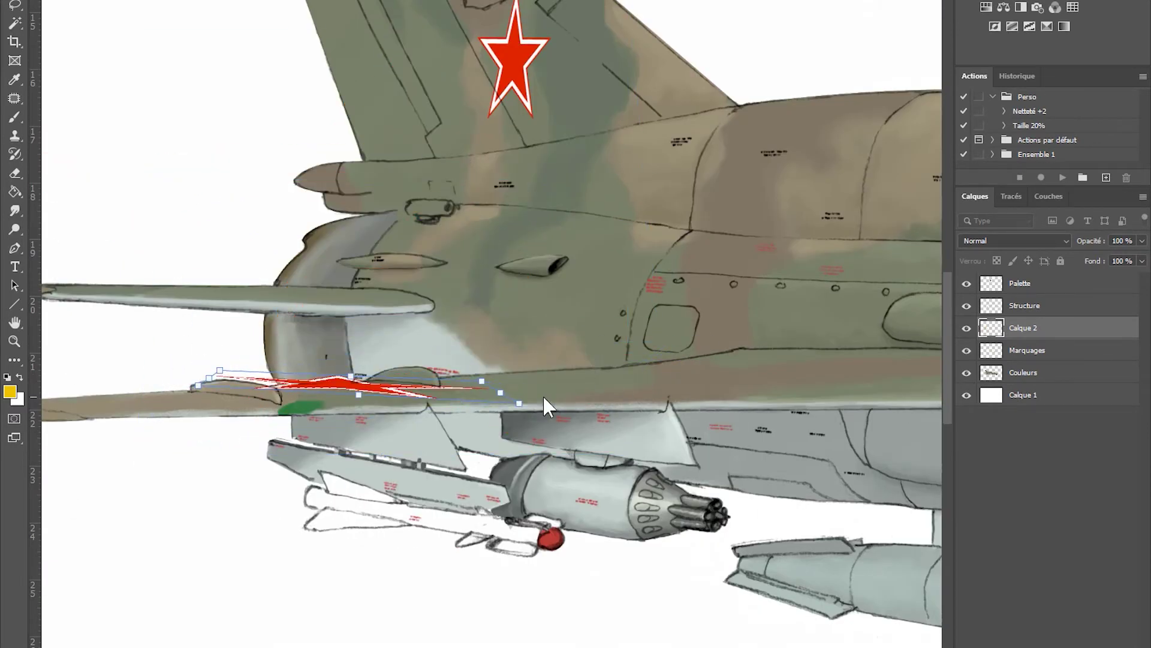
drag(220, 370, 276, 383)
Step: Skew and resize the flattened star to match the wing's perspective beside the green patch, and apply the transformation
scroll(365, 363, up, 3)
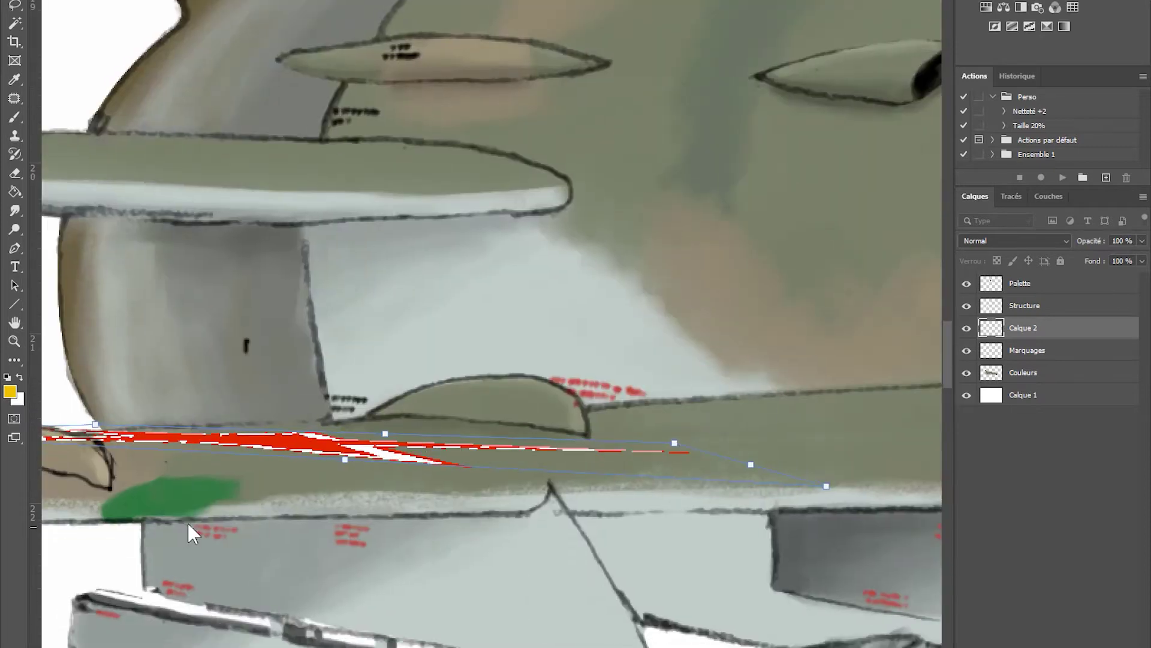
scroll(189, 532, left, 5)
scroll(188, 532, right, 2)
drag(393, 454, 407, 453)
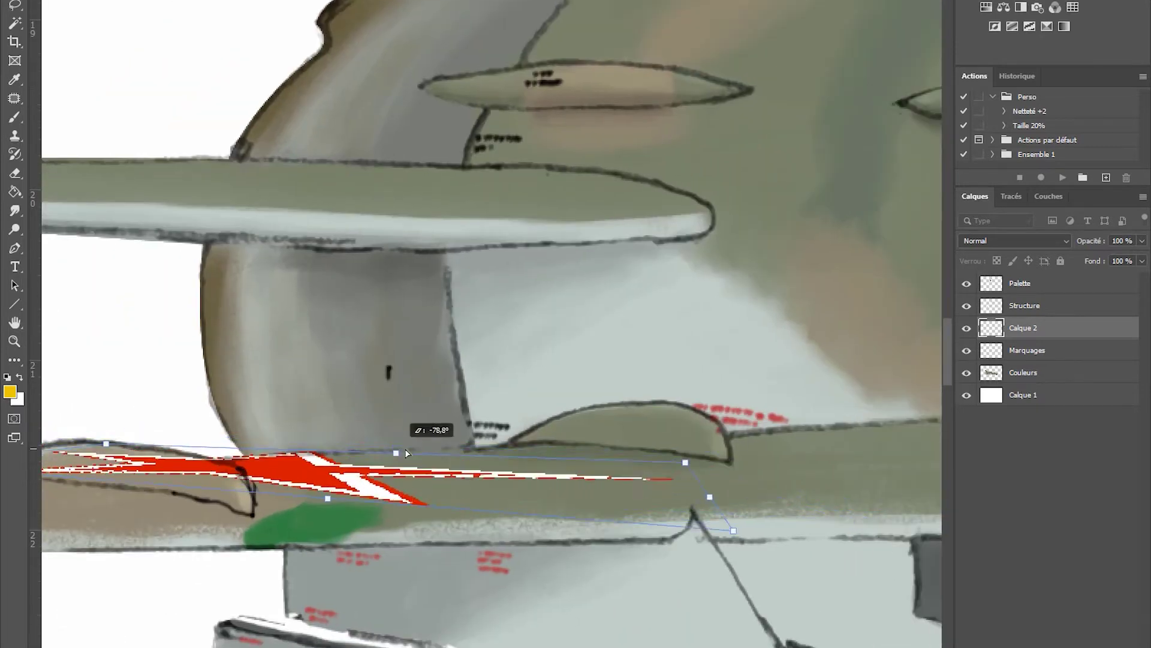
scroll(407, 453, left, 4)
drag(812, 532, 757, 476)
drag(480, 505, 490, 506)
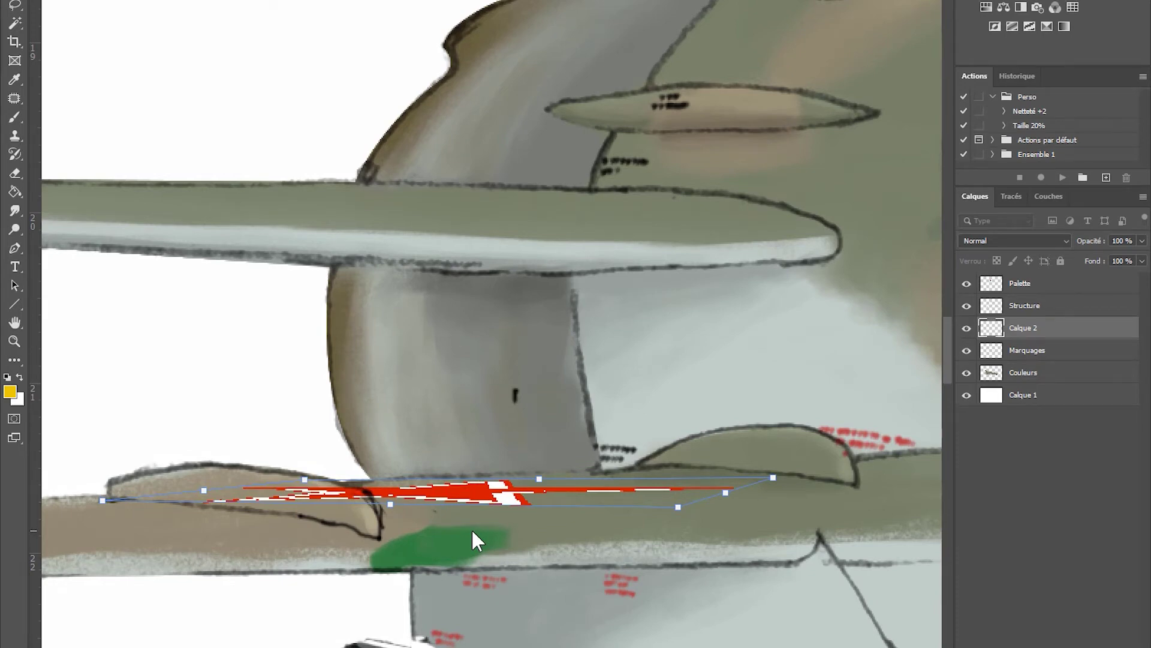
key(Return)
Step: Merge the wing star layer down into Marquages and darken the red of the tail-fin star
key(e)
right_click(1020, 328)
click(888, 394)
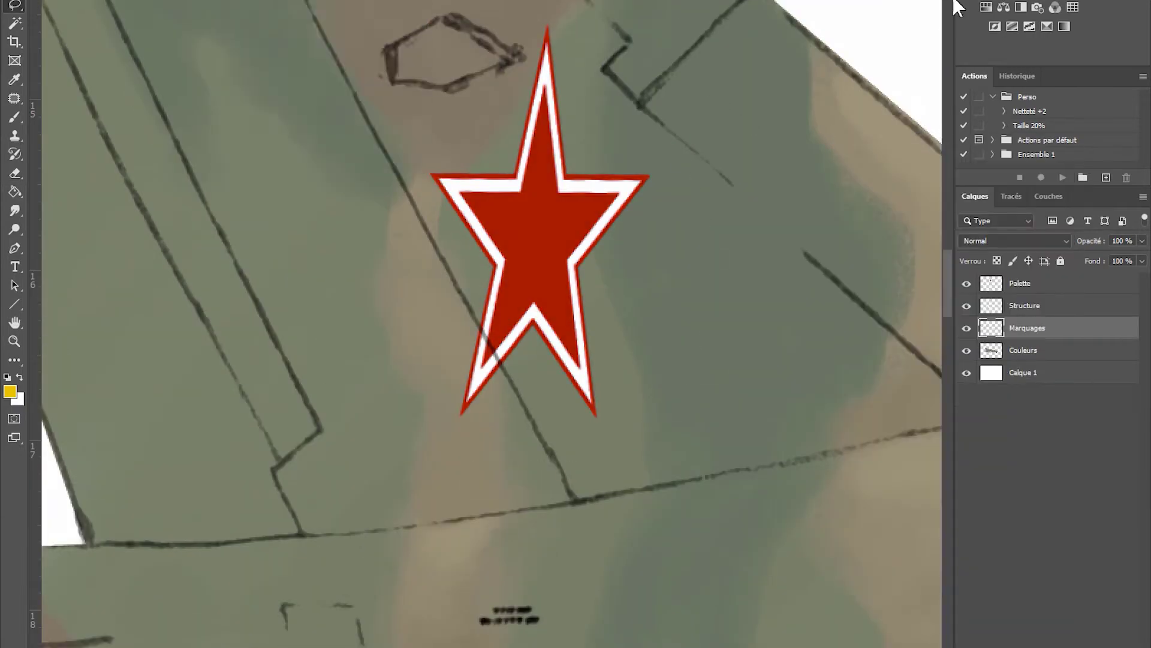
drag(935, 7, 838, 189)
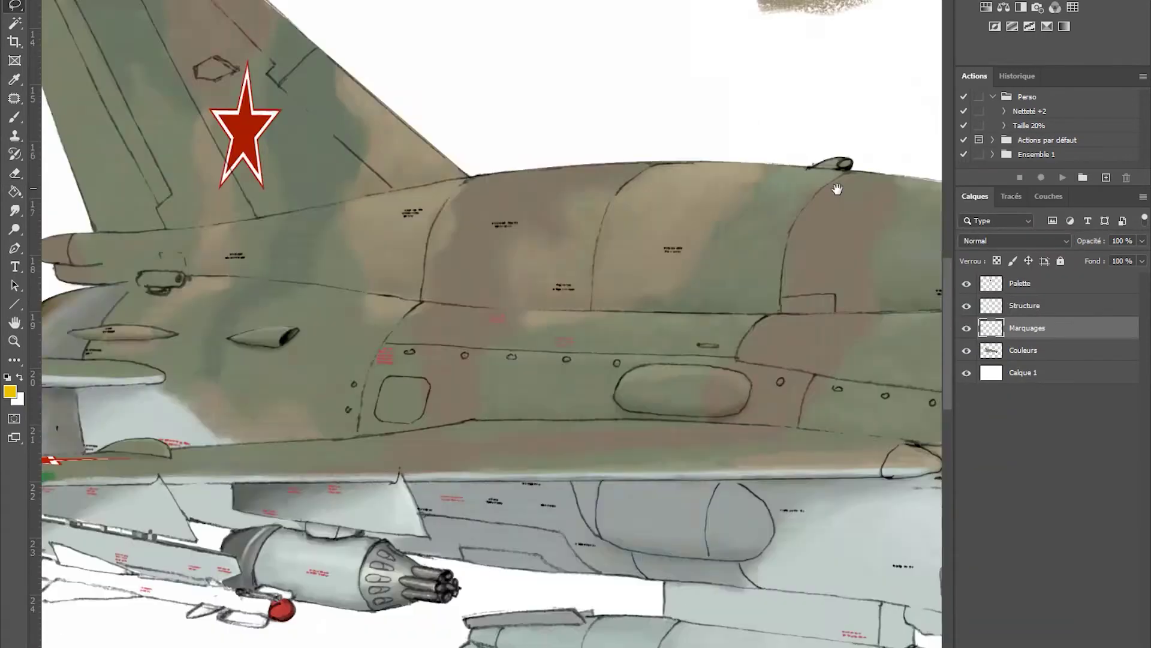
Step: Sample tan and brown camouflage tones along the rear fuselage and open the brush colour for adjustment
key(b)
alt+click(381, 458)
scroll(444, 361, up, 2)
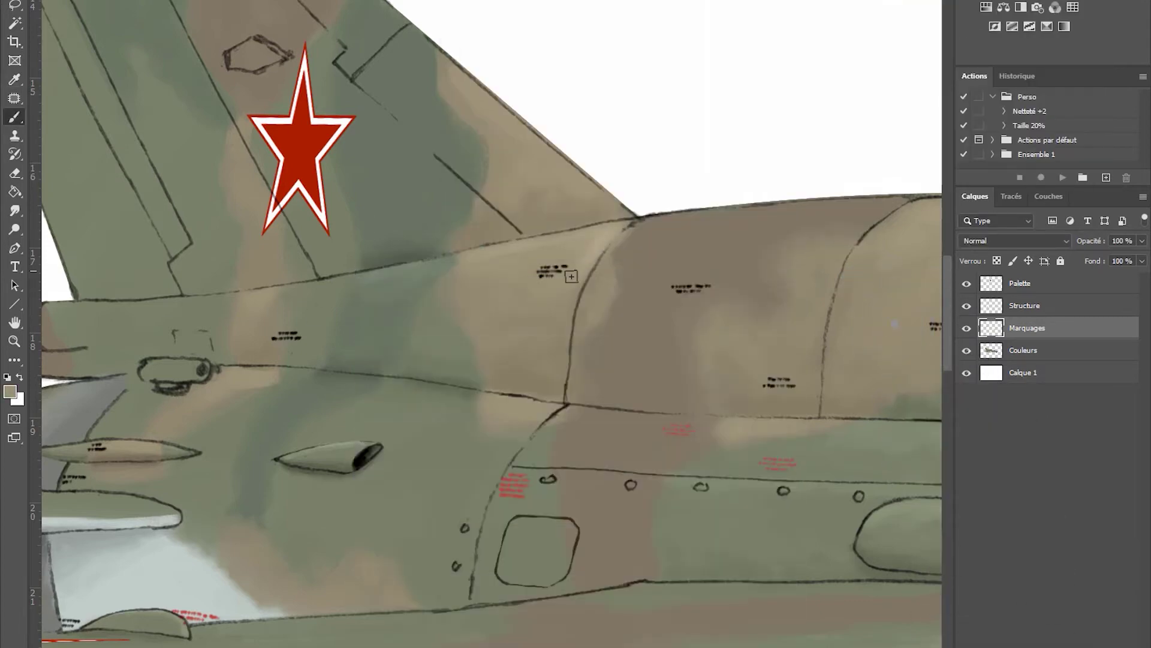
drag(367, 225, 151, 237)
drag(792, 235, 713, 229)
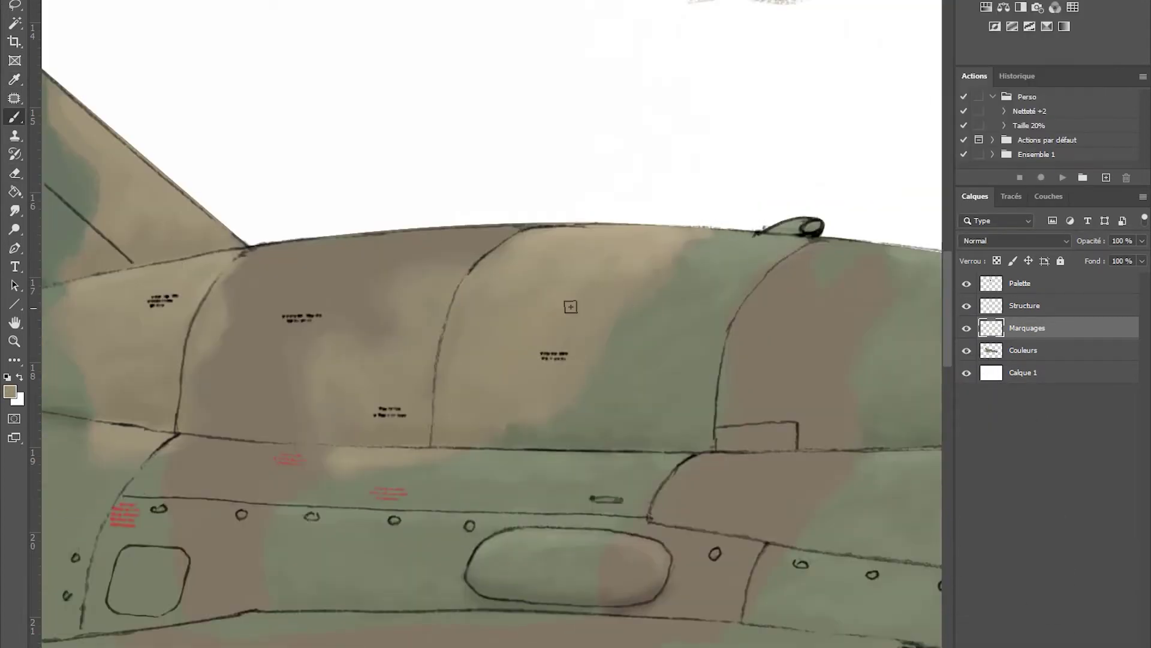
mouse_move(280, 250)
mouse_down()
mouse_move(603, 199)
mouse_move(659, 262)
mouse_move(724, 206)
mouse_up()
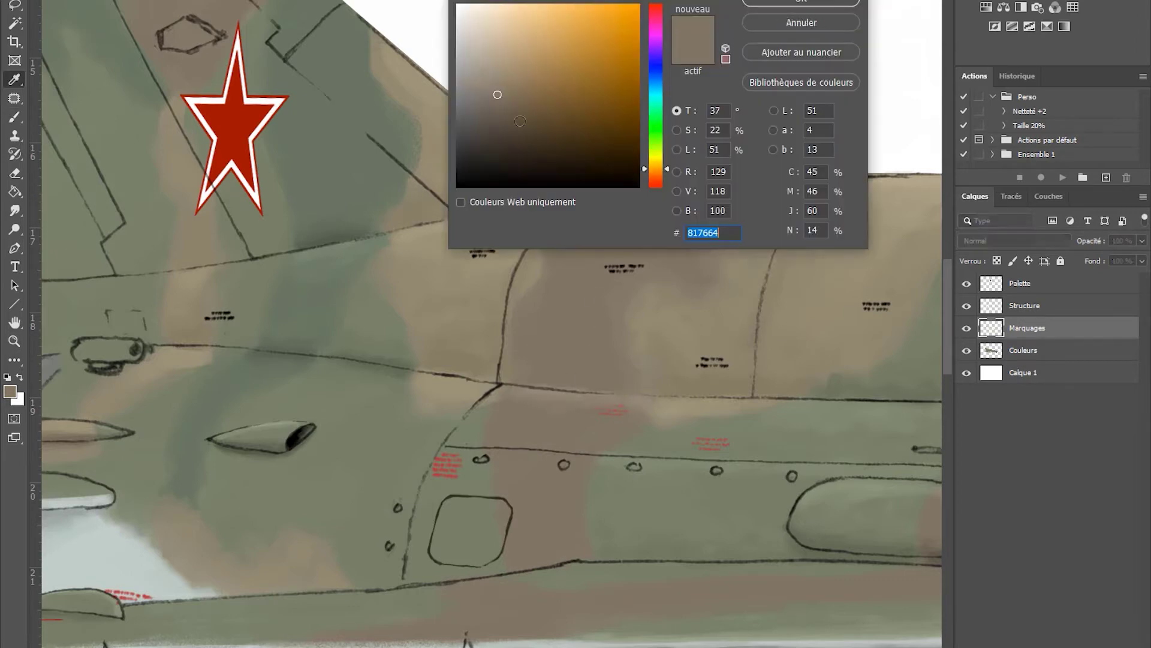
key(ctrl+plus)
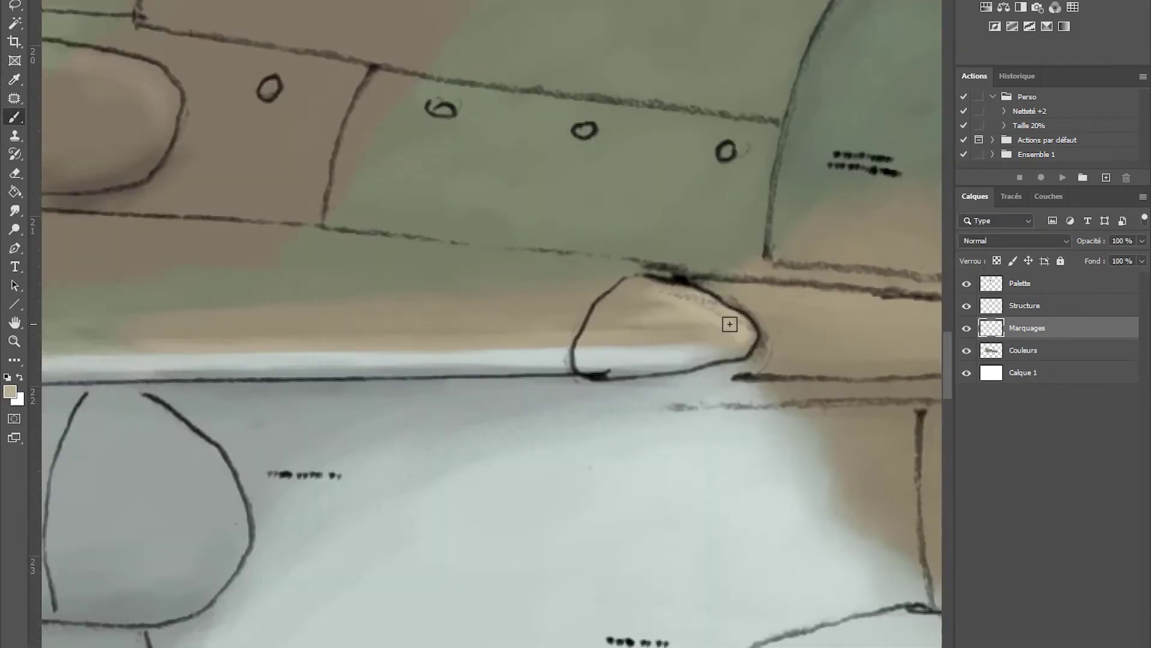
Step: Sample the pale grey-green of the drop tank and touch up the rear edge of its pylon
alt+click(202, 265)
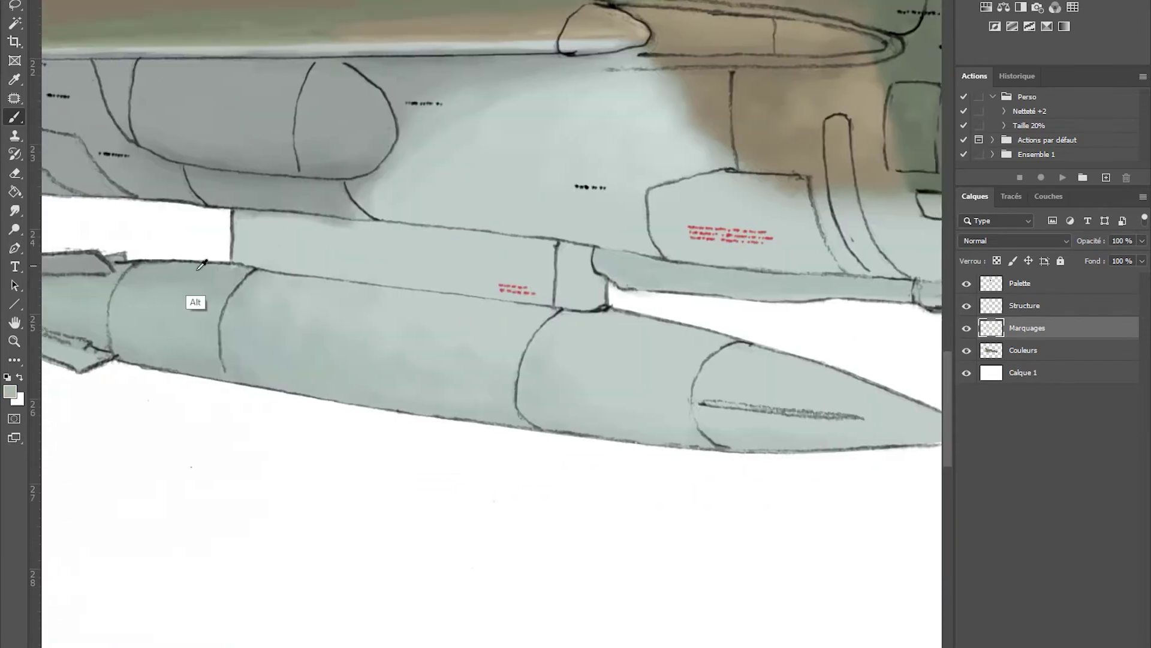
mouse_move(245, 216)
mouse_down()
mouse_move(528, 252)
mouse_move(250, 254)
mouse_move(586, 291)
mouse_move(249, 223)
mouse_up()
scroll(390, 243, down, 1)
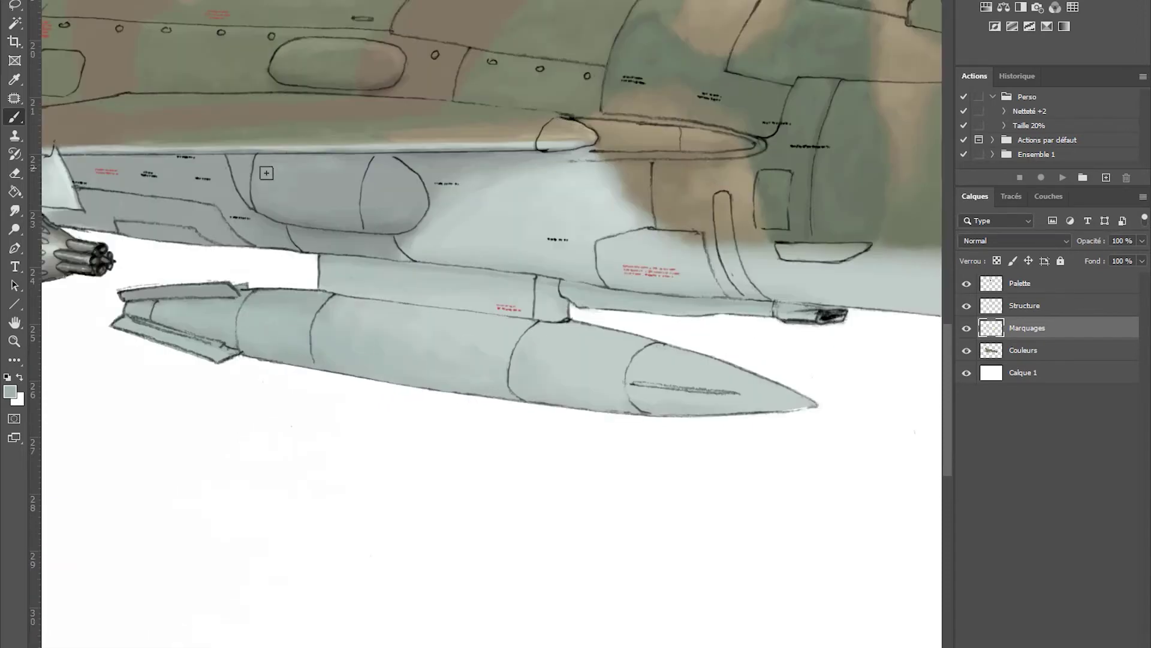
scroll(98, 190, left, 4)
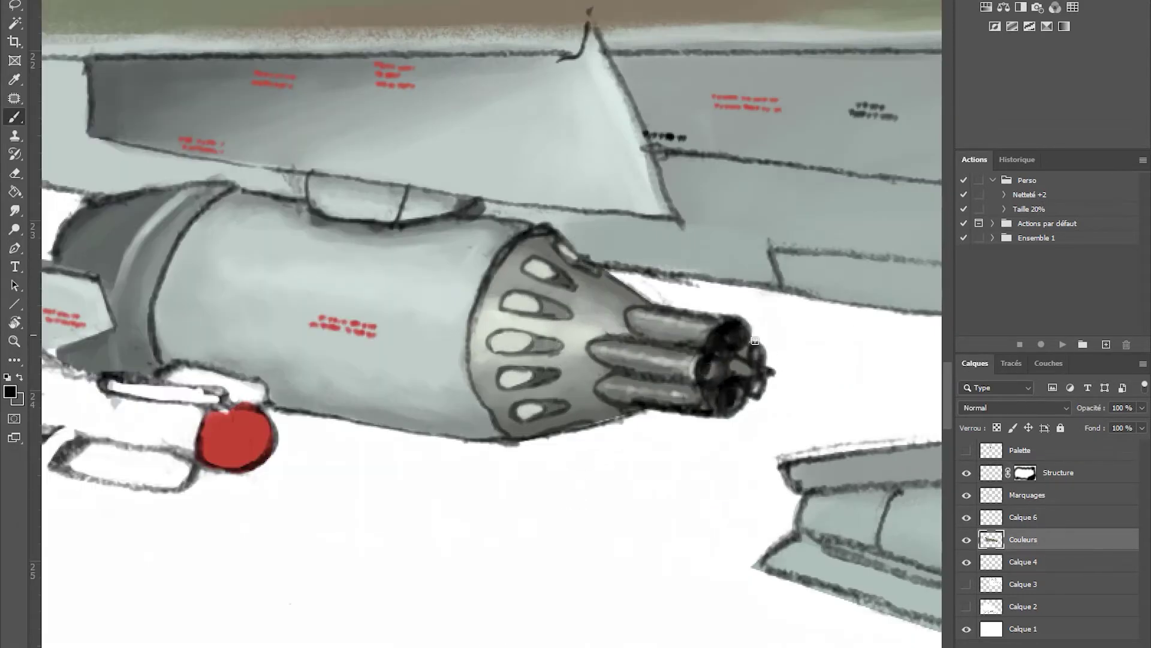
Step: Make the Structure layer active and switch to the Eraser around the gun pod
key(ctrl+minus)
key(alt+bracketright)
key(alt+bracketright)
key(alt+bracketright)
key(e)
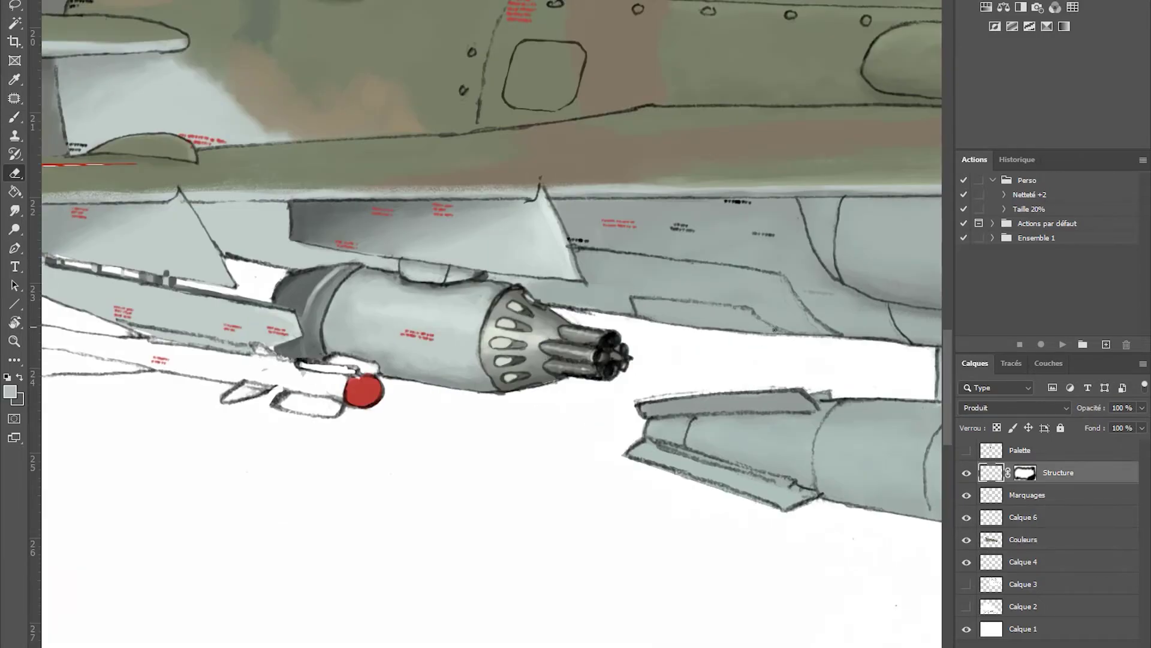
key(ctrl+plus)
key(ctrl+minus)
key(ctrl+minus)
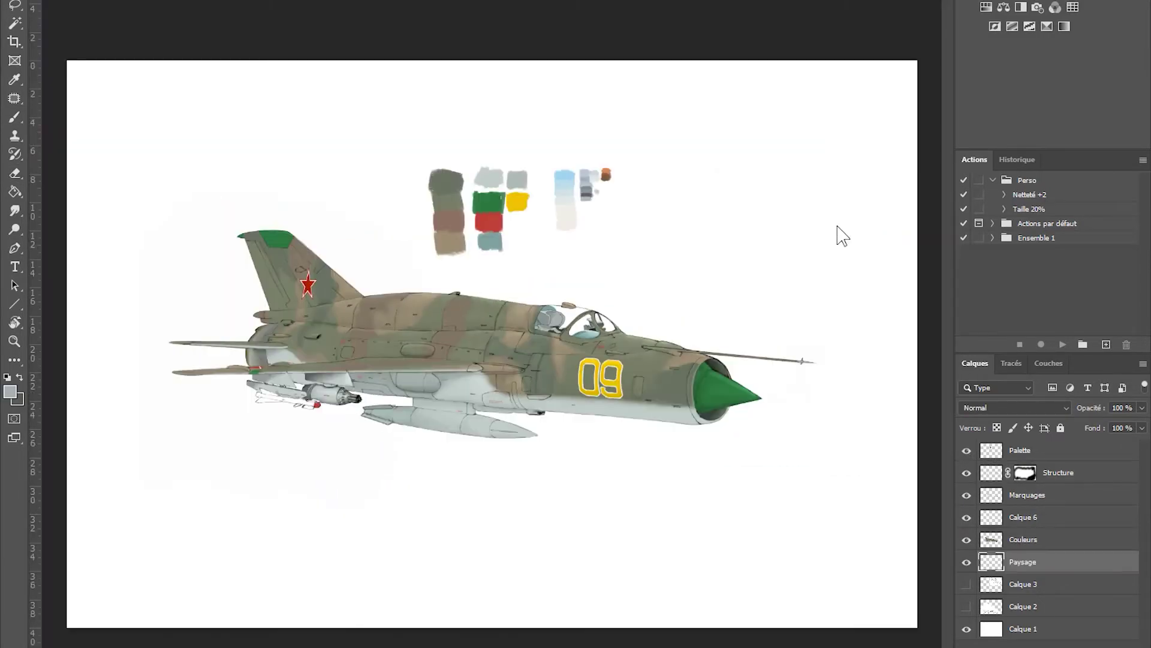
Step: Paint a light blue sky band fading to paler blue across the upper canvas on the Paysage layer
key(alt+bracketleft)
key(alt+bracketleft)
key(alt+bracketleft)
key(alt+bracketright)
key(alt+bracketright)
key(alt+bracketright)
alt+click(563, 180)
mouse_move(90, 72)
mouse_down()
mouse_move(866, 78)
mouse_move(899, 96)
mouse_move(76, 112)
mouse_up()
drag(912, 171, 77, 159)
drag(672, 141, 914, 156)
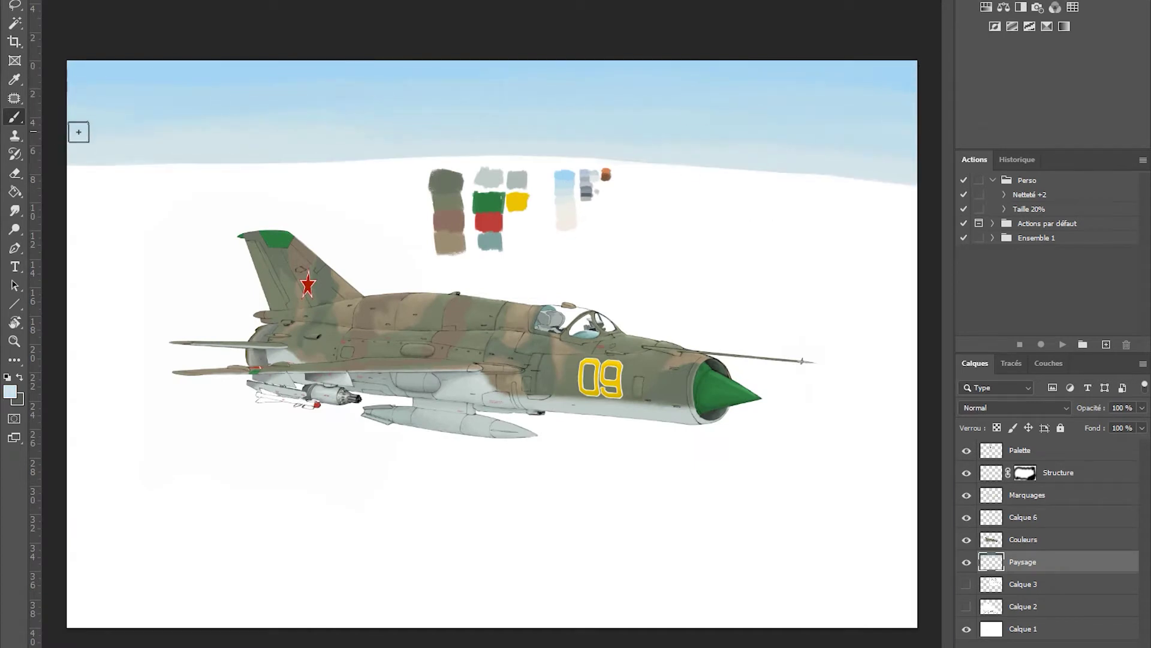
Step: Extend the sky down behind the jet with pale blue and cream strokes, and move the landscape swatches higher
alt+click(574, 201)
drag(78, 180, 887, 174)
mouse_move(911, 240)
mouse_down()
mouse_move(78, 204)
mouse_move(164, 142)
mouse_up()
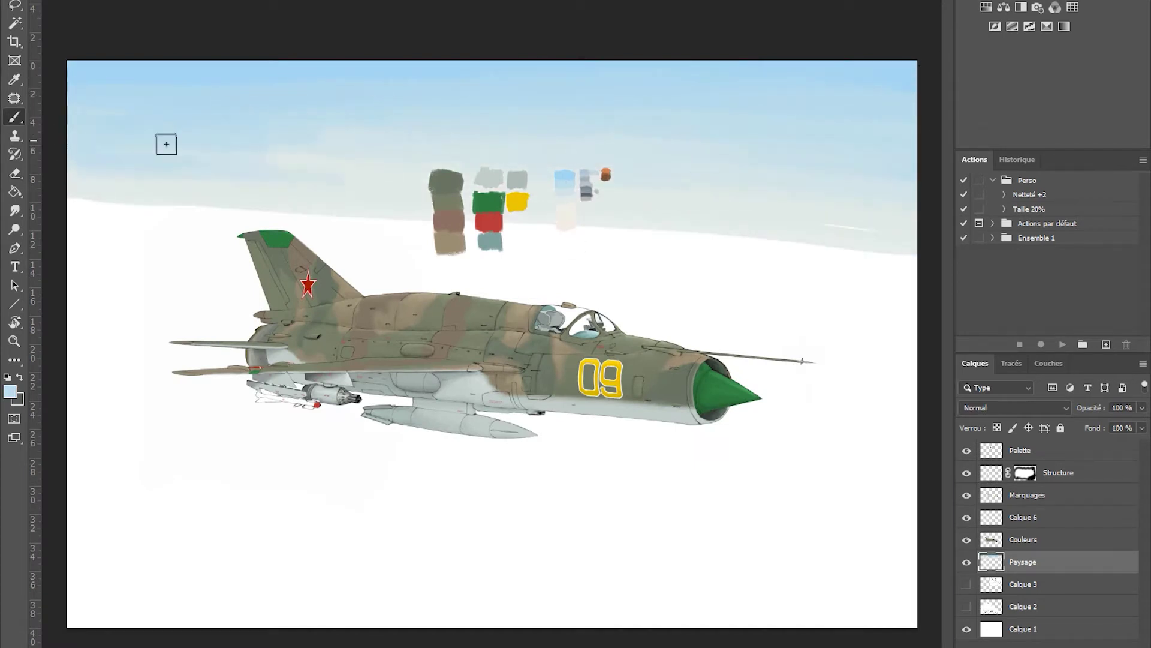
mouse_move(714, 252)
mouse_down()
mouse_move(95, 203)
mouse_move(915, 297)
mouse_move(78, 222)
mouse_up()
drag(683, 524, 684, 452)
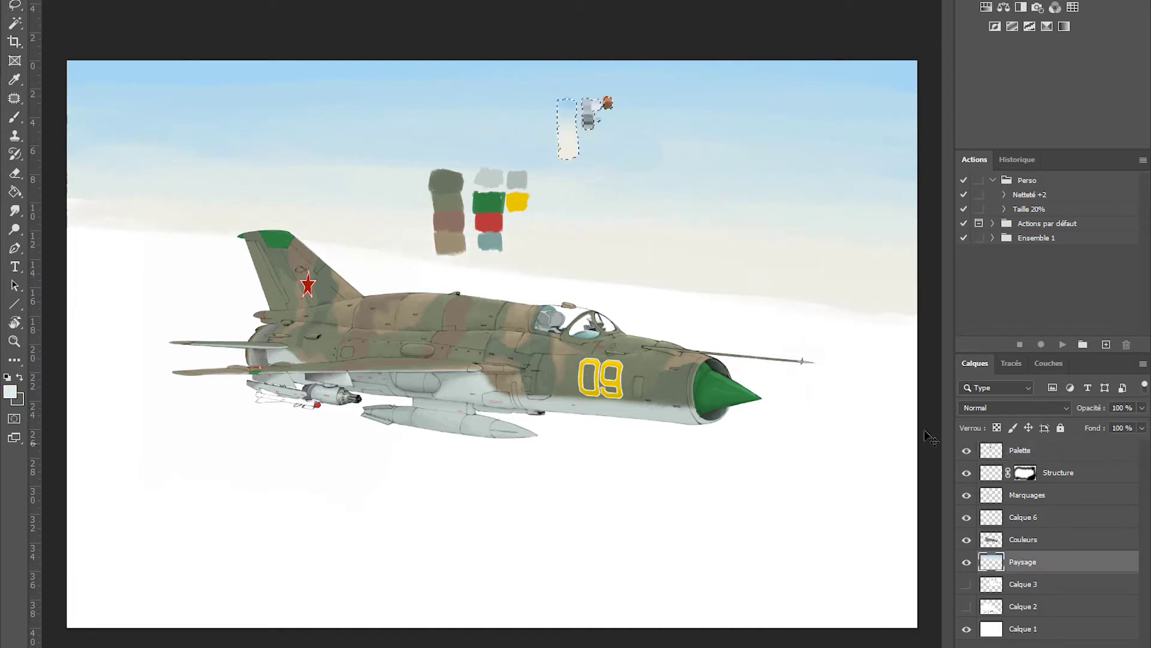
Step: Fill the rest of the sky with cream and block in grey cloud banks and a dark foreground band on the Paysage layer
mouse_move(81, 240)
mouse_down()
mouse_move(544, 292)
mouse_move(100, 250)
mouse_up()
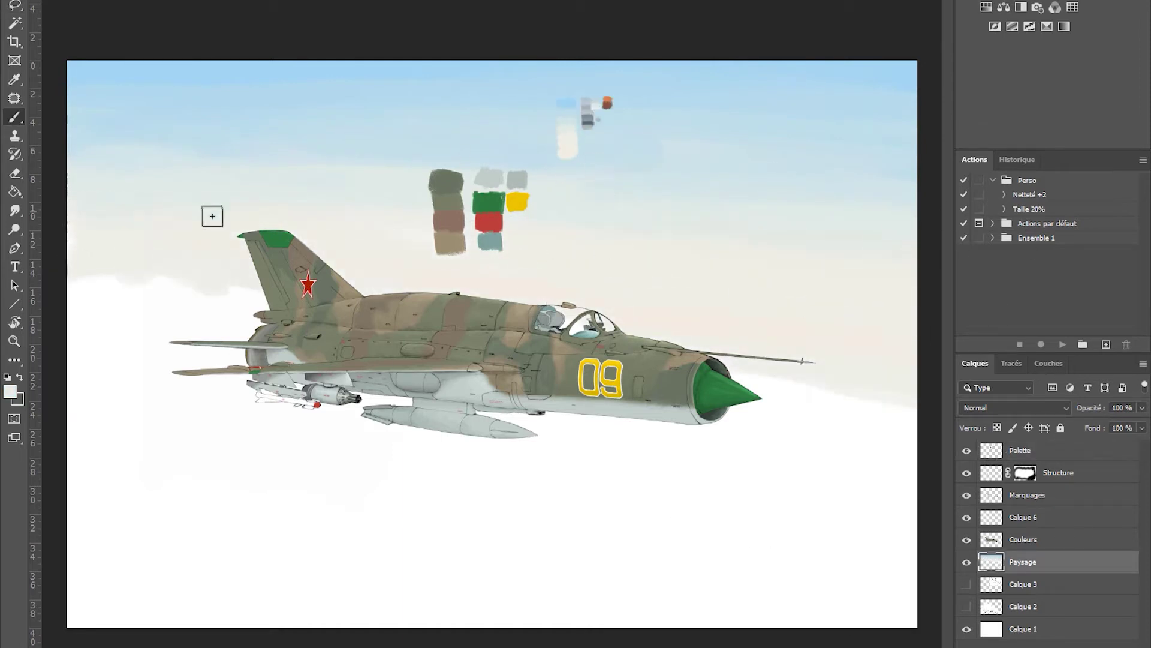
mouse_move(517, 512)
mouse_down()
mouse_move(108, 606)
mouse_move(673, 584)
mouse_move(822, 419)
mouse_up()
alt+click(586, 160)
mouse_move(180, 570)
mouse_down()
mouse_move(924, 436)
mouse_move(488, 455)
mouse_move(855, 484)
mouse_move(772, 441)
mouse_move(758, 449)
mouse_move(893, 452)
mouse_up()
key(bracketleft)
key(bracketleft)
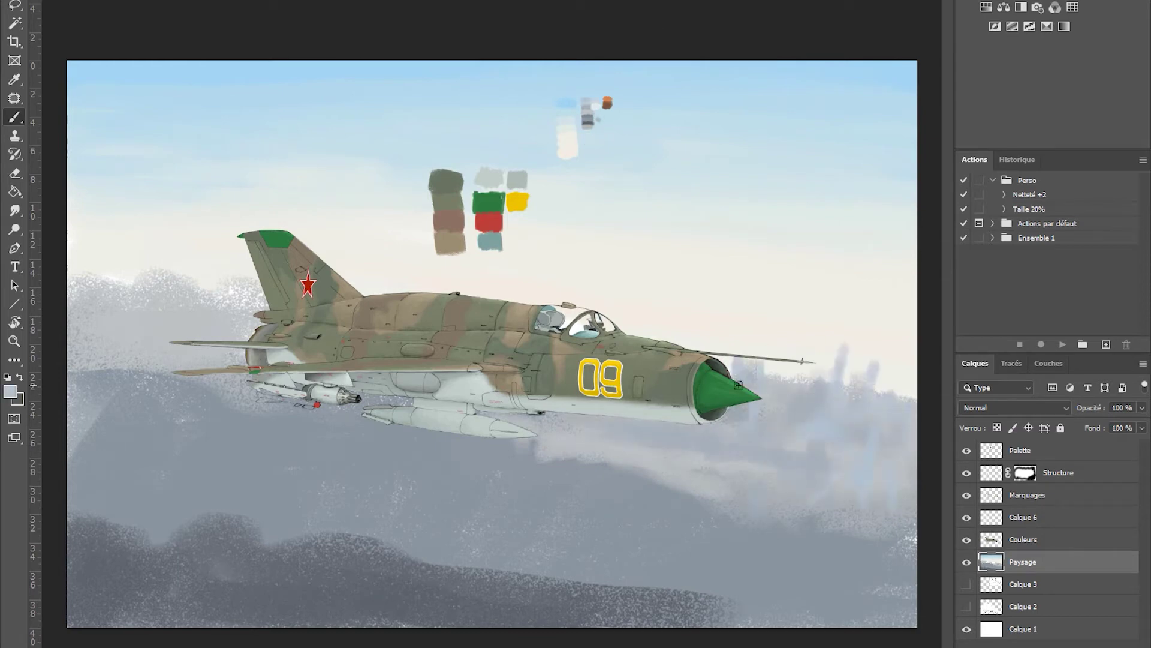
Step: Blend the grey cloud banks beneath the jet and paint a jagged treeline along the edge of the dark foreground
mouse_move(885, 395)
mouse_down()
mouse_move(786, 417)
mouse_move(841, 439)
mouse_move(622, 530)
mouse_move(762, 516)
mouse_move(800, 196)
mouse_move(758, 180)
mouse_move(782, 191)
mouse_move(723, 316)
mouse_move(670, 375)
mouse_move(614, 373)
mouse_move(871, 194)
mouse_move(785, 305)
mouse_move(610, 369)
mouse_move(550, 446)
mouse_up()
key(r)
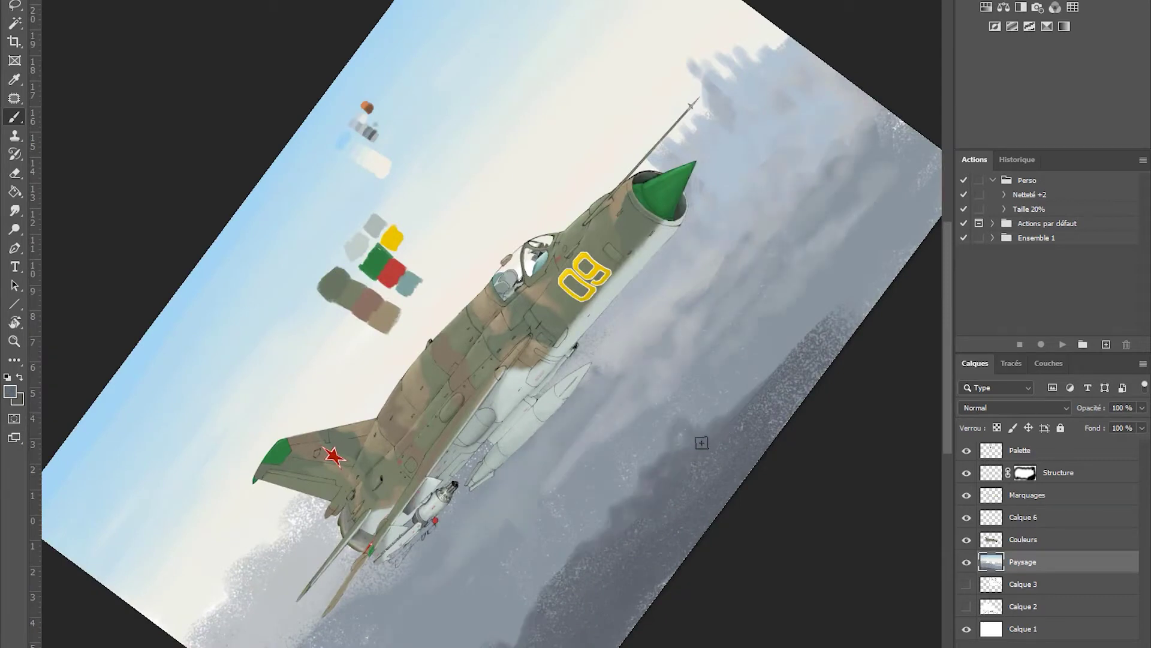
scroll(699, 442, down, 3)
mouse_move(588, 514)
mouse_down()
mouse_move(825, 260)
mouse_move(872, 183)
mouse_move(321, 534)
mouse_move(411, 497)
mouse_up()
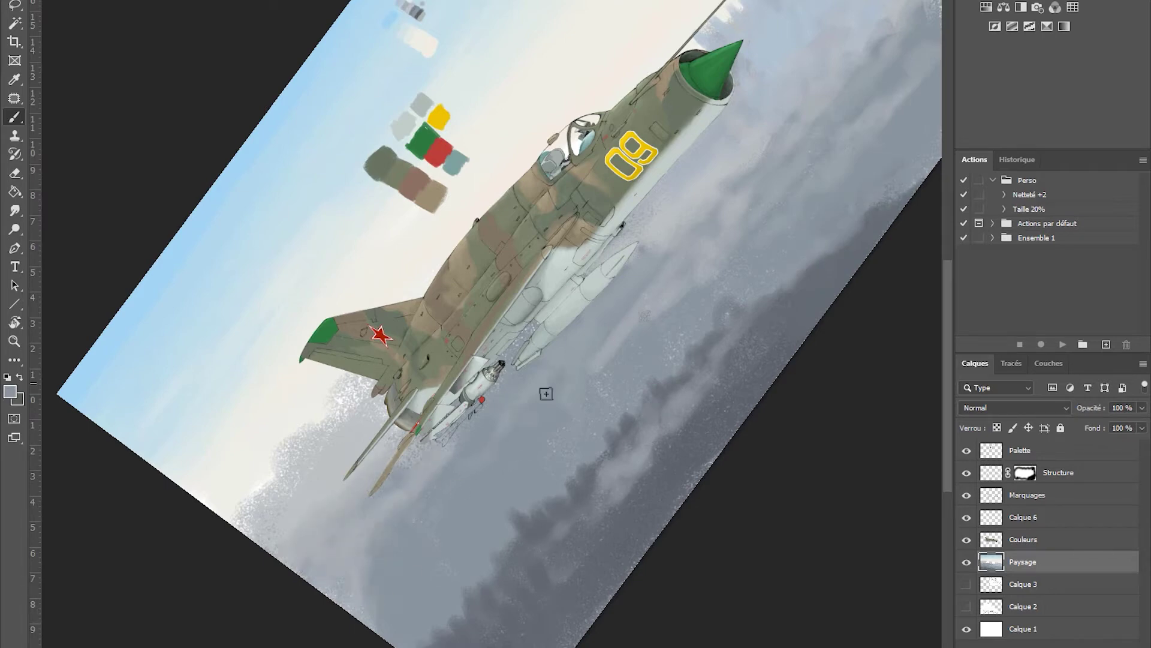
mouse_move(547, 394)
mouse_down()
mouse_move(330, 477)
mouse_move(283, 454)
mouse_move(316, 436)
mouse_up()
alt+click(316, 436)
Step: Pick a darker blue-grey and paint tree shapes and shading into the foreground forest
key(ctrl+0)
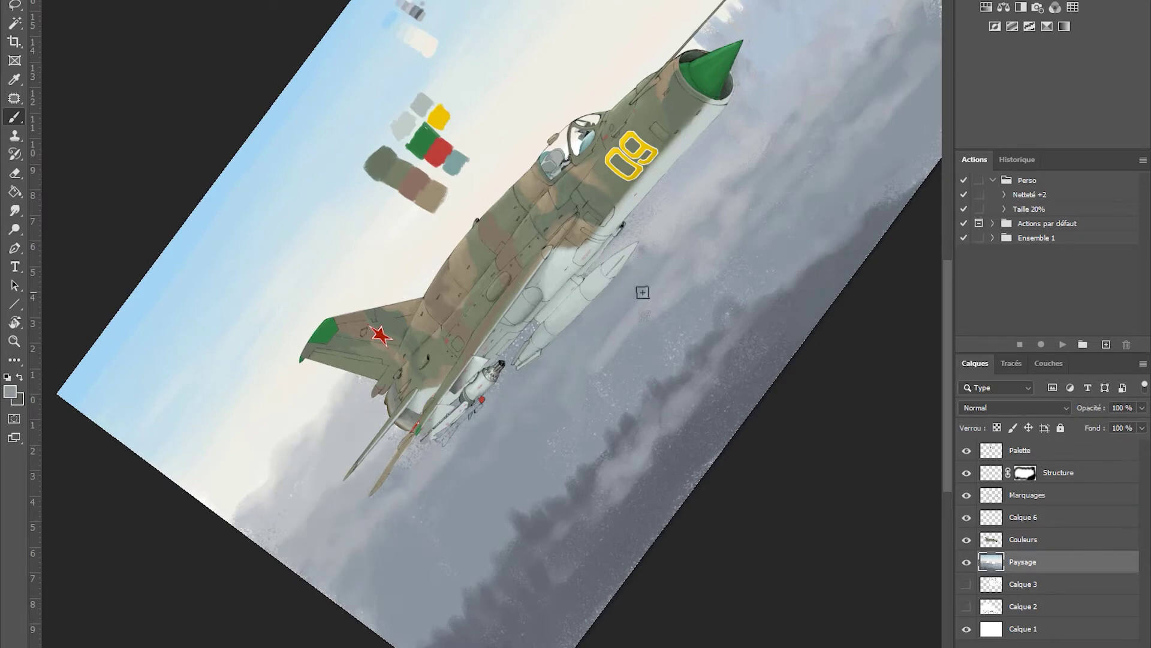
click(10, 391)
key(Return)
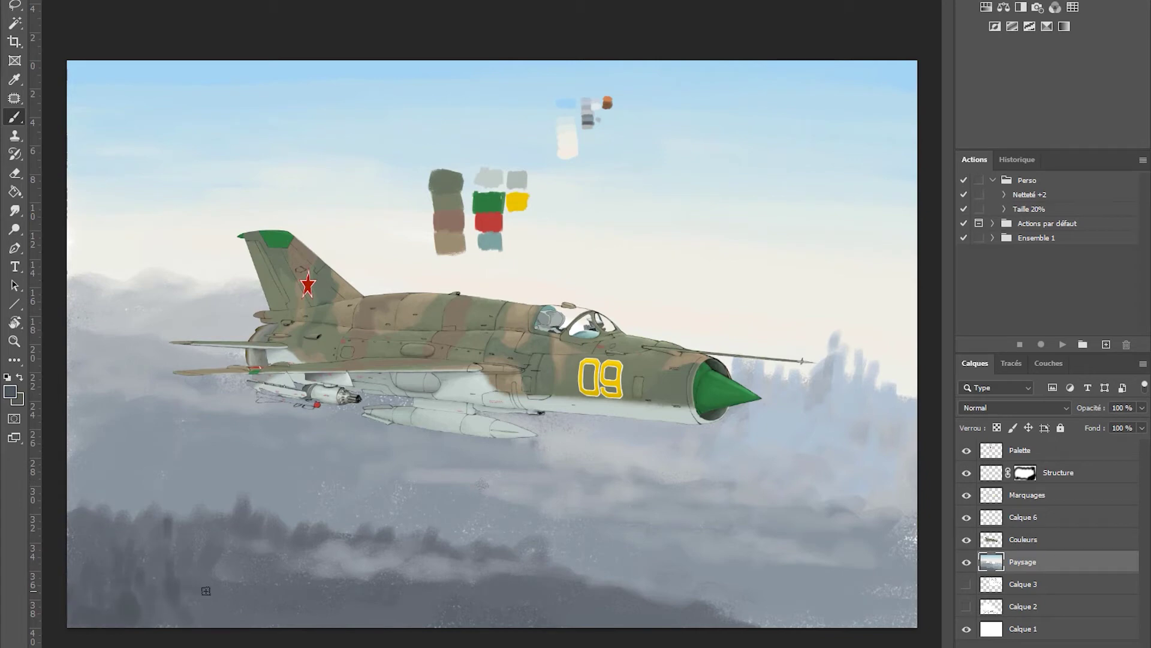
drag(595, 577, 536, 609)
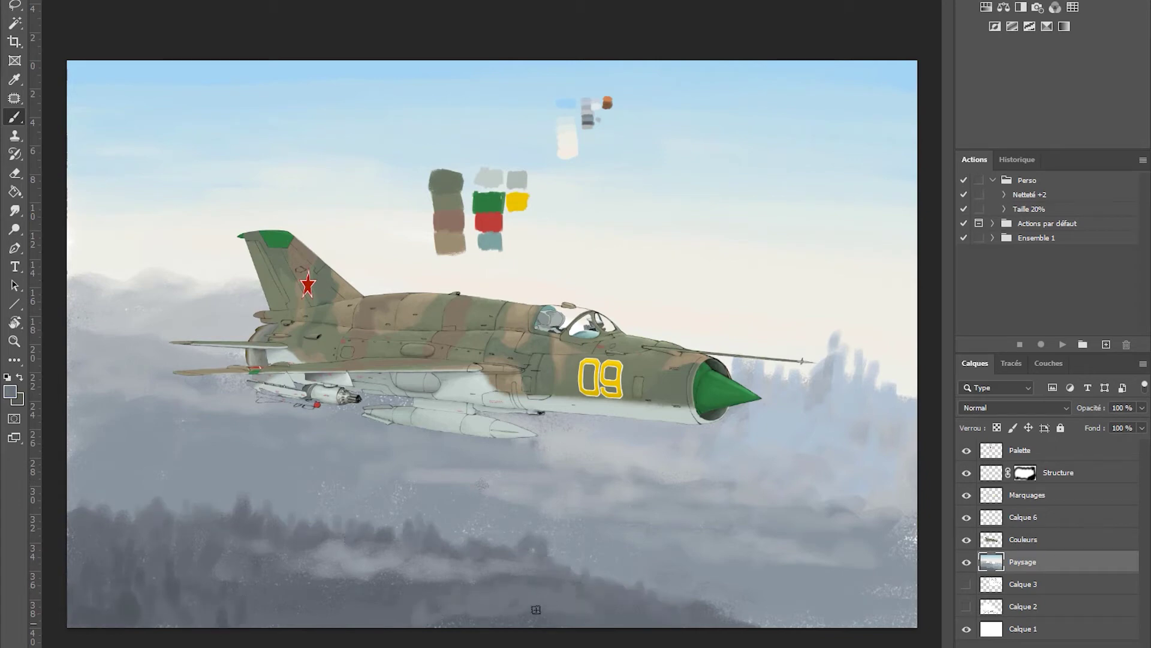
drag(837, 615, 711, 616)
Step: Sample greys from the clouds and paint soft misty strokes across the cloud banks beneath the jet
drag(345, 411, 555, 418)
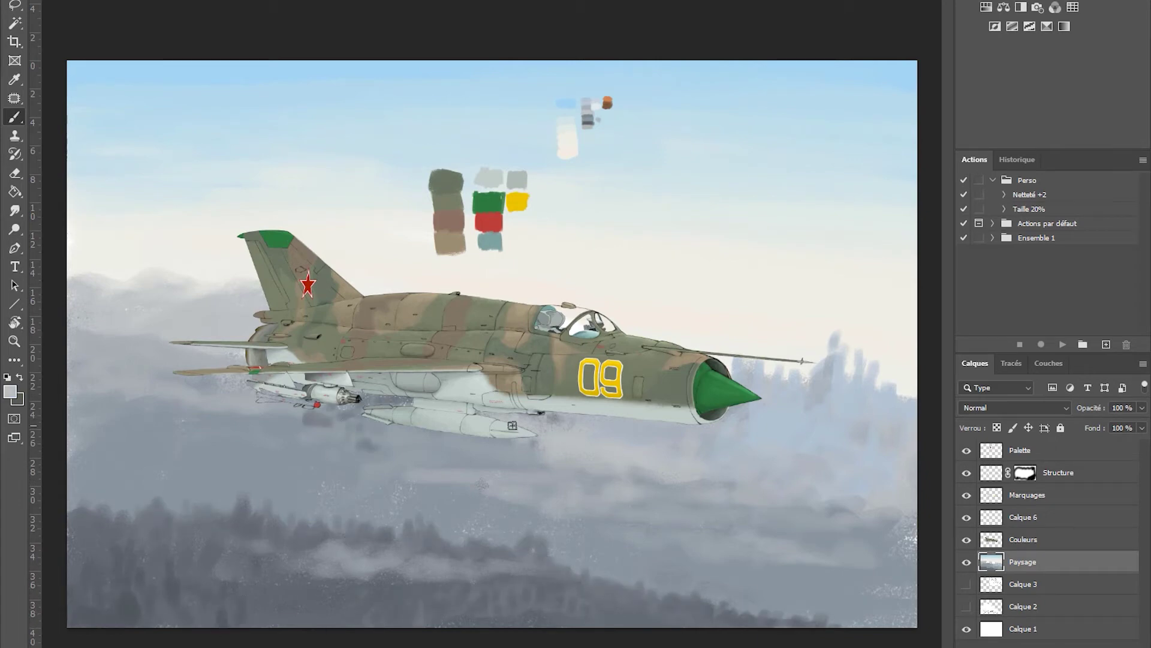
mouse_move(639, 424)
mouse_down()
mouse_move(592, 426)
mouse_move(537, 464)
mouse_up()
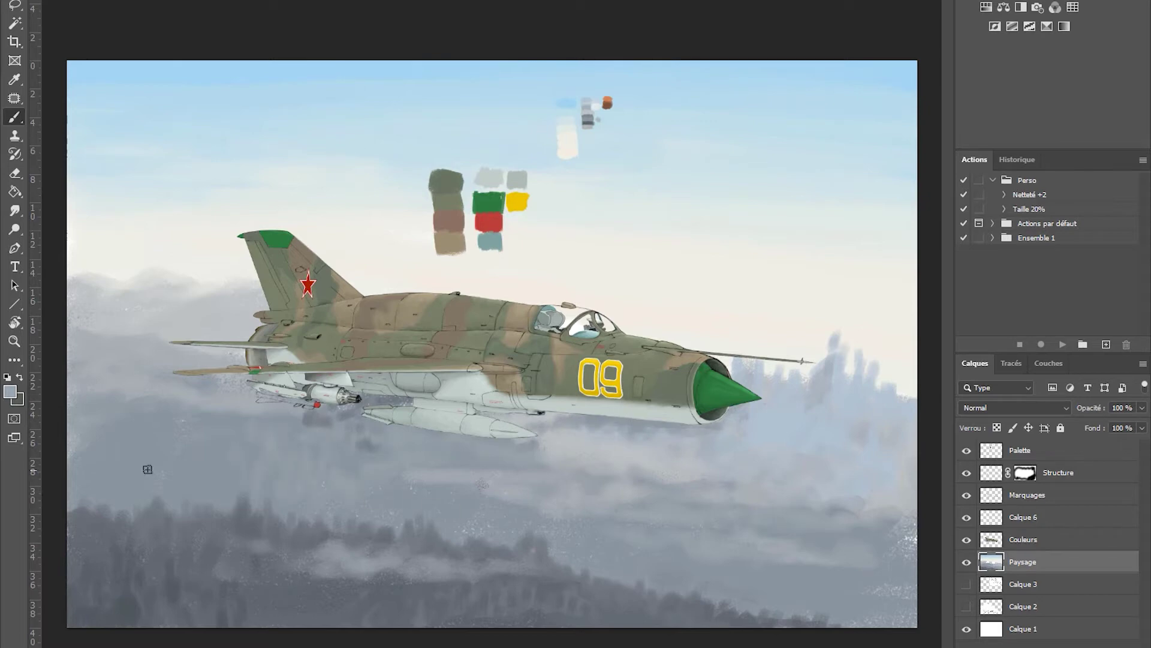
drag(396, 483, 446, 509)
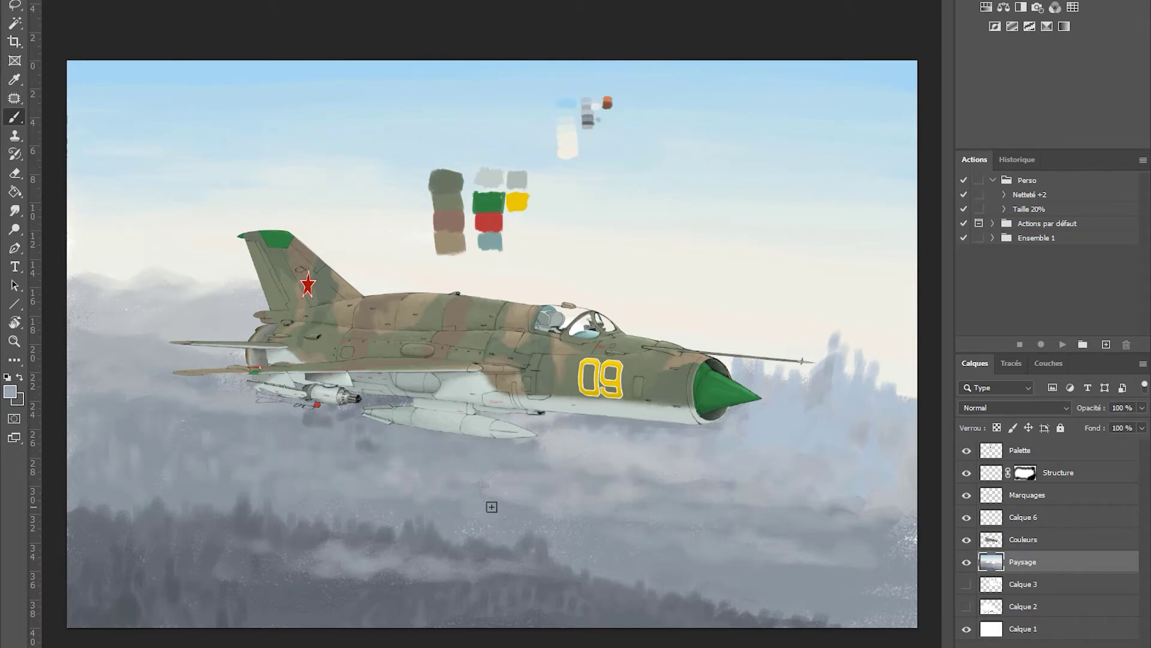
drag(549, 465, 649, 436)
Step: Clip a Brightness/Contrast adjustment with a gradient mask to Paysage, and paint over the spiky clouds near the nose on Paysage
key(F2)
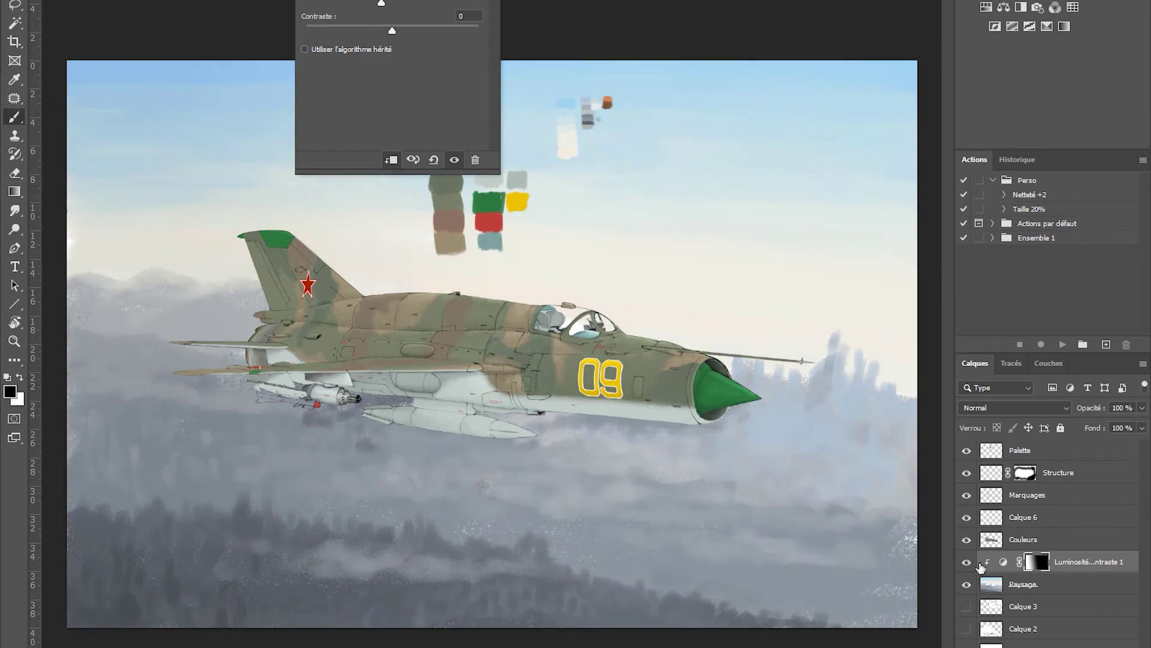
click(1020, 583)
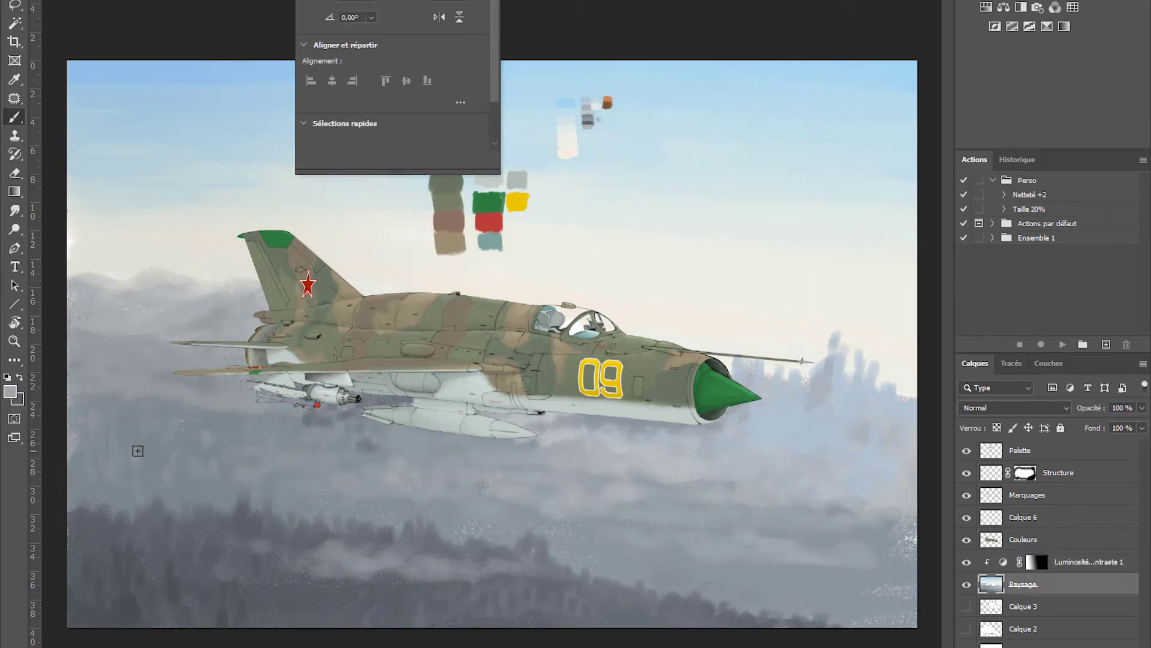
key(Escape)
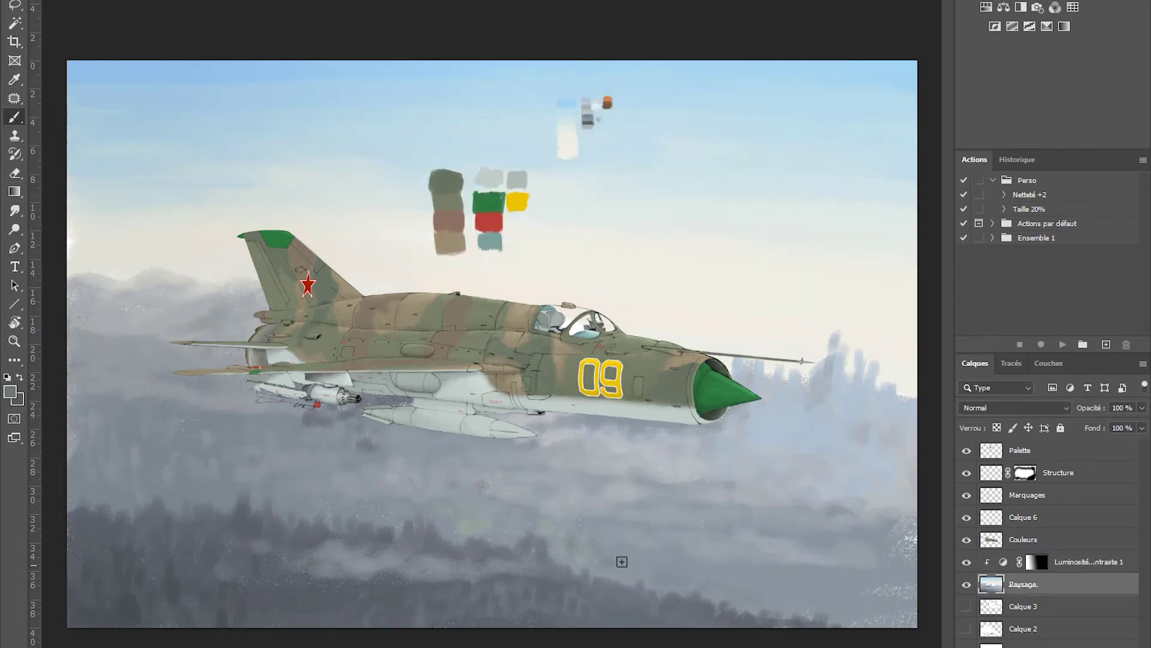
drag(726, 343, 804, 388)
Step: Add a darkening Brightness/Contrast adjustment clipped to the Couleurs layer, mask out the jet's lit areas and lower its brightness further
click(1023, 539)
right_click(1037, 539)
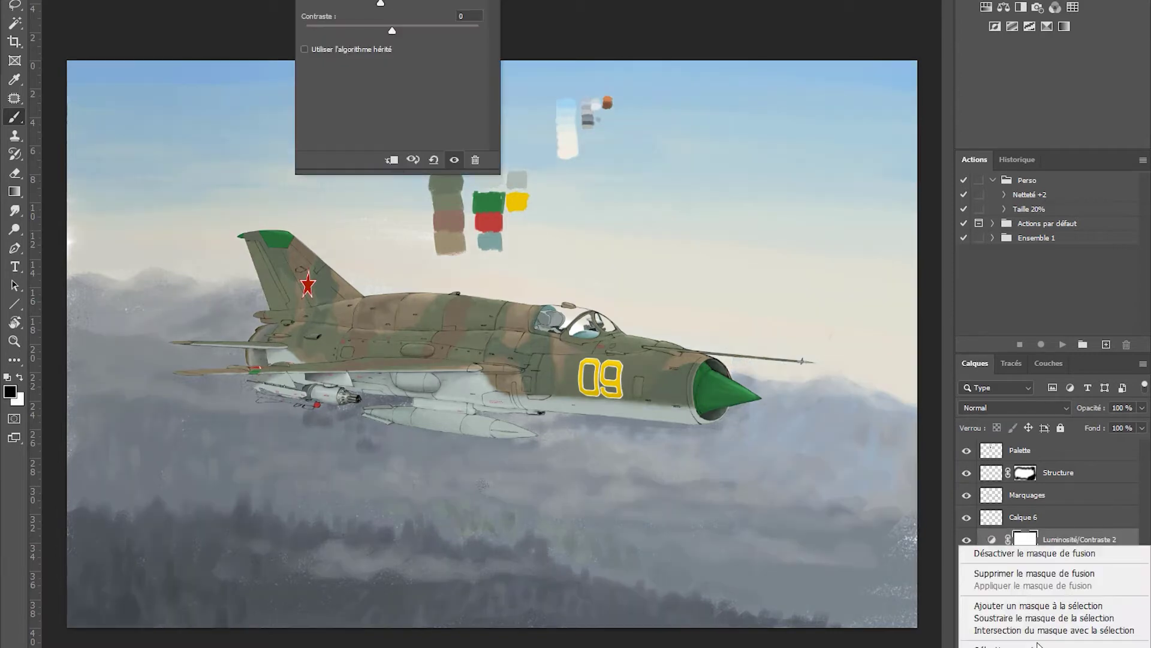
click(1085, 291)
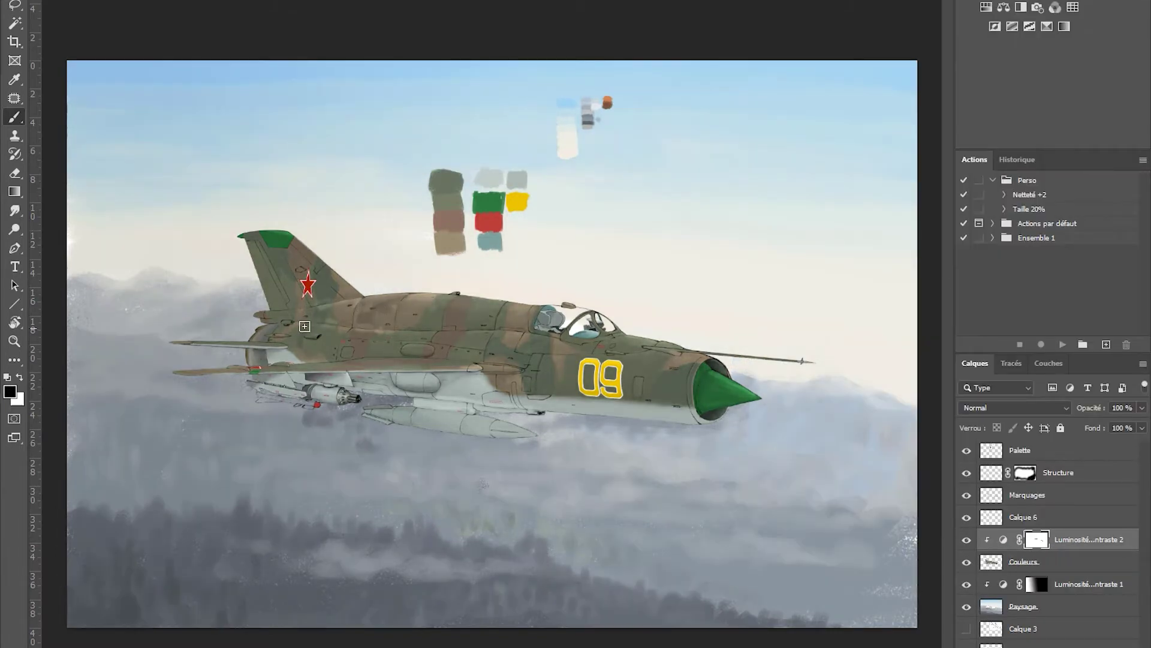
click(1004, 540)
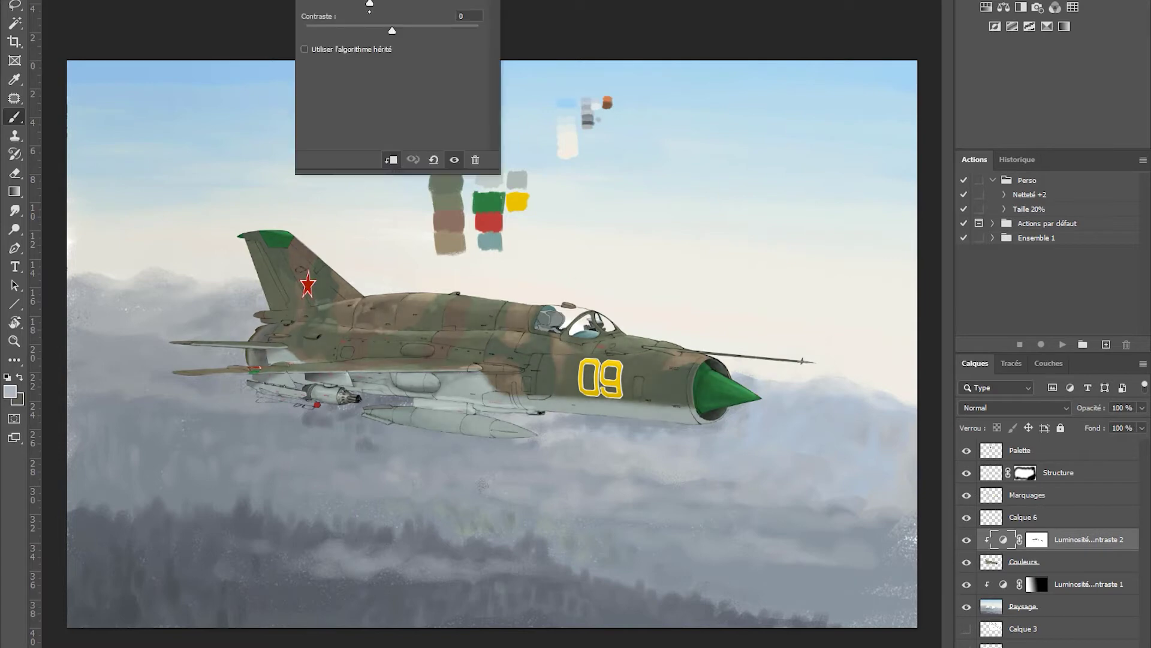
Step: Add another clipped Brightness/Contrast adjustment, invert its mask and paint the effect onto the drop tank and lower fuselage
key(ctrl+plus)
key(ctrl+minus)
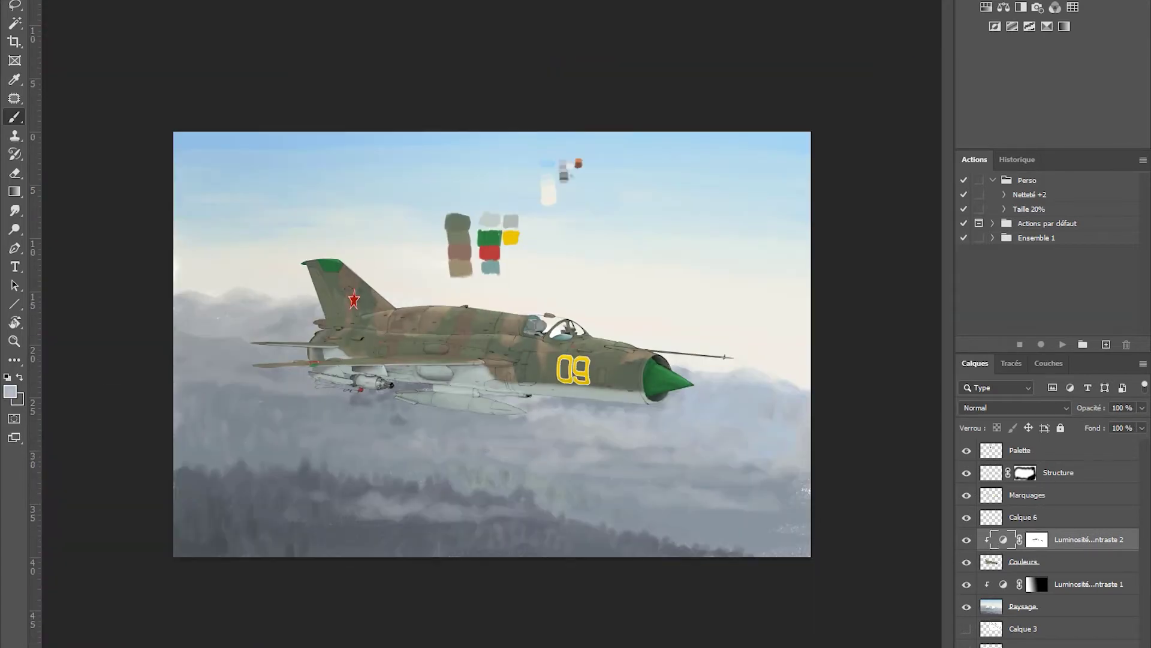
key(ctrl+plus)
key(ctrl+i)
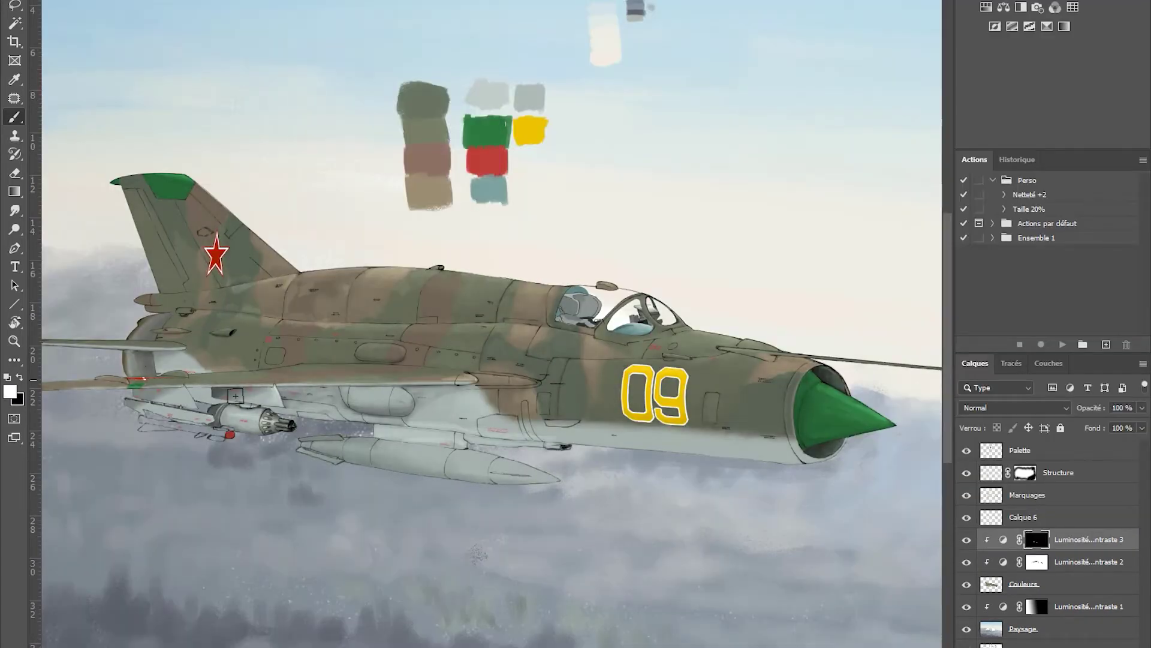
drag(455, 435, 564, 431)
key(x)
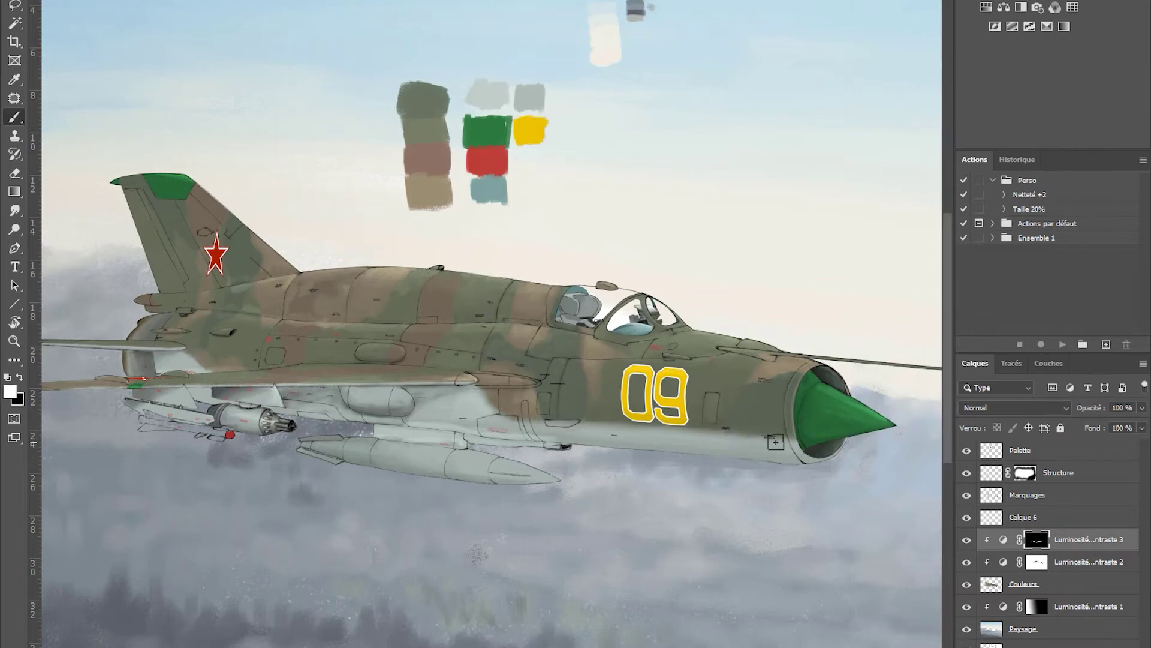
Step: Make the Paysage layer active and hide the Palette layer
click(1022, 629)
key(ctrl+0)
click(967, 450)
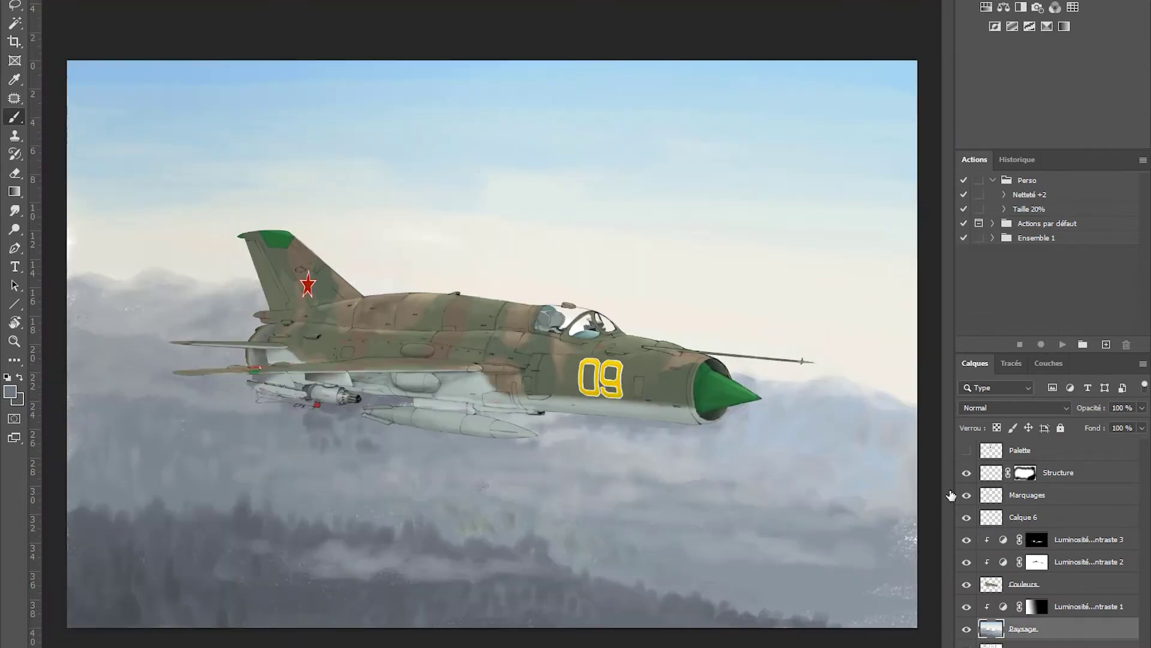
Step: Paint the missile beneath the wing white on the Couleurs layer
scroll(216, 455, up, 4)
key(x)
click(1023, 583)
scroll(671, 332, up, 2)
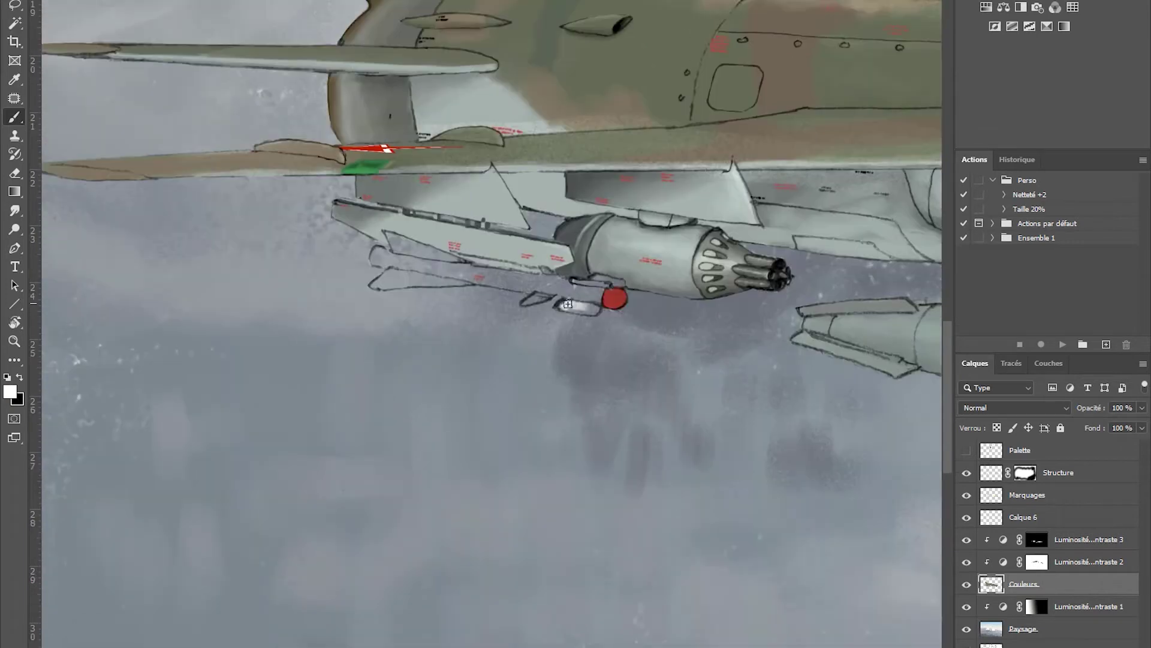
drag(567, 306, 617, 282)
mouse_move(378, 279)
mouse_down()
mouse_move(423, 252)
mouse_move(477, 274)
mouse_move(450, 270)
mouse_move(564, 284)
mouse_up()
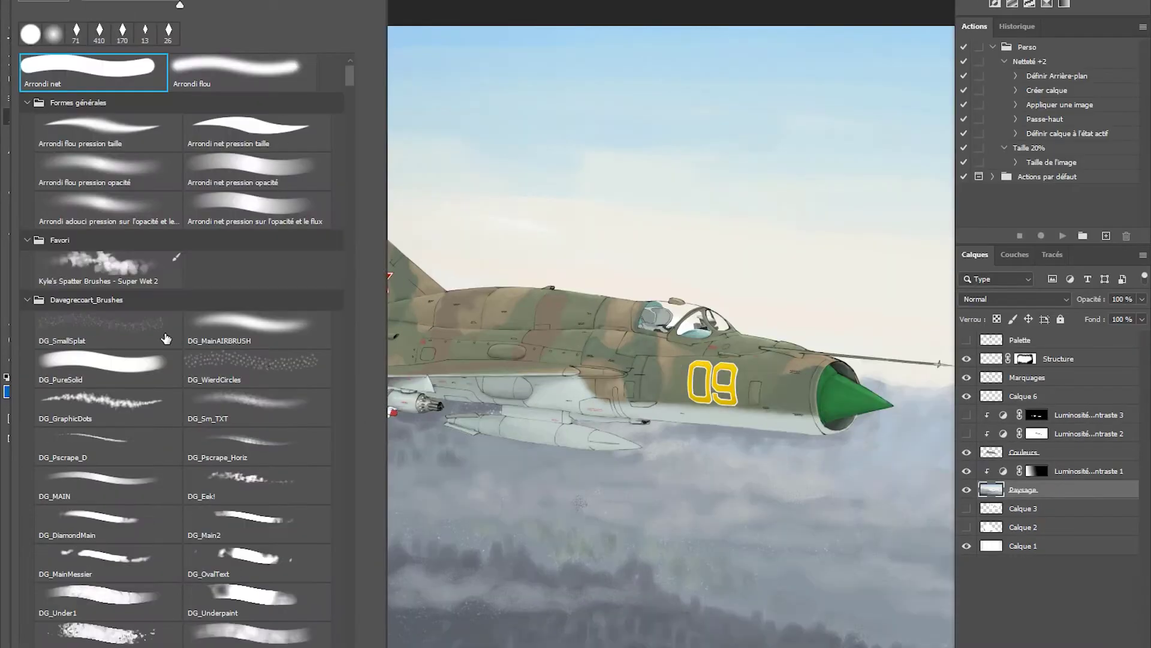
scroll(166, 339, down, 10)
scroll(166, 339, up, 10)
key(Escape)
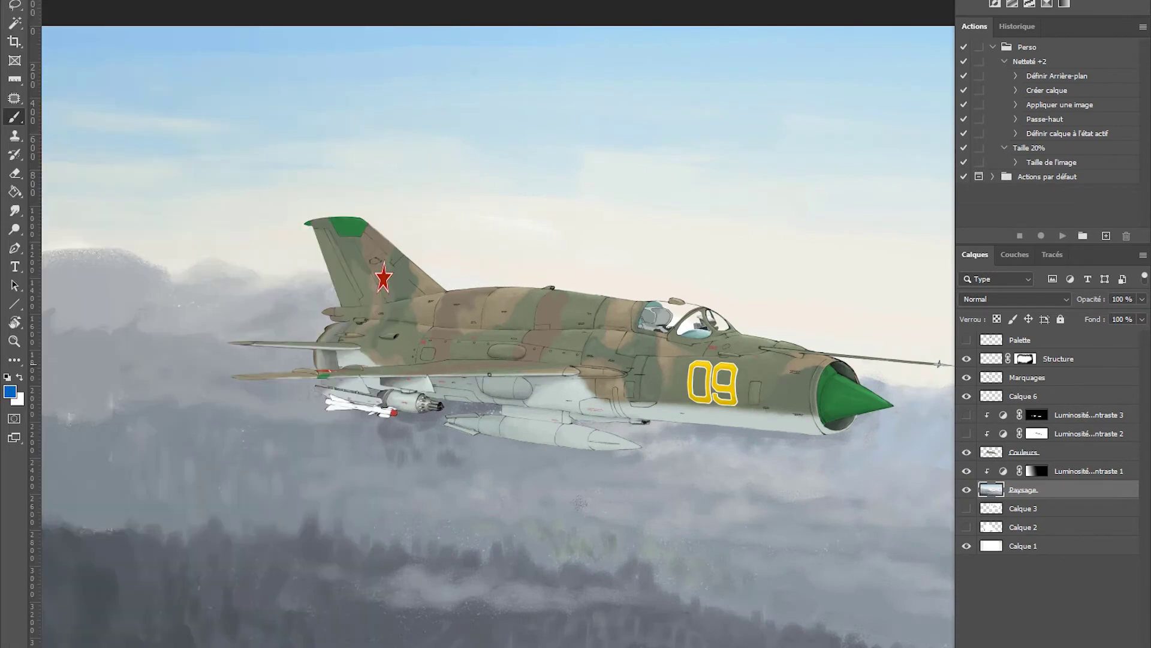
Step: Repaint the cloud bank behind the tail with pale and grey strokes, softening its edge against the sky
drag(132, 235, 449, 231)
drag(334, 275, 347, 449)
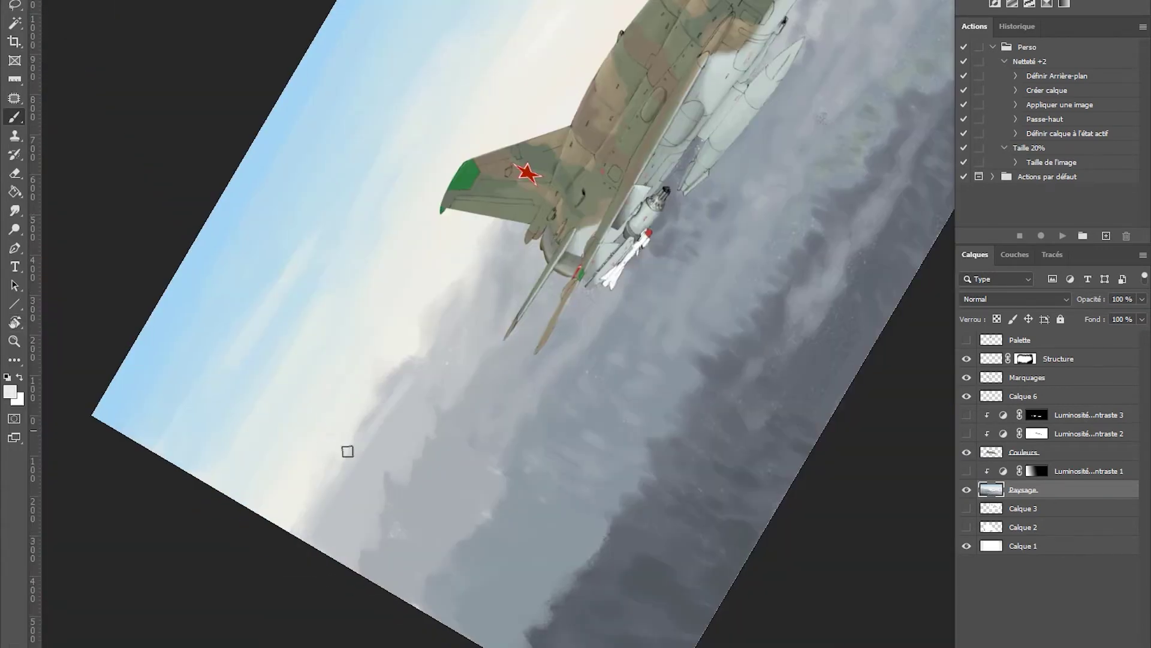
drag(447, 390, 531, 228)
drag(417, 427, 330, 560)
alt+click(398, 575)
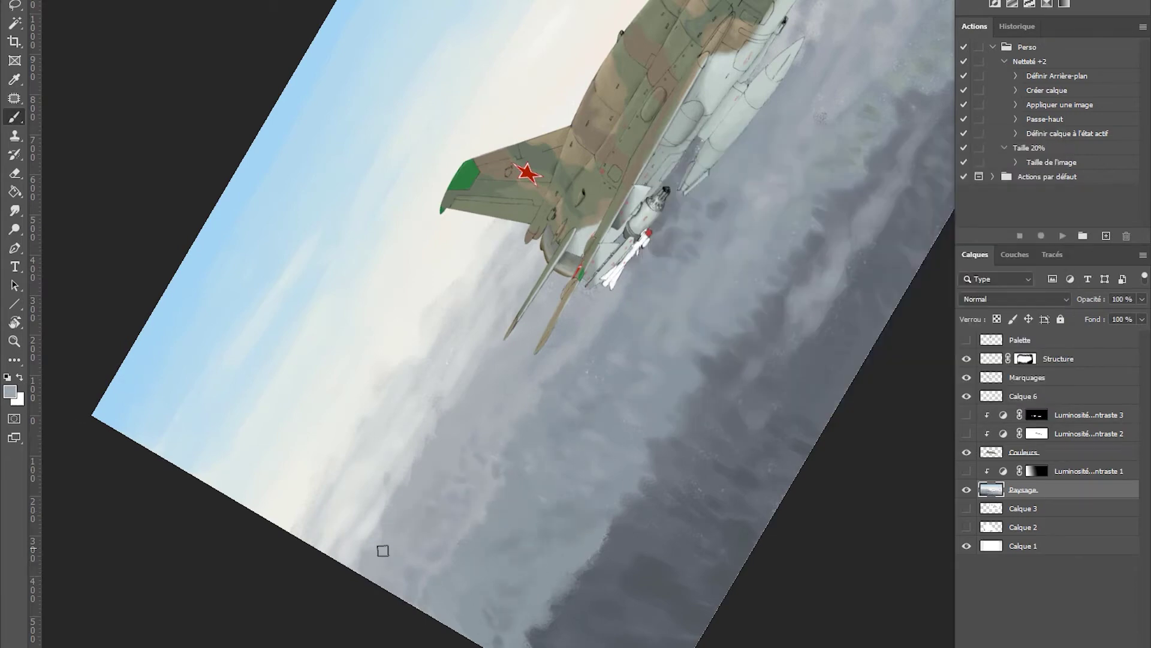
Step: Refine the foreground forest with dark treetop strokes and lighter grey mist along its edge
scroll(378, 539, right, 5)
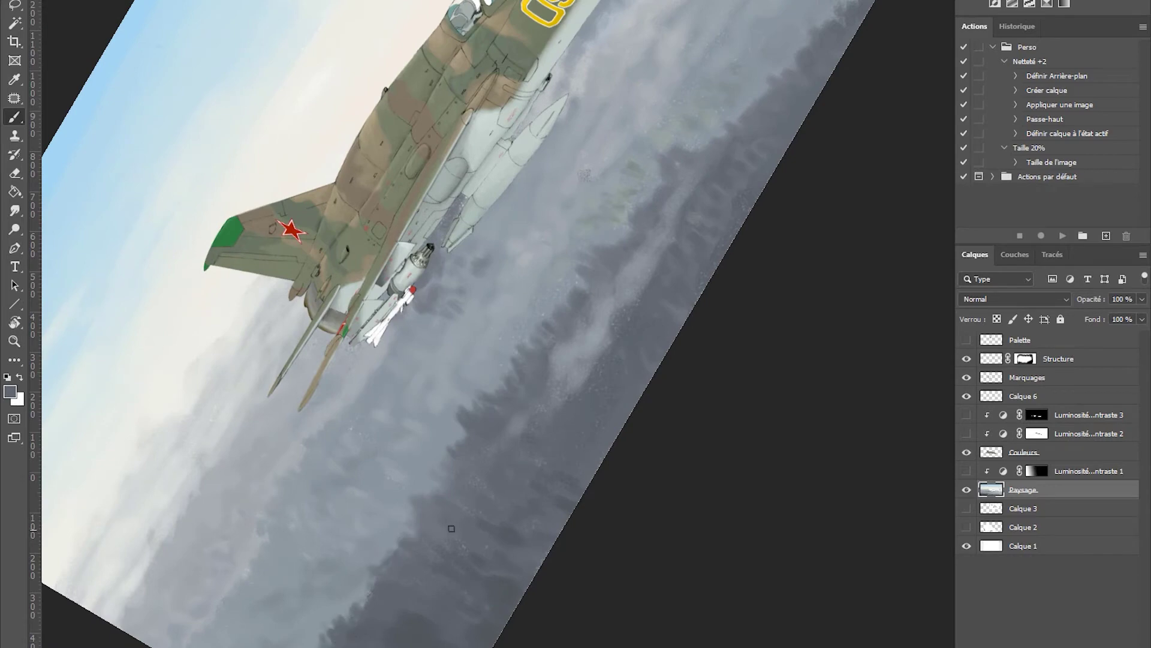
scroll(452, 528, up, 5)
scroll(434, 506, down, 3)
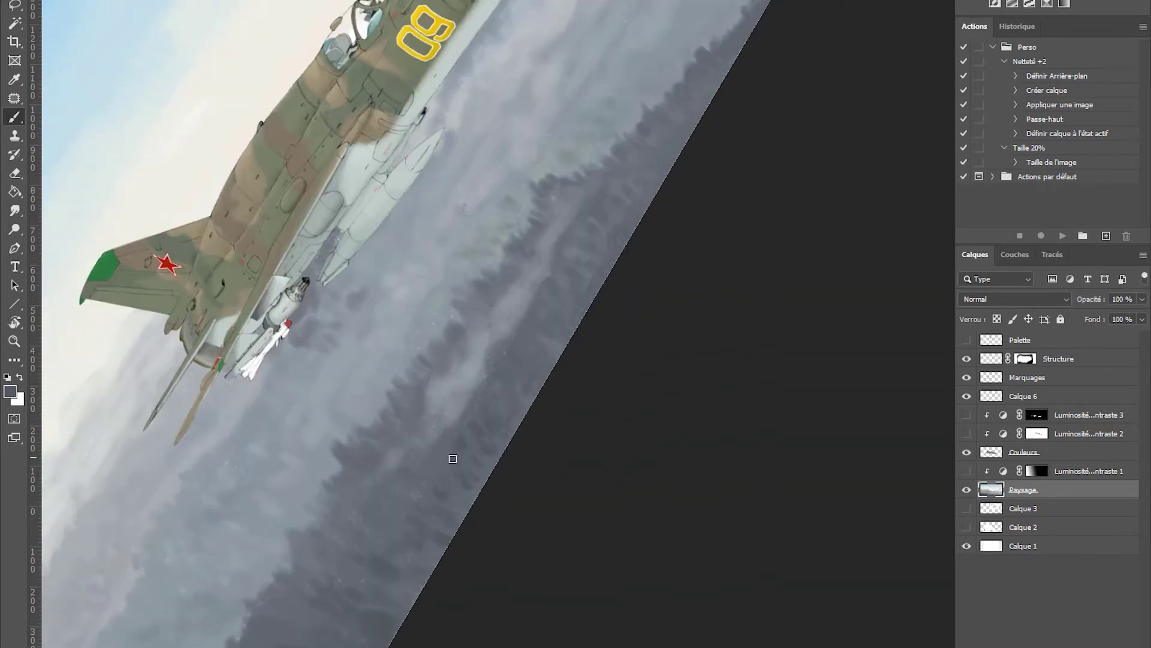
scroll(453, 480, down, 5)
scroll(452, 521, up, 5)
scroll(450, 469, up, 1)
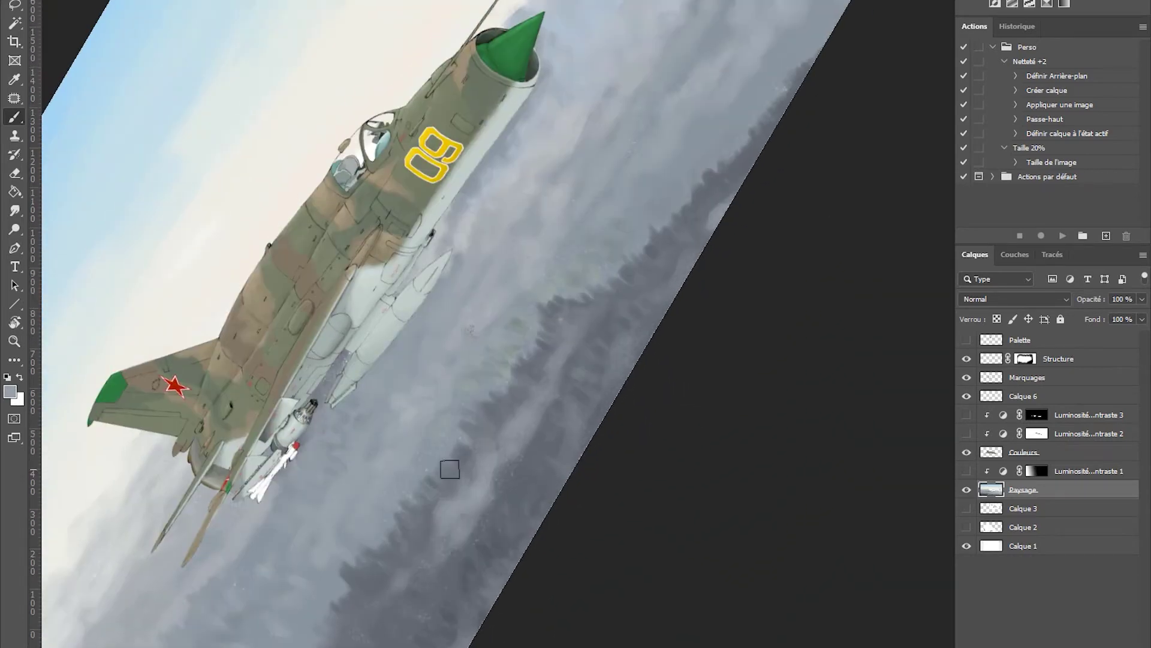
Step: Paint pale cream cloud highlights ahead of the nose and in the lower clouds beyond the forest
scroll(449, 469, down, 3)
key(ctrl+0)
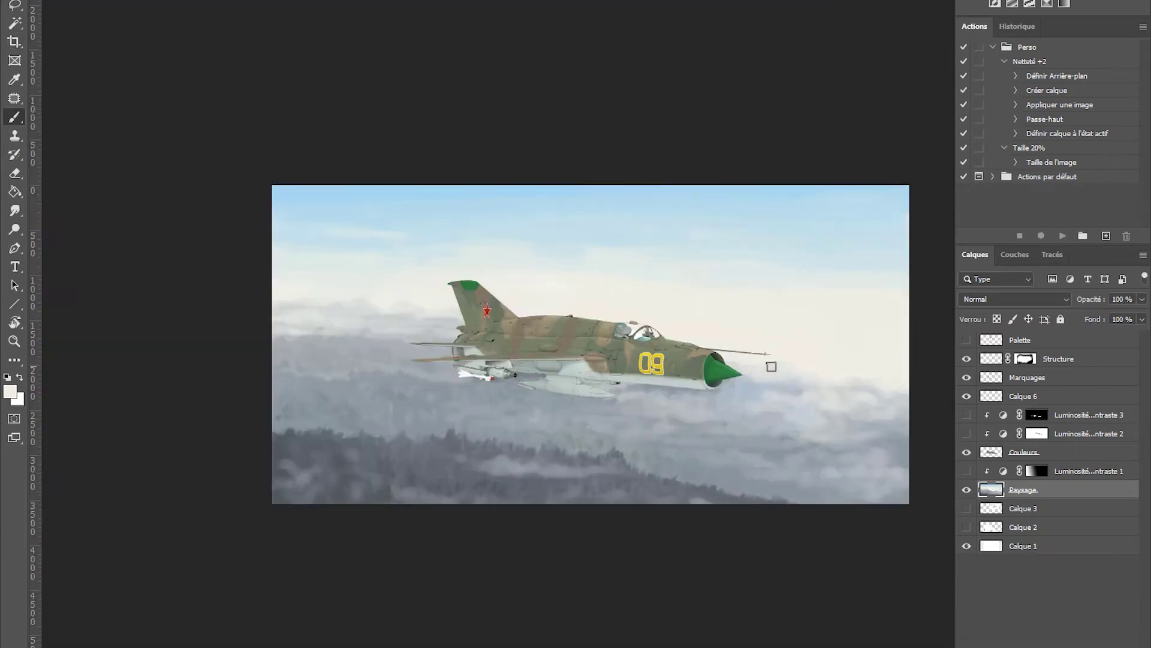
drag(801, 492, 704, 449)
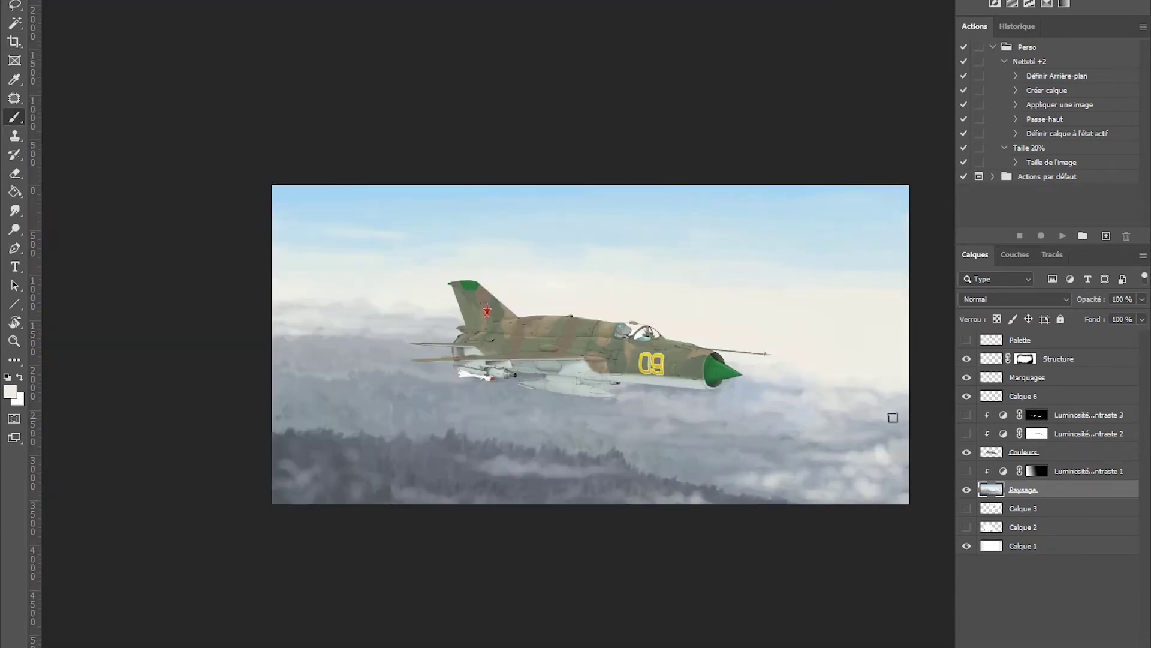
Step: Delete the two Brightness/Contrast adjustments above Couleurs and group the jet's layers
click(1014, 452)
key(ctrl+1)
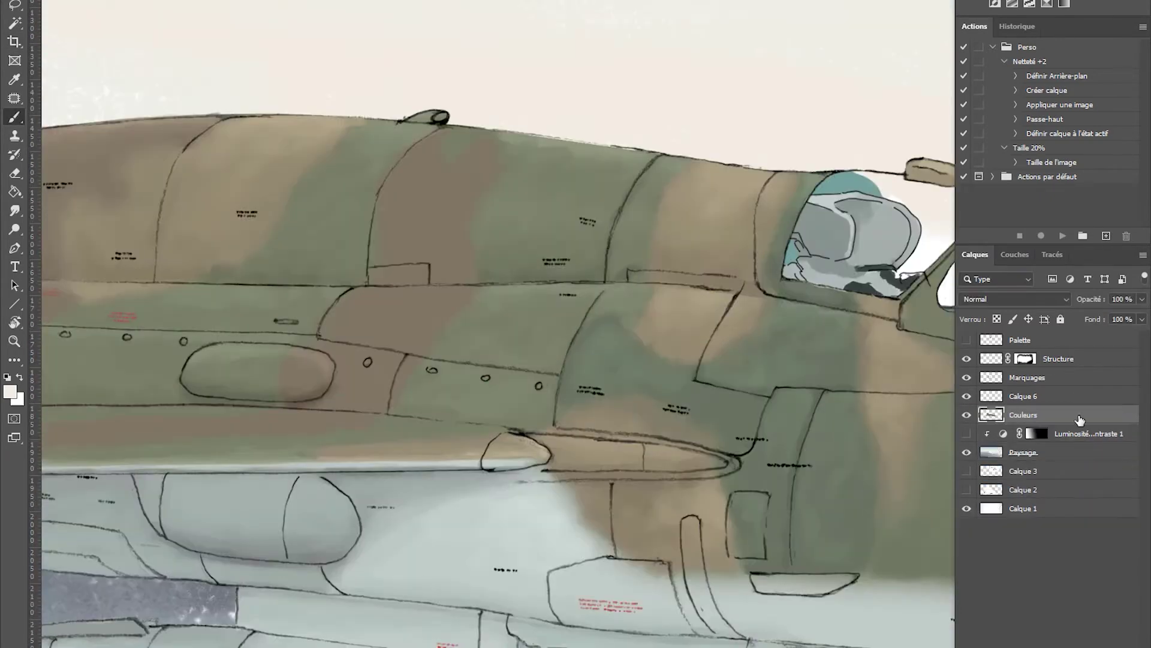
key(ctrl+g)
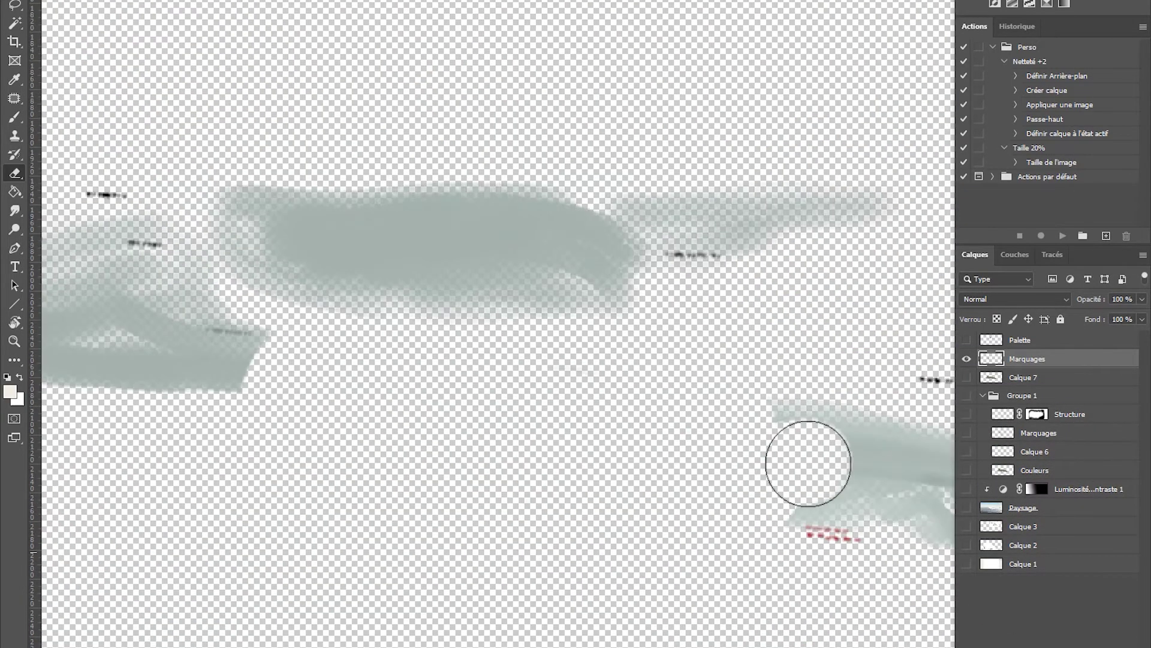
Step: Erase the grey-green paint around the lettering on the upper Marquages layer, keeping the markings
mouse_move(685, 334)
mouse_down()
mouse_move(568, 419)
mouse_move(488, 262)
mouse_move(341, 121)
mouse_up()
mouse_move(310, 186)
mouse_down()
mouse_move(359, 470)
mouse_move(378, 313)
mouse_move(856, 390)
mouse_move(662, 281)
mouse_move(568, 154)
mouse_up()
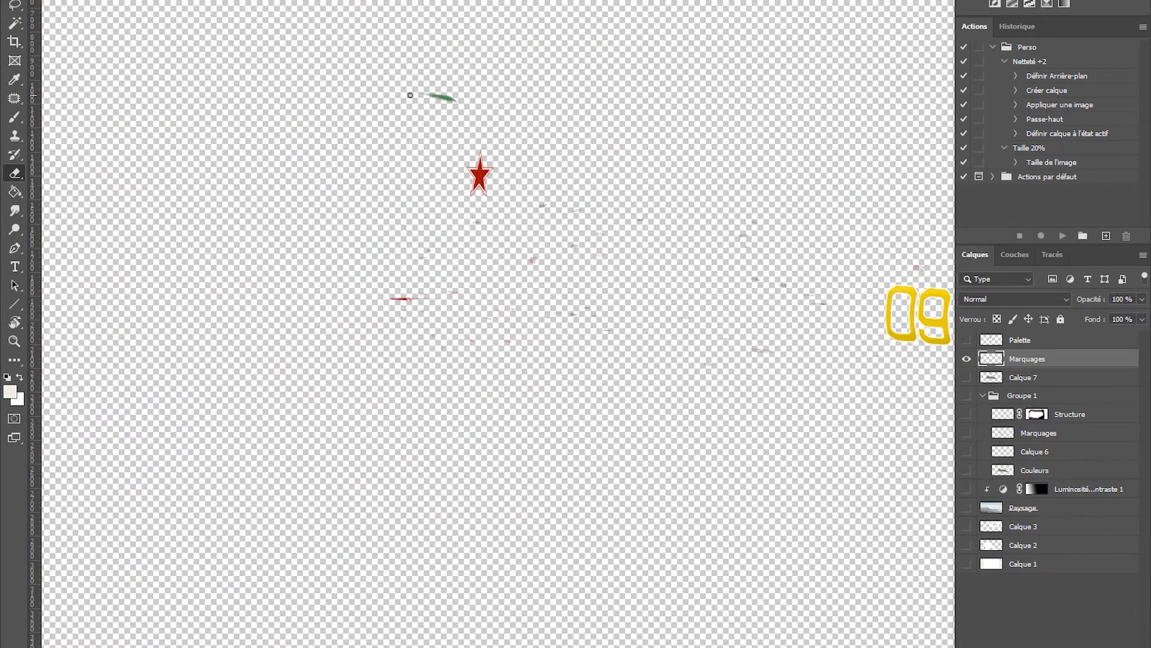
Step: Show Calque 7, Paysage, the jet's layer group and the landscape's brightness adjustment again
click(966, 377)
click(967, 507)
drag(967, 395, 967, 488)
Step: Fill the unpainted sky patches beyond the nose on the Paysage layer with pale cream and hide its brightness adjustment
click(1070, 414)
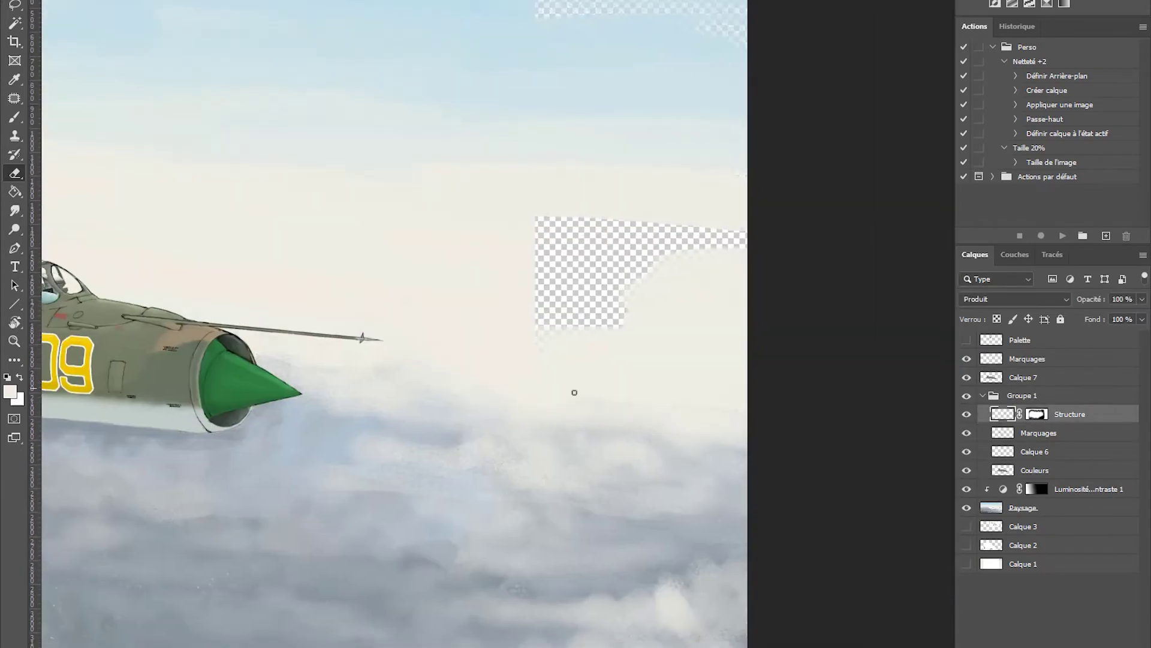
click(1023, 507)
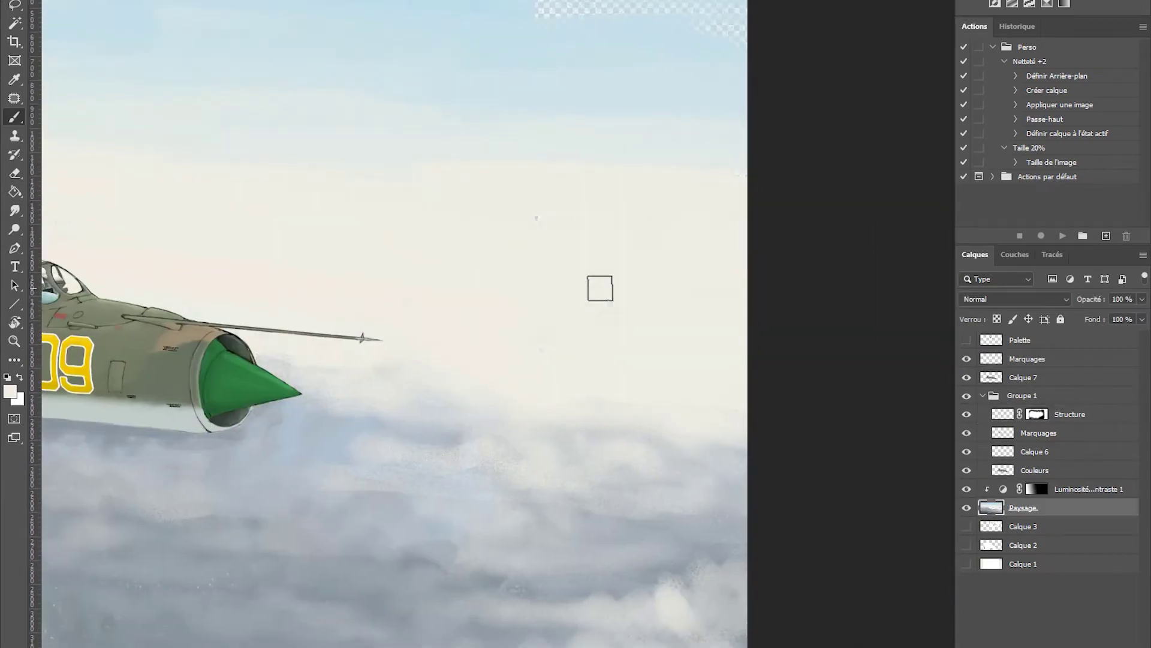
scroll(598, 285, up, 3)
click(967, 489)
key(b)
drag(553, 172, 812, 337)
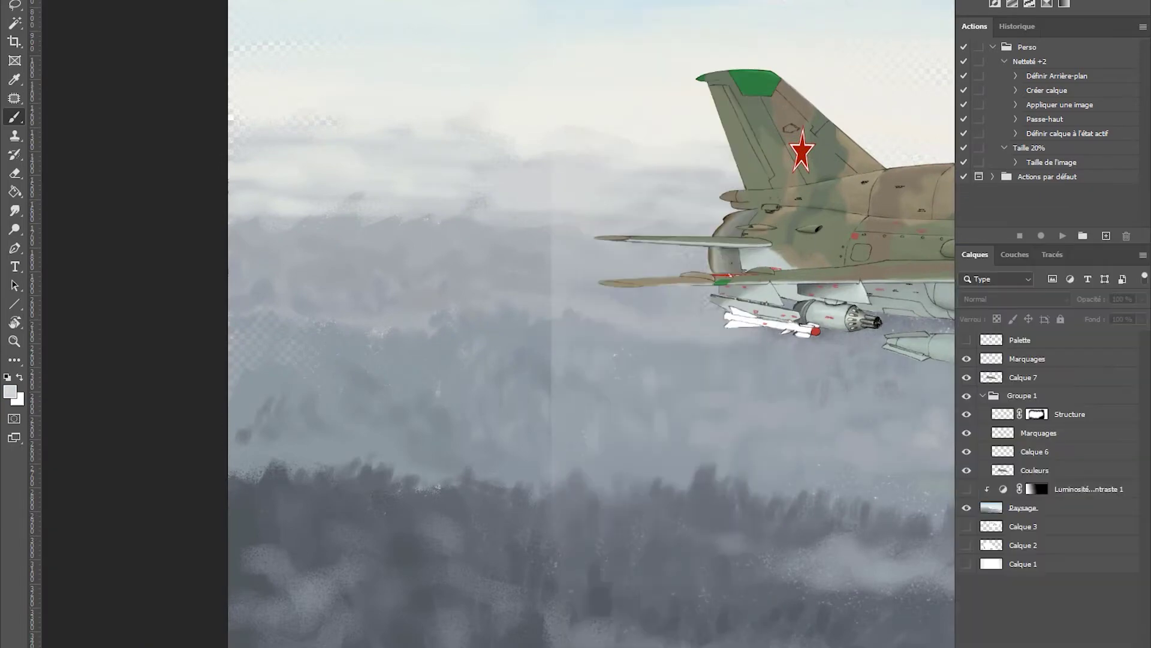
Step: Add a layer mask limiting Calque 7 to the jet's silhouette and reselect the Paysage layer
click(1107, 377)
key(d)
click(1053, 254)
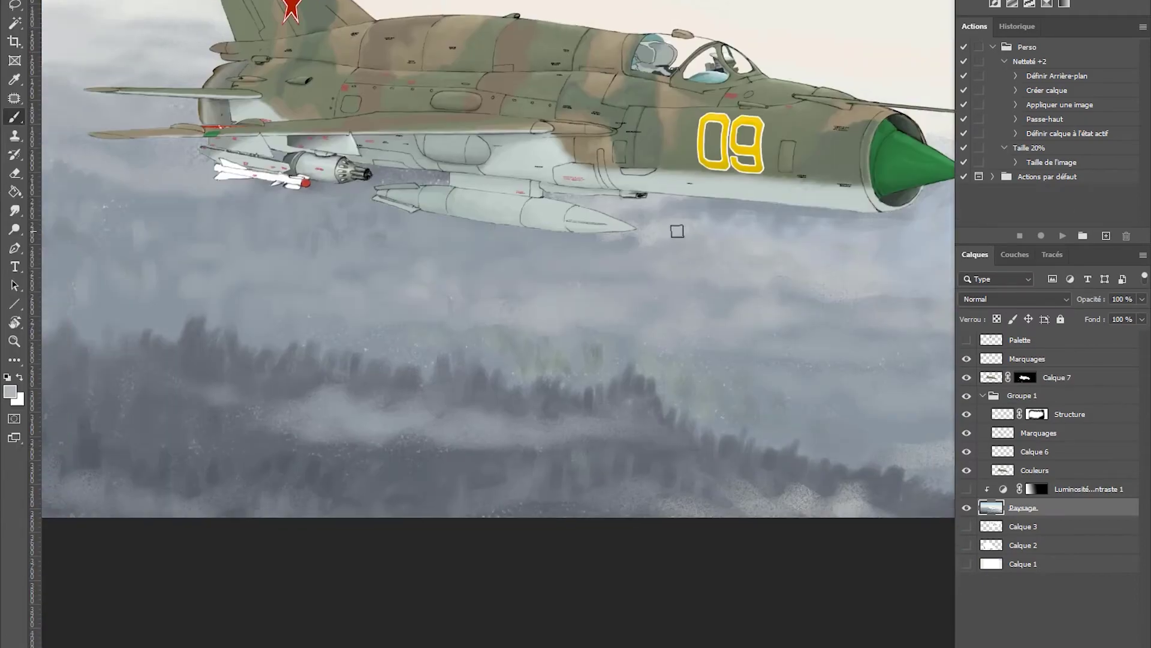
scroll(676, 231, left, 3)
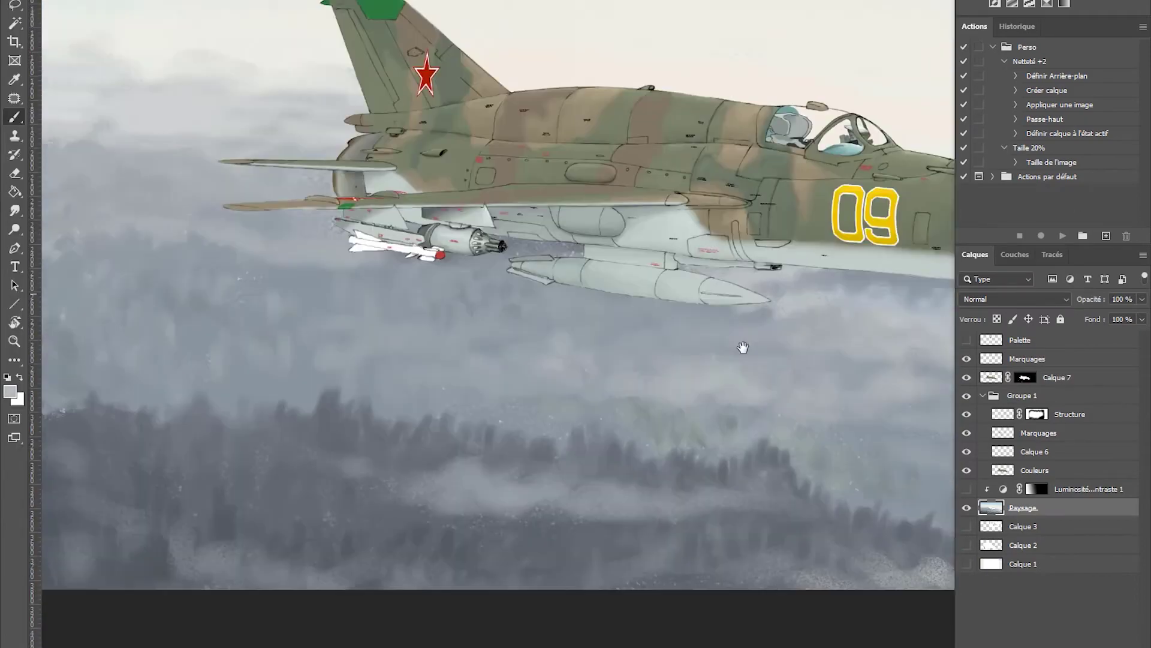
scroll(746, 345, down, 1)
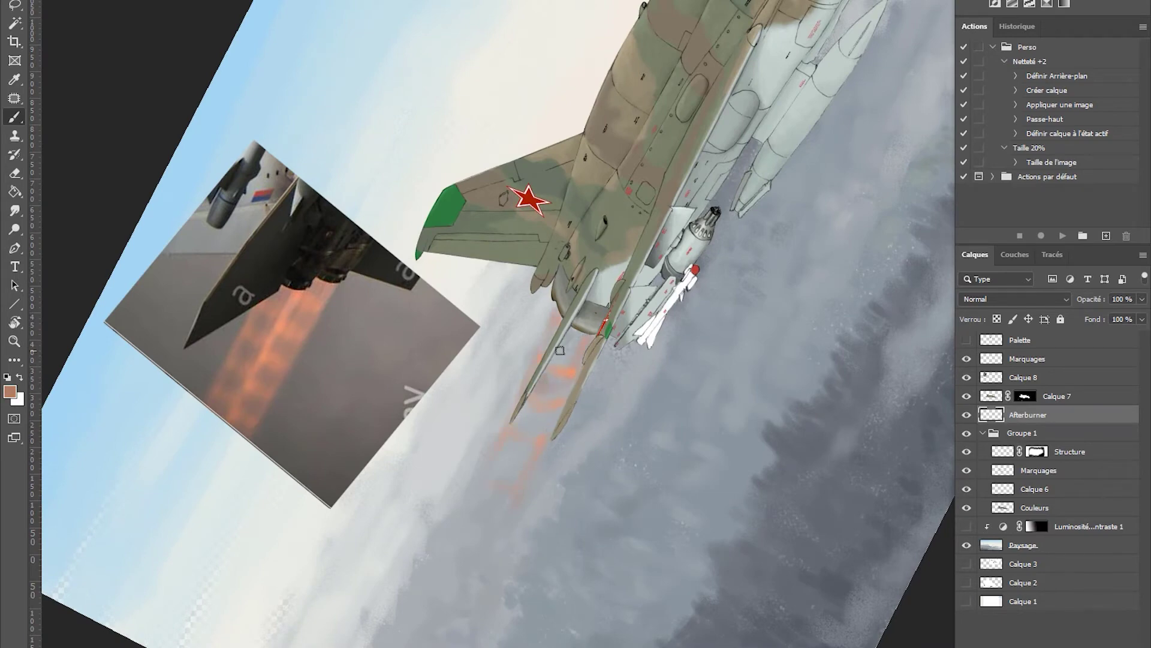
Step: Paint orange exhaust flame behind the tail on the Afterburner layer and add an empty layer above its brightness adjustment
drag(559, 350, 526, 433)
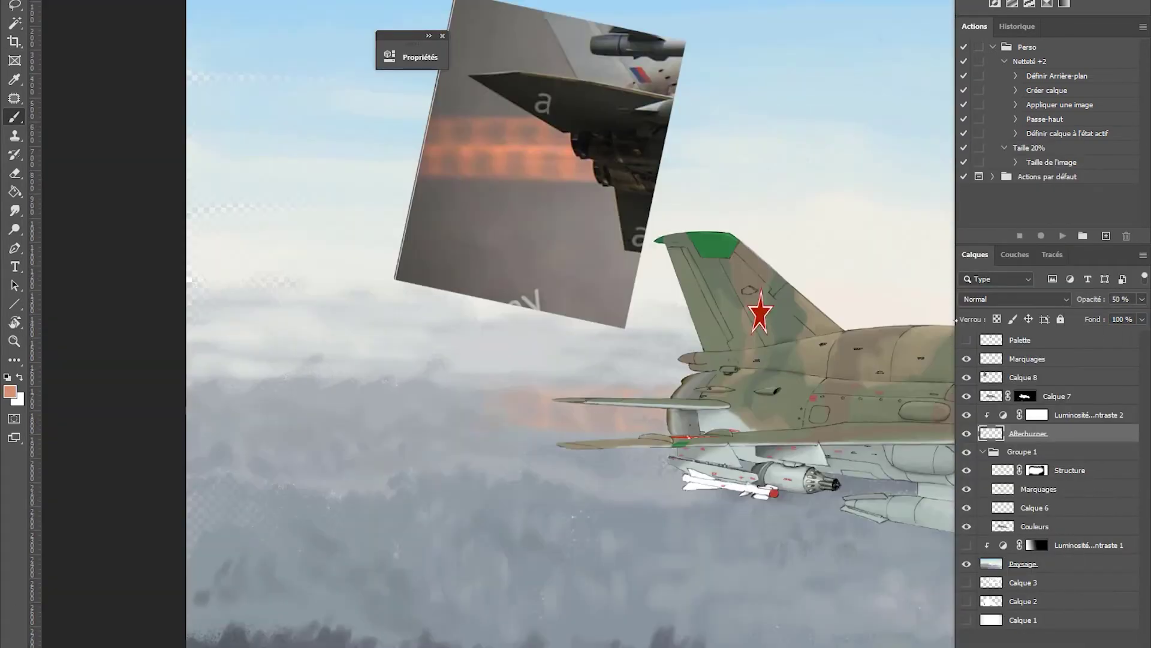
right_click(1058, 414)
key(ctrl+shift+alt+n)
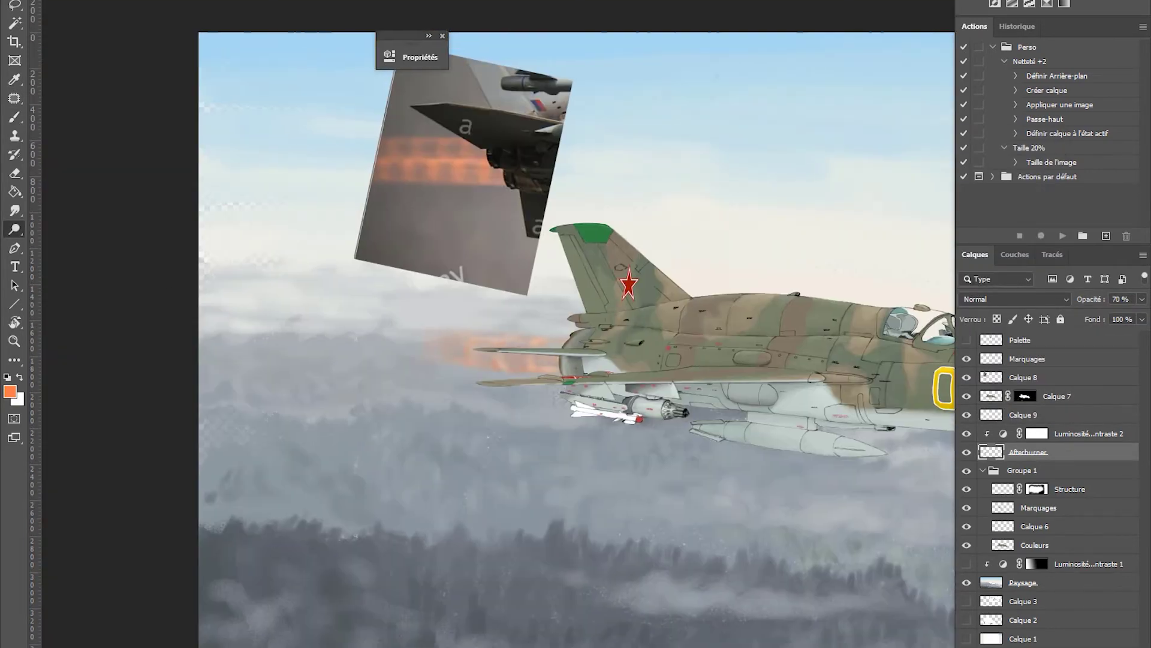
key(g)
click(1013, 298)
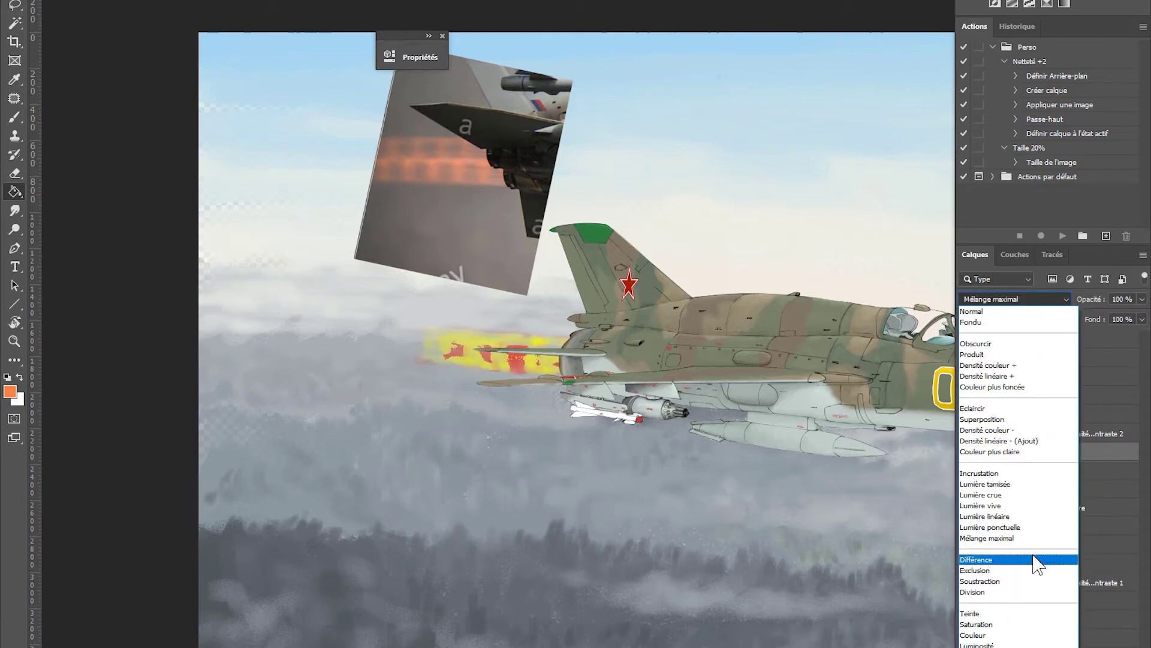
right_click(1038, 564)
key(Escape)
Step: Clip a Hue/Saturation adjustment to the Afterburner layer with hue +2, saturation +33 and lightness +14
key(ctrl+alt+f)
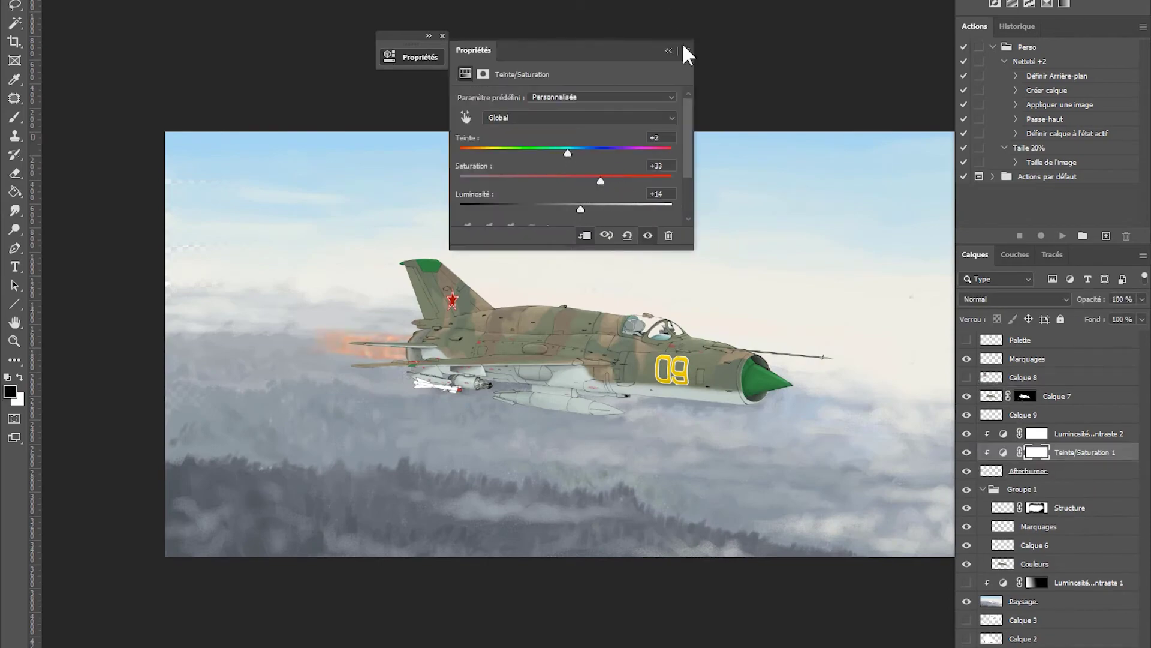
click(685, 49)
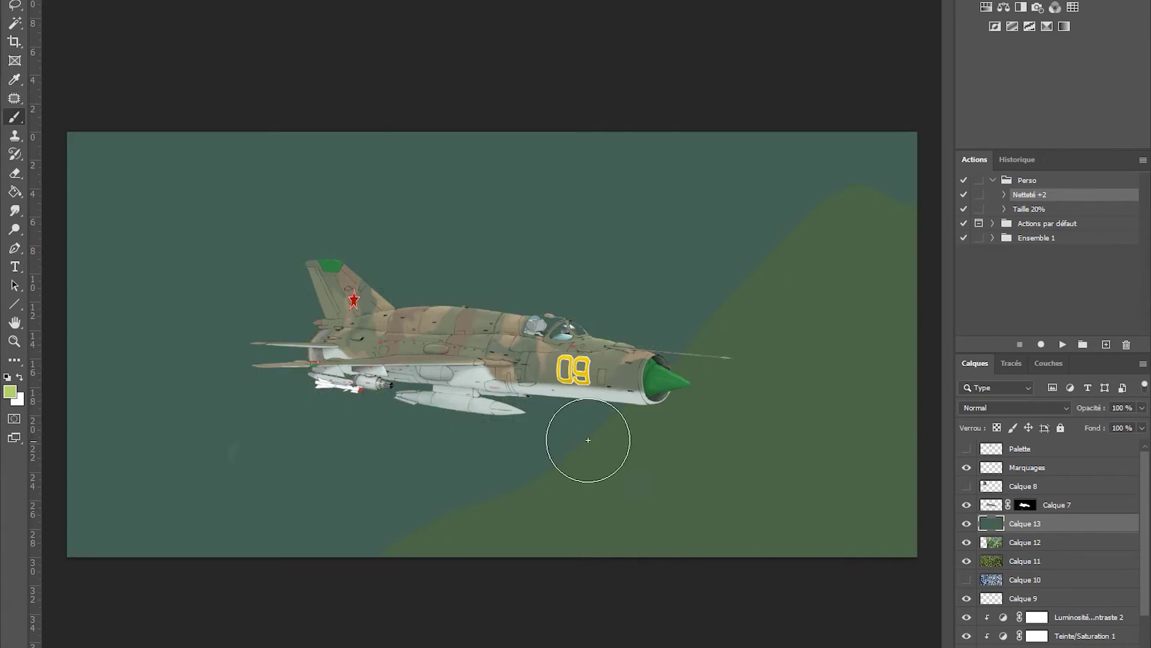
Step: Block in vertical yellow-green and blue-grey tree strokes along the ridge and on the far hillside on Calque 13
mouse_move(588, 440)
mouse_down()
mouse_move(527, 496)
mouse_move(619, 457)
mouse_move(699, 108)
mouse_up()
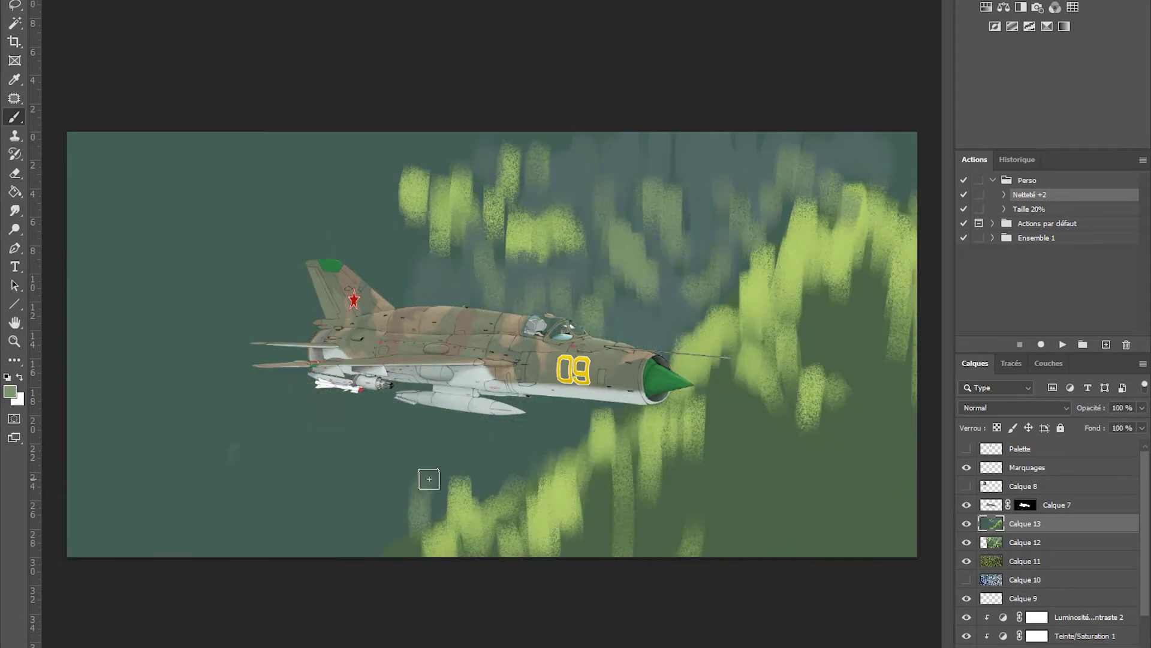
mouse_move(429, 479)
mouse_down()
mouse_move(336, 444)
mouse_move(203, 347)
mouse_move(481, 452)
mouse_move(141, 148)
mouse_move(578, 528)
mouse_move(764, 473)
mouse_move(634, 480)
mouse_move(690, 270)
mouse_move(732, 179)
mouse_move(786, 460)
mouse_move(800, 369)
mouse_move(743, 522)
mouse_move(386, 555)
mouse_move(591, 444)
mouse_move(909, 520)
mouse_move(839, 583)
mouse_up()
alt+click(747, 465)
mouse_move(756, 484)
mouse_down()
mouse_move(612, 545)
mouse_move(456, 412)
mouse_move(722, 300)
mouse_move(288, 290)
mouse_move(56, 458)
mouse_move(588, 507)
mouse_up()
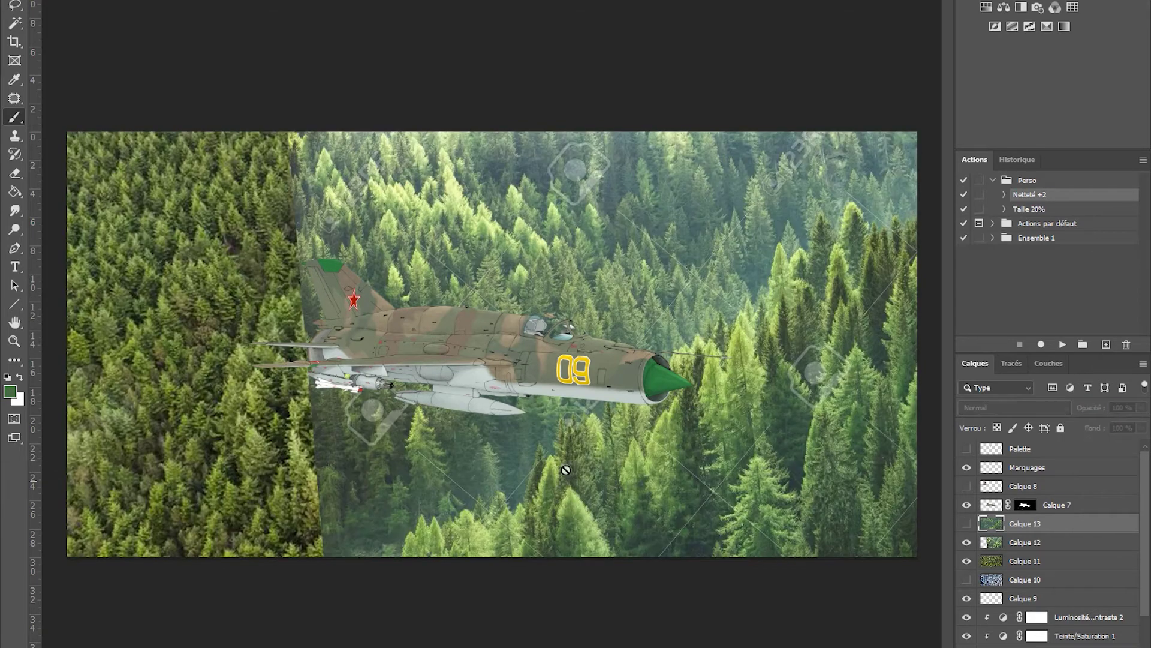
Step: Extend the tree strokes across the far hillside and foreground slope in light, mid and dark greens on Calque 13
alt+click(417, 186)
mouse_move(417, 185)
mouse_down()
mouse_move(874, 185)
mouse_move(715, 452)
mouse_move(817, 215)
mouse_move(822, 426)
mouse_move(300, 198)
mouse_up()
alt+click(714, 452)
alt+click(468, 534)
mouse_move(468, 534)
mouse_down()
mouse_move(384, 510)
mouse_move(711, 276)
mouse_up()
drag(764, 180, 816, 198)
drag(210, 414, 276, 510)
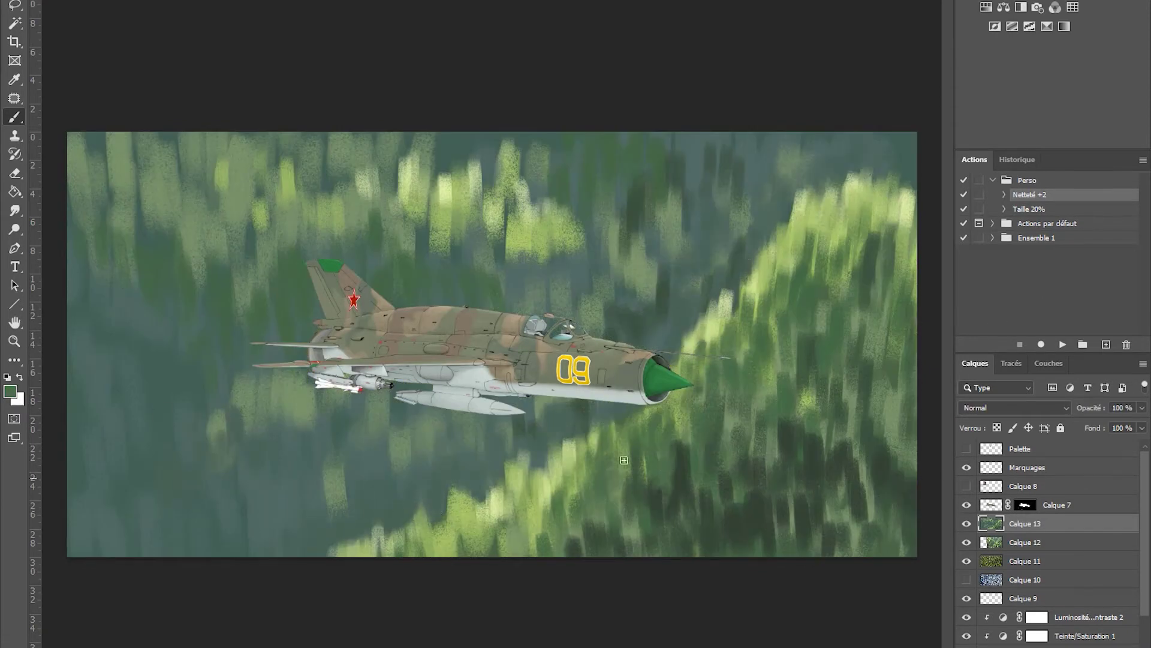
Step: Set up a textured foliage brush, test it above the cockpit and undo the test marks
key(F5)
key(F5)
key(F5)
click(252, 467)
key(F5)
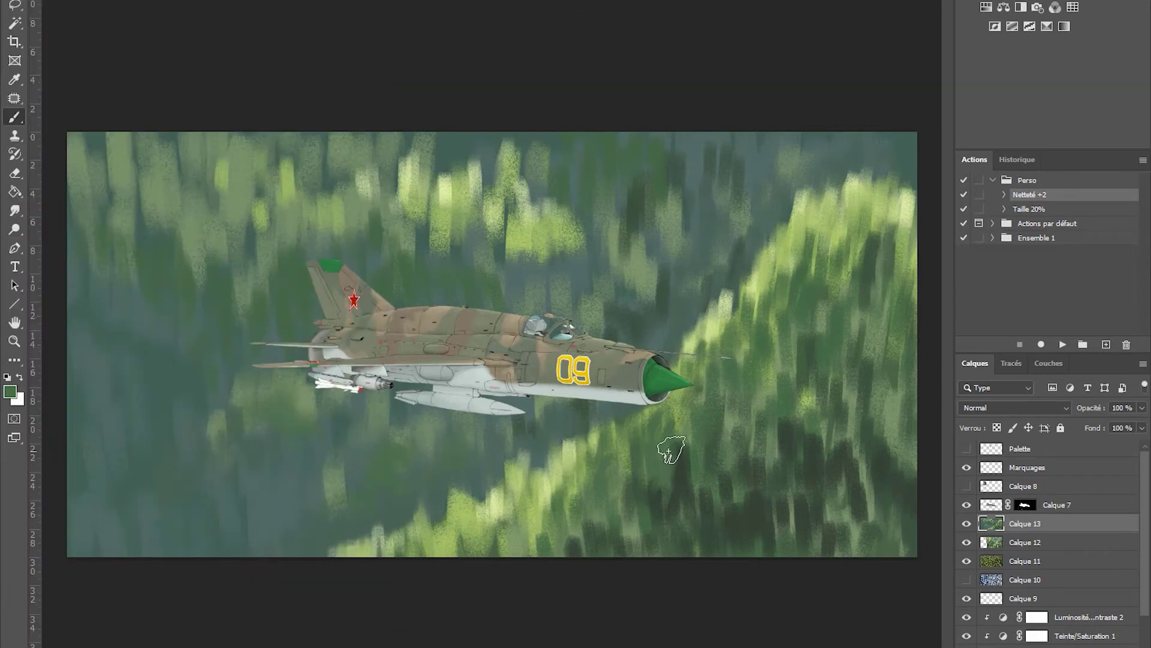
key(F5)
key(F5)
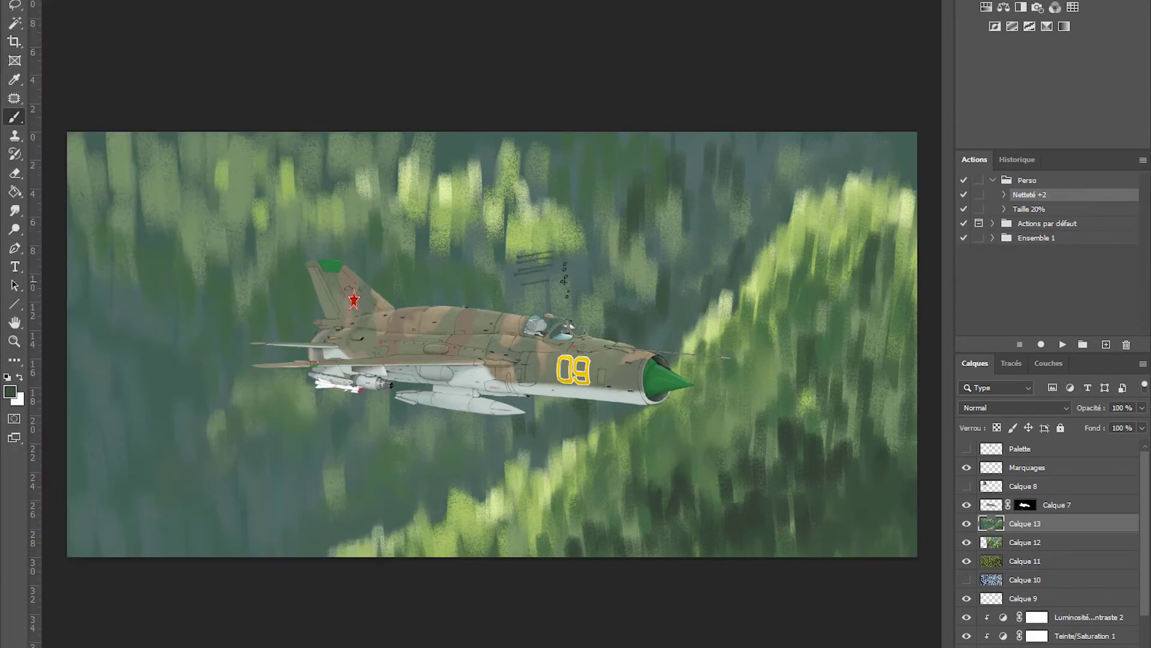
key(ctrl+z)
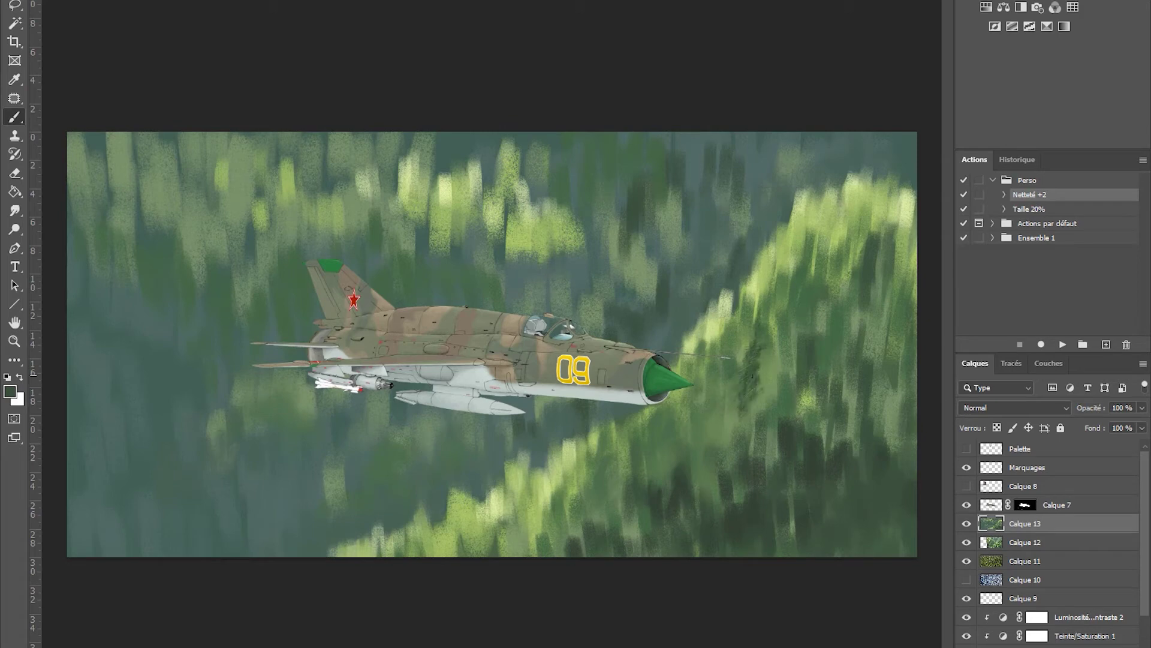
Step: Paint feathery light and mid green fir branches along the ridge crest from the nose upward
alt+click(713, 363)
drag(713, 270, 696, 345)
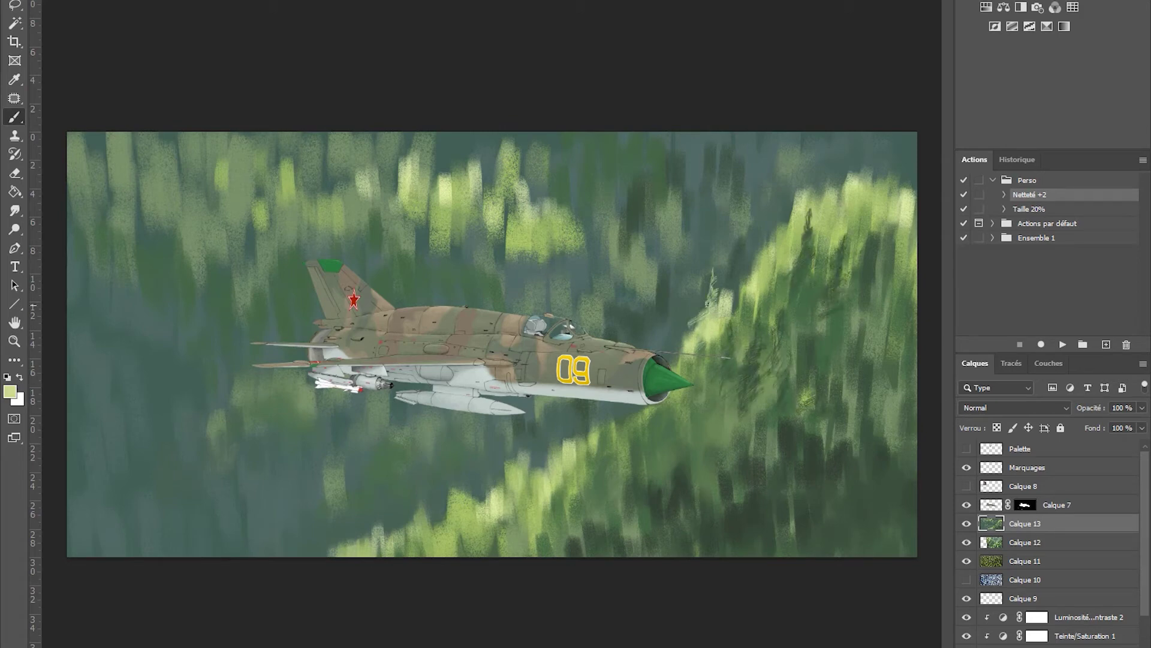
drag(794, 270, 786, 204)
drag(839, 246, 849, 188)
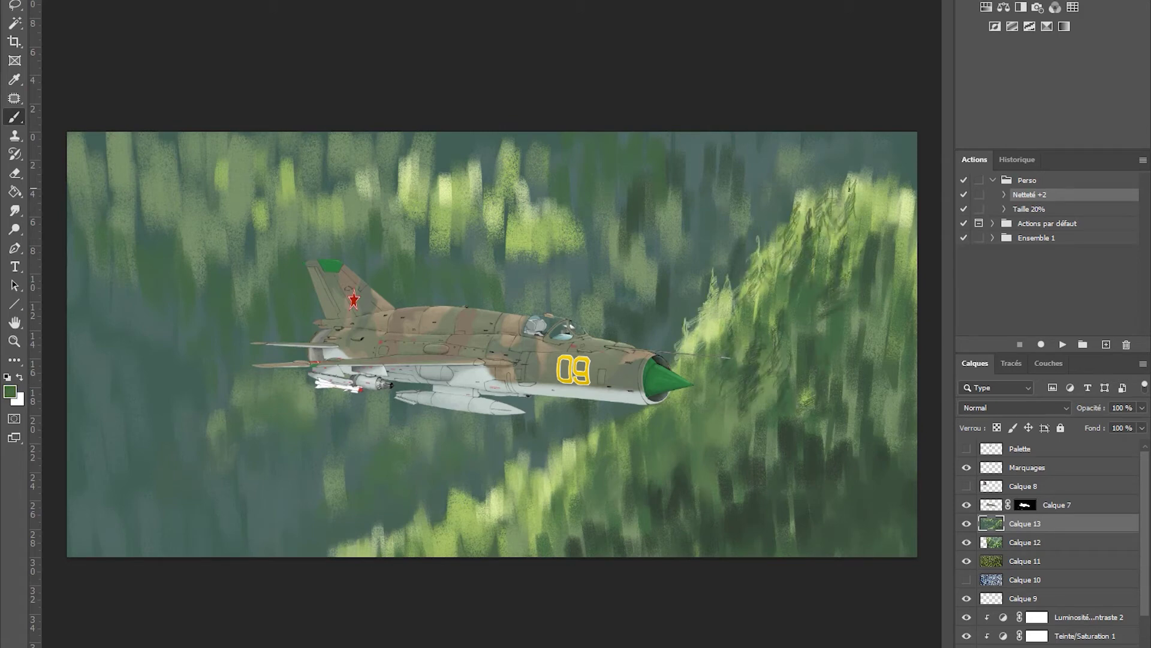
drag(804, 305, 819, 231)
alt+click(842, 274)
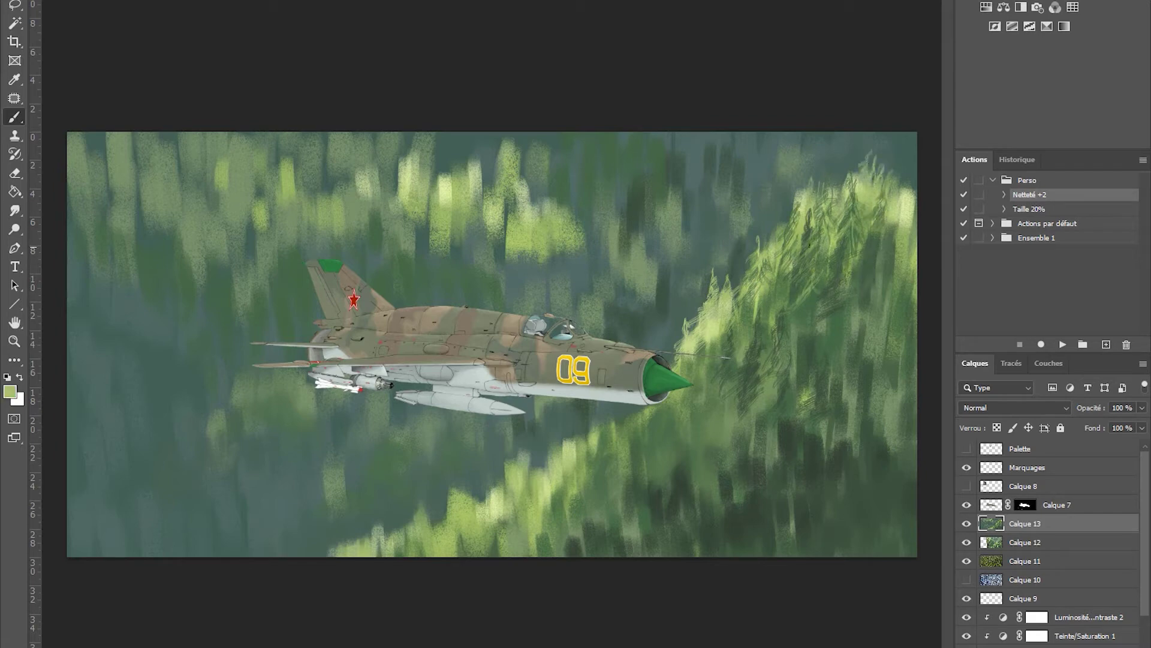
Step: Texture the slope below the nose with dark green foliage strokes and add mid green branches along the ridge crest
alt+click(701, 375)
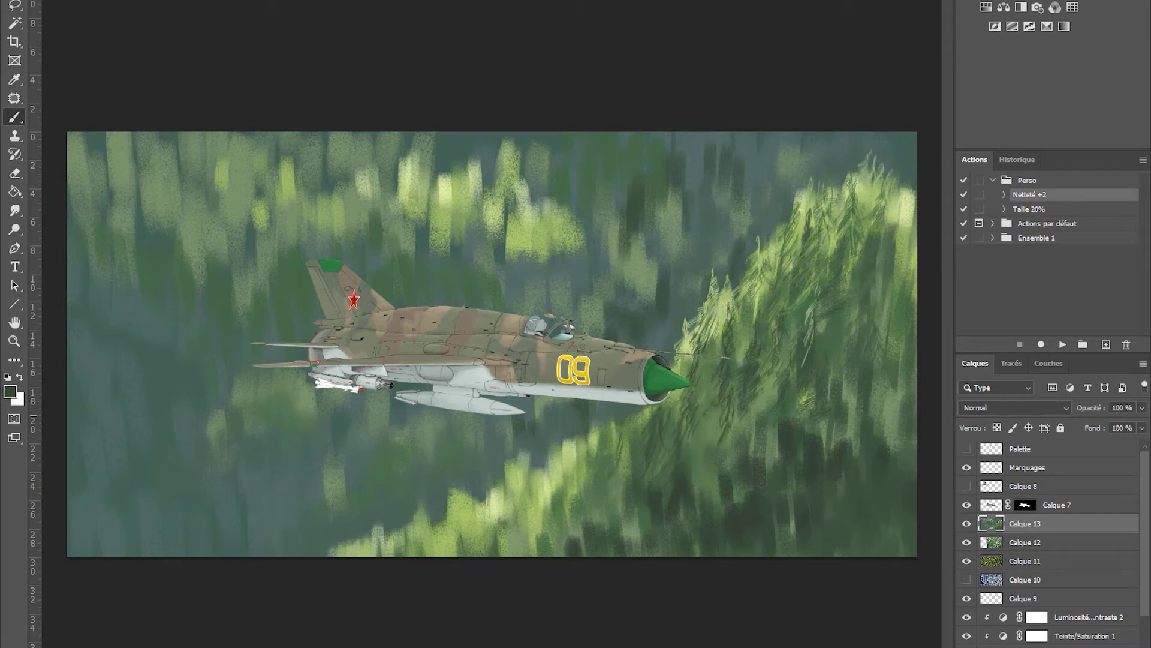
drag(737, 468, 722, 407)
drag(774, 354, 764, 424)
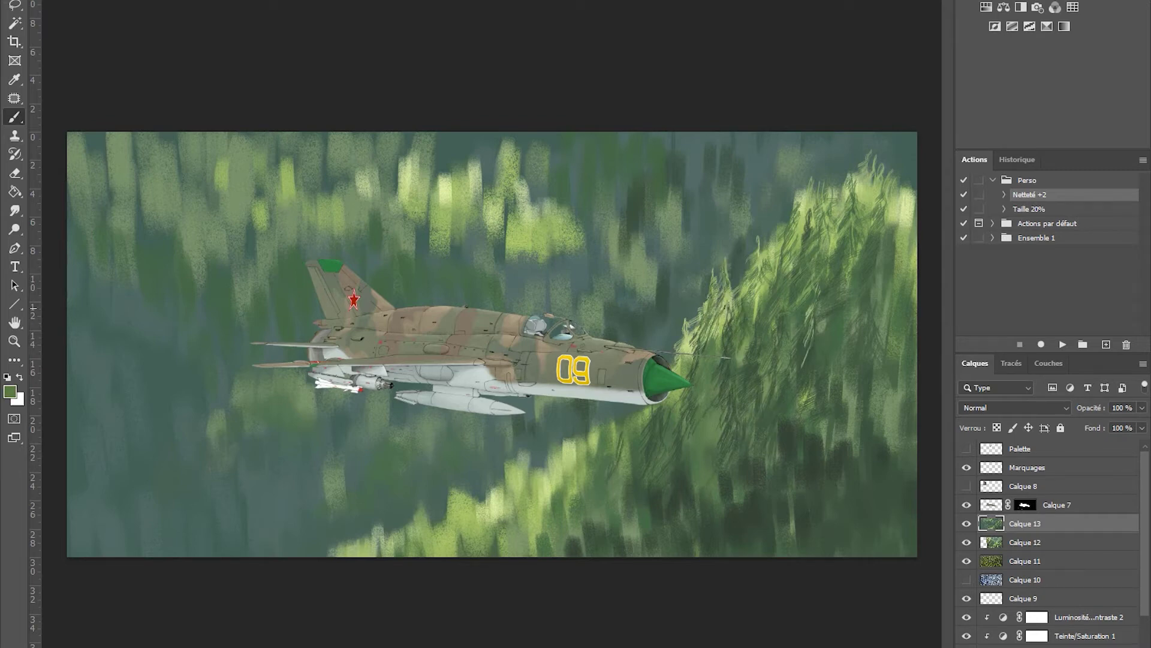
drag(683, 371, 690, 321)
drag(719, 342, 722, 293)
mouse_move(749, 300)
mouse_down()
mouse_move(753, 249)
mouse_move(780, 240)
mouse_up()
drag(796, 269, 797, 207)
drag(906, 273, 904, 222)
Step: Add light branches beneath the nose, a dark fir at the ridge's lower end and more treetops along its crest
alt+click(635, 431)
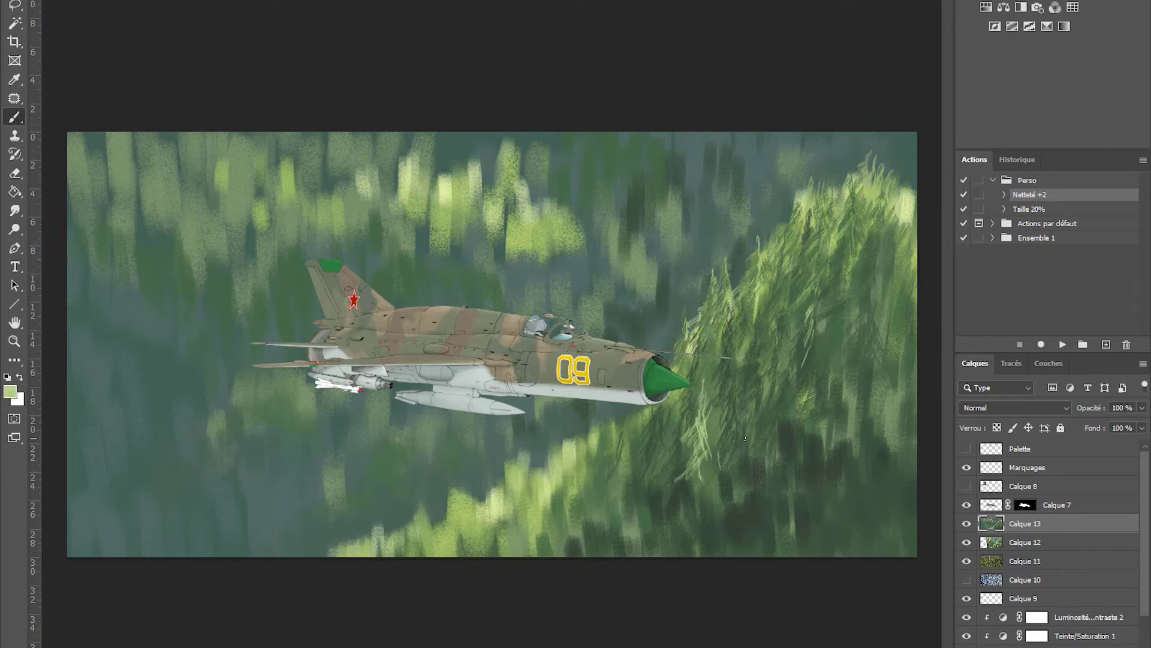
drag(690, 480, 724, 396)
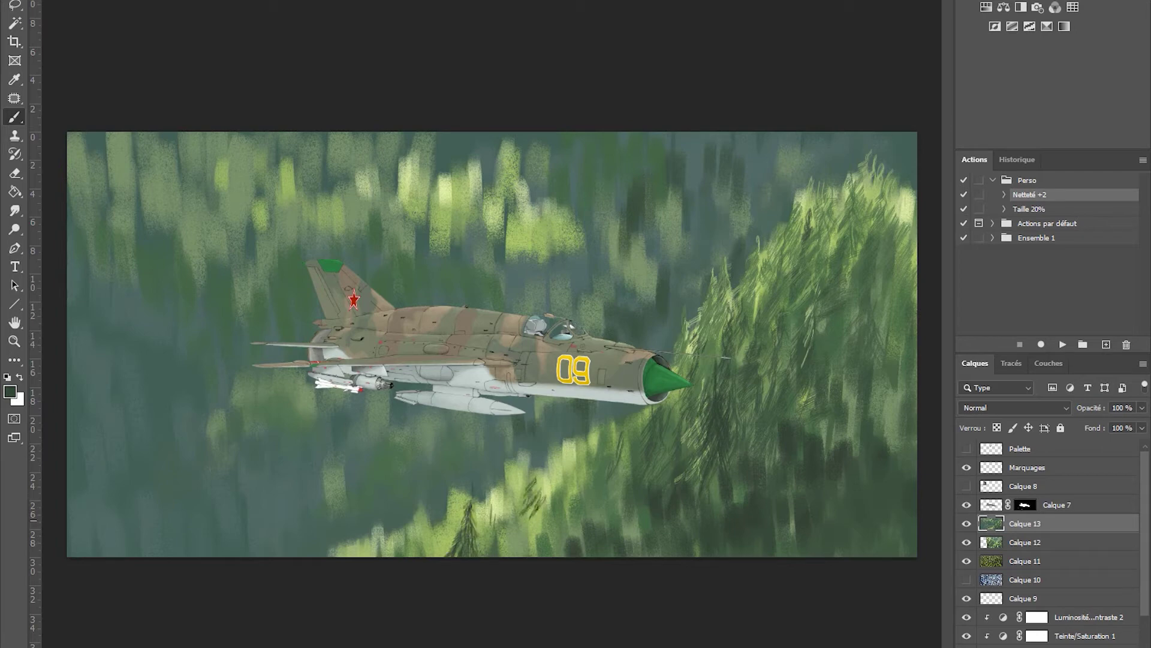
alt+click(557, 481)
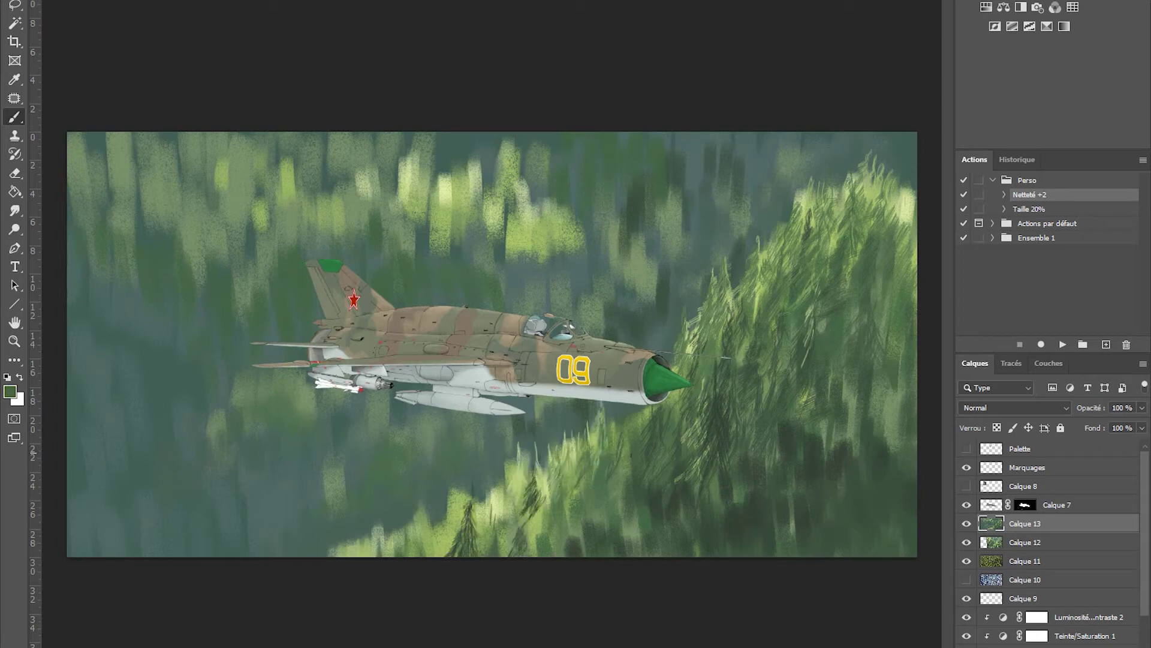
drag(767, 318, 781, 207)
Step: Paint light and dark foliage texture down the foreground slope and over the far hillside above and below the jet
alt+click(797, 244)
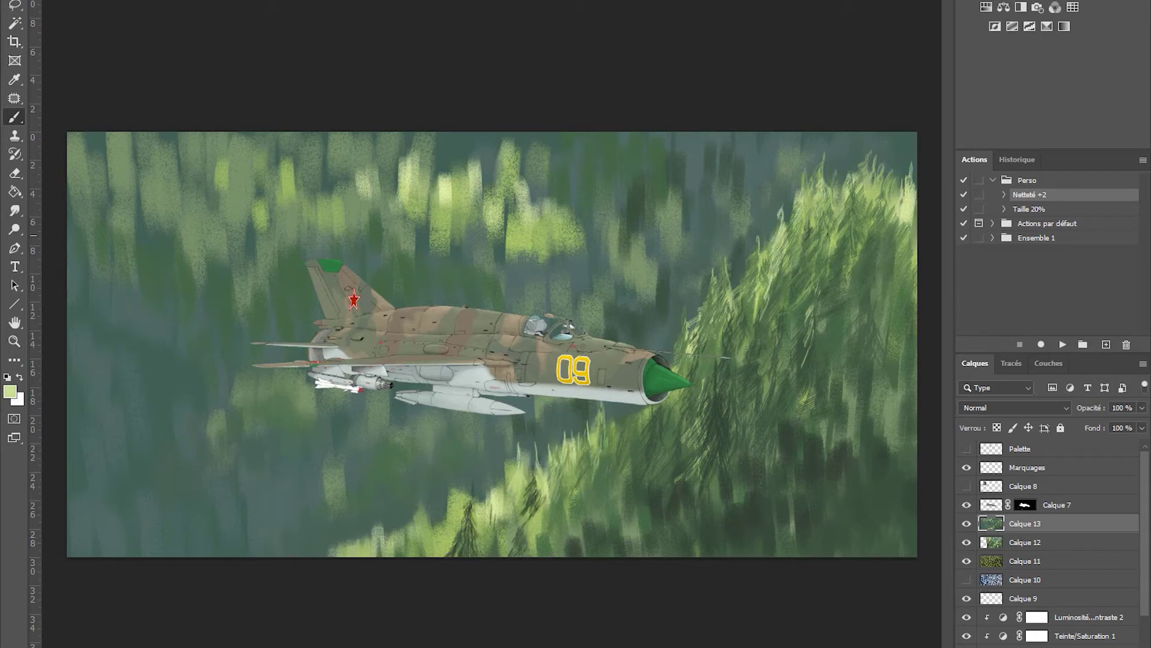
drag(887, 345, 877, 468)
alt+click(860, 401)
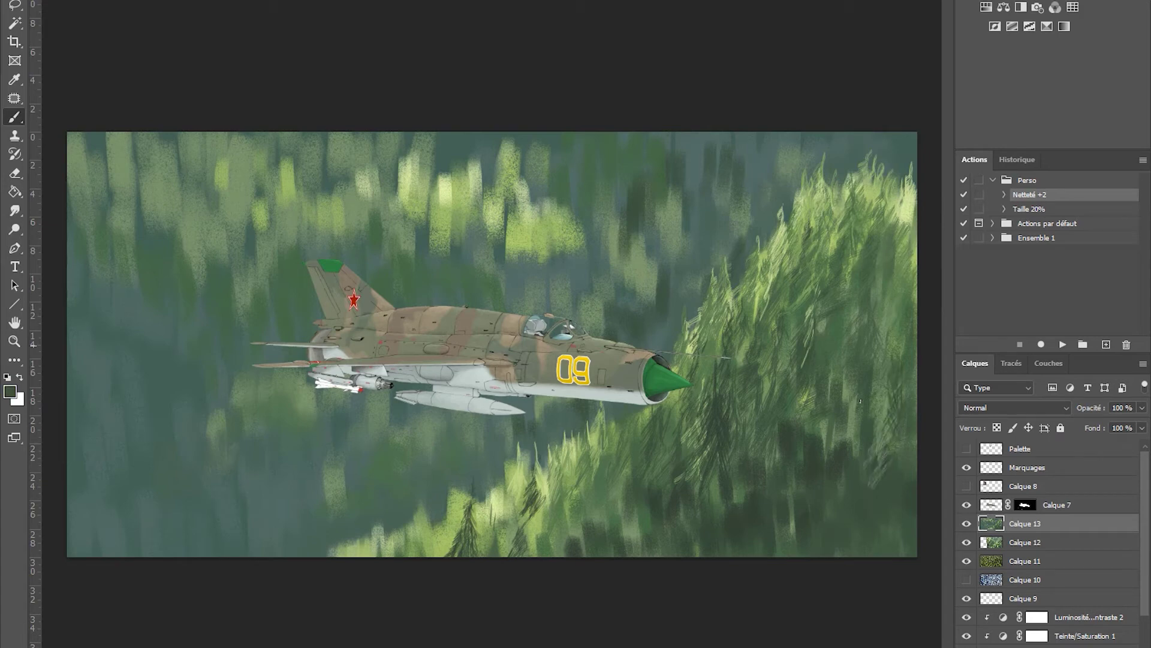
drag(831, 368, 495, 258)
drag(614, 461, 578, 501)
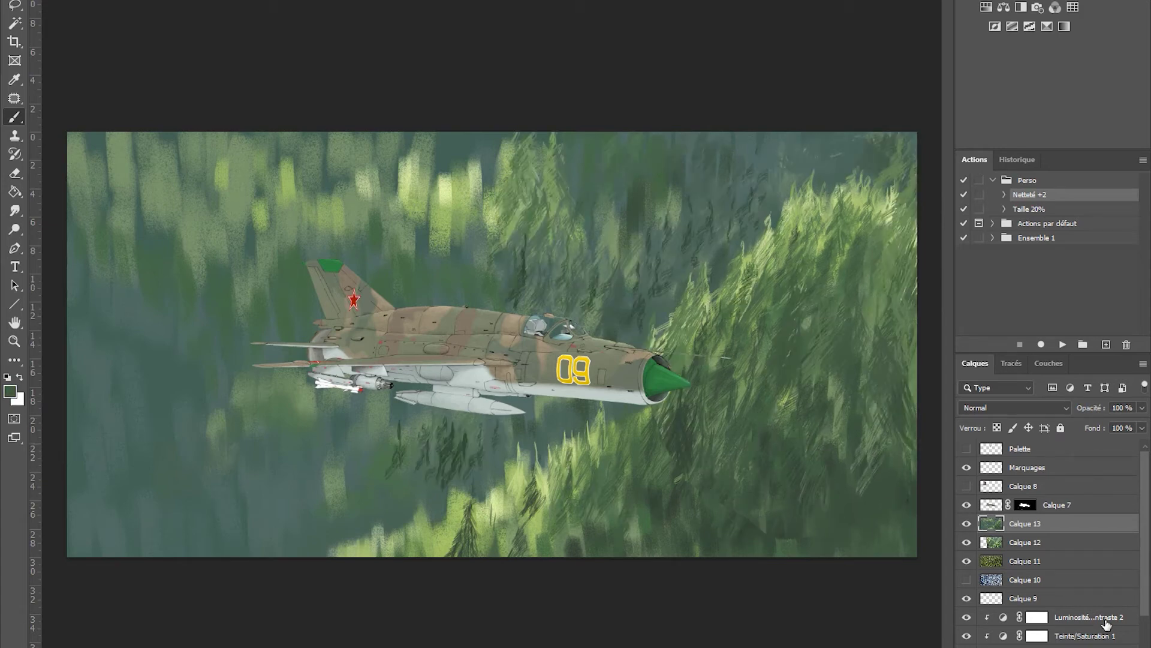
Step: Thin the dark panel line on the jet's spine and clean the small air scoop's outline on Calque 7
scroll(1106, 624, down, 3)
click(1043, 571)
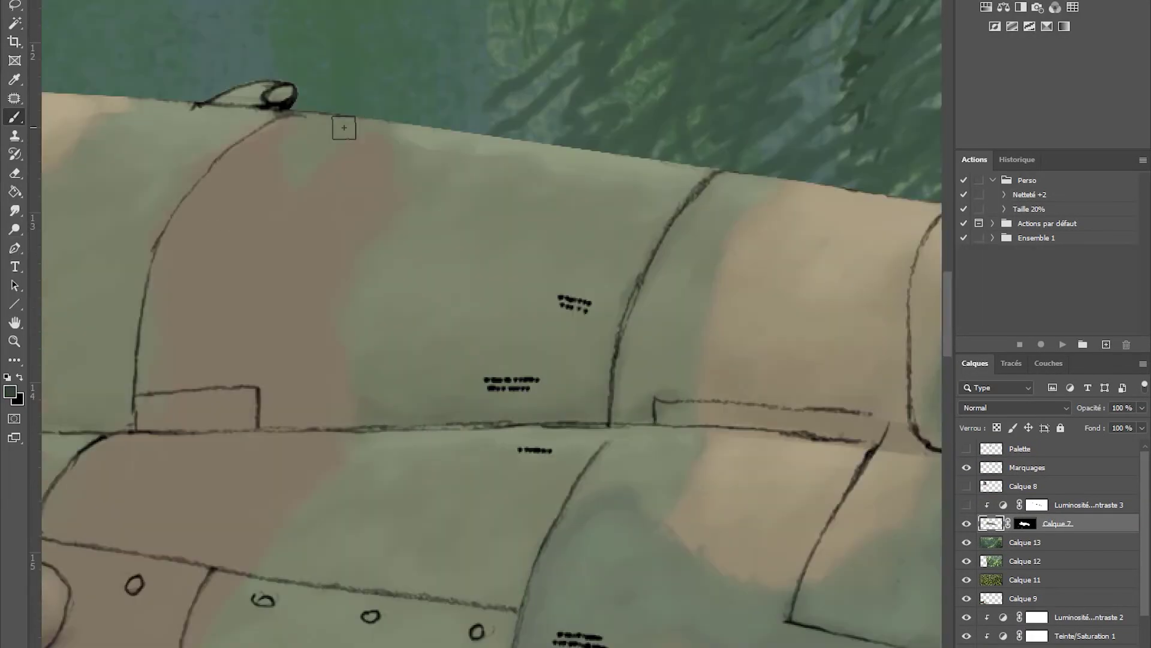
mouse_move(703, 196)
mouse_down()
mouse_move(638, 295)
mouse_move(607, 407)
mouse_up()
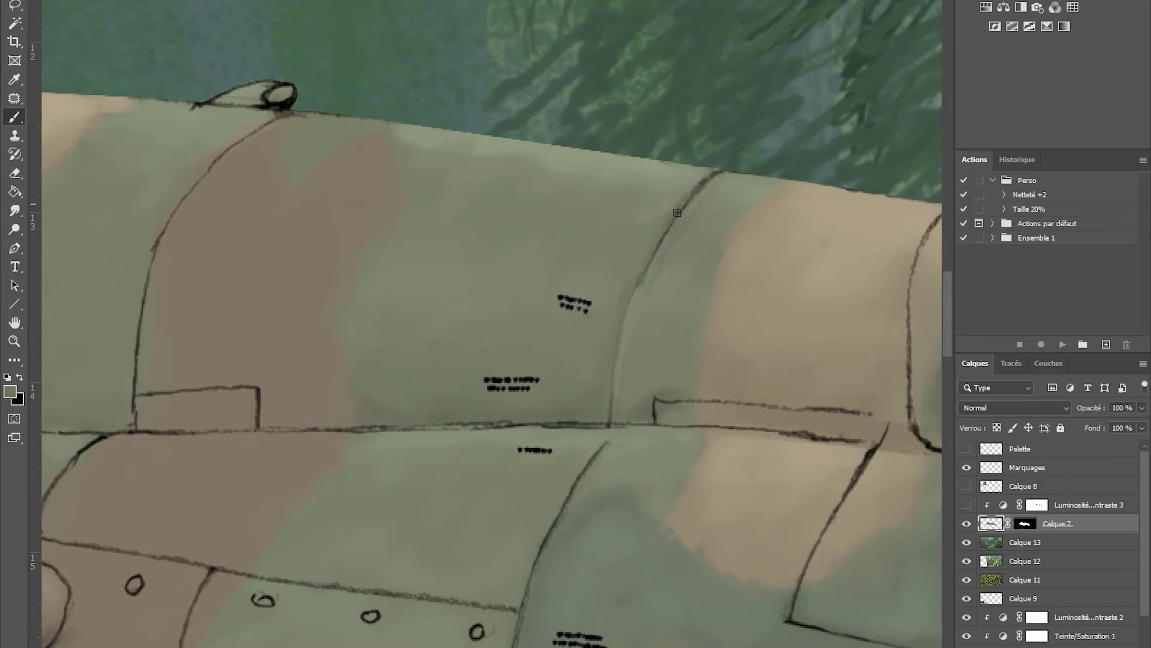
drag(677, 212, 882, 337)
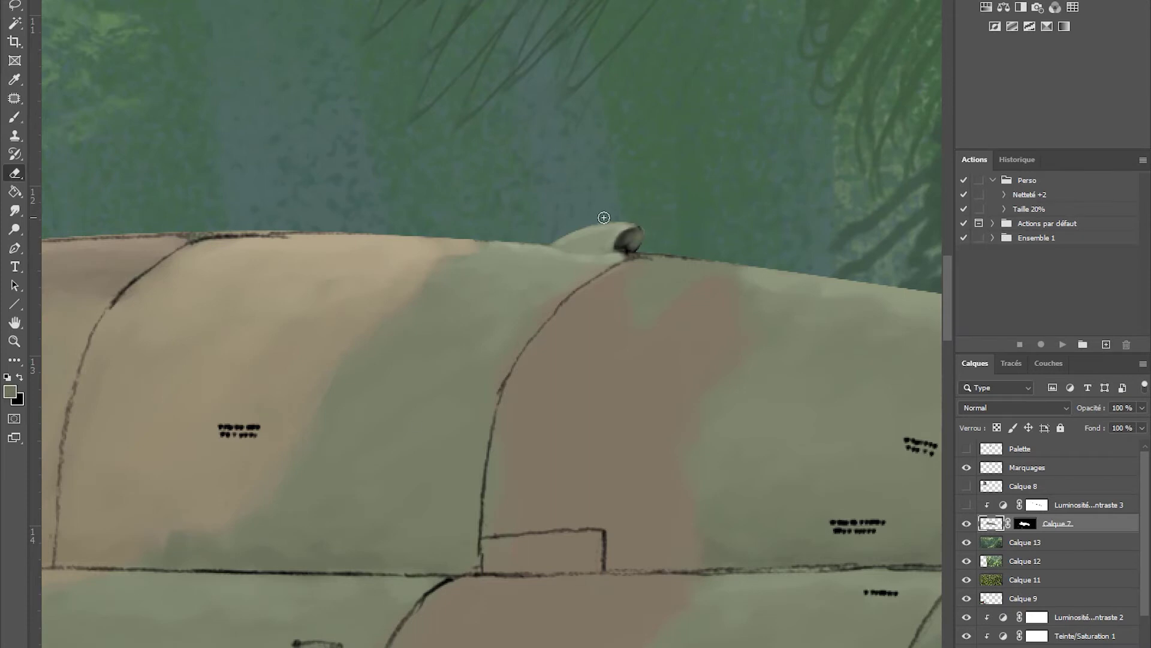
Step: Thin the curved panel seams and paint over the dark upper outline along the jet's spine toward the tail fin
scroll(735, 378, down, 3)
scroll(735, 377, left, 2)
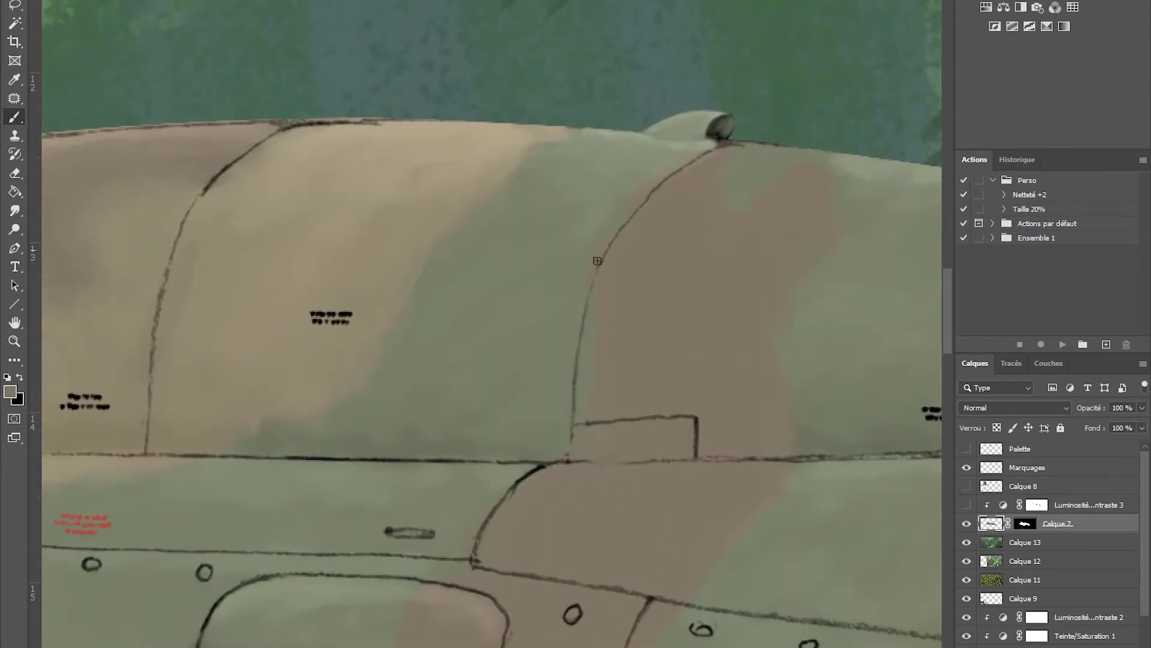
scroll(750, 148, left, 6)
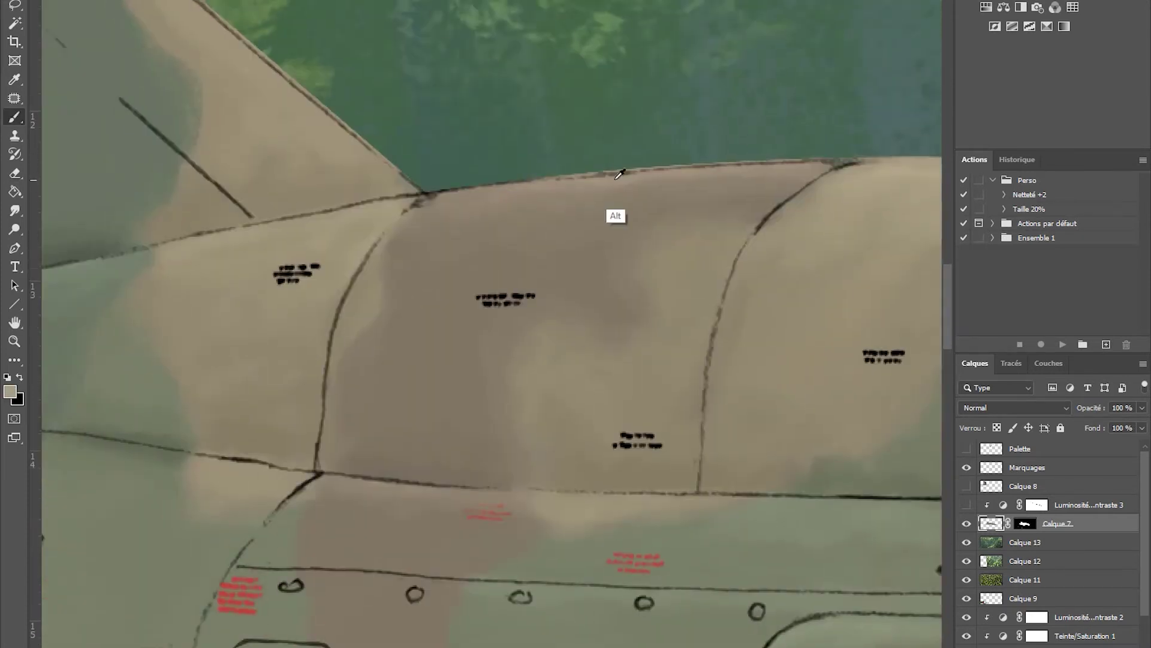
scroll(662, 172, left, 2)
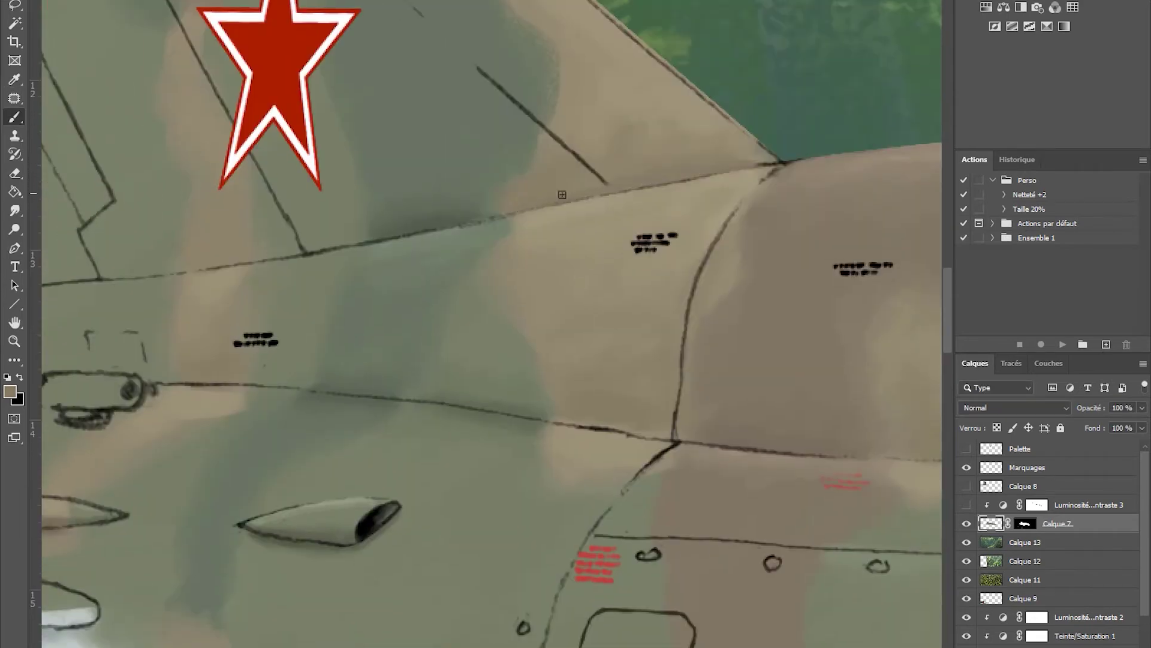
Step: Paint over the outline on the tail fin's leading edge and soften the fin panel lines around the red star
scroll(635, 252, up, 3)
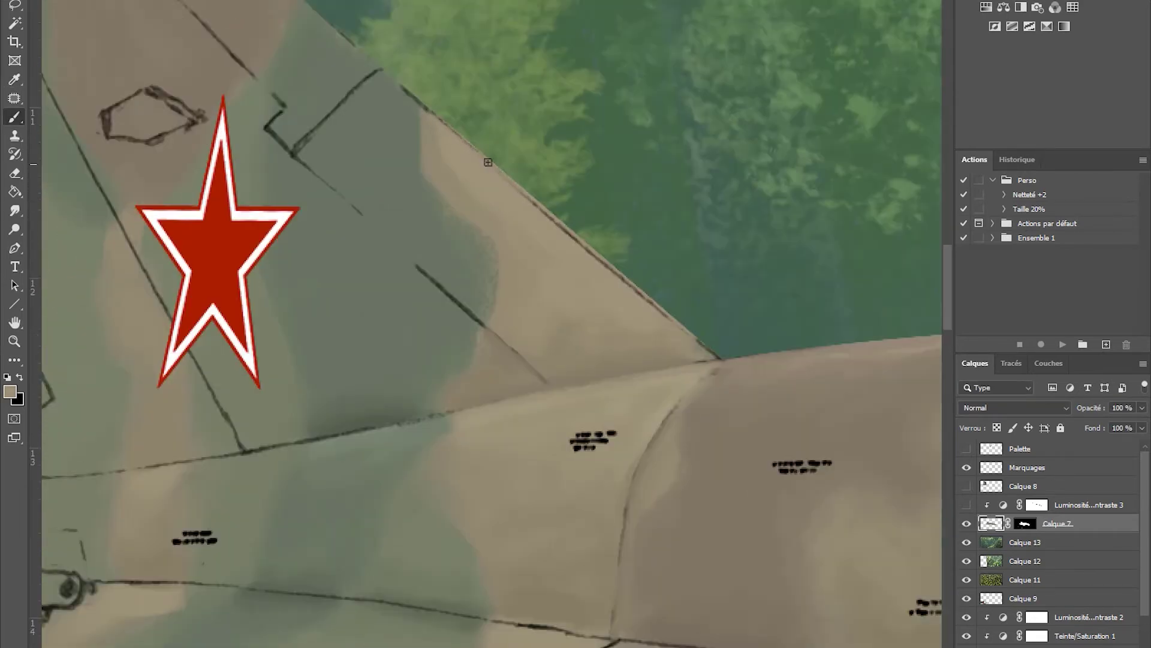
scroll(616, 302, right, 1)
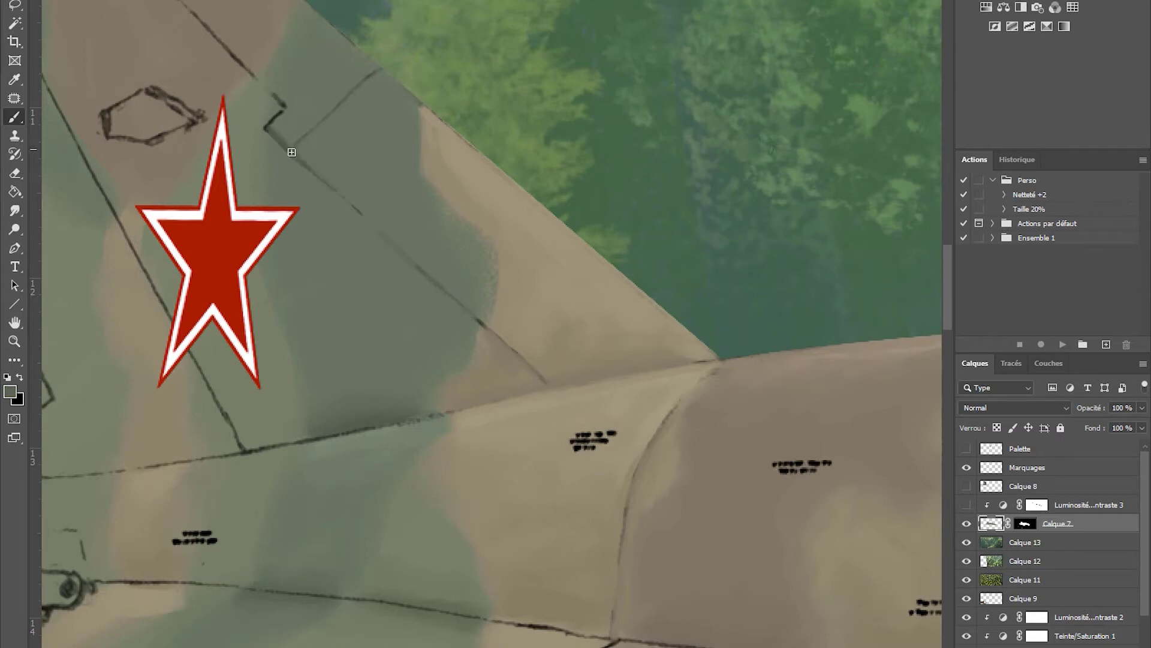
scroll(291, 153, left, 3)
scroll(585, 308, up, 1)
scroll(627, 316, up, 4)
scroll(464, 226, left, 2)
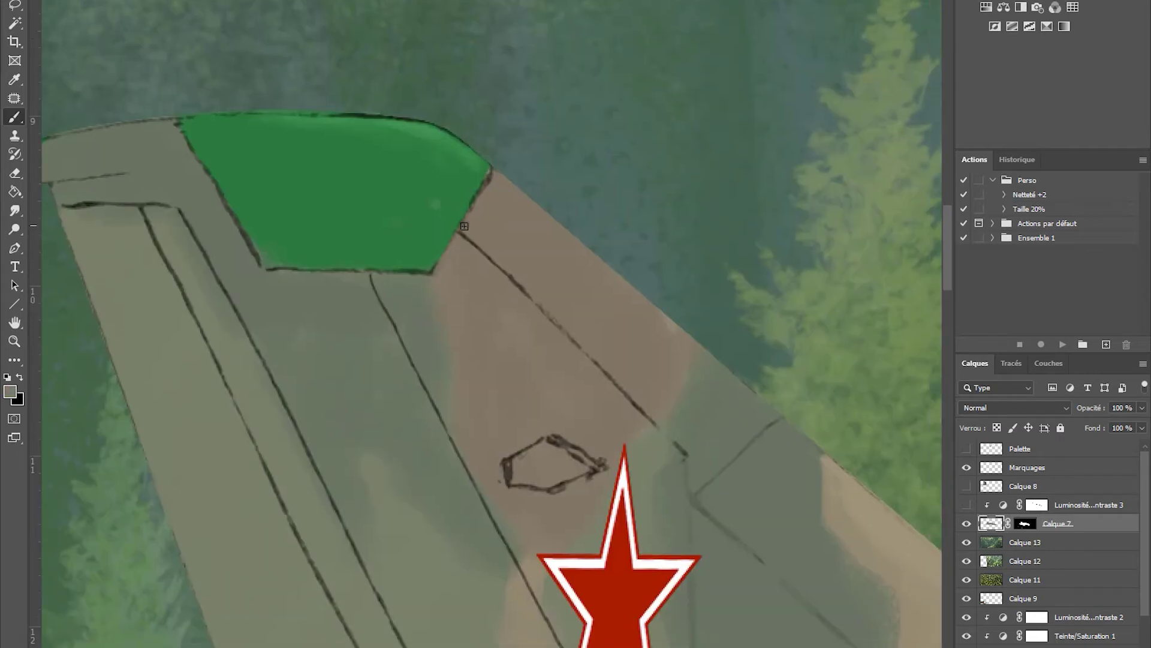
Step: Cover the black outlines around the green fin cap and along the fin's tip using sampled green and grey-green
scroll(473, 249, left, 4)
scroll(473, 249, up, 1)
alt+click(707, 260)
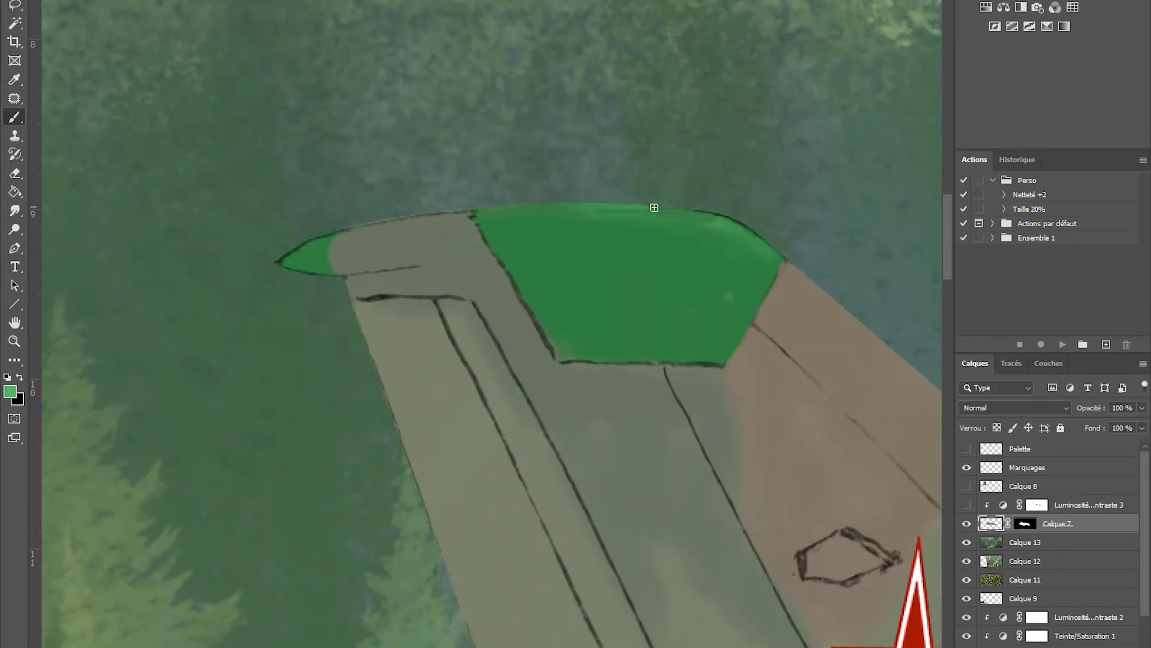
alt+click(348, 247)
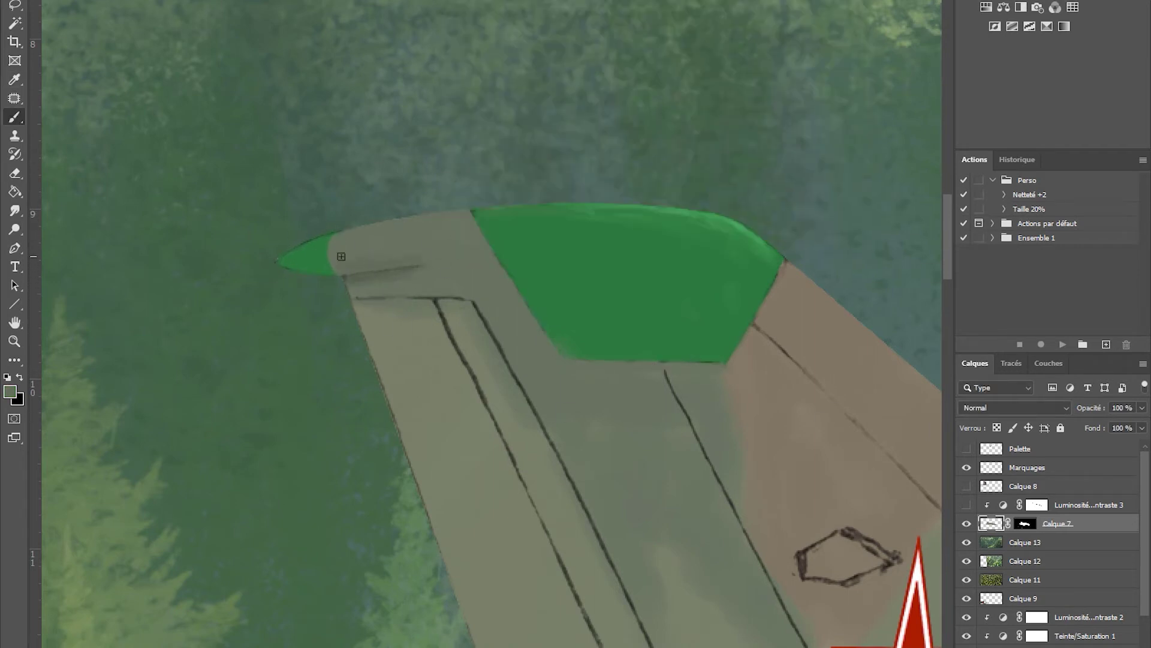
Step: Paint over the sketch line at the fin's base and thin the lower ends of the rudder panel lines
scroll(875, 347, down, 6)
scroll(876, 347, right, 3)
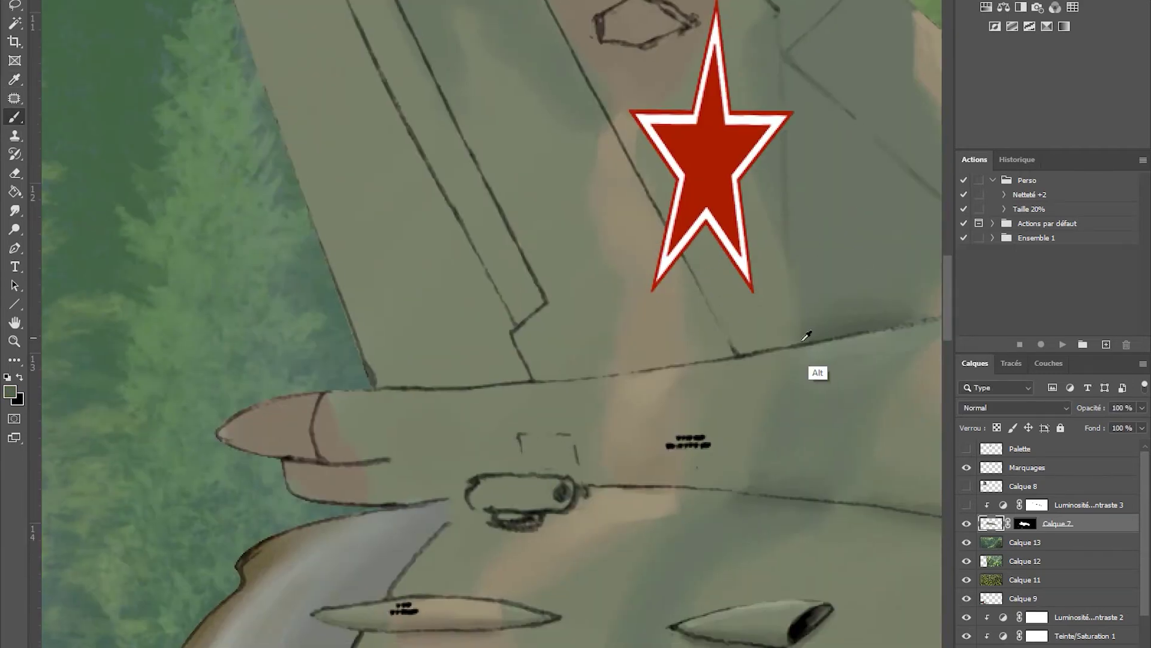
drag(384, 383, 424, 385)
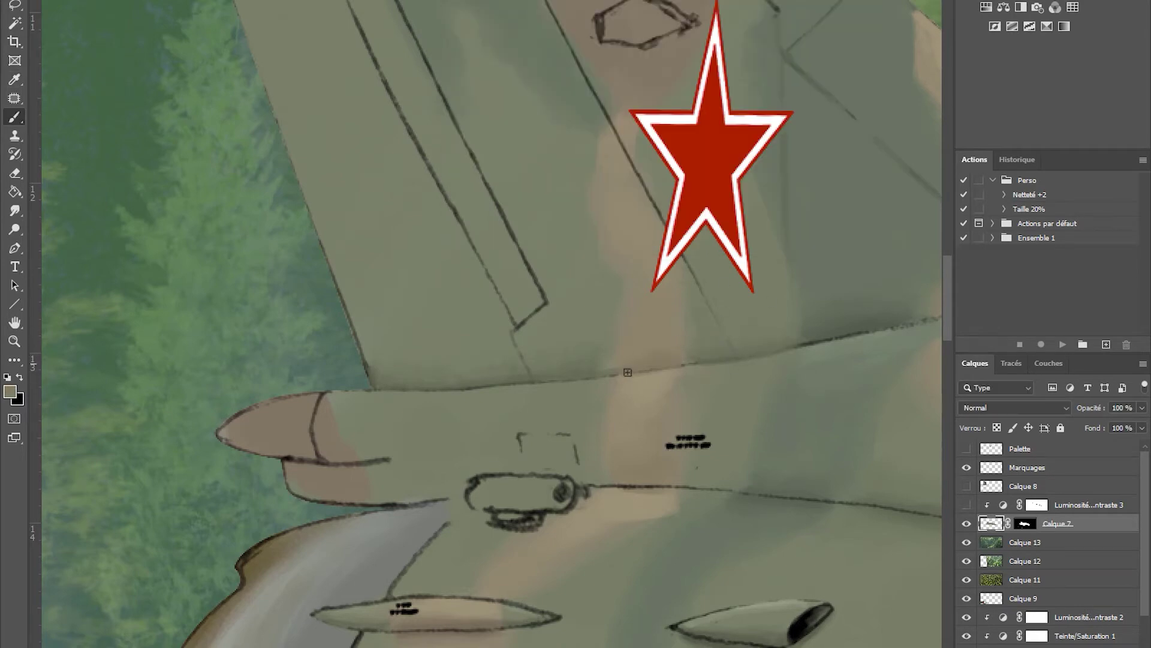
Step: Clean the outlines of the pointed fairing over the exhaust nozzle and of the small rounded scoop above it with sampled colours
scroll(855, 331, down, 3)
scroll(856, 331, right, 1)
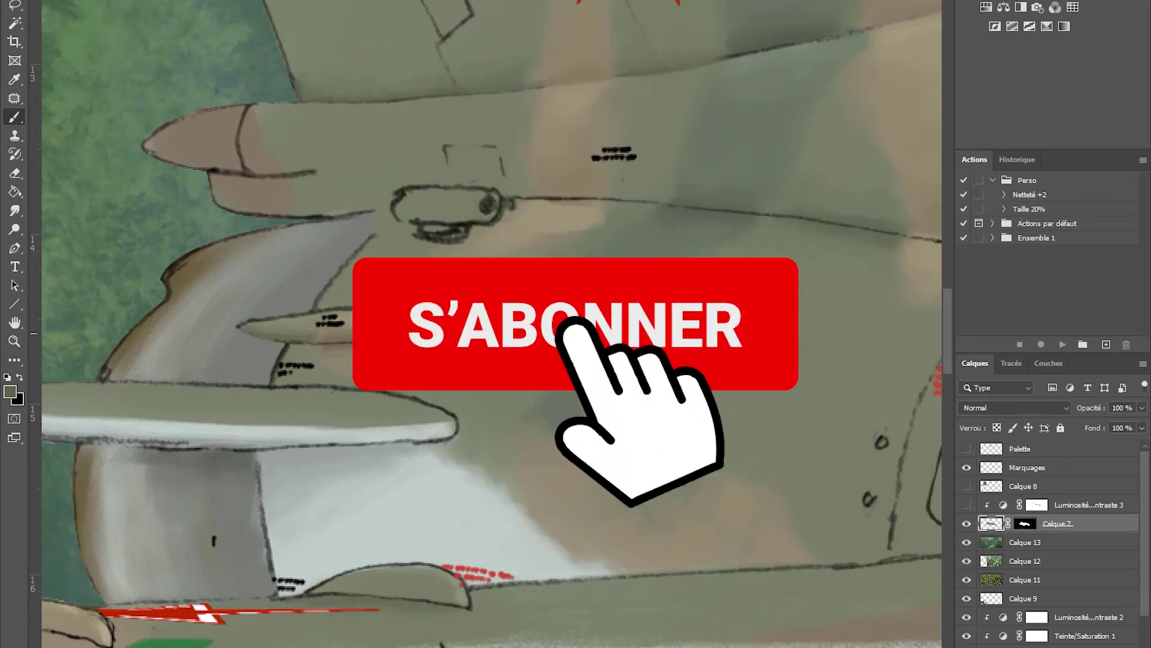
scroll(485, 323, down, 1)
scroll(486, 323, left, 3)
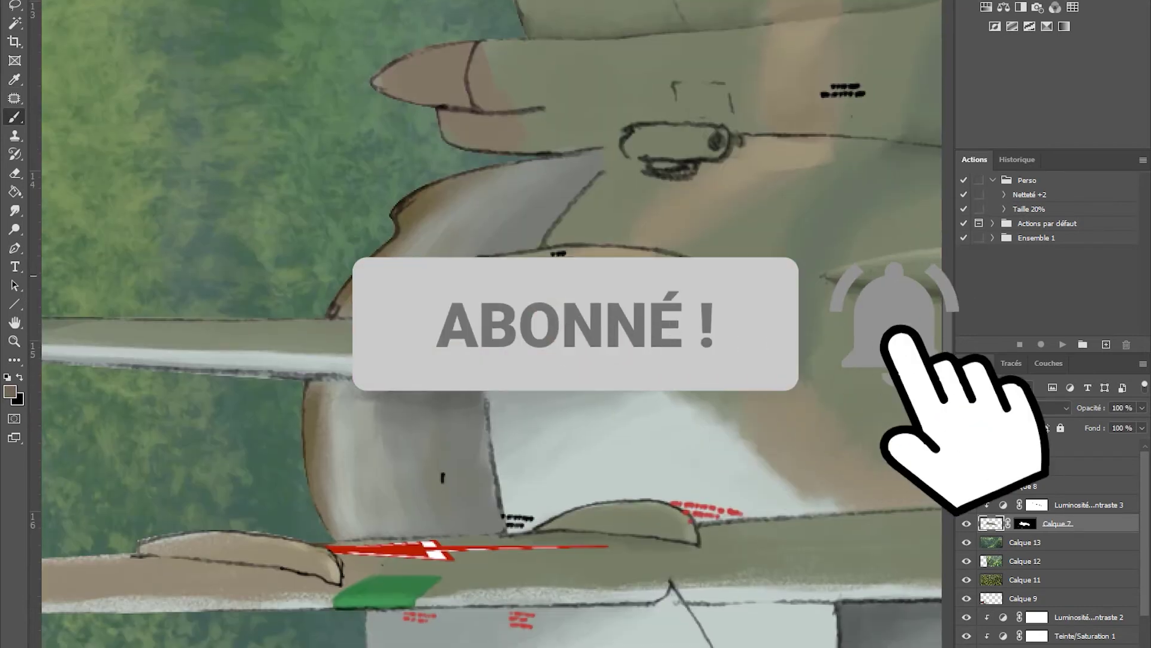
alt+click(470, 262)
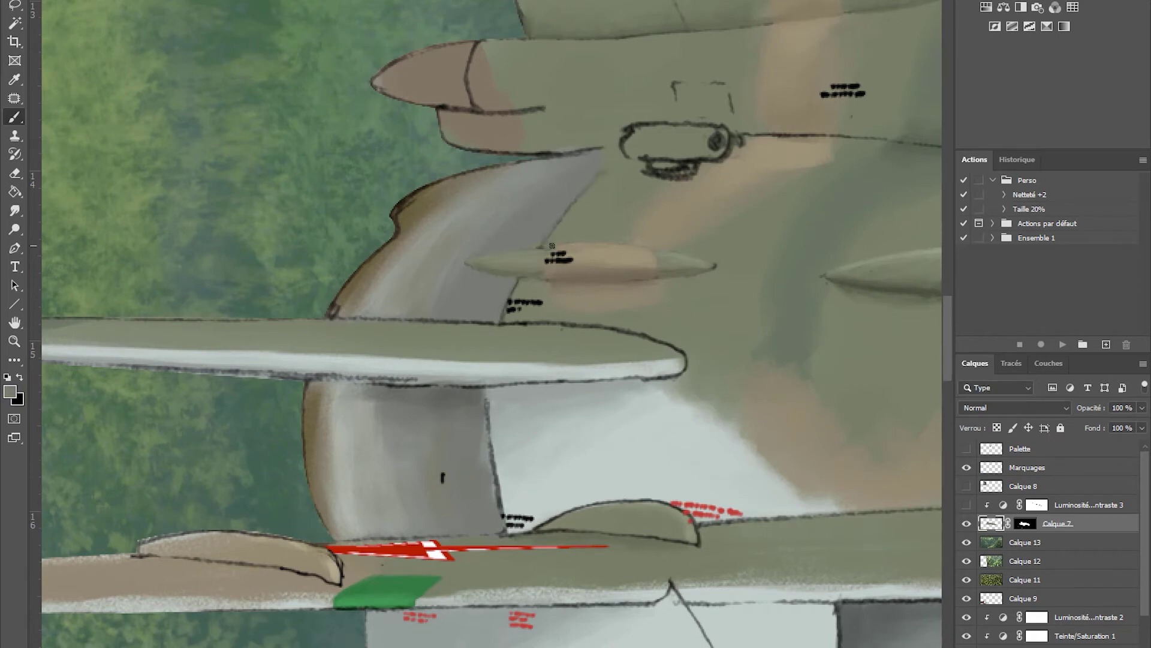
drag(642, 180, 691, 168)
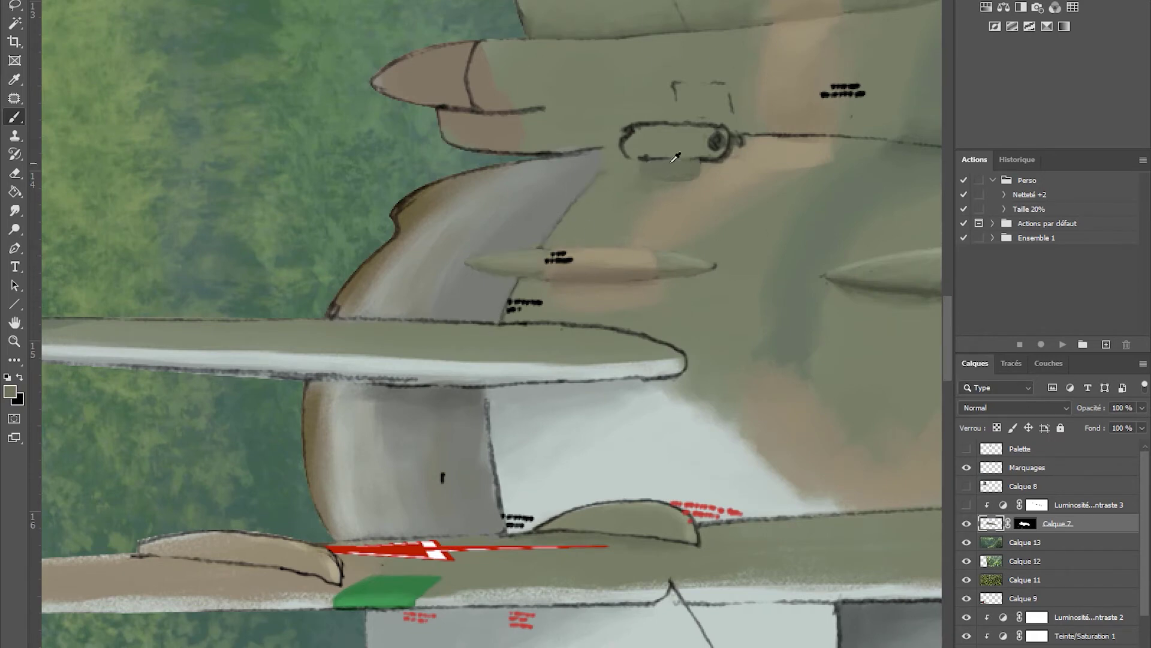
alt+click(659, 159)
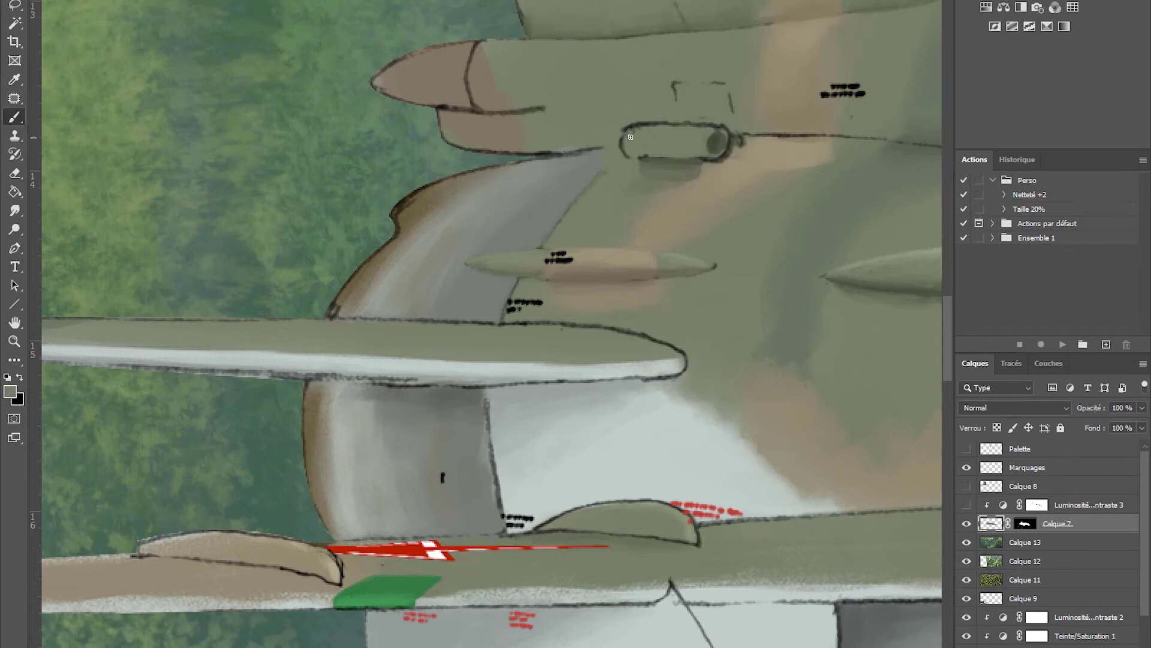
drag(725, 127, 626, 121)
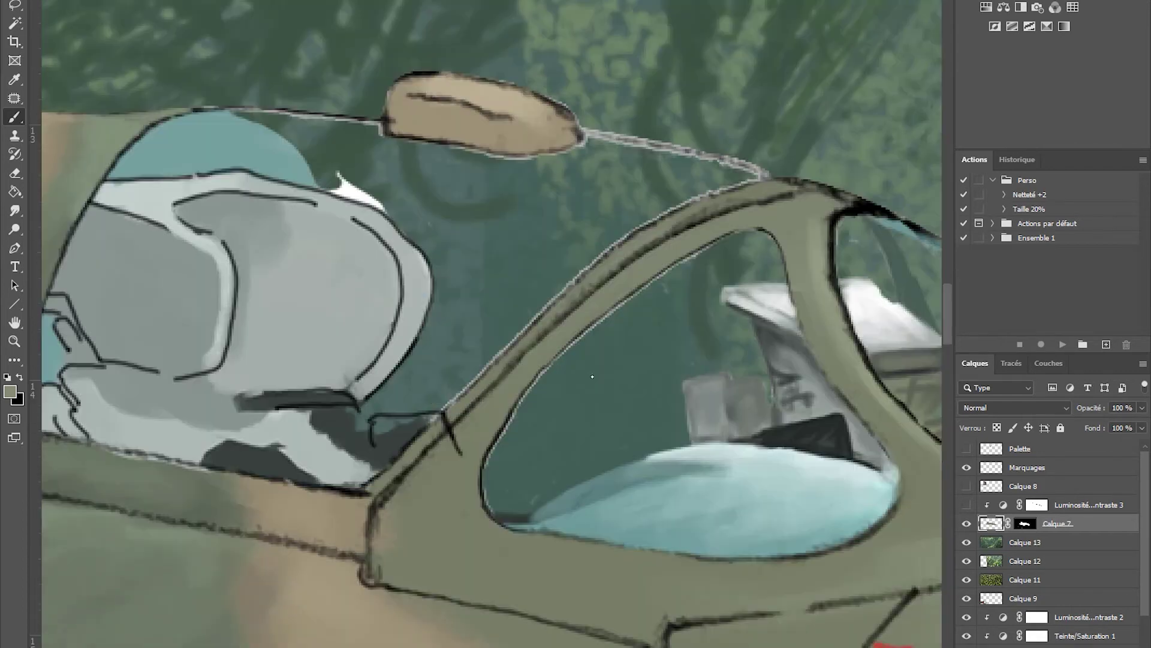
Step: Erase the pale fringe along the canopy frame and its upper edge line, and refine the outline around the windshield
key(e)
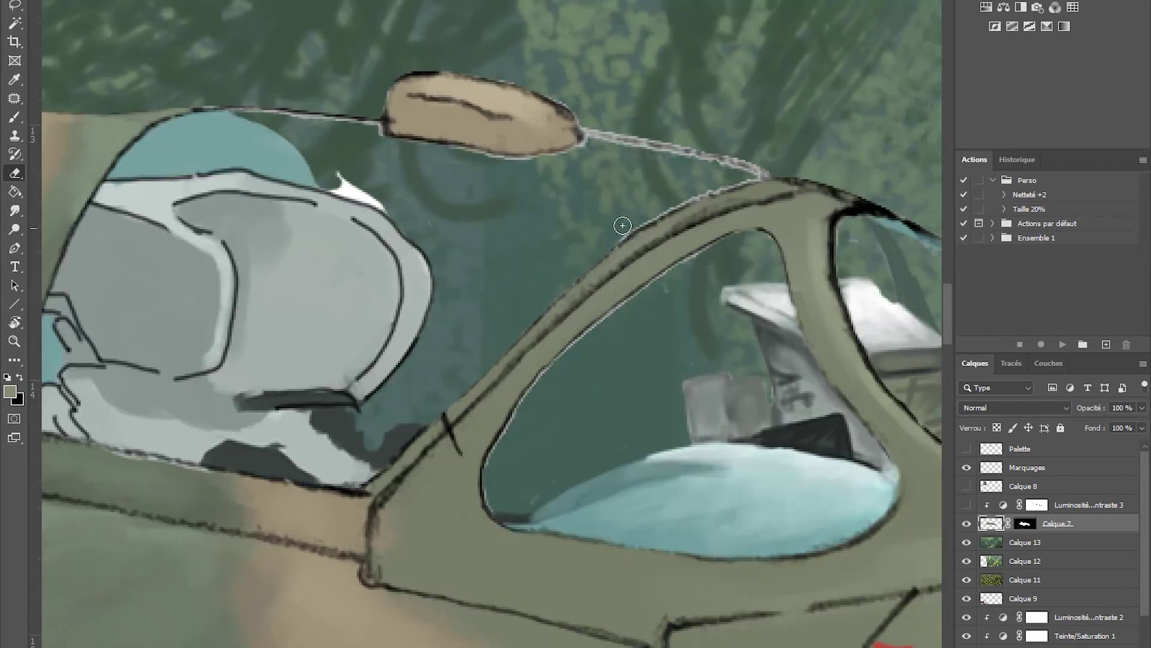
scroll(599, 246, up, 3)
drag(546, 239, 729, 278)
drag(300, 277, 346, 314)
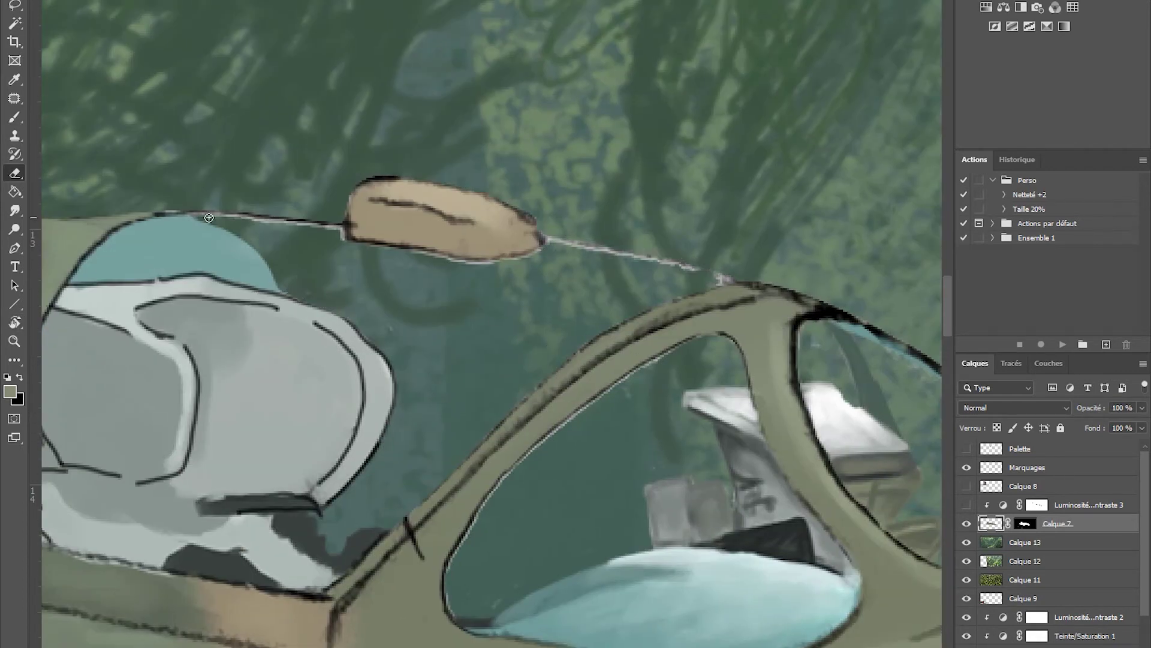
drag(482, 265, 17, 129)
key(b)
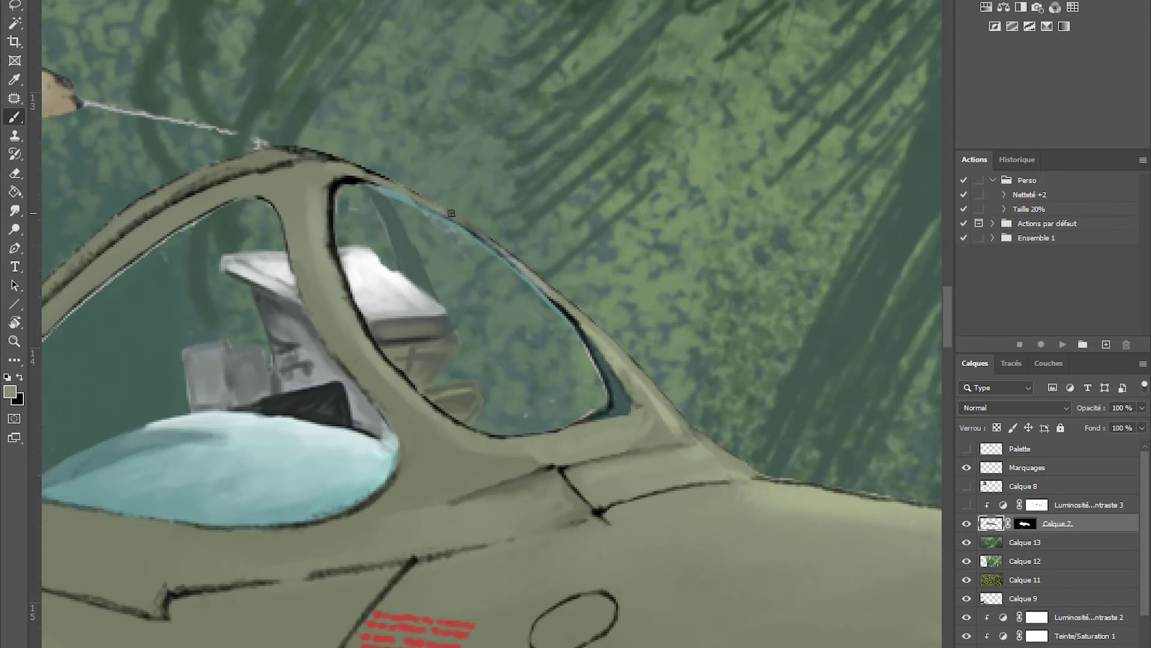
key(e)
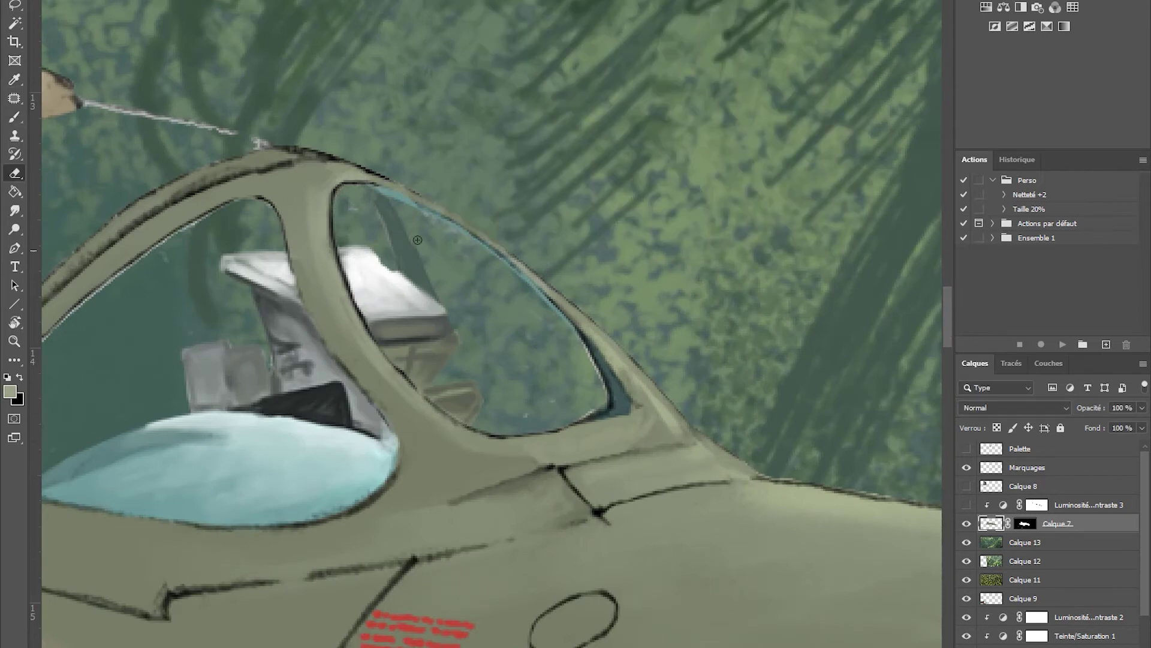
Step: Rotate the canvas and paint over the dark outline along the nose's upper edge and the bulge beside the probe fairing
scroll(337, 416, down, 2)
scroll(338, 416, left, 10)
scroll(718, 453, down, 5)
scroll(660, 275, right, 8)
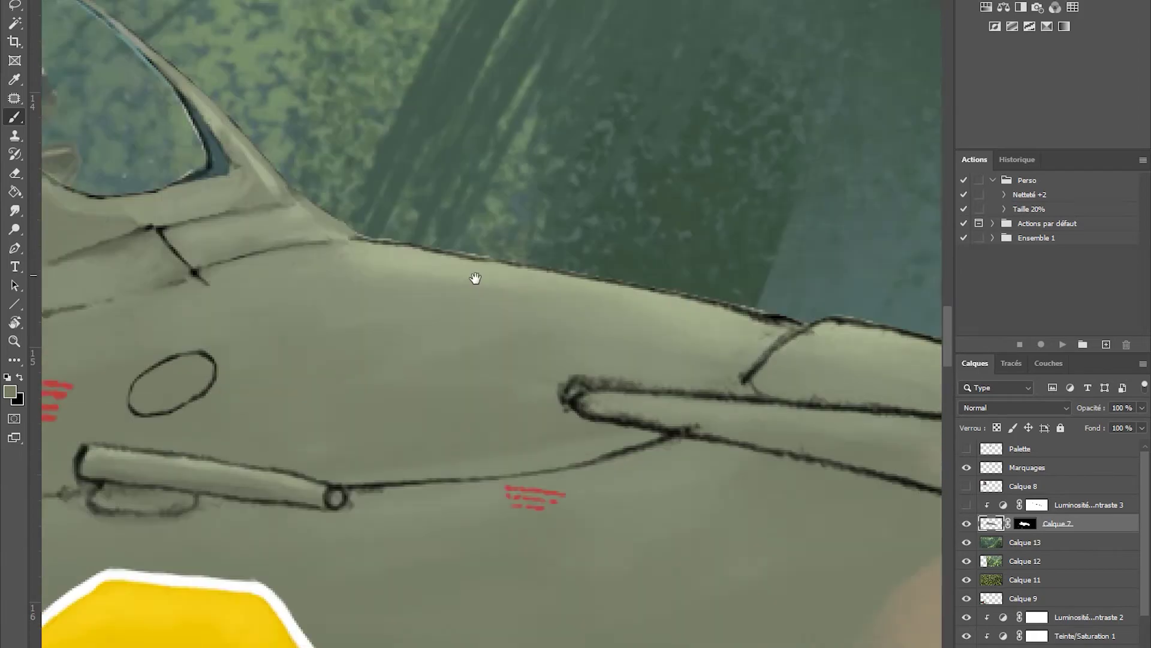
key(r)
drag(476, 278, 574, 403)
key(b)
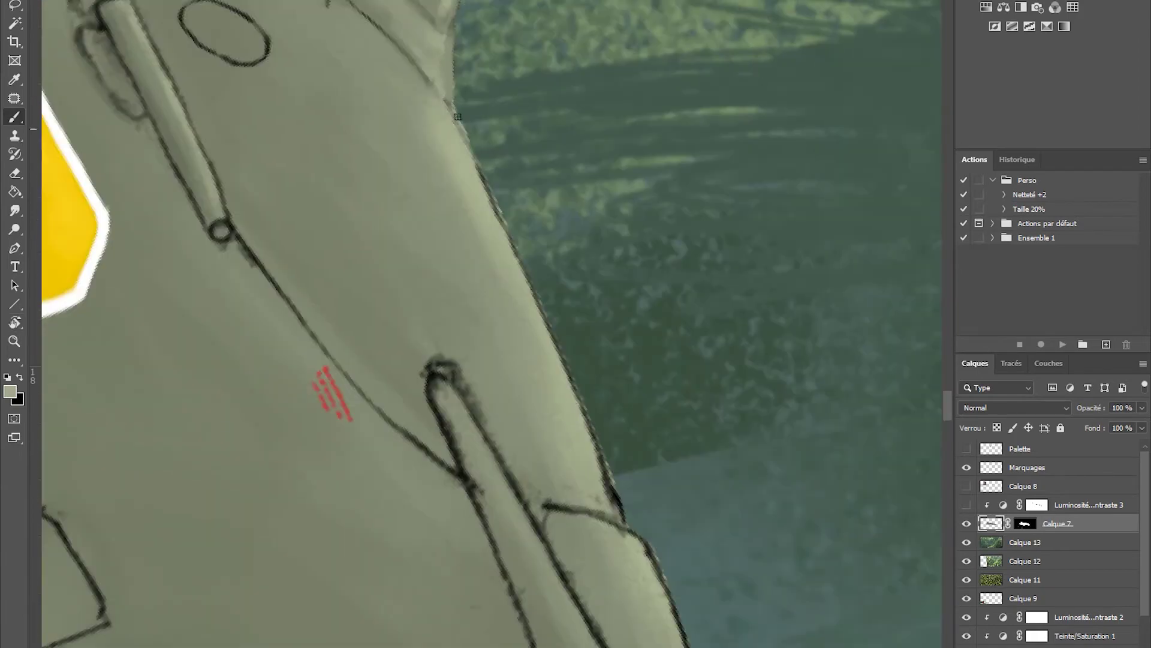
mouse_move(456, 114)
mouse_down()
mouse_move(601, 448)
mouse_move(540, 504)
mouse_up()
drag(443, 366, 546, 528)
scroll(546, 527, down, 4)
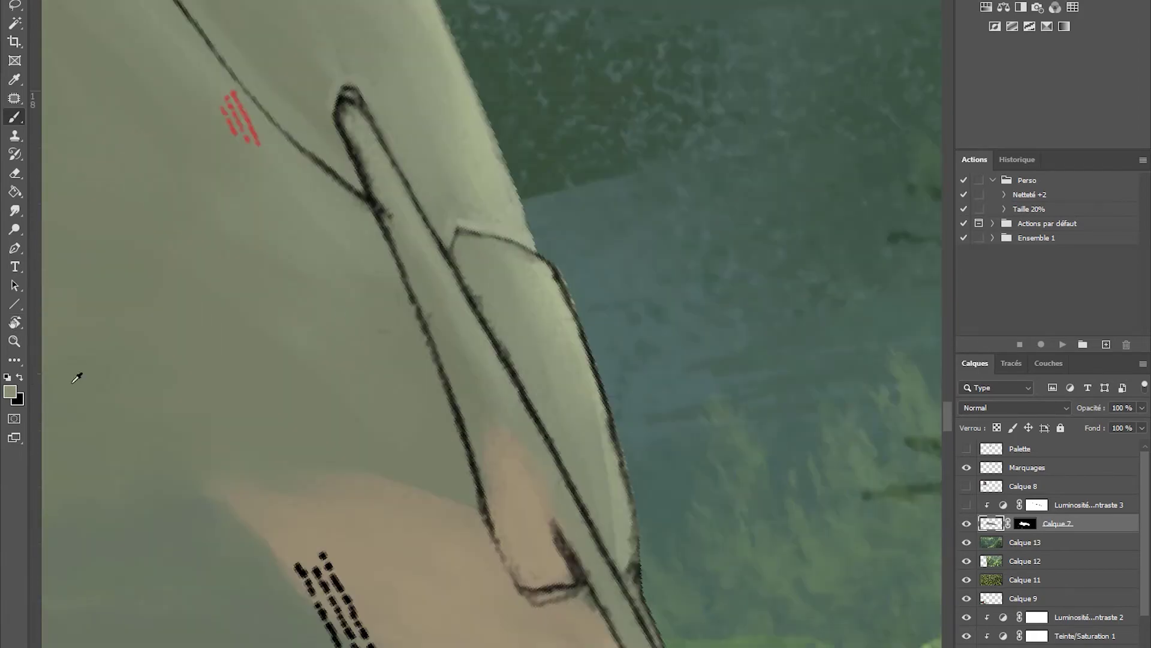
mouse_move(555, 267)
mouse_down()
mouse_move(623, 455)
mouse_move(638, 585)
mouse_up()
Step: Cover the black outline along the air inlet's tan outer lip down to its junction with the nose cone
scroll(631, 277, down, 6)
scroll(570, 315, down, 3)
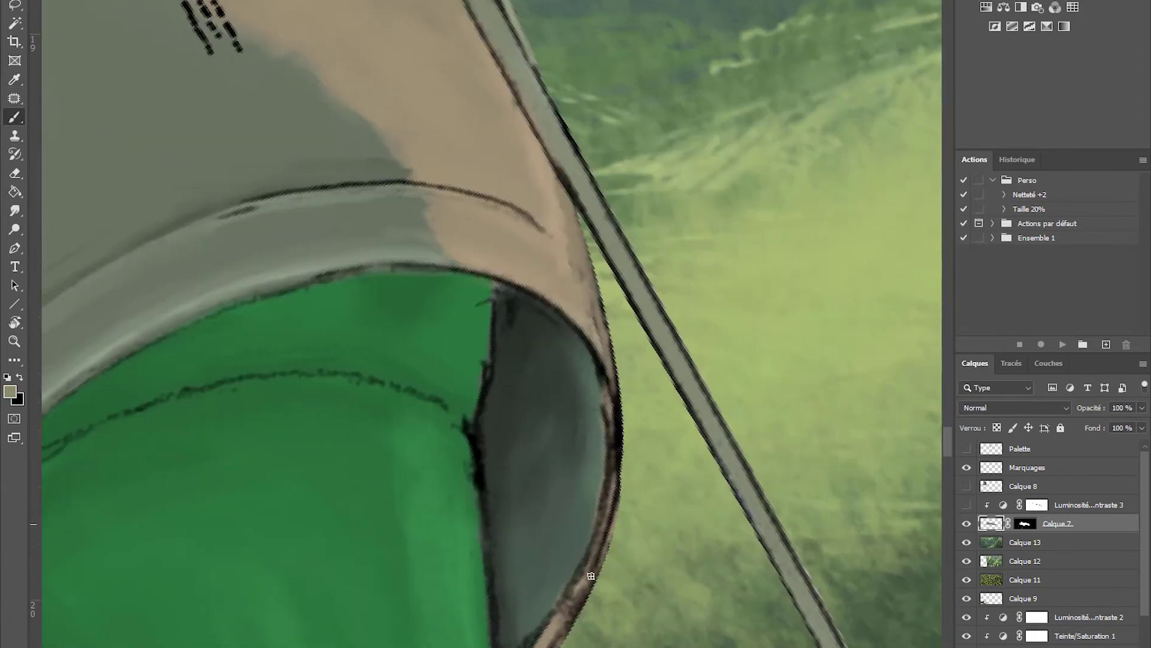
drag(591, 318, 614, 558)
drag(600, 294, 621, 510)
scroll(621, 510, down, 3)
drag(618, 414, 534, 576)
alt+click(534, 532)
Step: Clean the sketch lines between the inlet's dark interior and the green nose cone, down the cone's edge to its tip
alt+click(514, 308)
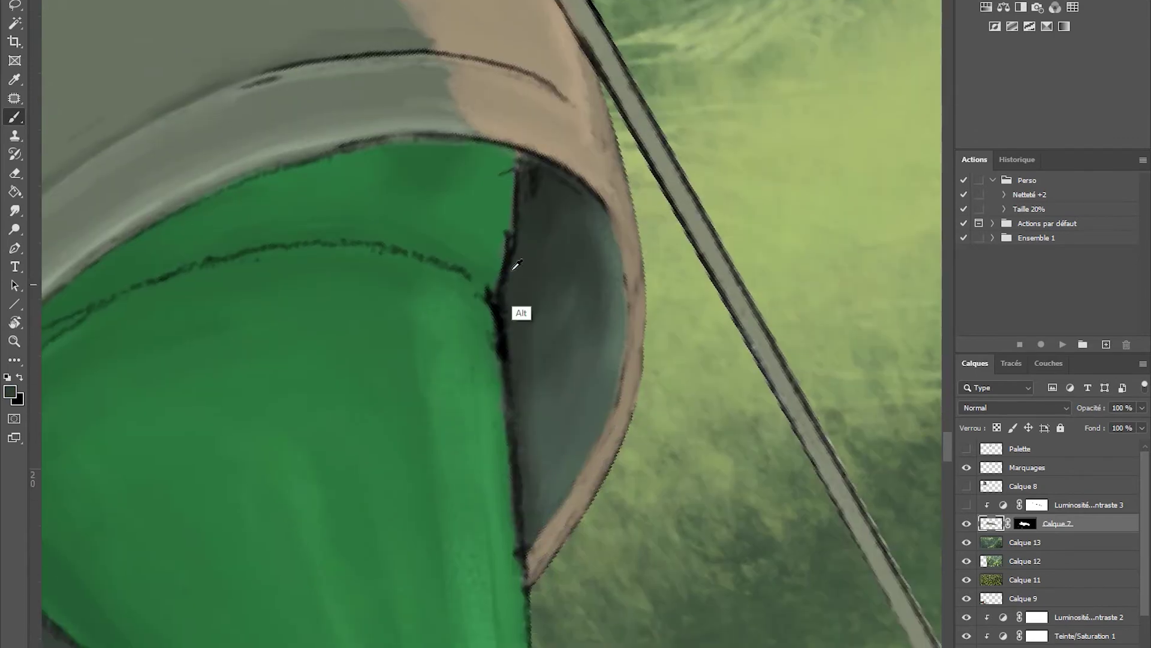
drag(512, 303, 526, 158)
drag(610, 214, 626, 300)
scroll(627, 300, down, 3)
alt+click(528, 360)
drag(540, 239, 528, 504)
scroll(528, 504, down, 3)
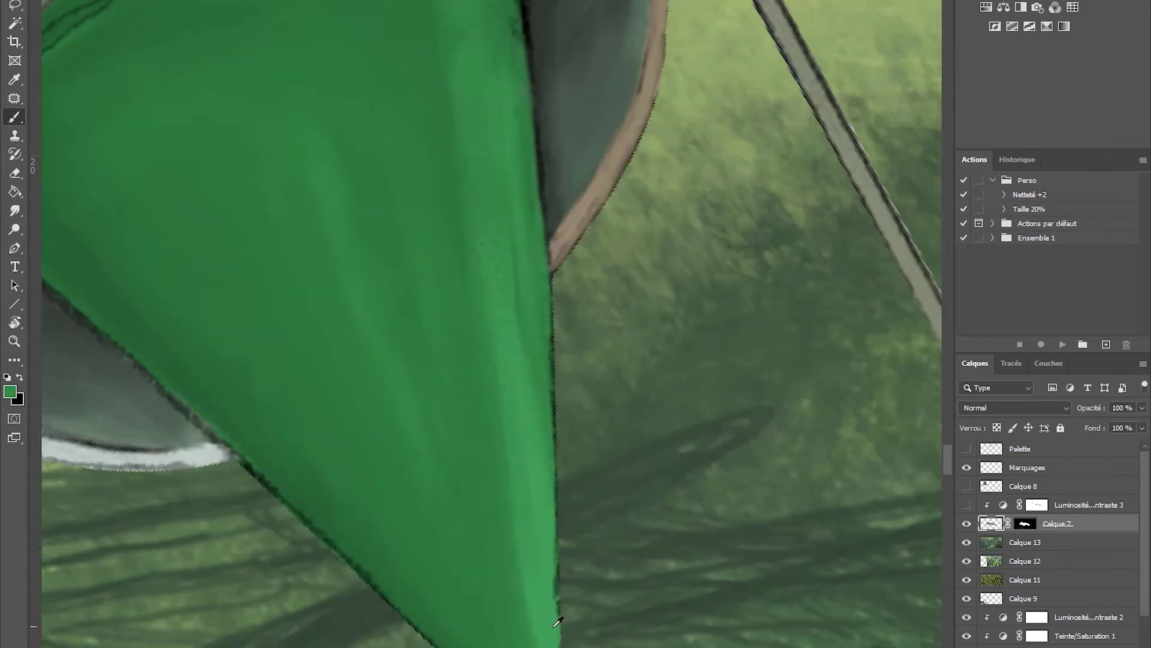
scroll(555, 460, down, 3)
mouse_move(555, 396)
mouse_down()
mouse_move(554, 461)
mouse_move(538, 466)
mouse_up()
Step: Refine the edge of the green cone against the lower inlet interior and thin the lines around the white lip
scroll(528, 450, up, 5)
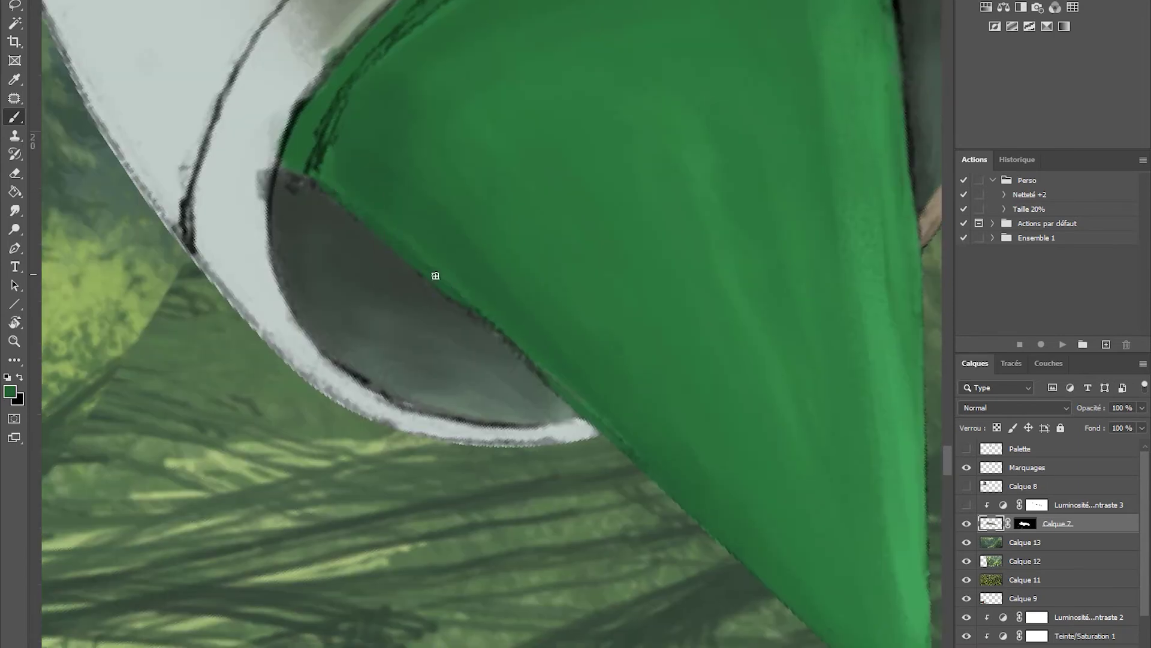
scroll(420, 300, up, 3)
scroll(650, 105, right, 3)
scroll(650, 105, up, 1)
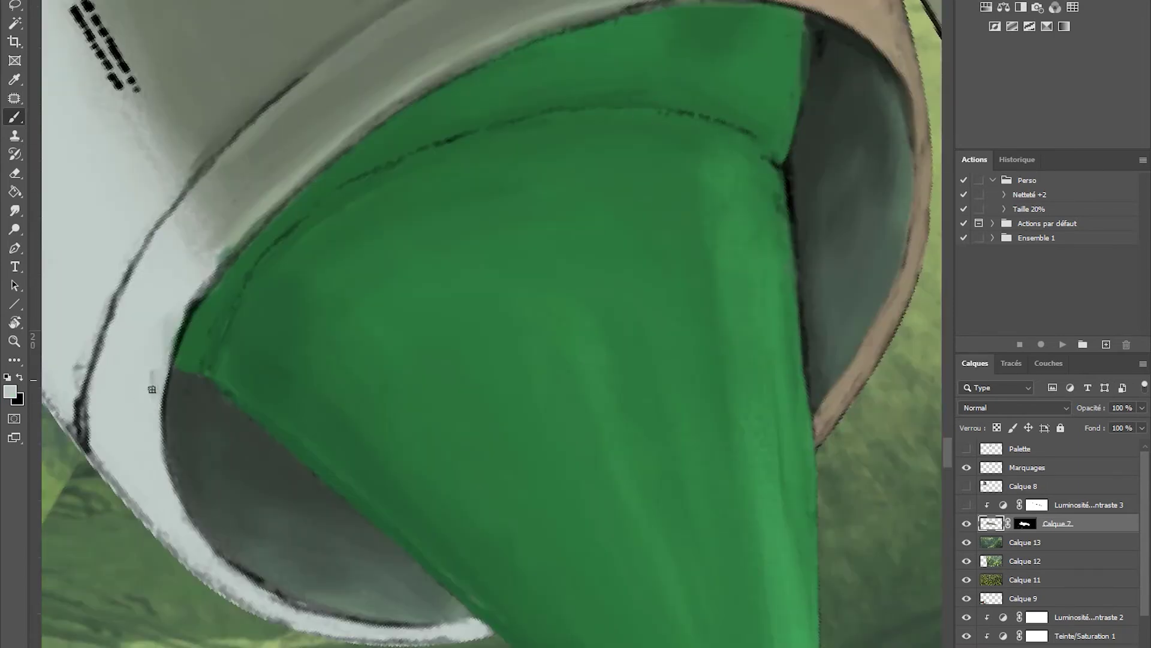
mouse_move(195, 297)
mouse_down()
mouse_move(270, 606)
mouse_move(455, 645)
mouse_up()
scroll(456, 645, left, 4)
scroll(456, 644, up, 1)
drag(336, 516, 471, 224)
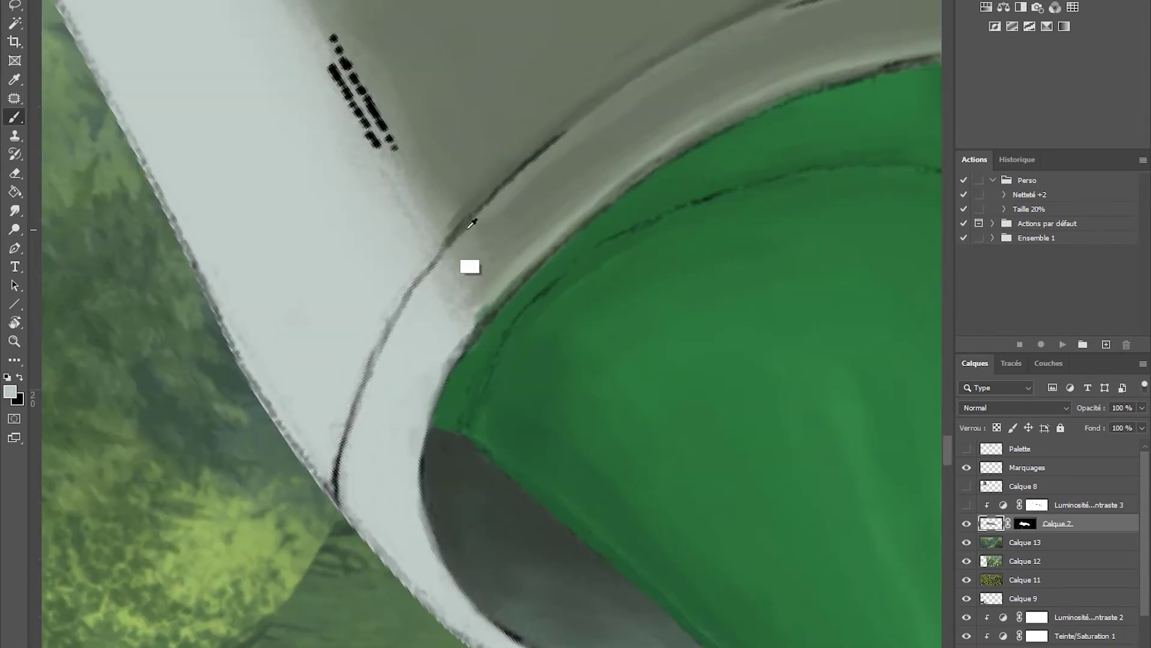
Step: Soften the curved seam behind the inlet's upper lip using colours sampled from the camouflage
scroll(807, 155, right, 2)
scroll(807, 155, up, 2)
alt+click(807, 155)
scroll(900, 235, right, 4)
scroll(899, 235, up, 1)
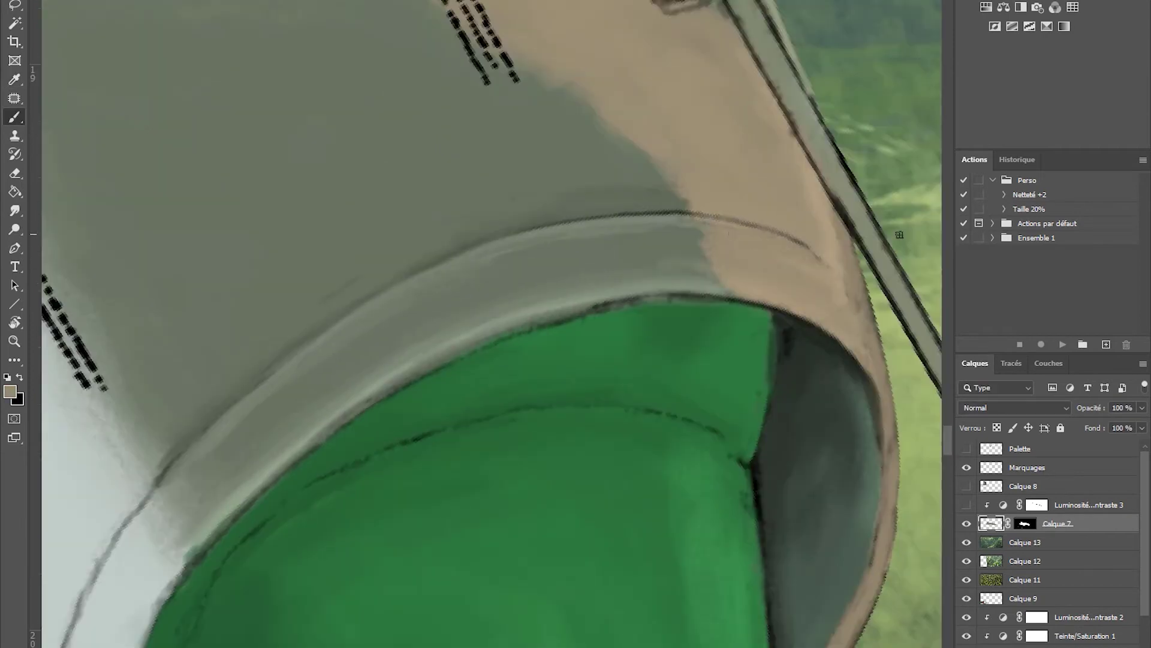
Step: Set the background colour to tan and paint over the sketch lines at the tan end of the probe fairing
scroll(899, 235, up, 5)
click(17, 398)
key(Return)
key(b)
mouse_move(579, 324)
mouse_down()
mouse_move(549, 379)
mouse_move(587, 377)
mouse_up()
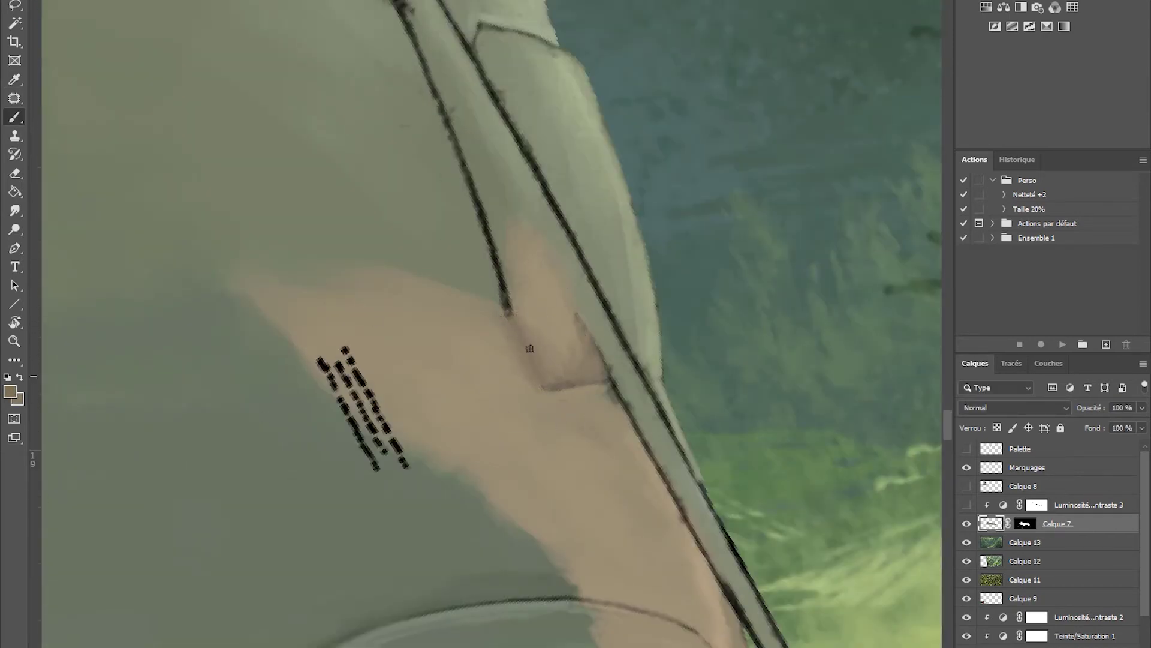
Step: Paint over and erase the dark outlines along both sides of the long nose probe
scroll(621, 384, down, 6)
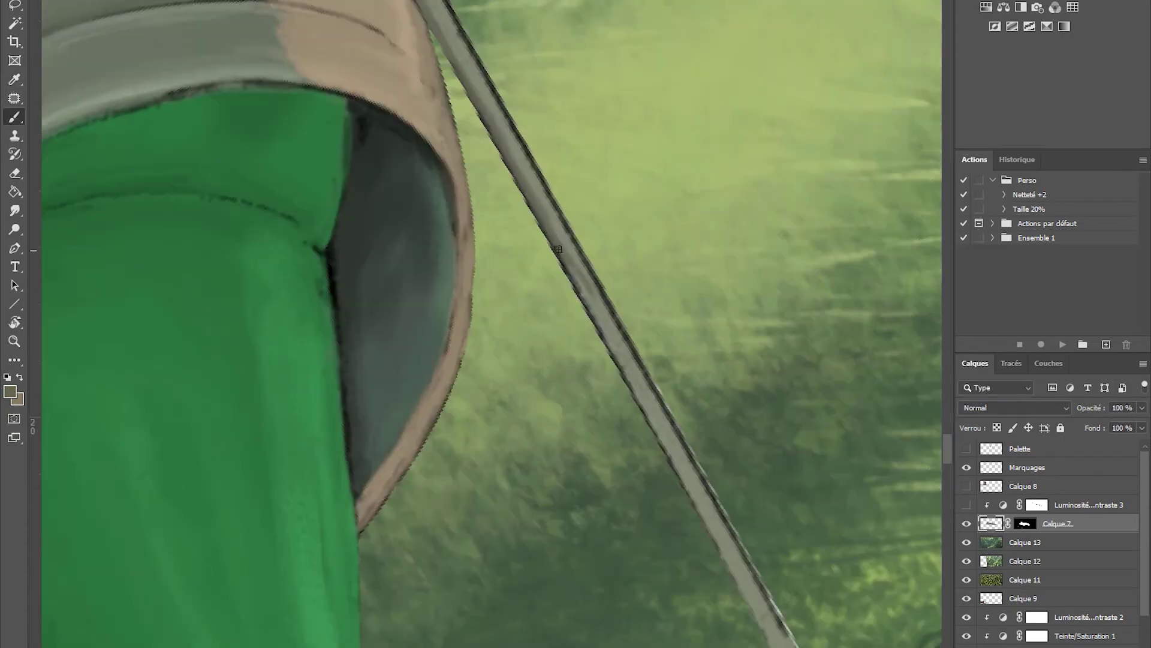
scroll(625, 316, down, 3)
scroll(405, 246, up, 2)
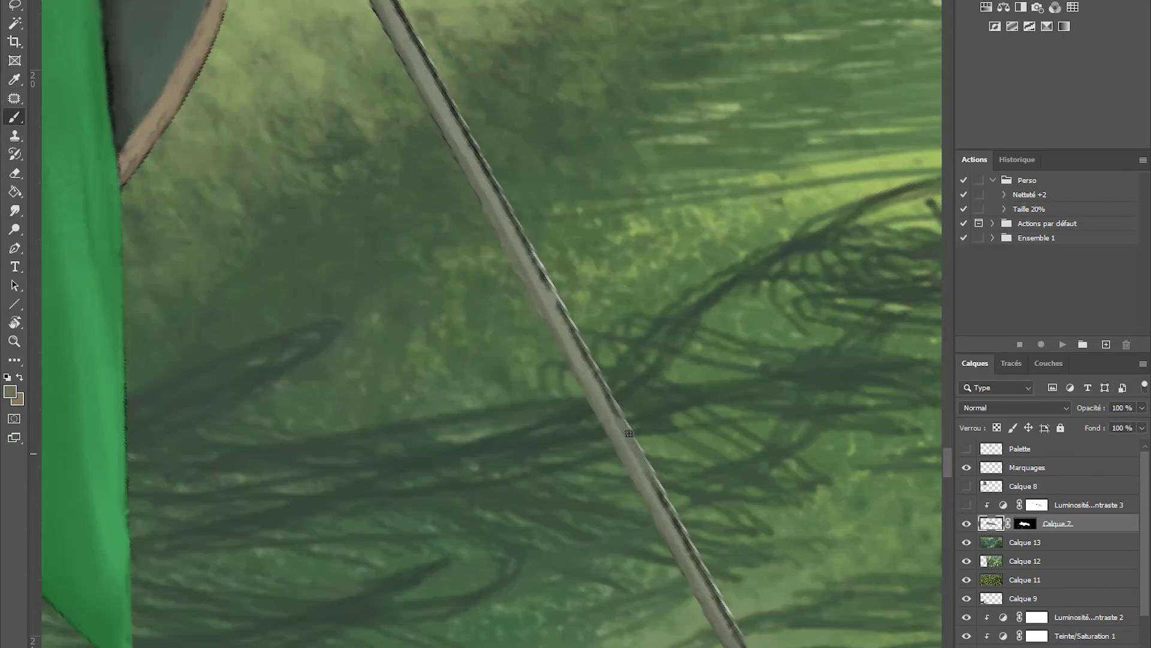
scroll(507, 100, down, 5)
key(e)
scroll(409, 34, up, 4)
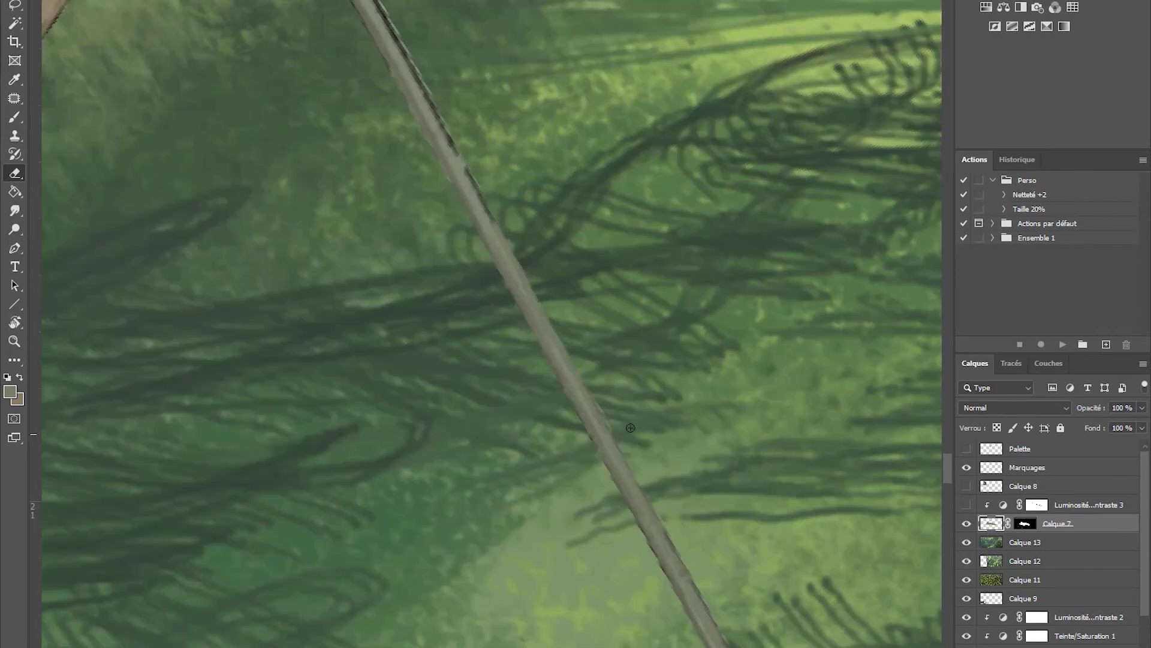
key(b)
scroll(377, 96, up, 4)
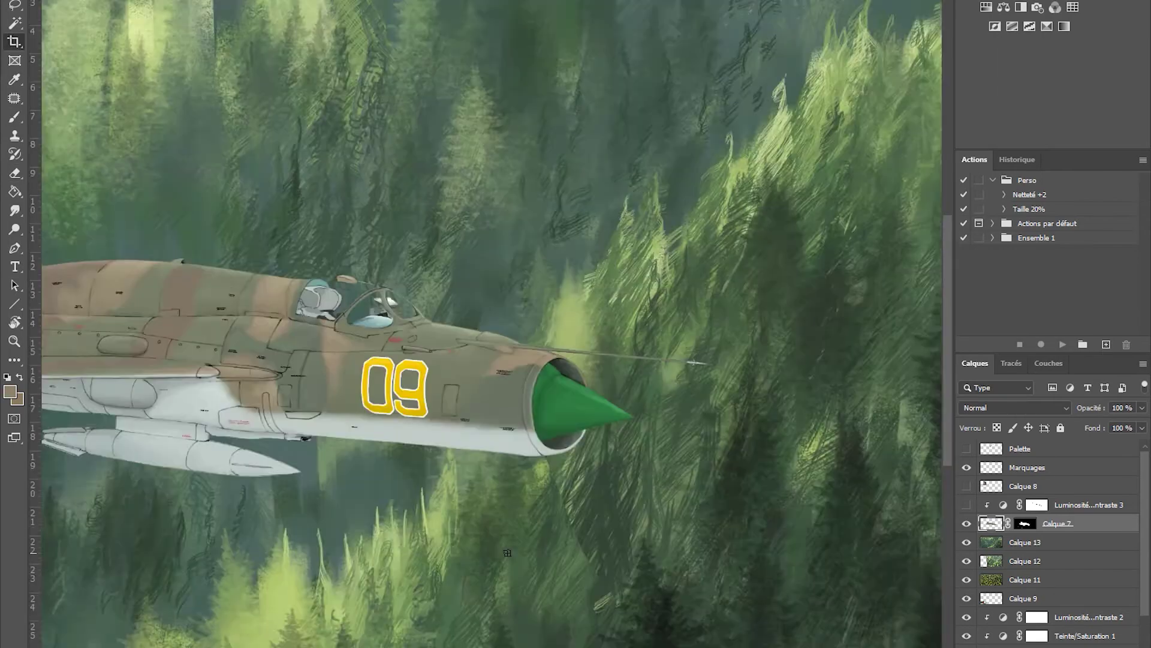
Step: Target the mask of the Luminosité/Contraste 3 adjustment layer and paint black and white to shape the shading on the rear fuselage
key(ctrl+plus)
key(ctrl+plus)
key(ctrl+minus)
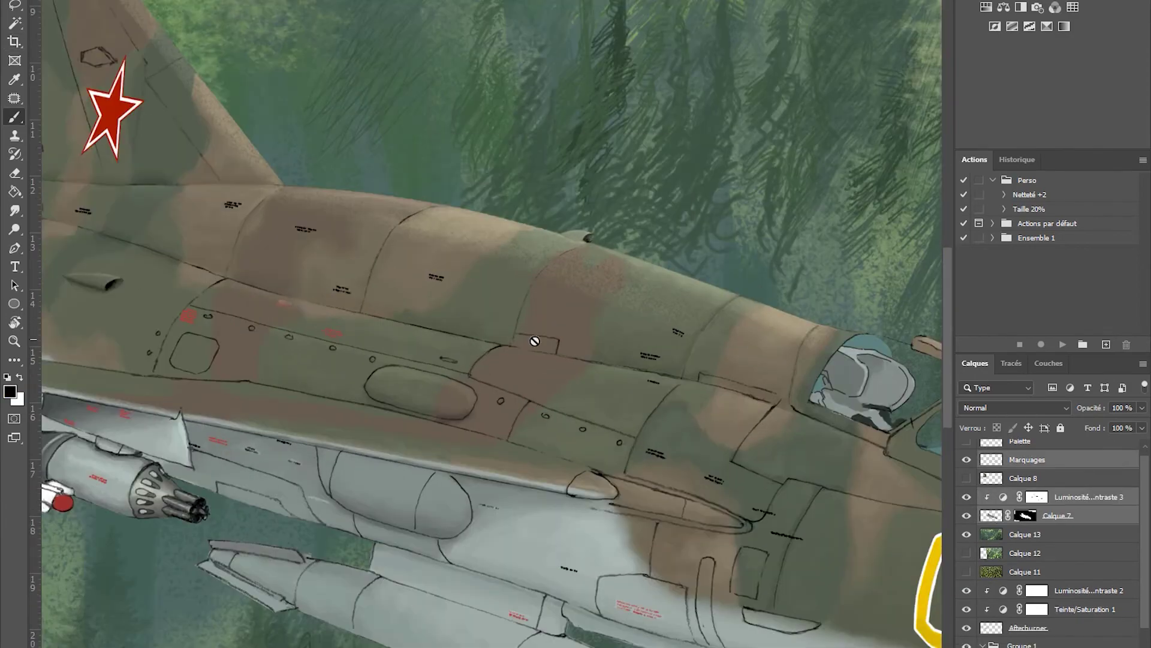
click(1037, 497)
key(r)
drag(660, 360, 451, 519)
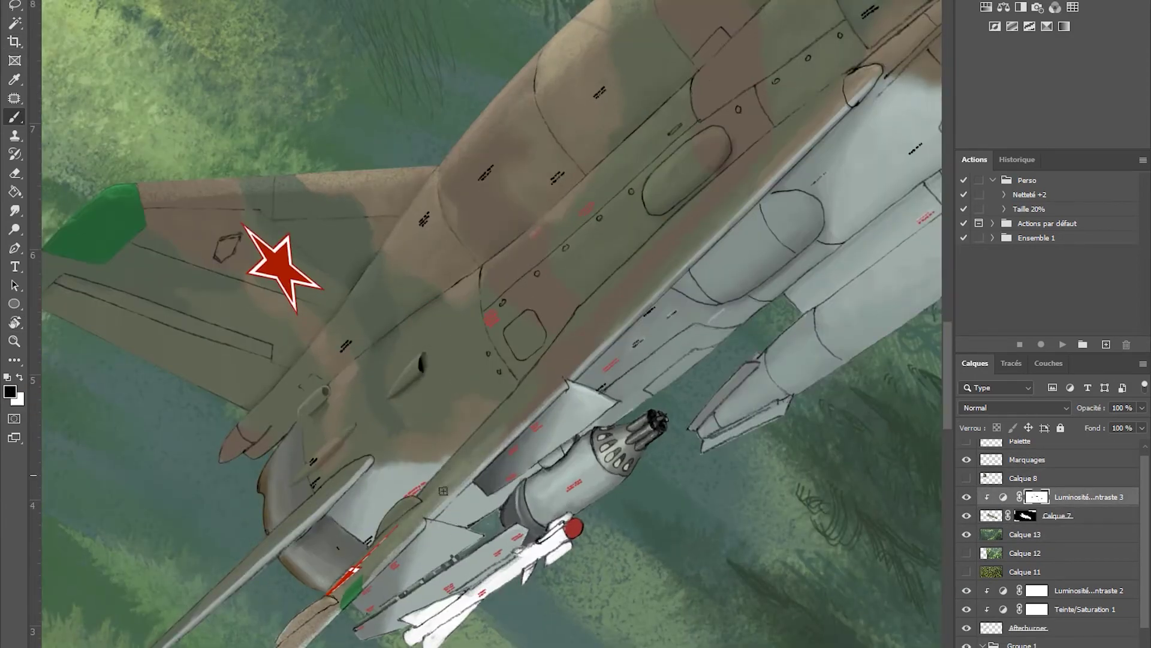
key(x)
key(x)
scroll(420, 501, up, 3)
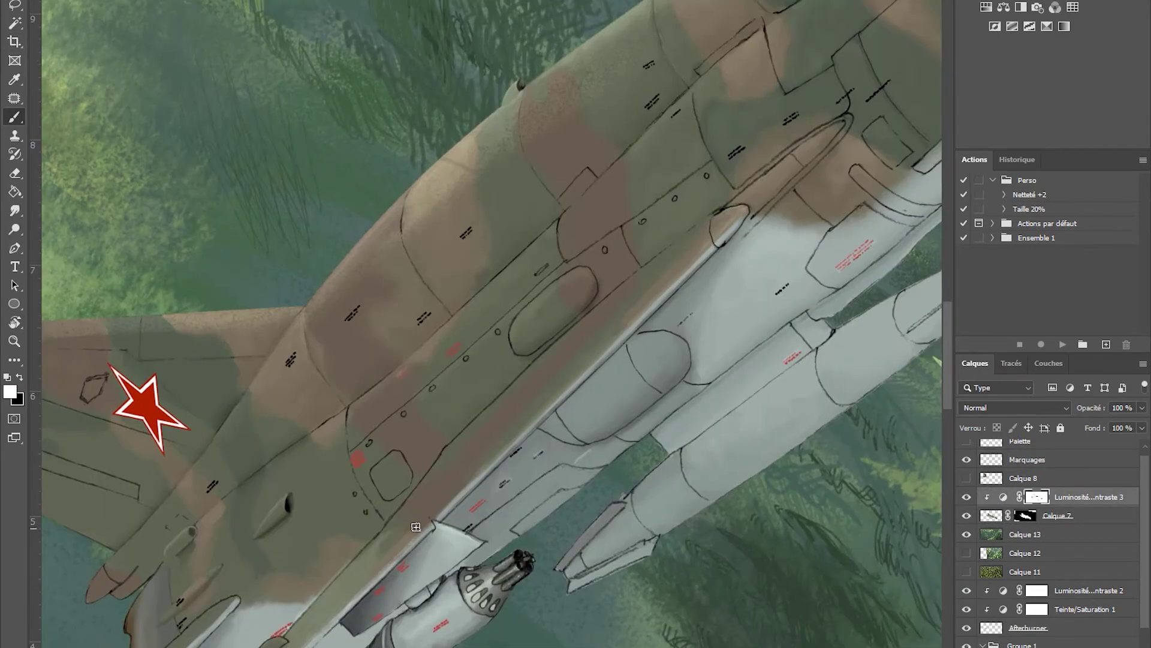
key(x)
scroll(676, 331, up, 5)
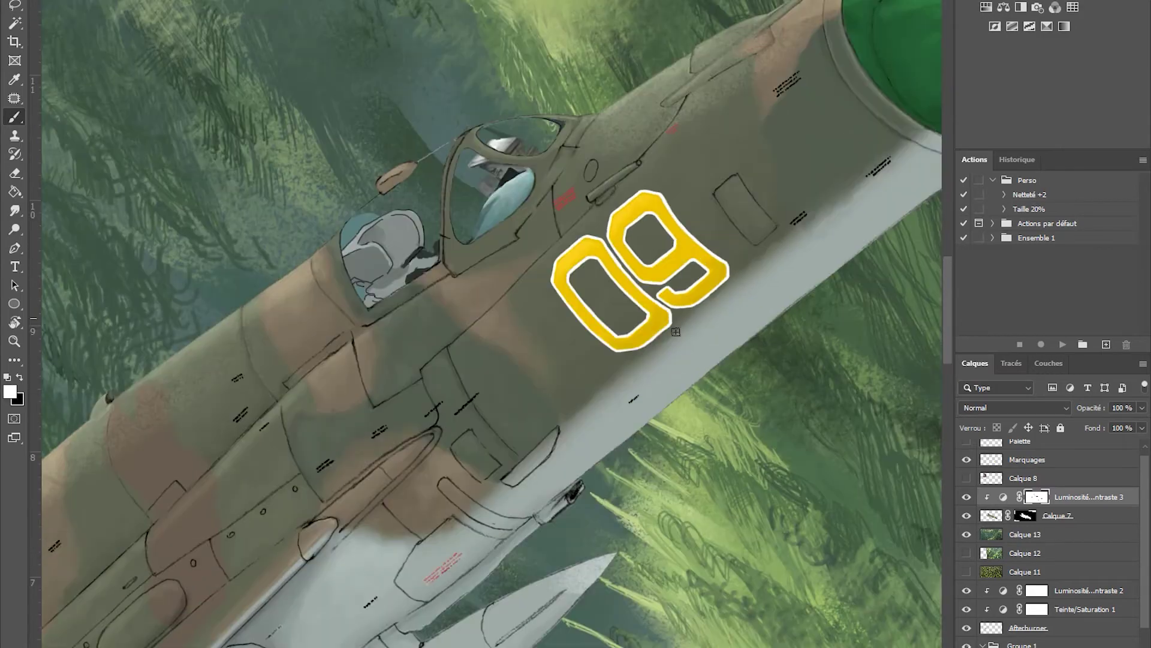
Step: Refine the Luminosité/Contraste 3 mask with black and white strokes over the cockpit area and nose section
scroll(703, 531, up, 3)
key(x)
key(x)
key(x)
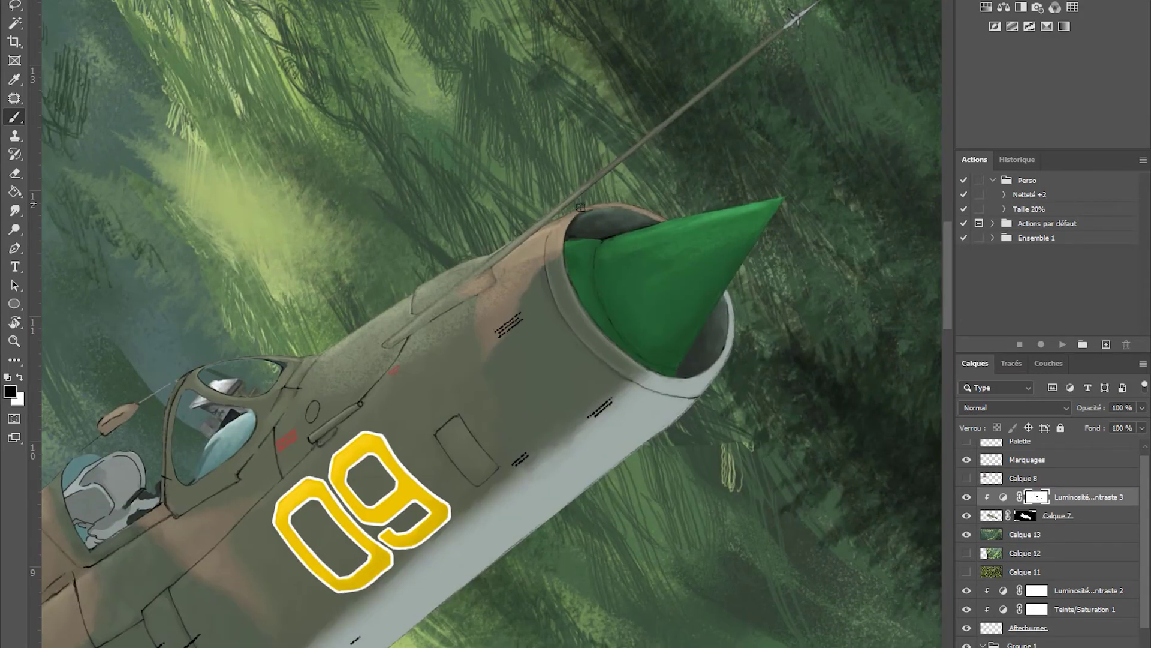
scroll(502, 348, down, 3)
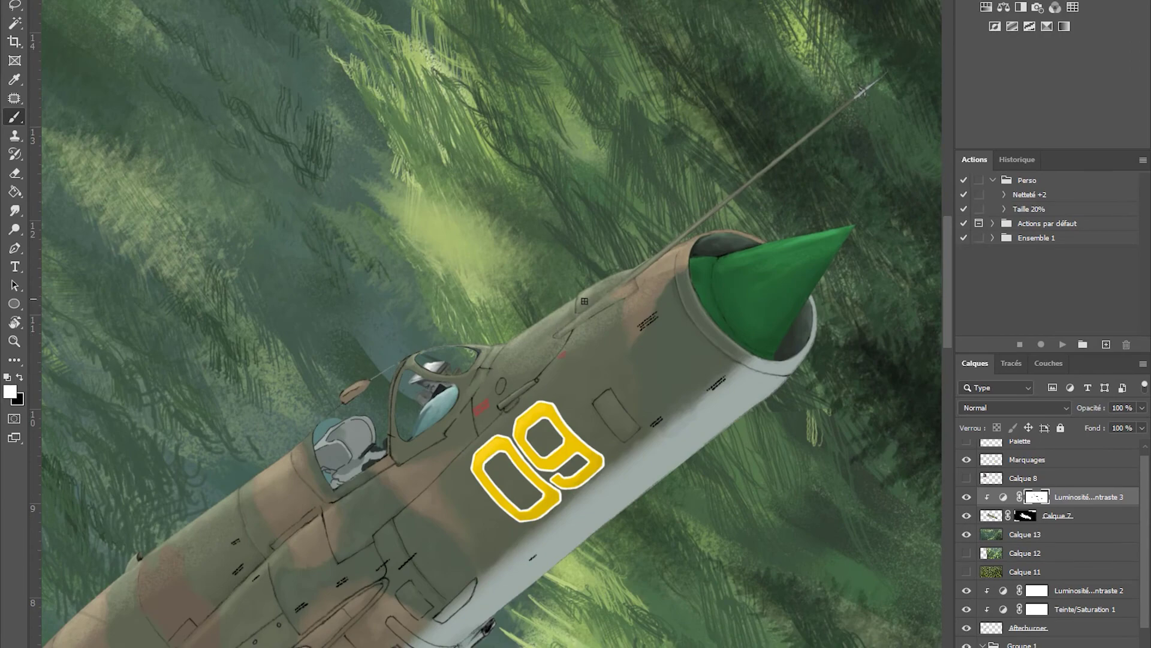
Step: Touch up the Luminosité/Contraste 3 mask over the central fuselage and check the shading on the whole jet
key(ctrl+0)
key(c)
key(ctrl+1)
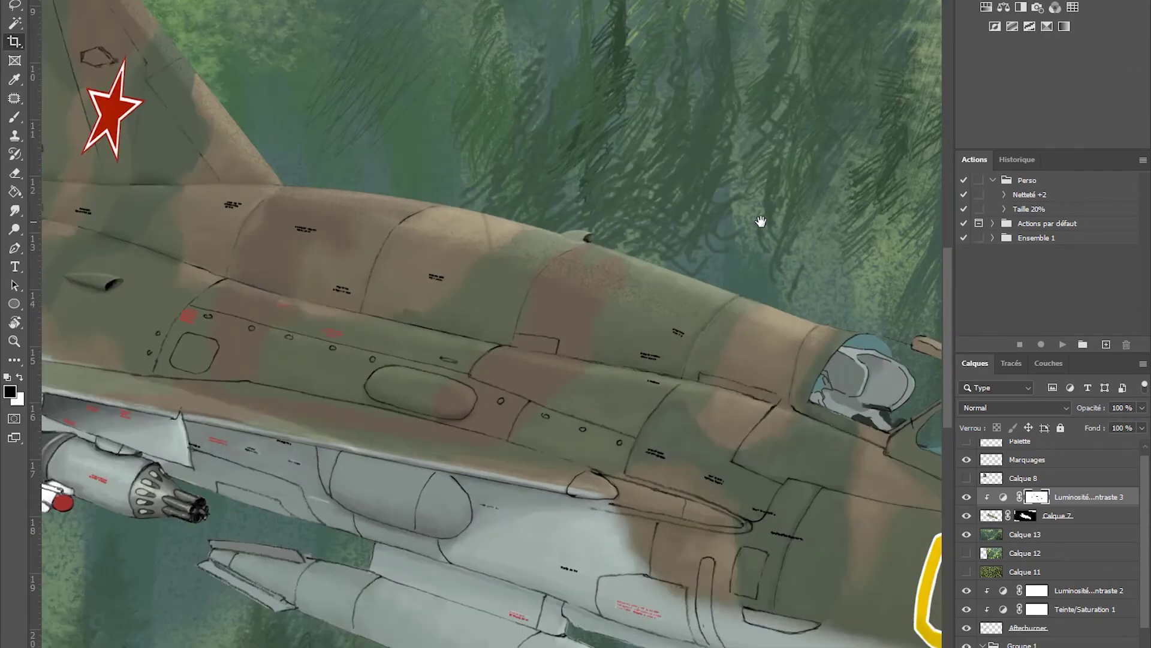
key(b)
key(x)
key(x)
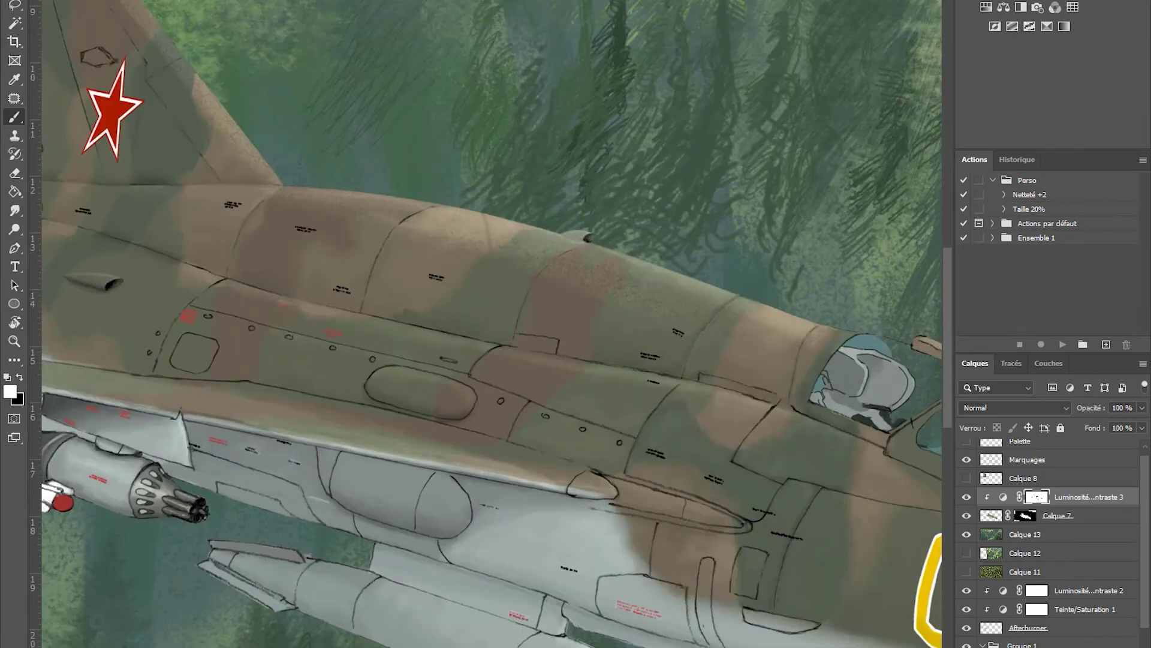
key(x)
scroll(520, 290, down, 3)
scroll(519, 291, up, 3)
key(x)
key(ctrl+0)
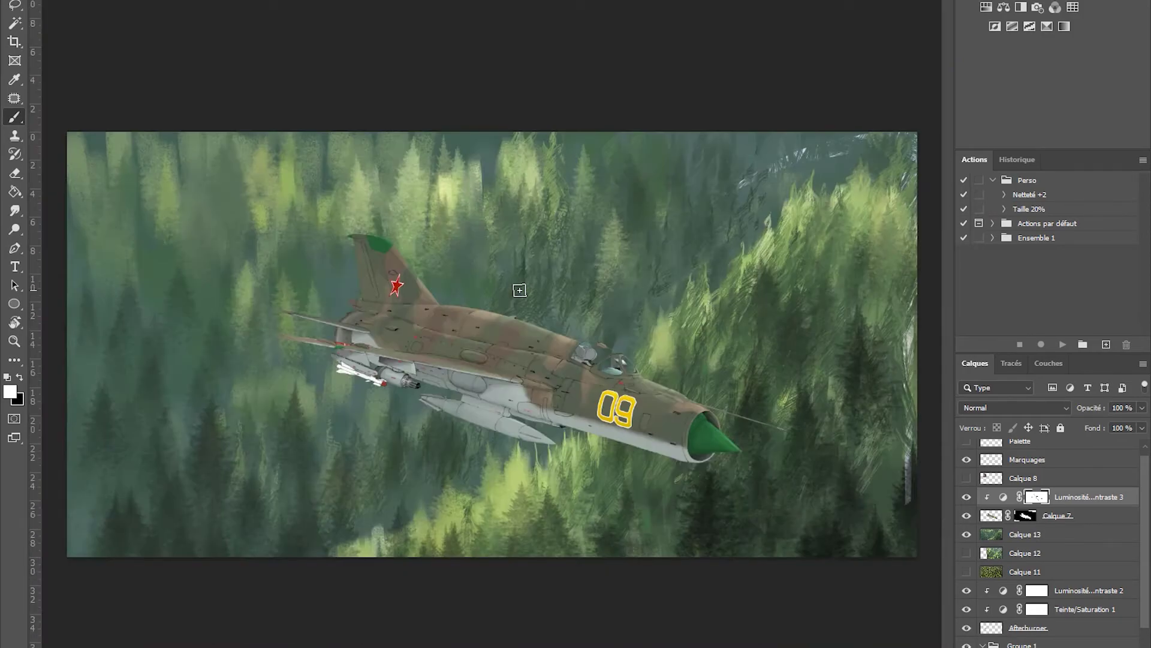
Step: Show the Calque 12 and Calque 11 layers, hide Luminosité/Contraste 3, and make the Calque 7 jet layer active
drag(966, 553, 966, 575)
scroll(536, 418, up, 5)
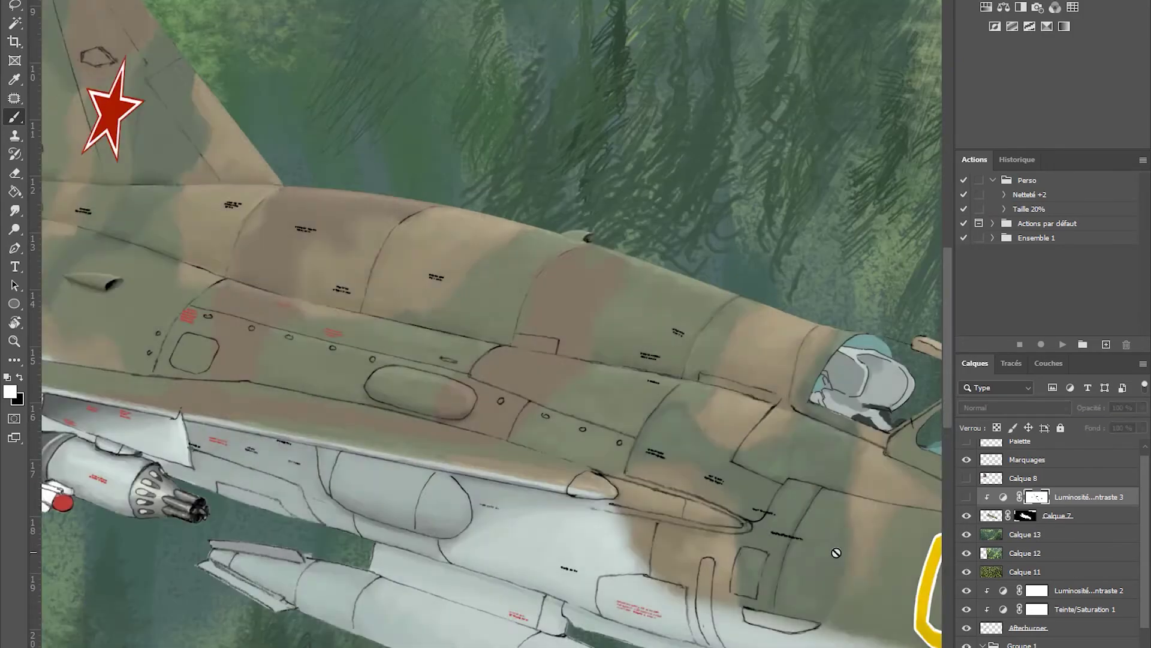
click(536, 418)
key(Return)
key(ctrl+comma)
key(alt+bracketleft)
Step: Paint over the dark outlines of the small hatch and neighbouring panel lines behind the number 09 with sampled camouflage colours
scroll(536, 418, up, 3)
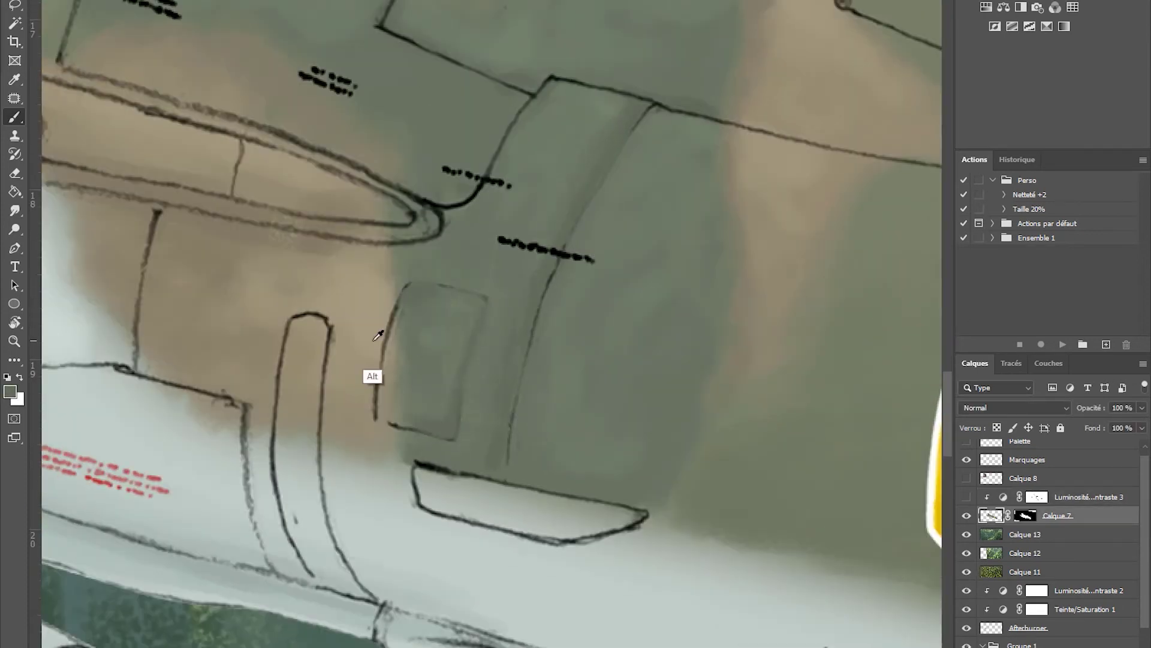
drag(383, 415, 386, 316)
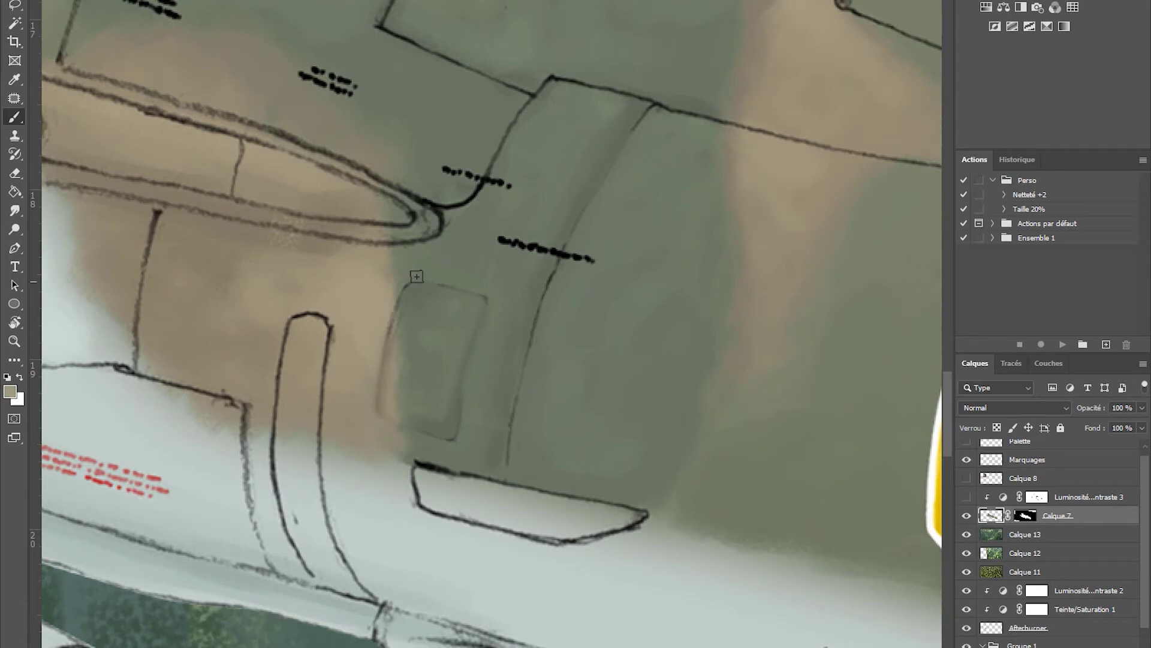
drag(438, 197, 518, 434)
alt+click(513, 224)
drag(480, 225, 579, 103)
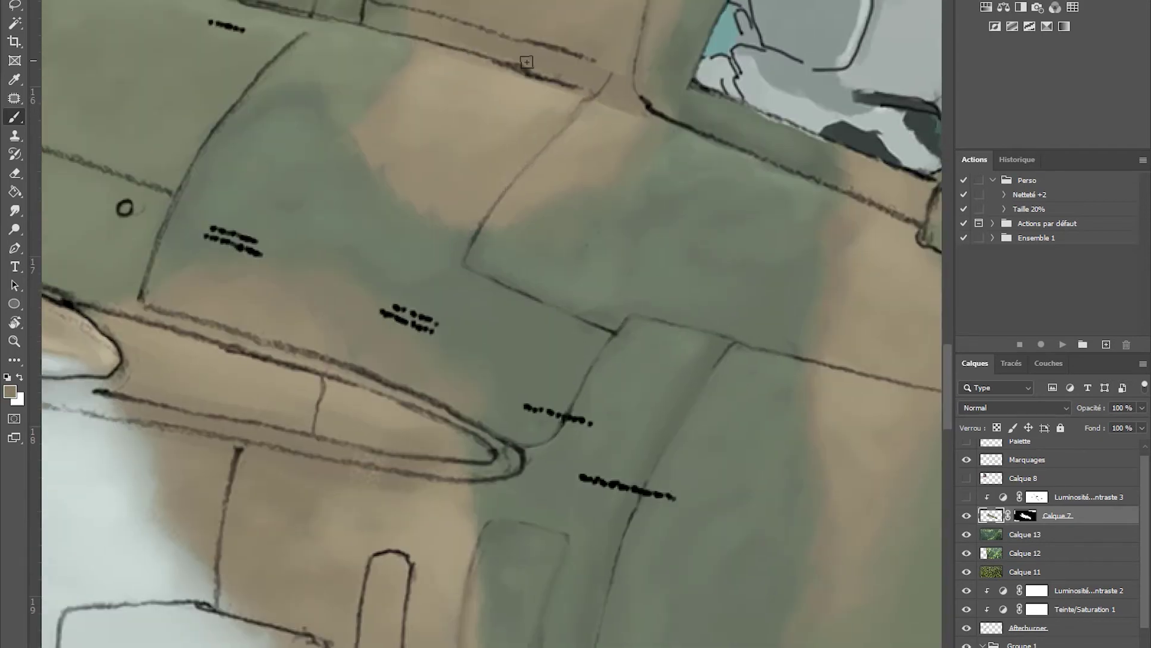
mouse_move(396, 60)
mouse_down()
mouse_move(504, 85)
mouse_move(571, 77)
mouse_up()
Step: Soften the lower spine seam, the adjoining curved line and the small rectangular panel using sampled green and brown
mouse_move(223, 145)
mouse_down()
mouse_move(508, 280)
mouse_move(620, 390)
mouse_move(663, 269)
mouse_move(420, 295)
mouse_up()
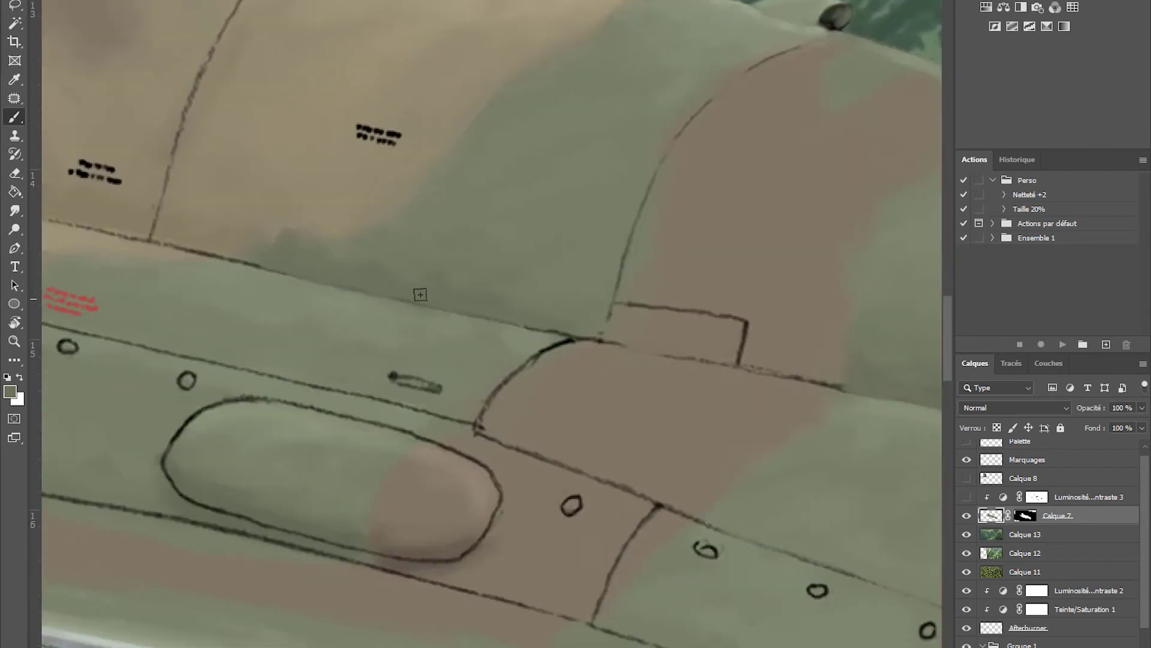
drag(578, 337, 480, 423)
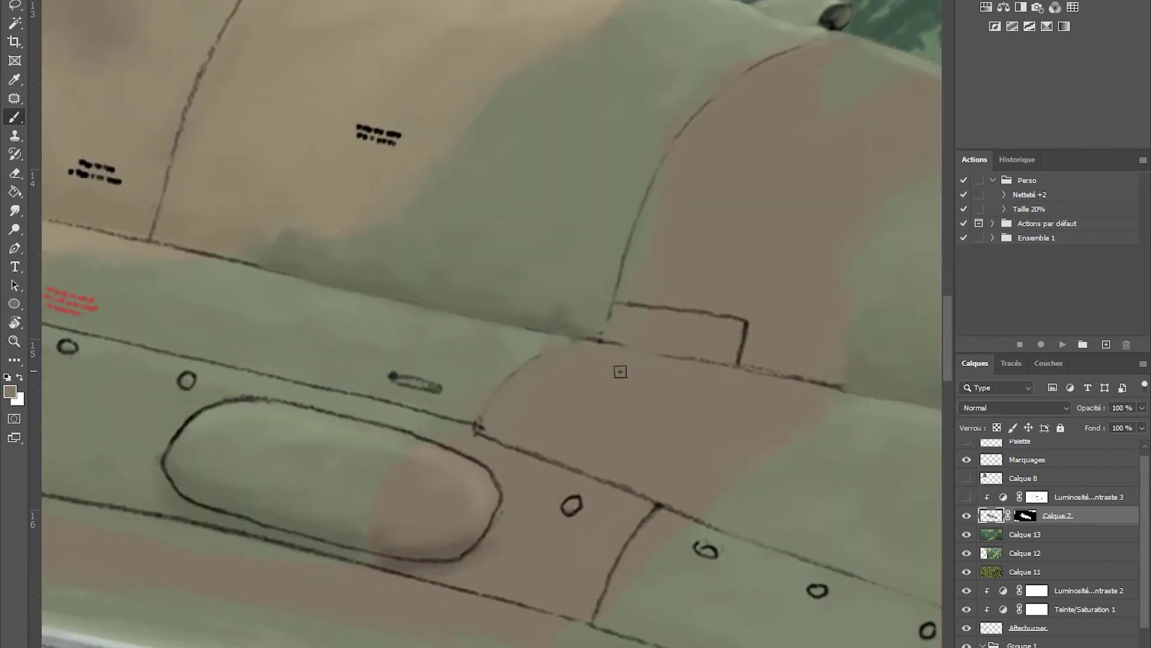
alt+click(620, 371)
mouse_move(596, 343)
mouse_down()
mouse_move(784, 381)
mouse_move(727, 367)
mouse_move(740, 363)
mouse_up()
drag(614, 302, 754, 327)
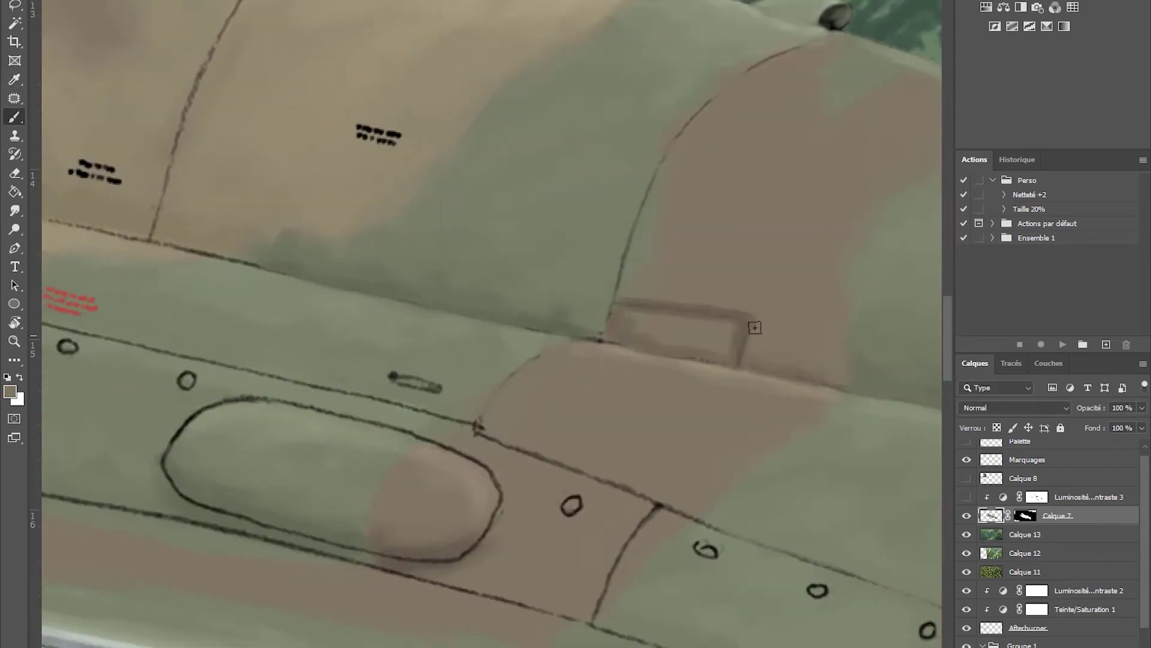
Step: Soften the curved panel lines across the tan and brown spine and paint over the seam along its lower edge
drag(155, 233, 456, 397)
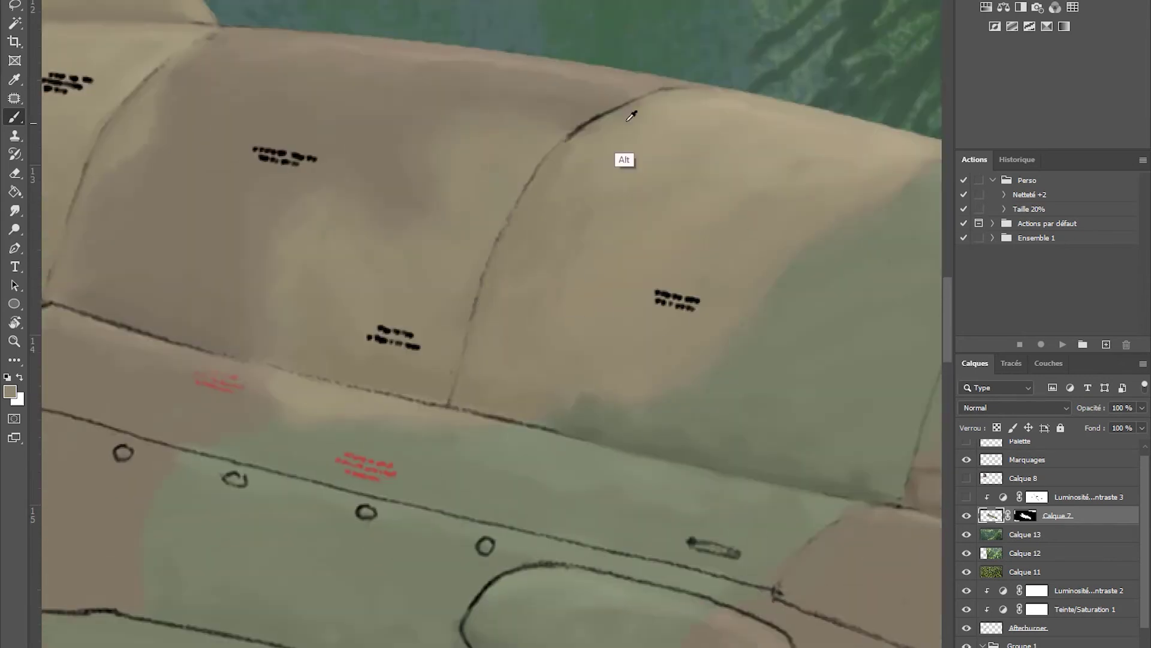
drag(654, 307, 753, 321)
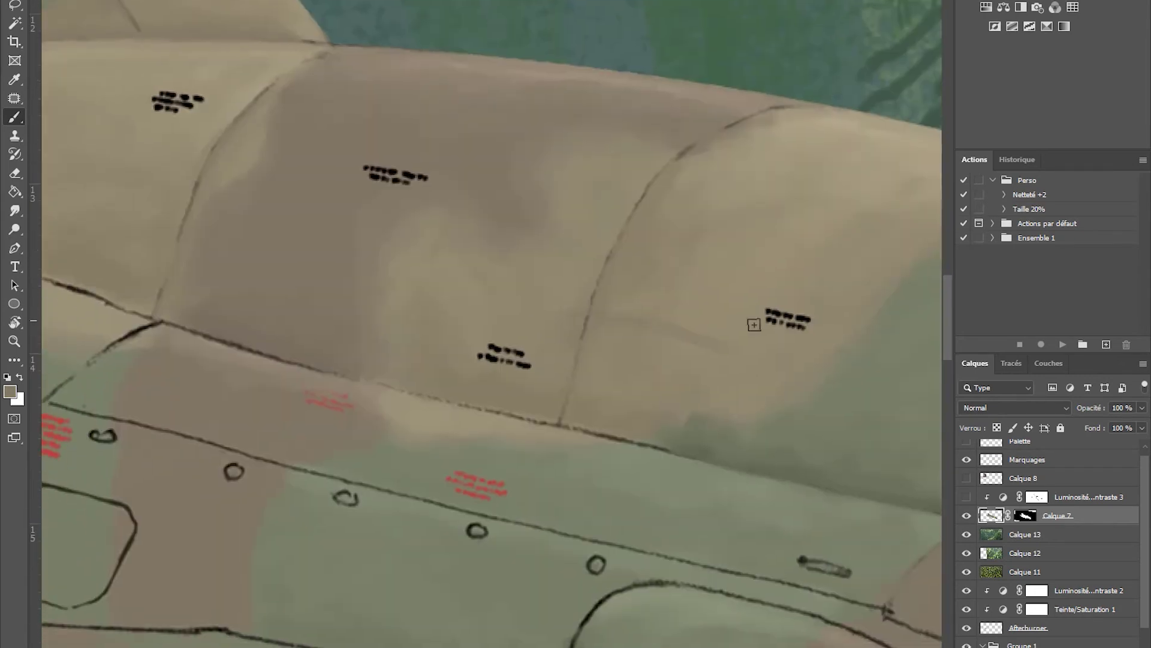
drag(449, 441, 617, 337)
drag(340, 220, 205, 280)
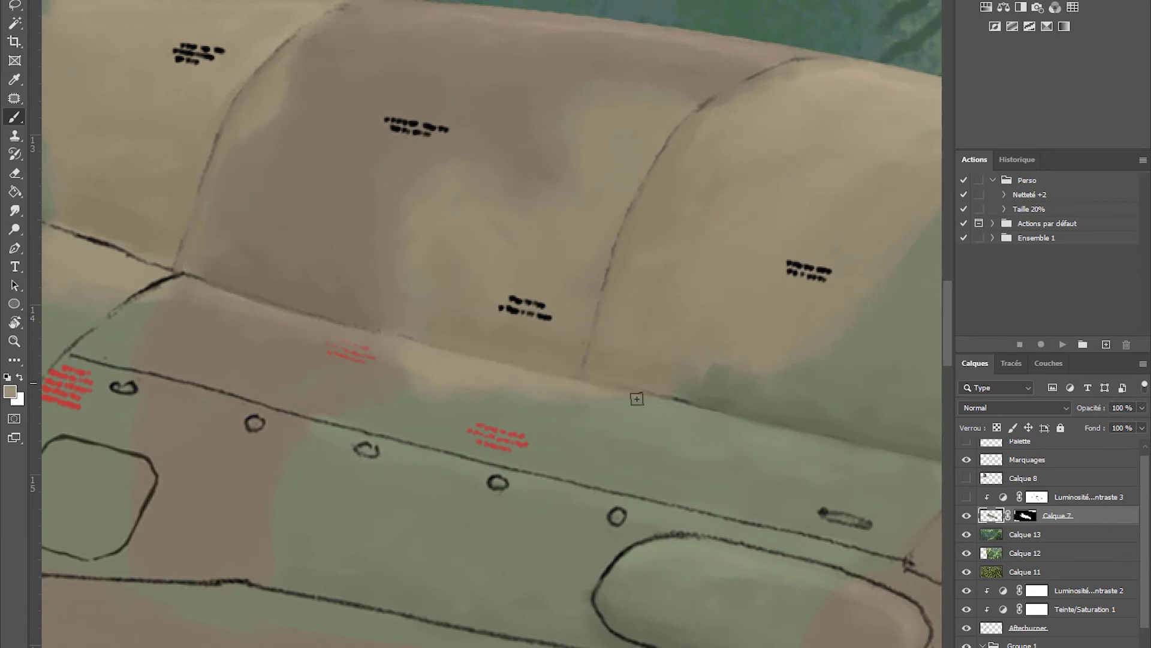
Step: Paint over the dark lines at the fin's base and the outlines of the pointed tail fairing with sampled camouflage colours
scroll(637, 399, left, 10)
scroll(637, 399, up, 3)
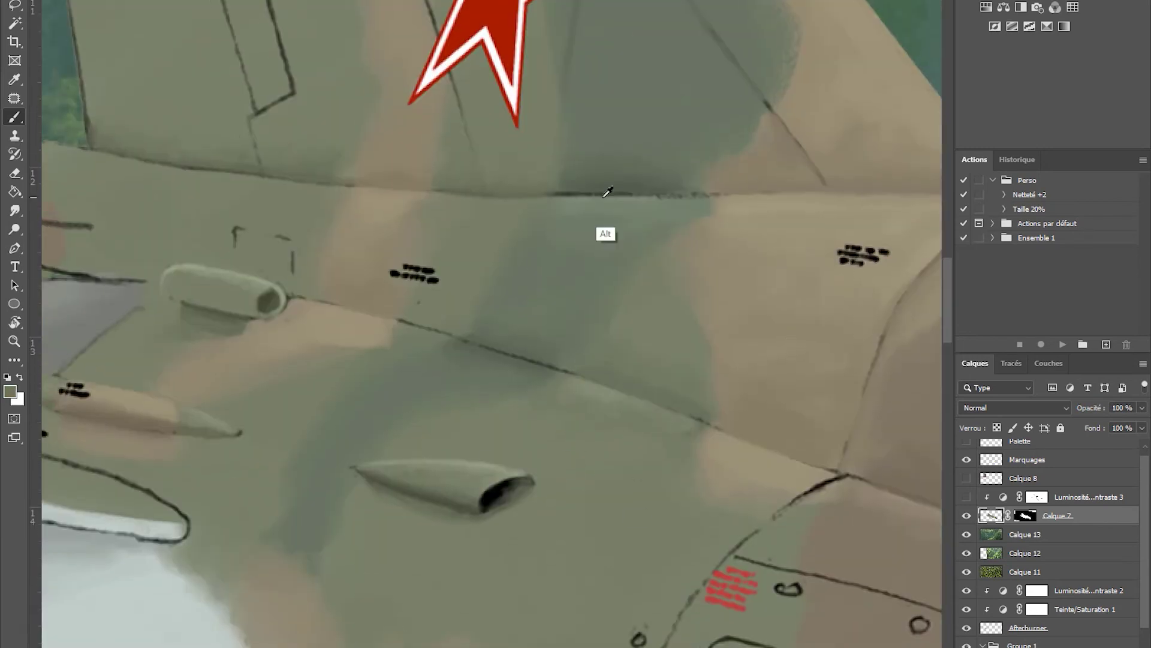
scroll(620, 394, left, 3)
scroll(620, 394, up, 1)
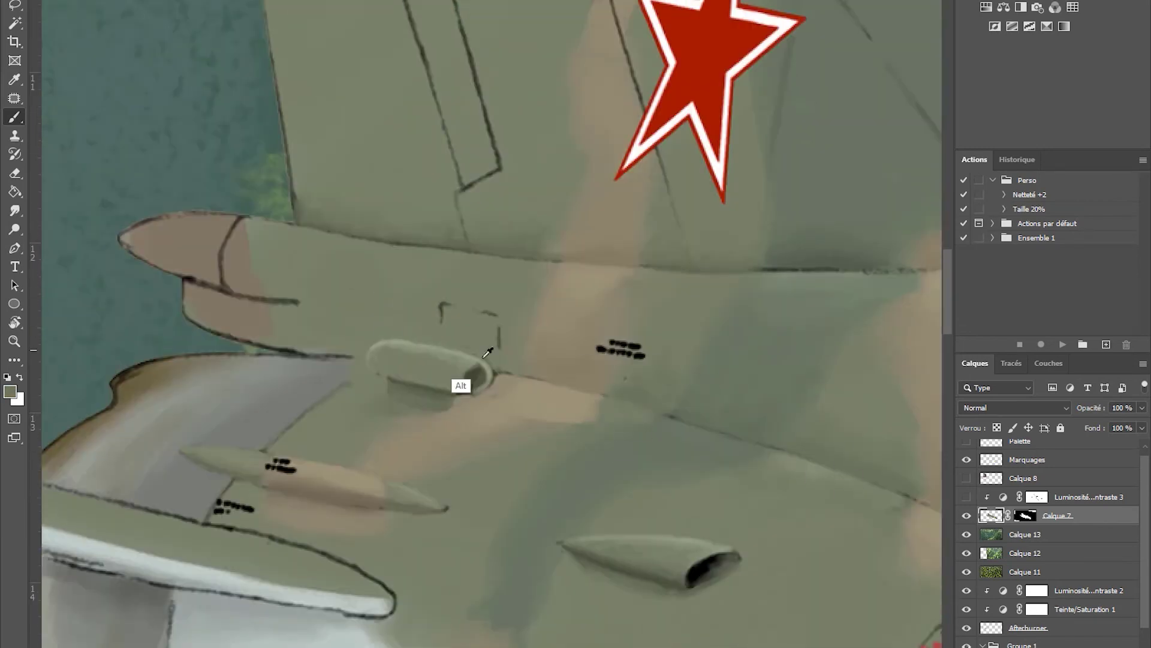
scroll(262, 264, left, 4)
scroll(261, 264, up, 1)
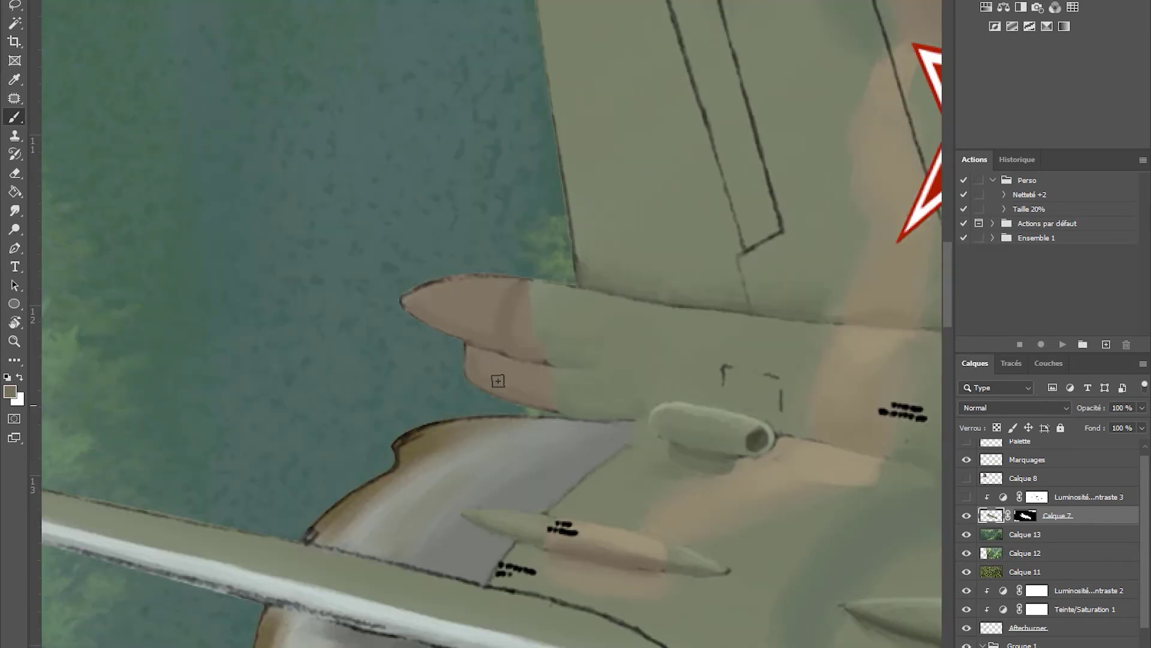
alt+click(467, 286)
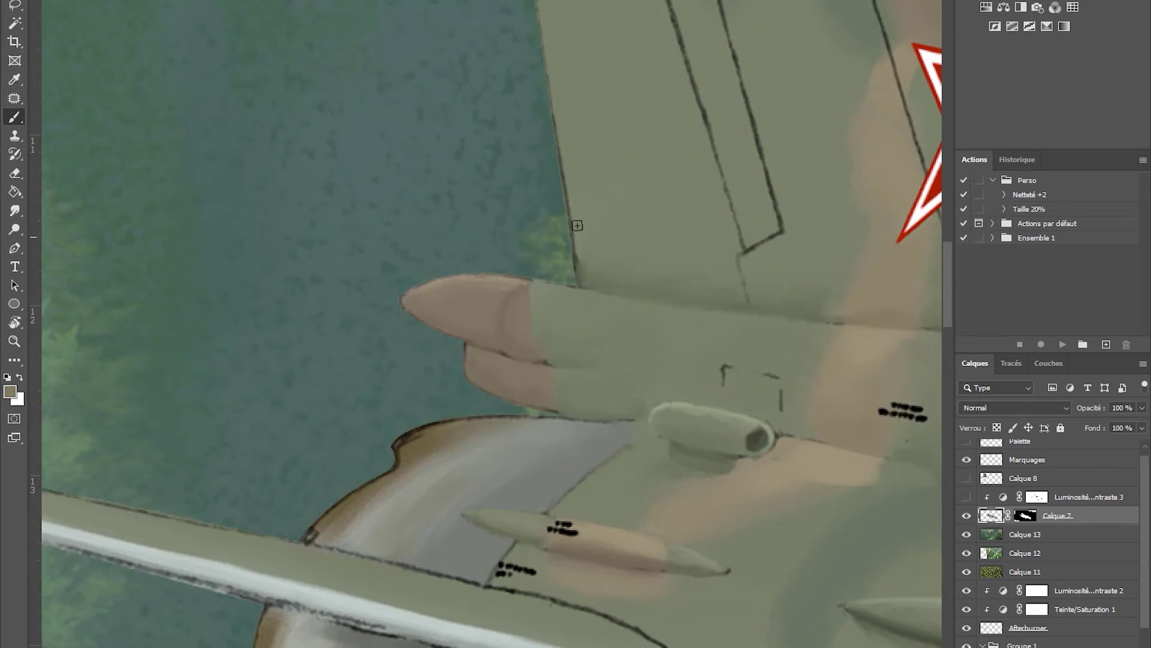
Step: Paint over the outlines of the pale triangular plate above the missile pylon and the edge of the neighbouring dark grey panel
scroll(660, 300, up, 5)
scroll(740, 398, down, 10)
alt+click(588, 239)
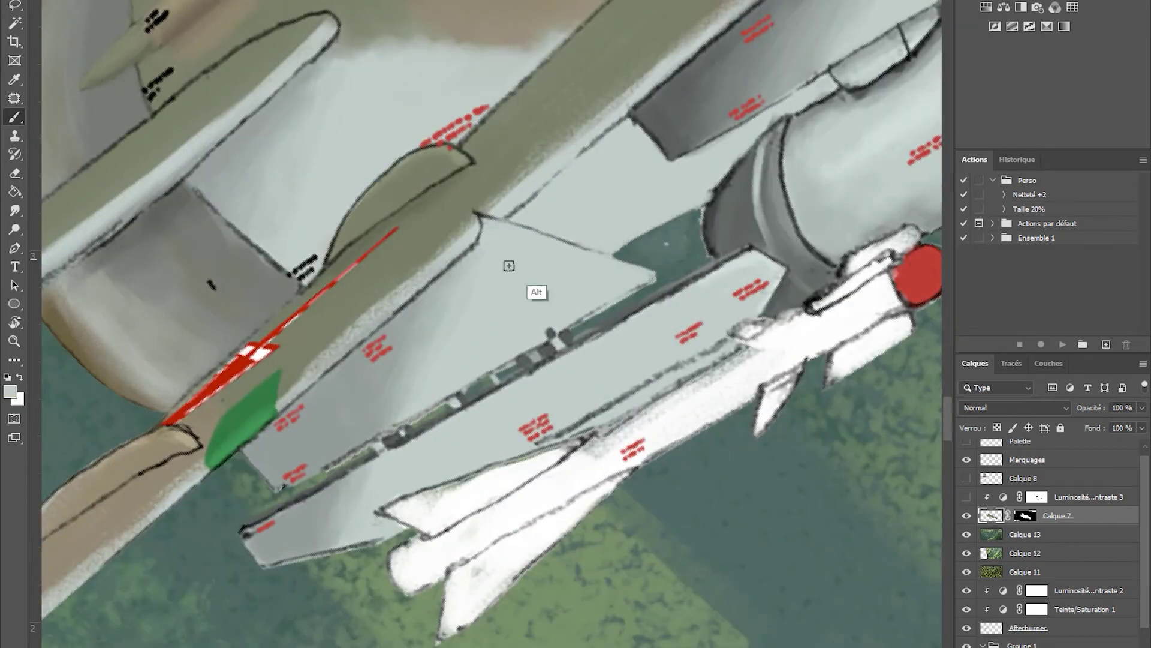
mouse_move(489, 221)
mouse_down()
mouse_move(616, 293)
mouse_move(533, 304)
mouse_move(409, 415)
mouse_move(555, 336)
mouse_up()
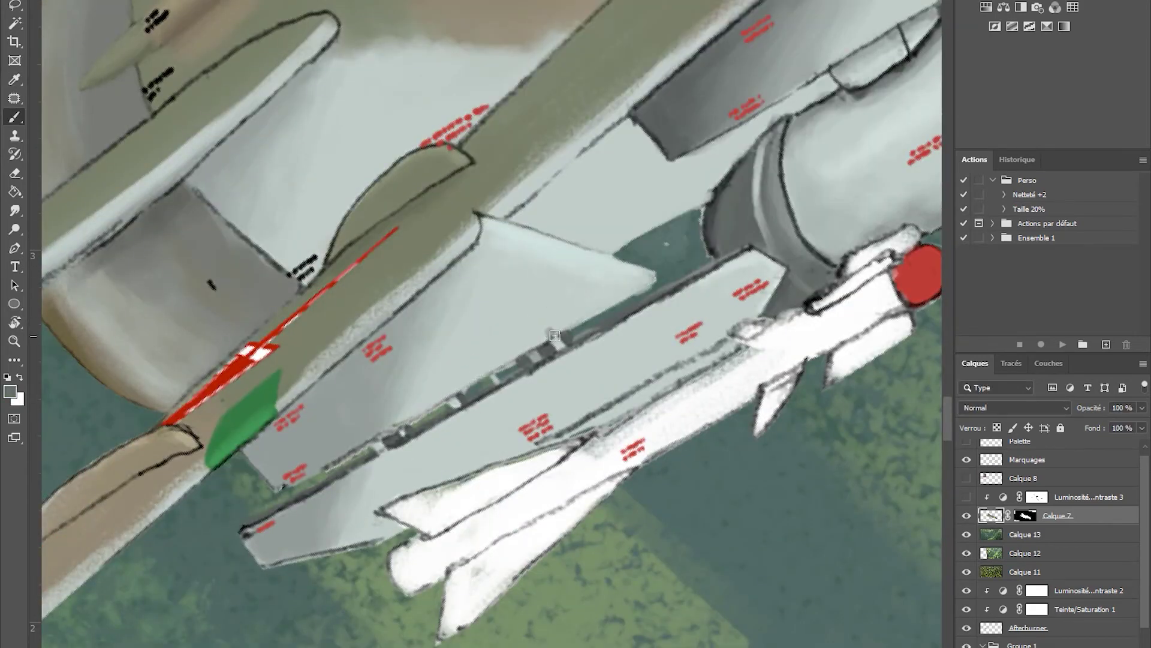
alt+click(724, 110)
mouse_move(618, 126)
mouse_down()
mouse_move(514, 210)
mouse_move(655, 180)
mouse_move(742, 143)
mouse_up()
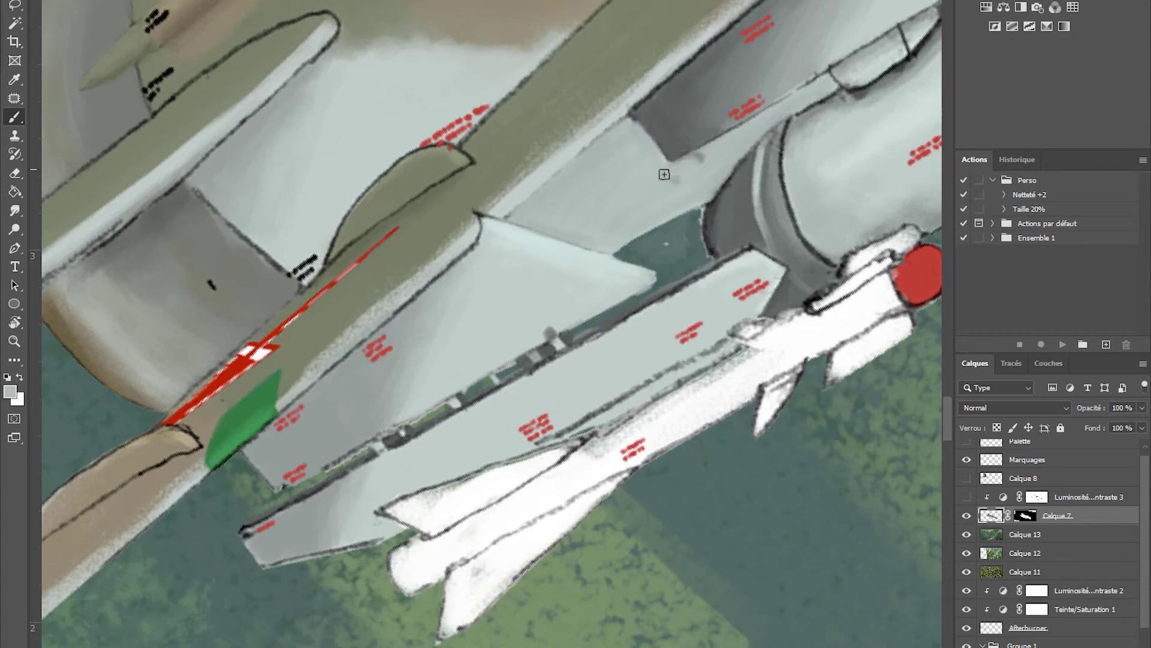
Step: Remove the dark outlines of the triangular plate above the rocket pod and soften the rim of the pod's perforated nose
scroll(664, 174, up, 3)
scroll(714, 164, up, 3)
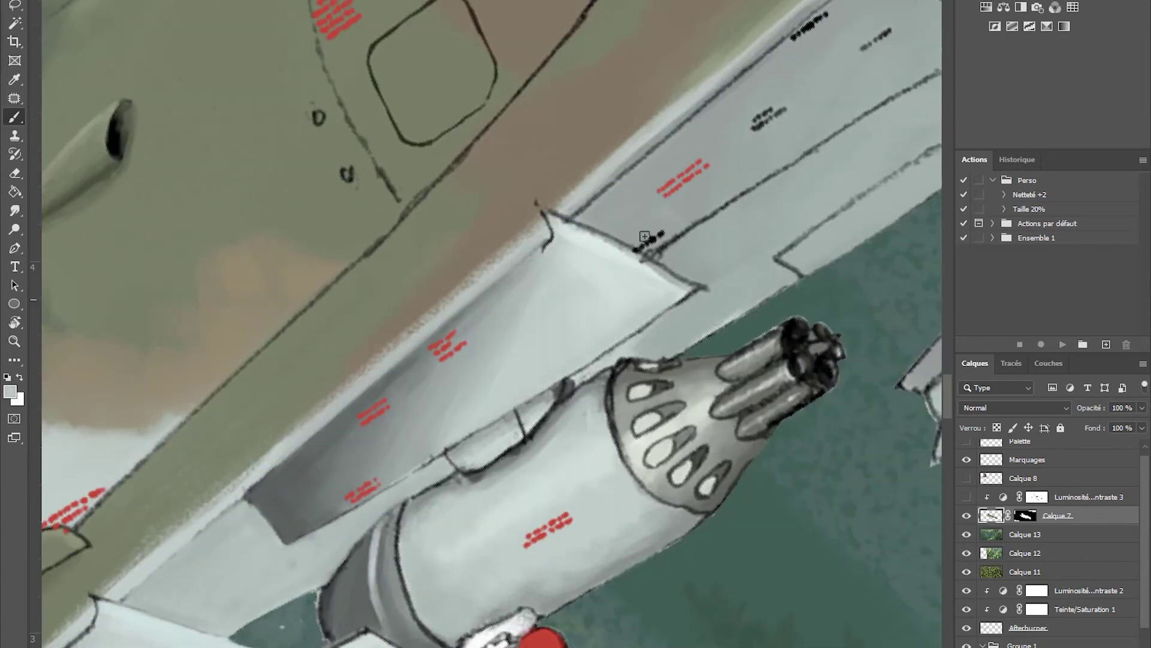
mouse_move(644, 237)
mouse_down()
mouse_move(645, 337)
mouse_move(645, 264)
mouse_up()
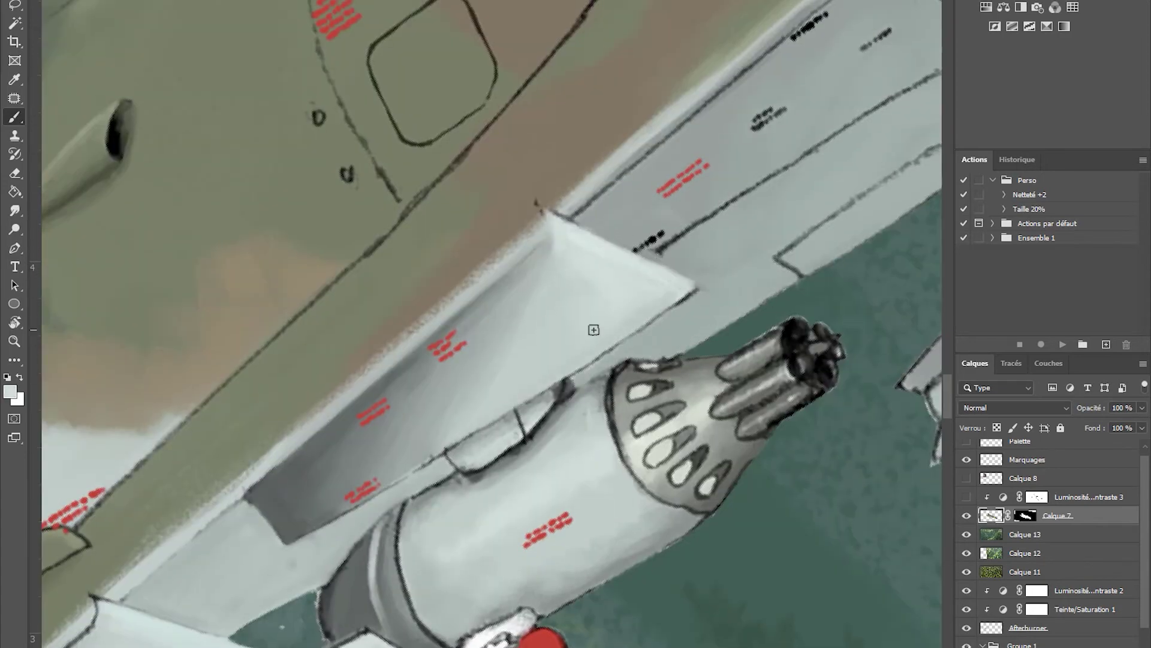
alt+click(673, 485)
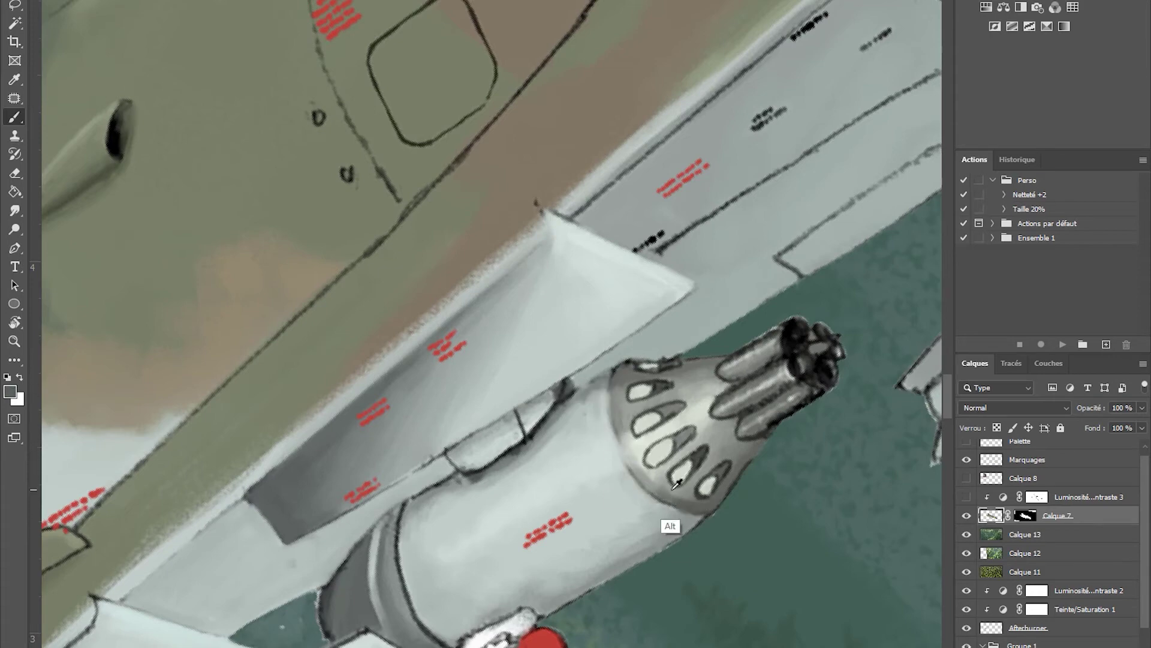
Step: Paint the drop tank's upper tail fin grey and cover the dark outlines around the tank's tail
mouse_move(742, 372)
mouse_down()
mouse_move(758, 412)
mouse_move(726, 419)
mouse_move(330, 433)
mouse_up()
drag(695, 251, 542, 399)
drag(711, 212, 573, 360)
drag(744, 198, 549, 418)
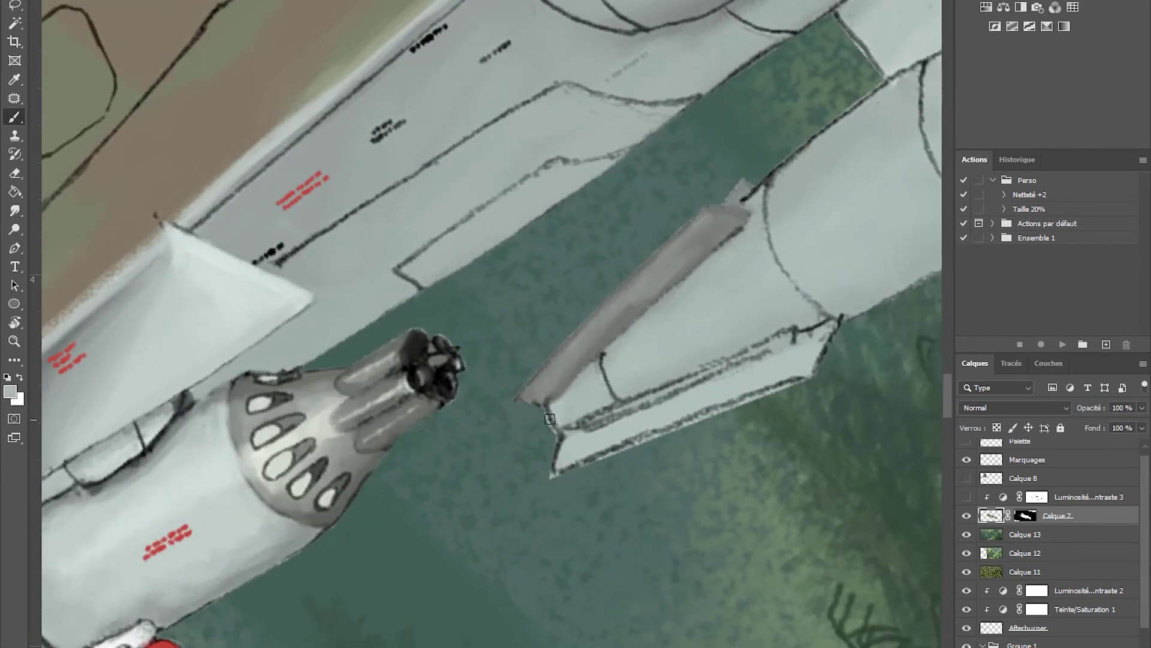
mouse_move(756, 200)
mouse_down()
mouse_move(799, 168)
mouse_move(592, 457)
mouse_move(792, 318)
mouse_up()
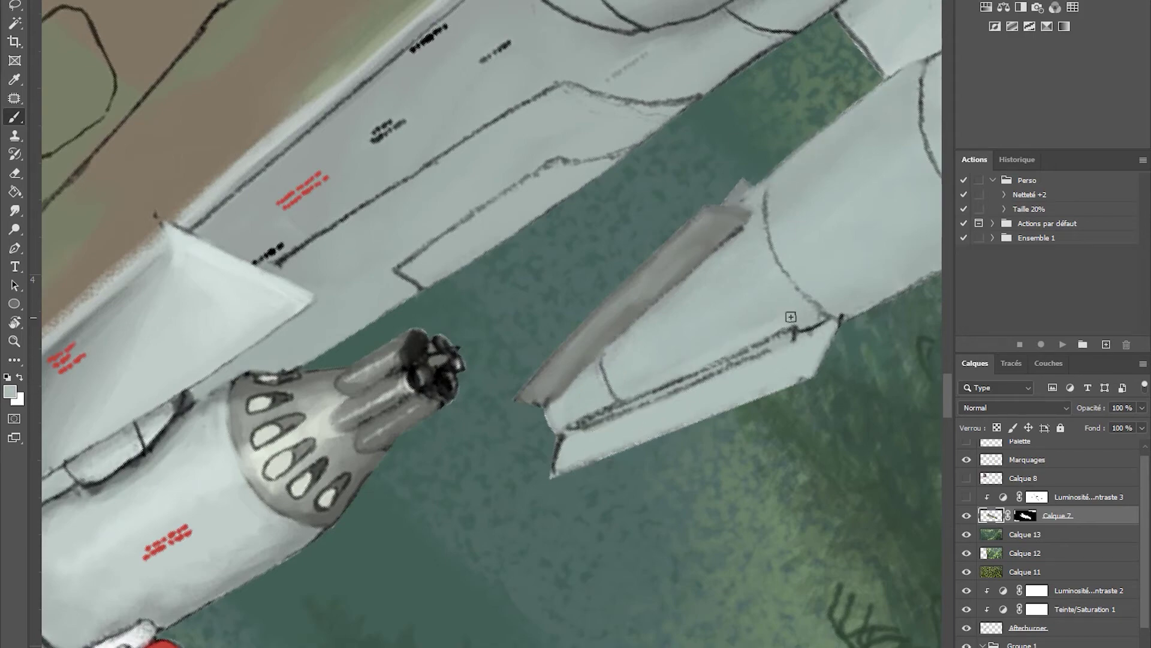
Step: Clean the outlines of the drop tank's nose and fill the long narrow strip on its side with grey
scroll(579, 402, up, 3)
scroll(579, 401, down, 3)
scroll(478, 303, up, 2)
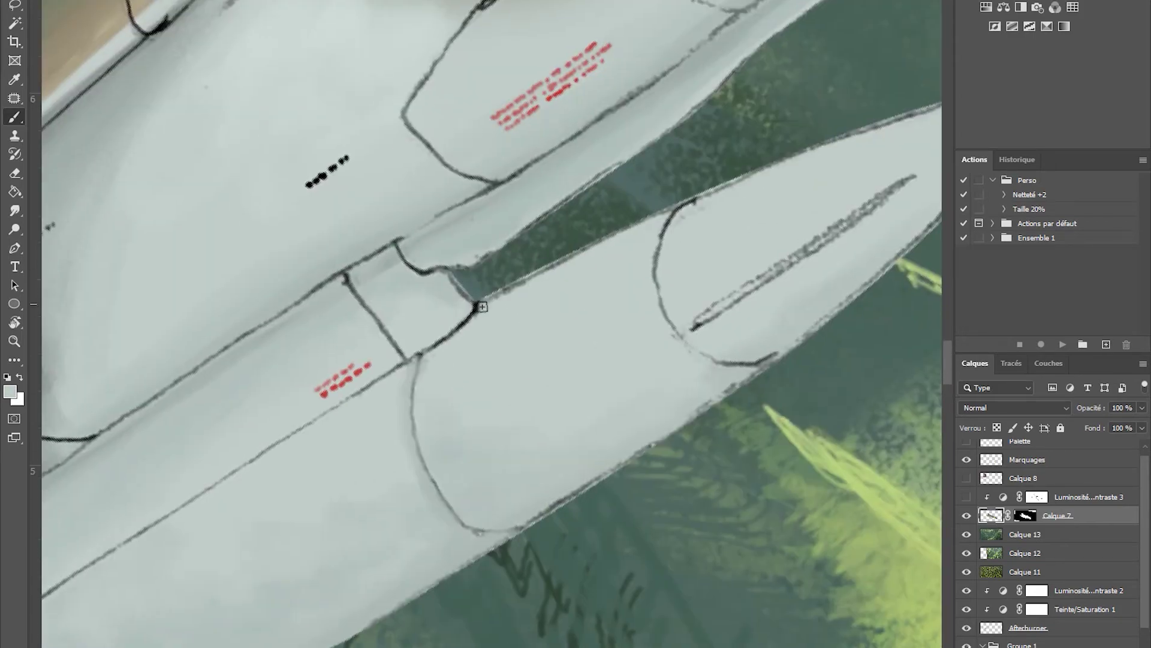
scroll(724, 222, up, 2)
scroll(723, 222, down, 2)
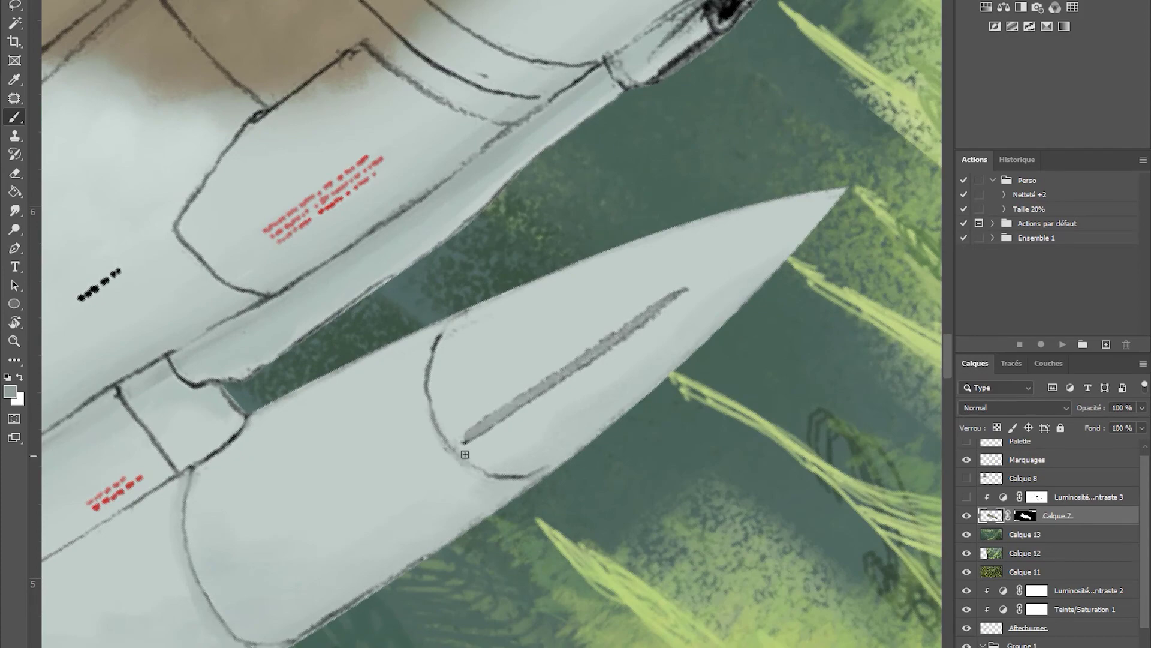
scroll(485, 414, up, 3)
drag(465, 297, 741, 338)
Step: Soften the dark outlines at the tapered end of the pale grey bulge beneath the wing root
scroll(599, 360, down, 3)
scroll(558, 400, up, 3)
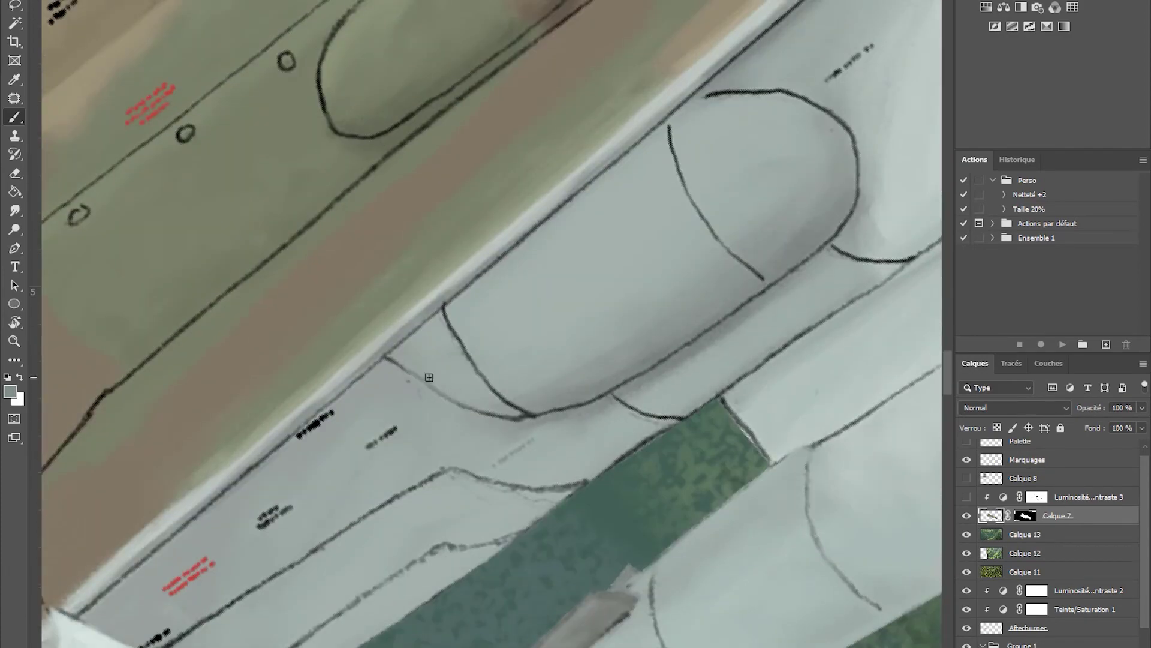
alt+click(559, 400)
scroll(545, 232, down, 3)
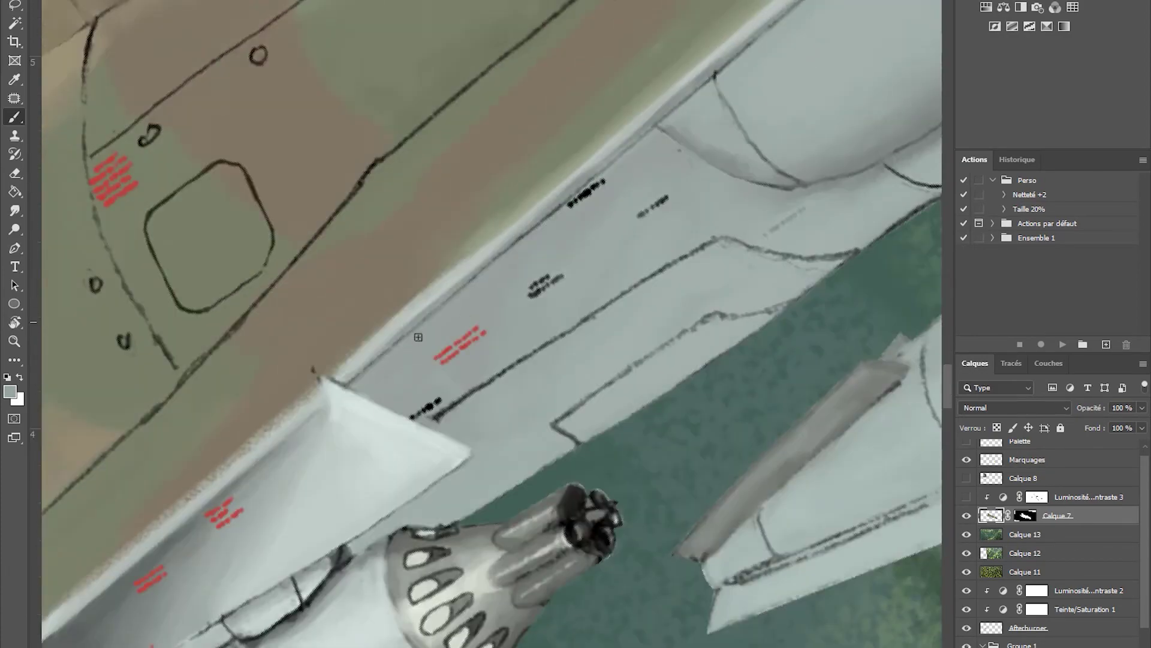
scroll(436, 334, up, 3)
mouse_move(606, 161)
mouse_down()
mouse_move(604, 86)
mouse_move(597, 163)
mouse_move(622, 67)
mouse_move(708, 54)
mouse_up()
Step: Soften the outlines of the narrow tan fairing and the panel seams in the brown camouflage patch beneath it
alt+click(647, 66)
scroll(697, 319, down, 3)
scroll(599, 180, up, 3)
mouse_move(419, 282)
mouse_down()
mouse_move(660, 138)
mouse_move(588, 165)
mouse_up()
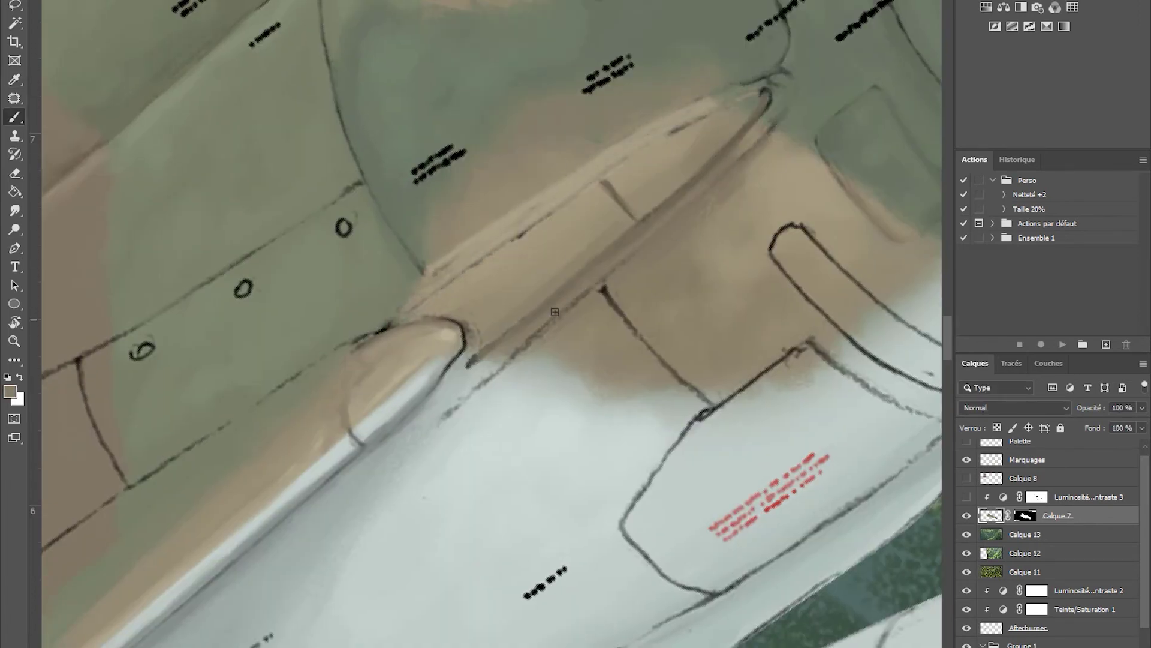
alt+click(474, 414)
drag(444, 416, 501, 366)
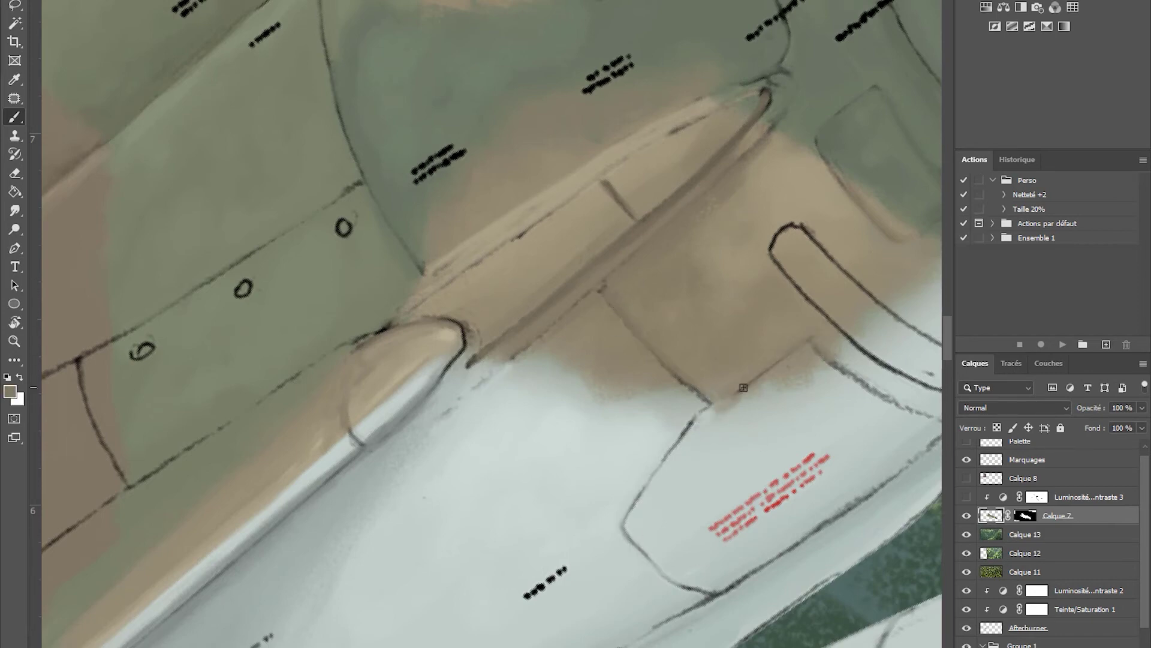
Step: Tone down the outlines of the long rounded slot and the angular panel bearing the red stencil text
drag(743, 388, 516, 412)
drag(634, 310, 424, 421)
alt+click(540, 396)
mouse_move(540, 384)
mouse_down()
mouse_move(695, 252)
mouse_move(539, 382)
mouse_up()
mouse_move(708, 239)
mouse_down()
mouse_move(544, 385)
mouse_move(688, 211)
mouse_up()
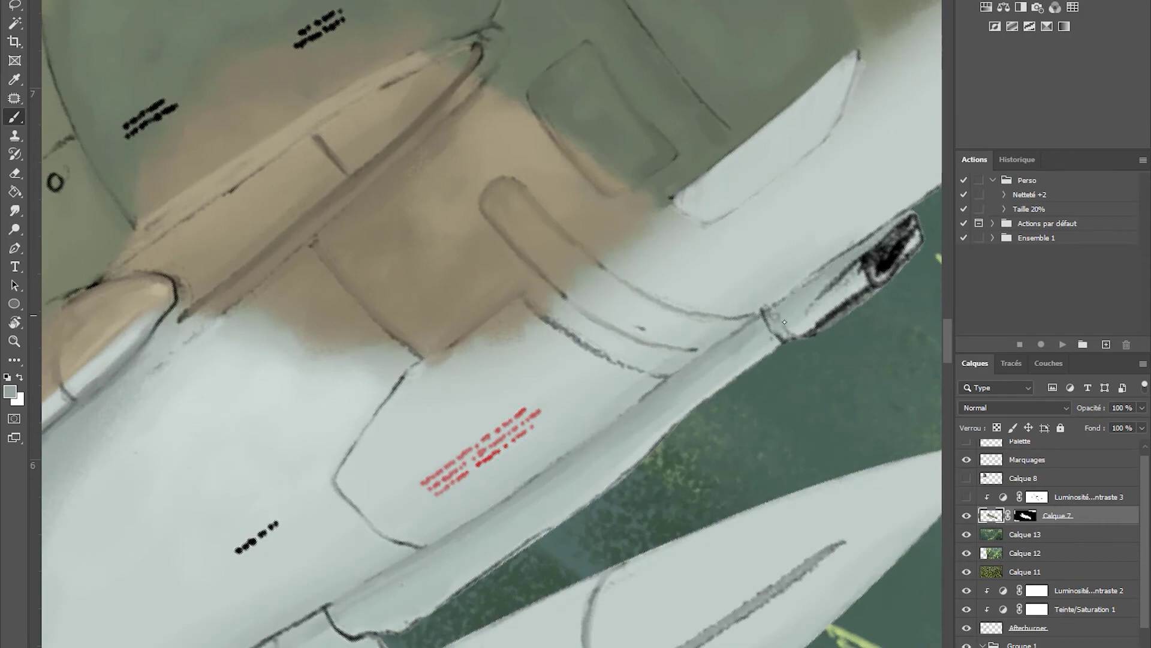
Step: Soften the curved cross seam and the lower outline of the pale grey bulge
alt+click(873, 258)
mouse_move(873, 257)
mouse_down()
mouse_move(898, 247)
mouse_move(676, 276)
mouse_up()
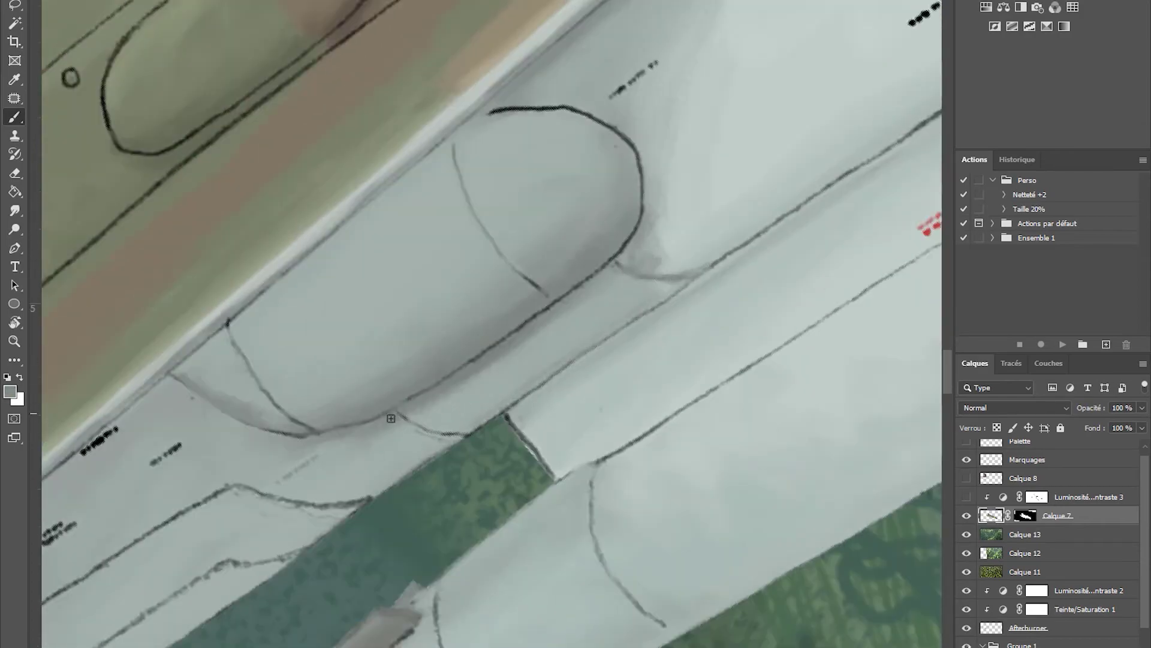
mouse_move(390, 418)
mouse_down()
mouse_move(514, 306)
mouse_move(666, 250)
mouse_move(709, 412)
mouse_move(749, 414)
mouse_move(257, 548)
mouse_up()
Step: Cover the small black circles on the fuselage's green and brown strip with muted tones and soften the adjoining seams
alt+click(487, 349)
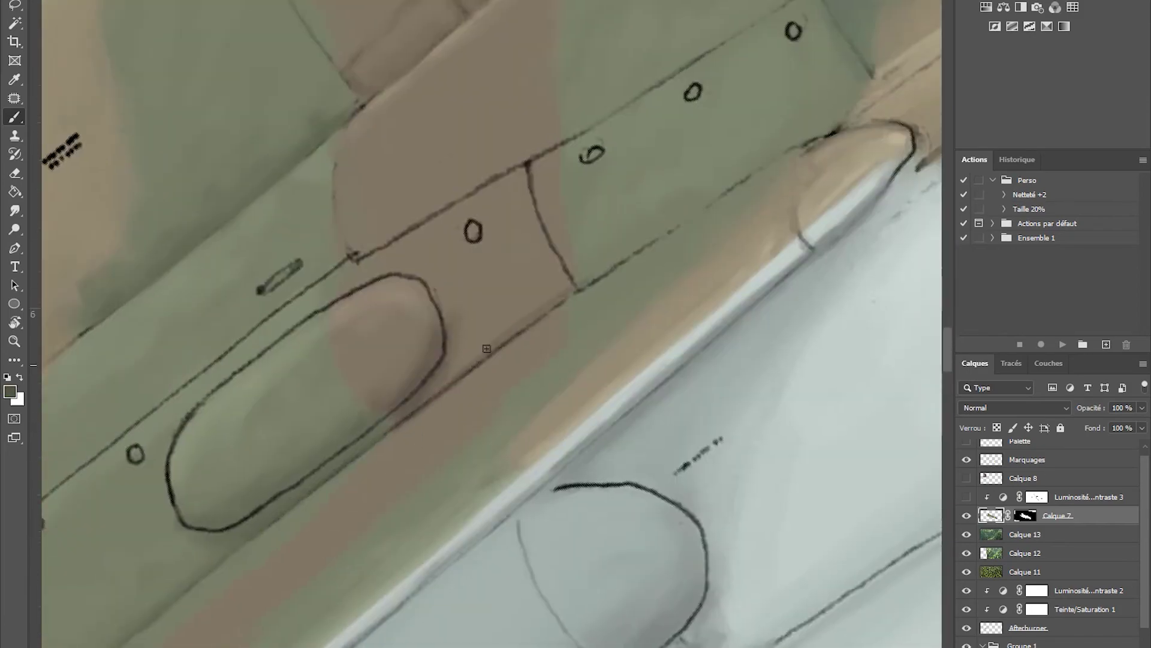
click(591, 154)
click(693, 93)
drag(695, 95, 647, 239)
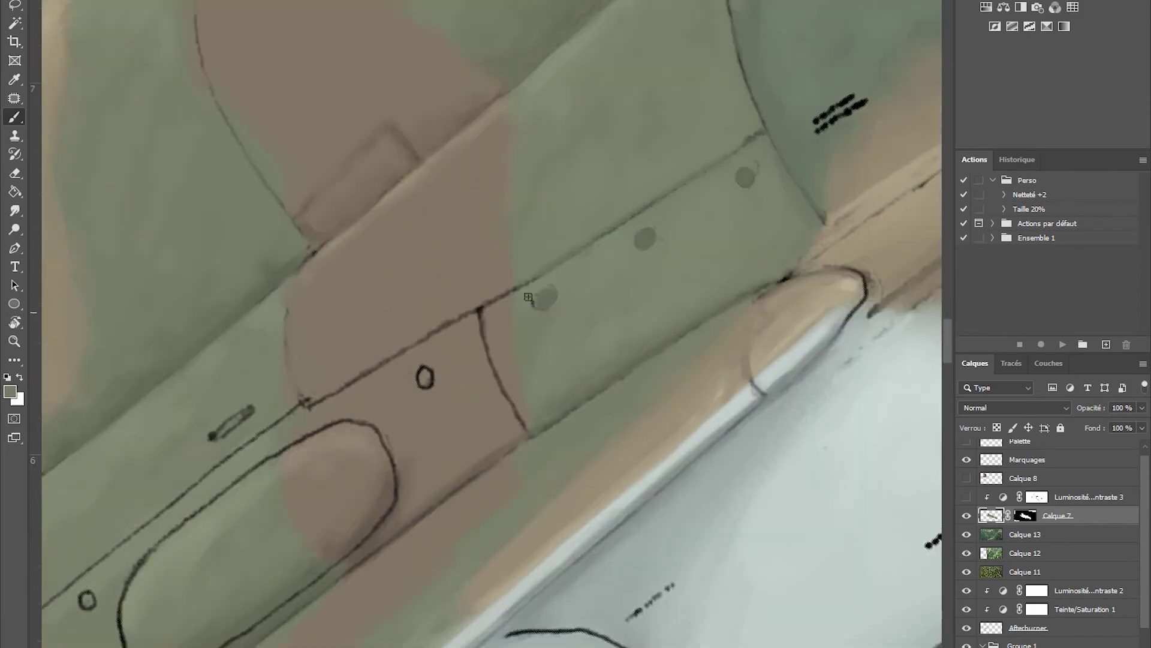
drag(478, 462, 642, 173)
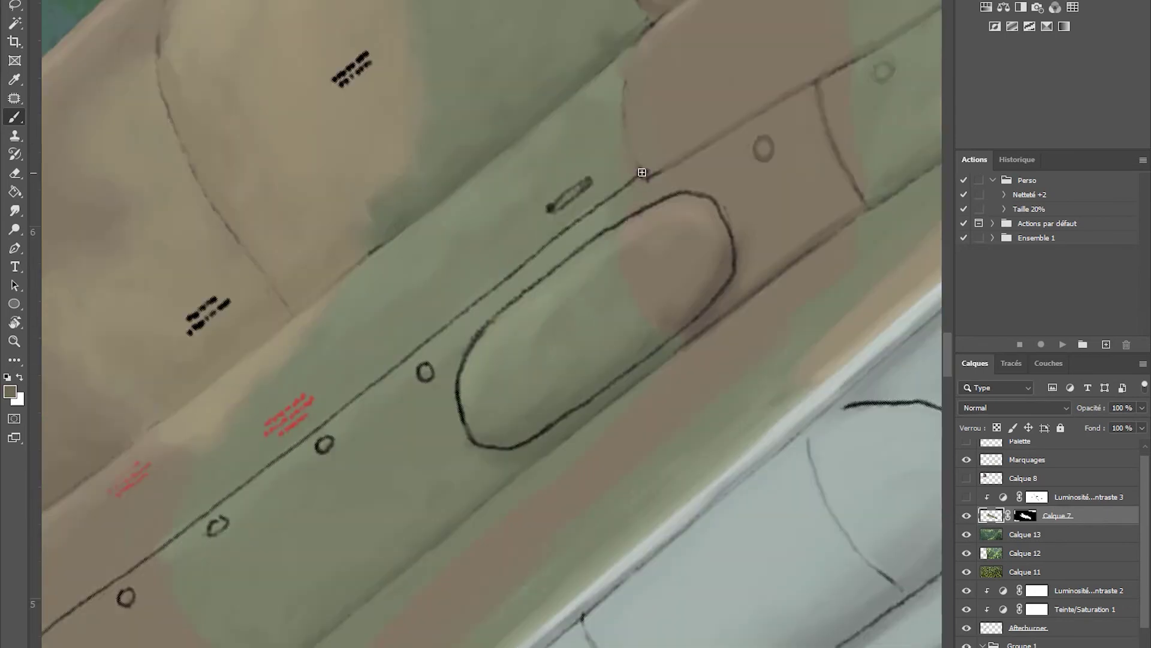
Step: Tone down the remaining small circles along the fuselage seam down to the pair beside the curved panel line
click(426, 371)
click(425, 414)
mouse_move(216, 528)
mouse_down()
mouse_move(425, 414)
mouse_move(661, 251)
mouse_up()
click(479, 362)
drag(626, 309, 640, 182)
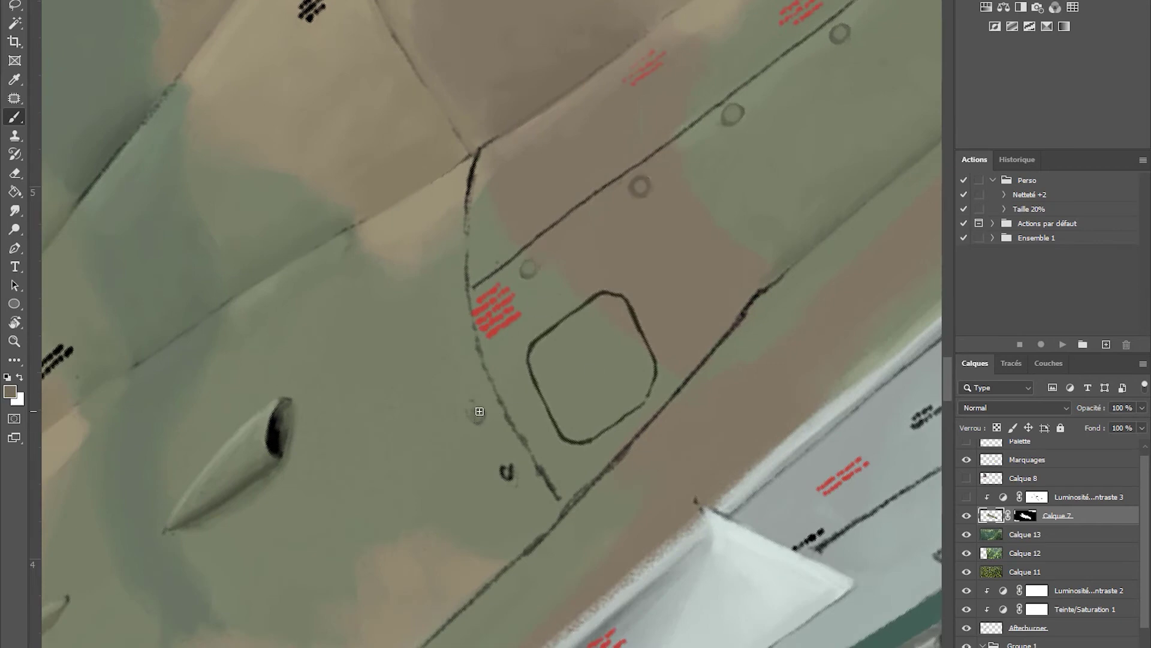
drag(559, 510, 630, 400)
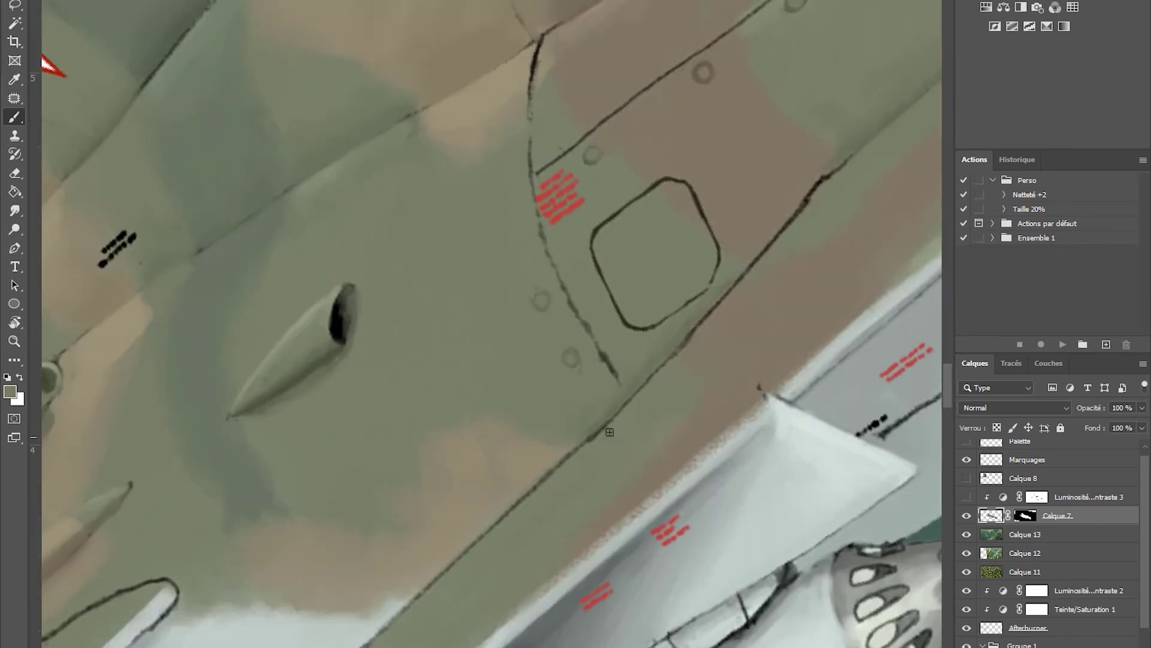
Step: Soften the outline of the rounded square hatch and the long fuselage seam running beneath it
drag(773, 248, 571, 386)
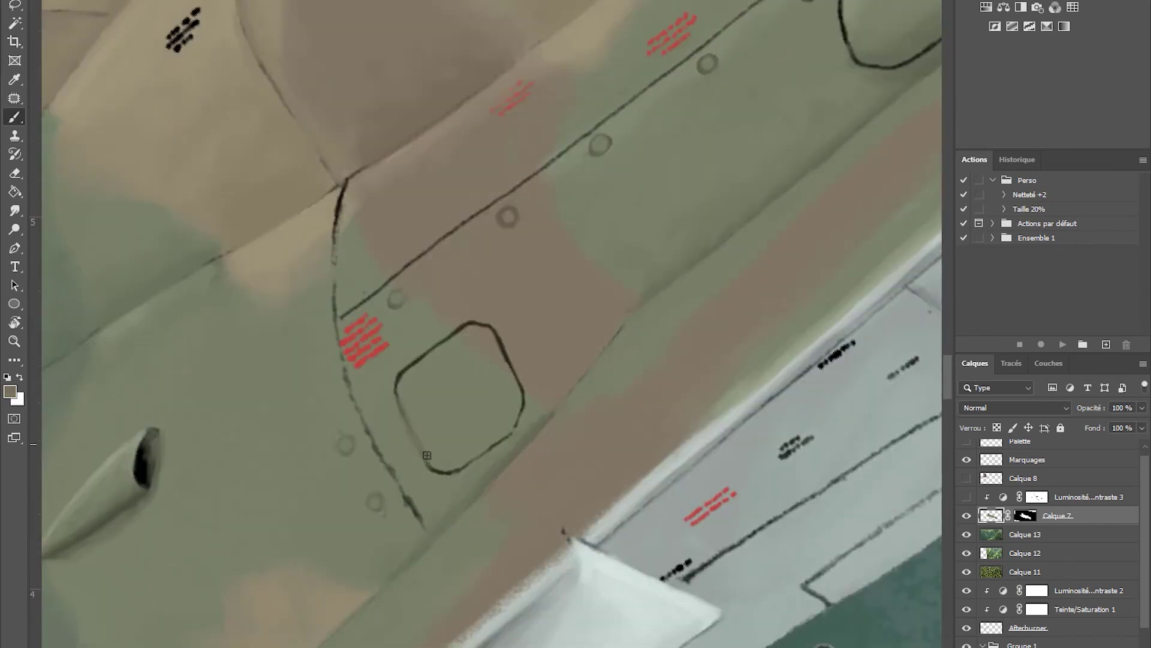
drag(540, 308, 519, 305)
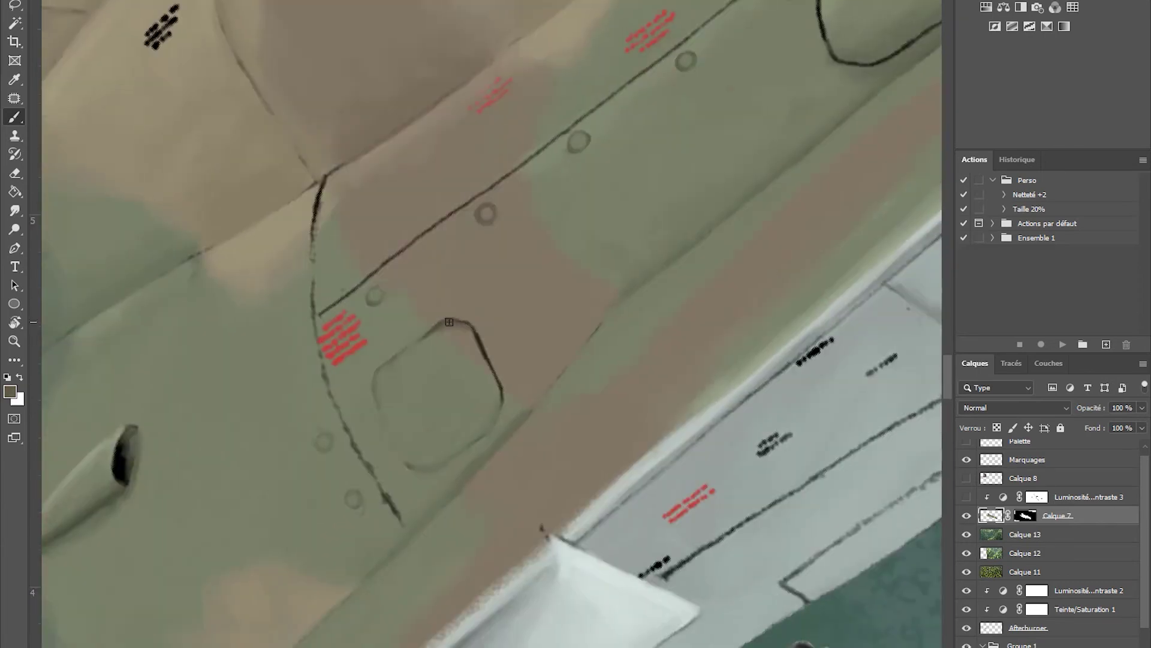
mouse_move(514, 431)
mouse_down()
mouse_move(267, 537)
mouse_move(511, 310)
mouse_move(66, 641)
mouse_up()
Step: Paint over the black outline of the elongated oval bulge on the fuselage side in matching camouflage tones
drag(888, 395, 900, 392)
mouse_move(479, 294)
mouse_down()
mouse_move(383, 444)
mouse_move(420, 480)
mouse_move(603, 357)
mouse_up()
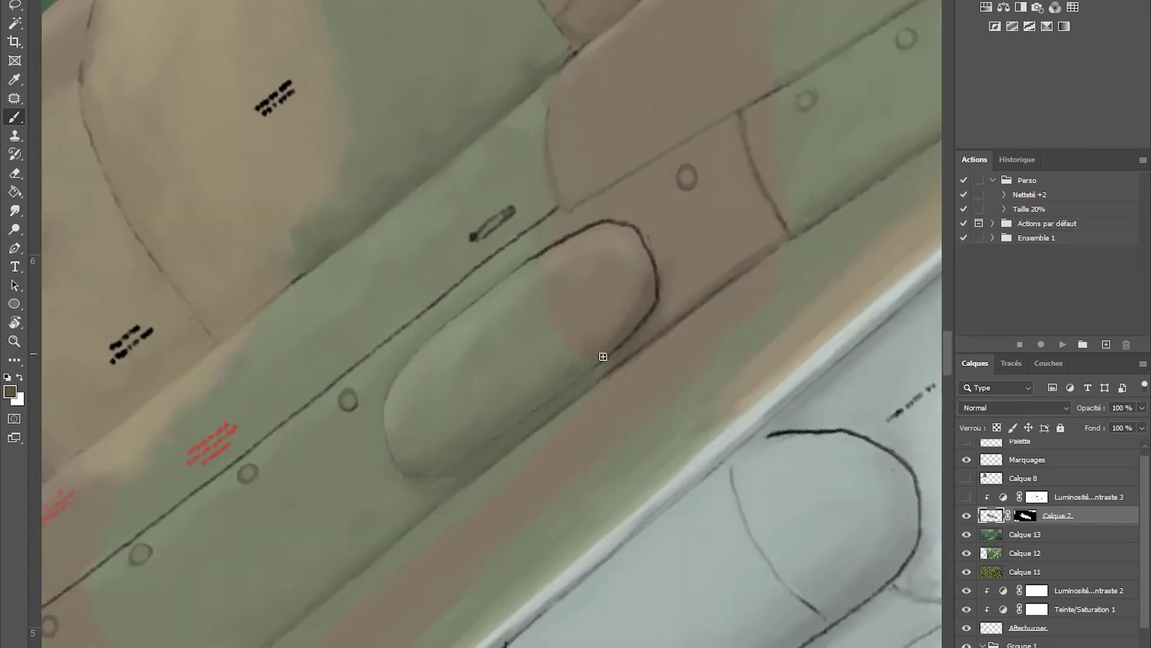
drag(791, 230, 784, 432)
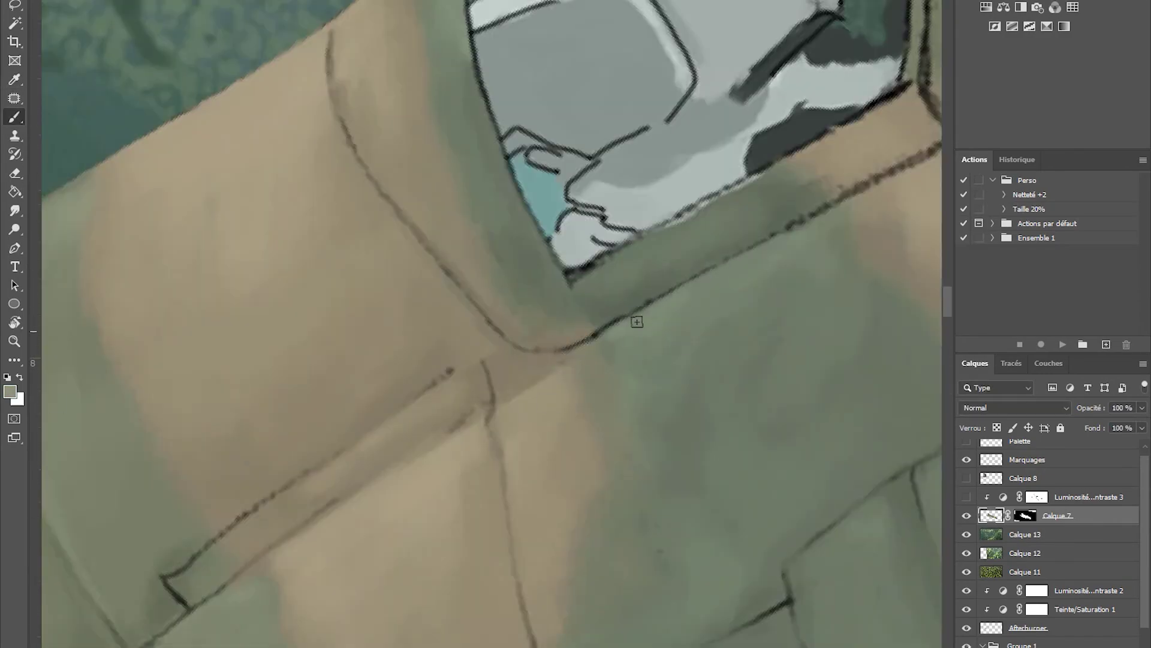
Step: Soften the dark lines along the cockpit sill and around the base of the canopy frame
drag(637, 322, 522, 380)
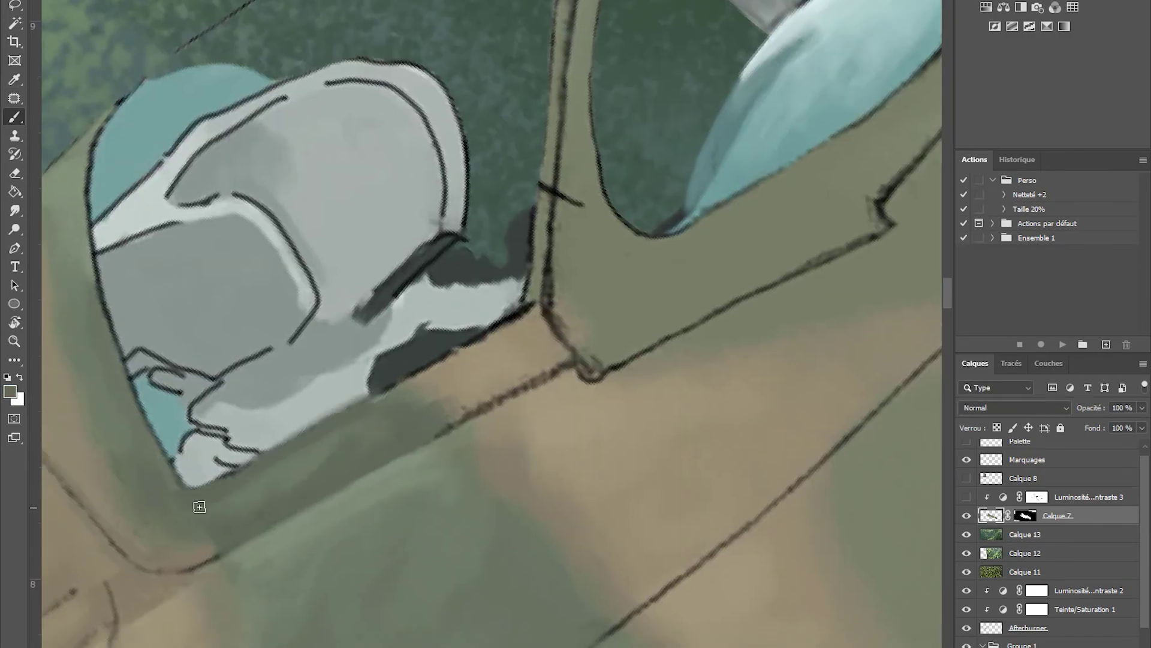
alt+click(527, 312)
mouse_move(527, 313)
mouse_down()
mouse_move(440, 418)
mouse_move(555, 424)
mouse_up()
mouse_move(600, 288)
mouse_down()
mouse_move(558, 453)
mouse_move(504, 133)
mouse_up()
Step: Soften the windshield frame's outlines and the panel seams on the green fuselage beside the red stencil text
scroll(621, 134, down, 3)
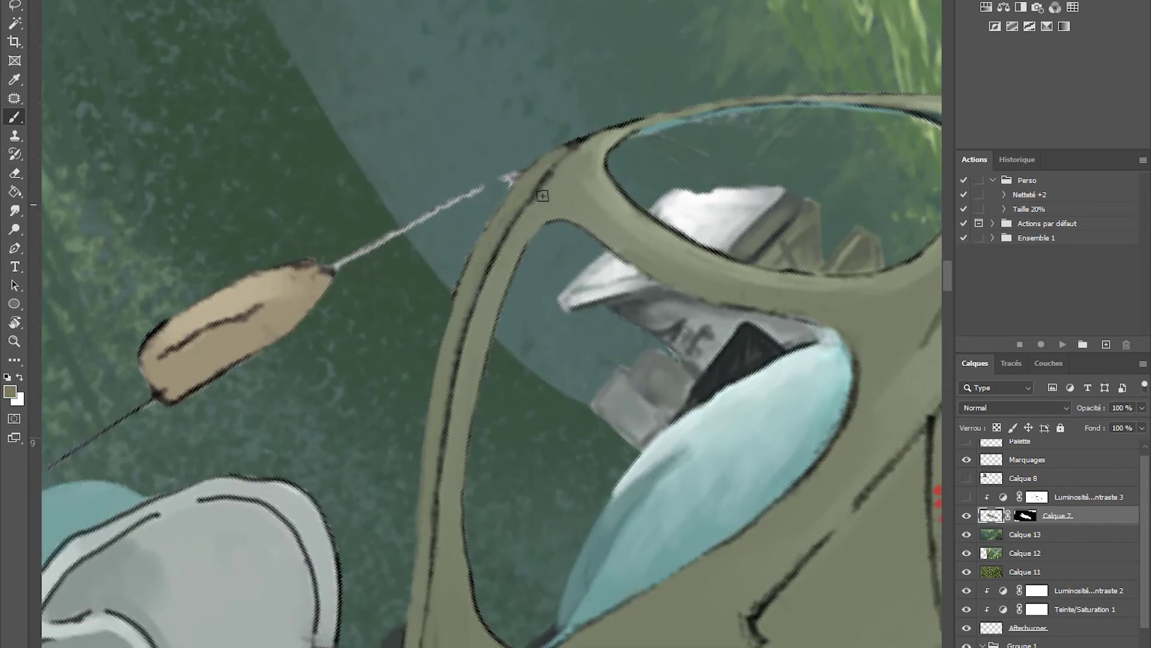
scroll(539, 193, down, 5)
key(b)
scroll(612, 336, up, 3)
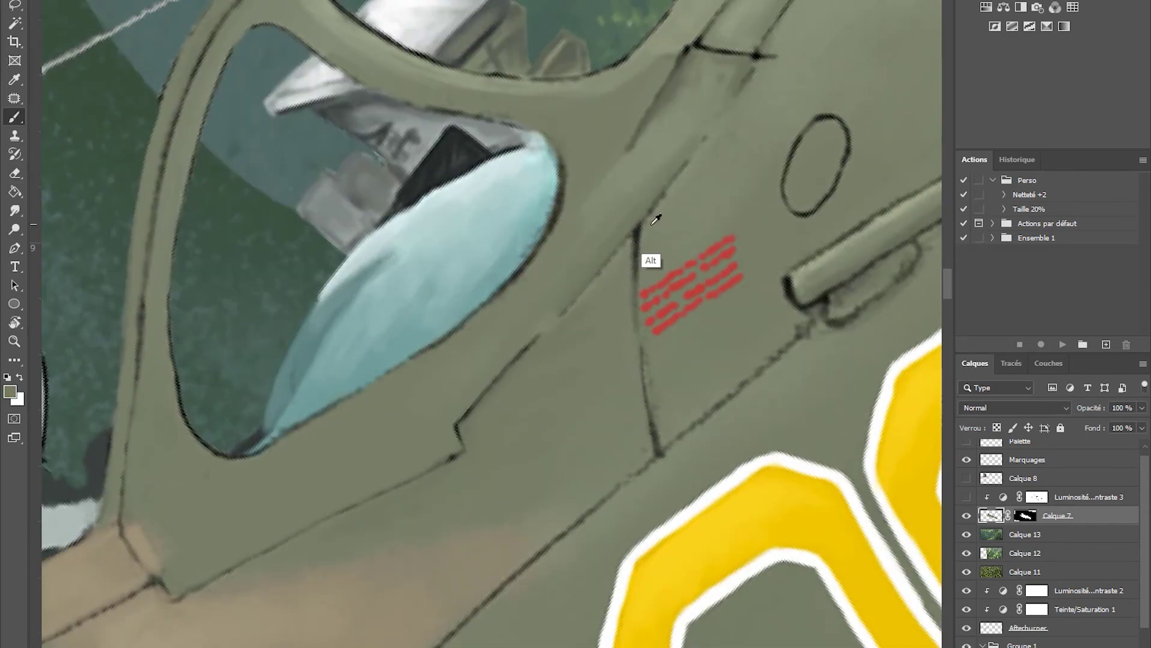
drag(650, 257, 446, 371)
Step: Tone down the outlines of the oval hatch and of the bracket under the tubular fairing above the yellow number
alt+click(729, 297)
mouse_move(586, 390)
mouse_down()
mouse_move(777, 270)
mouse_move(806, 281)
mouse_move(663, 359)
mouse_up()
alt+click(806, 281)
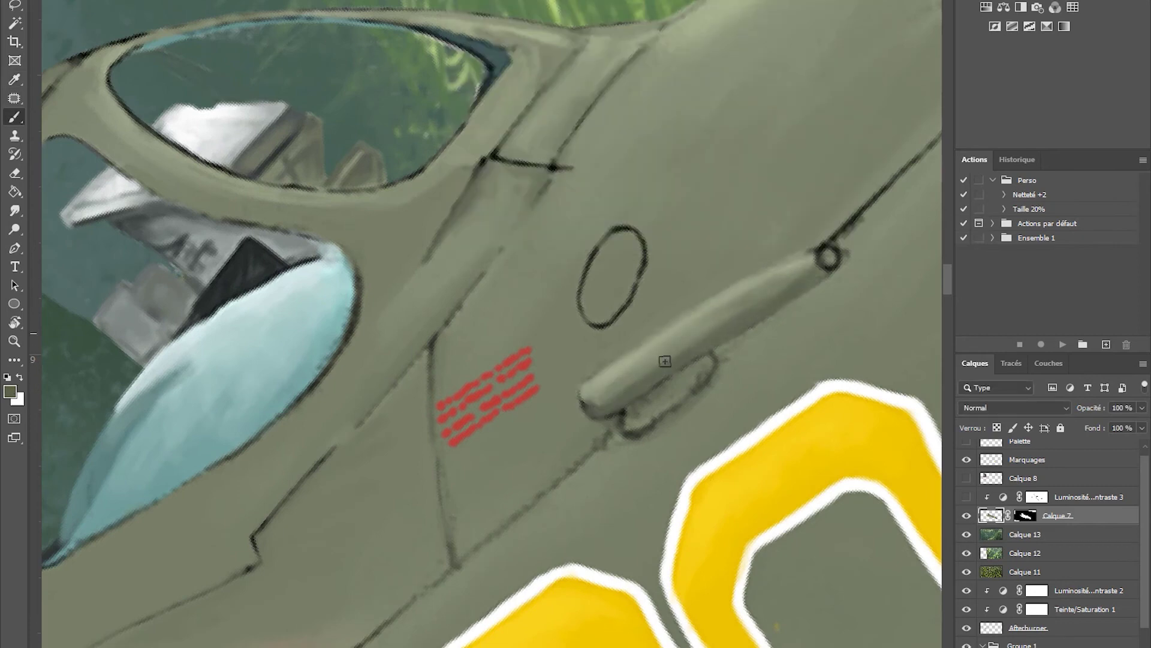
alt+click(681, 378)
drag(624, 432, 681, 396)
alt+click(672, 378)
mouse_move(599, 252)
mouse_down()
mouse_move(576, 324)
mouse_move(592, 236)
mouse_move(629, 312)
mouse_up()
alt+click(576, 324)
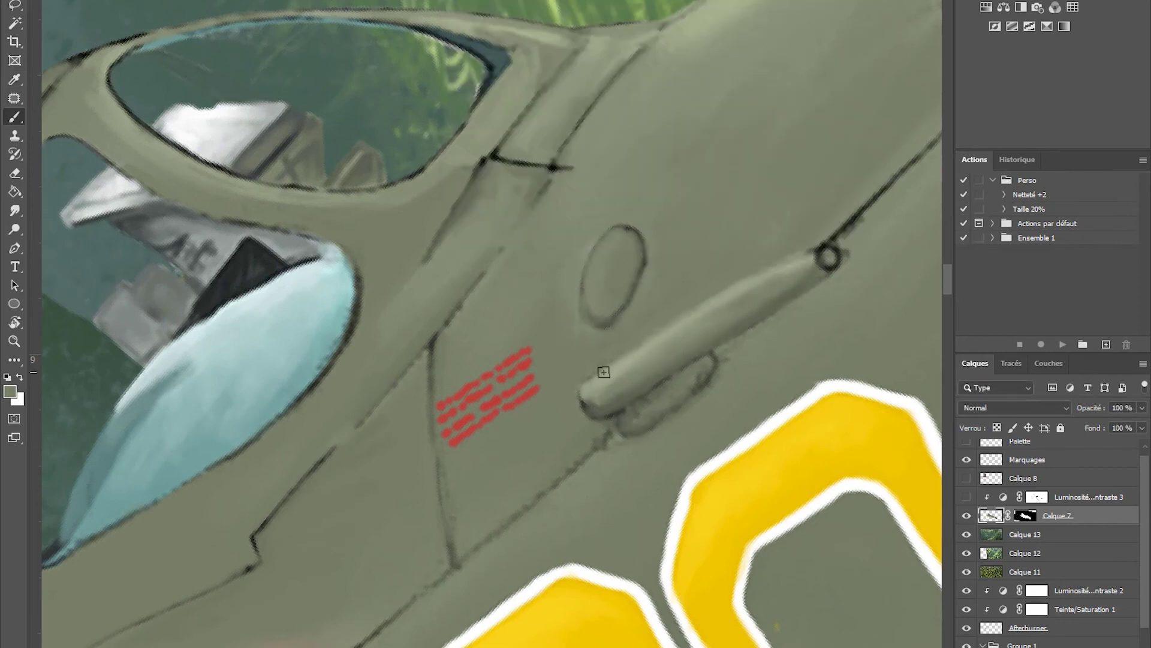
Step: Paint over the dark outlines around the white missile's front section, its forward fins and its red nose
drag(653, 433, 443, 538)
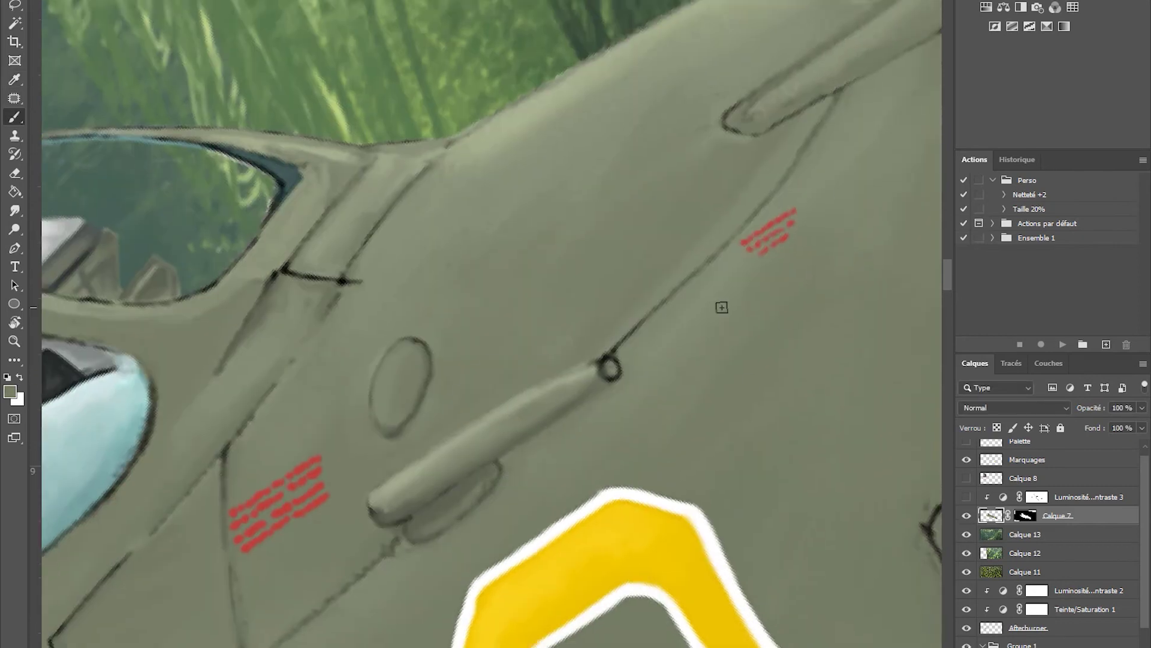
scroll(463, 357, down, 5)
scroll(336, 528, up, 5)
drag(790, 467, 790, 319)
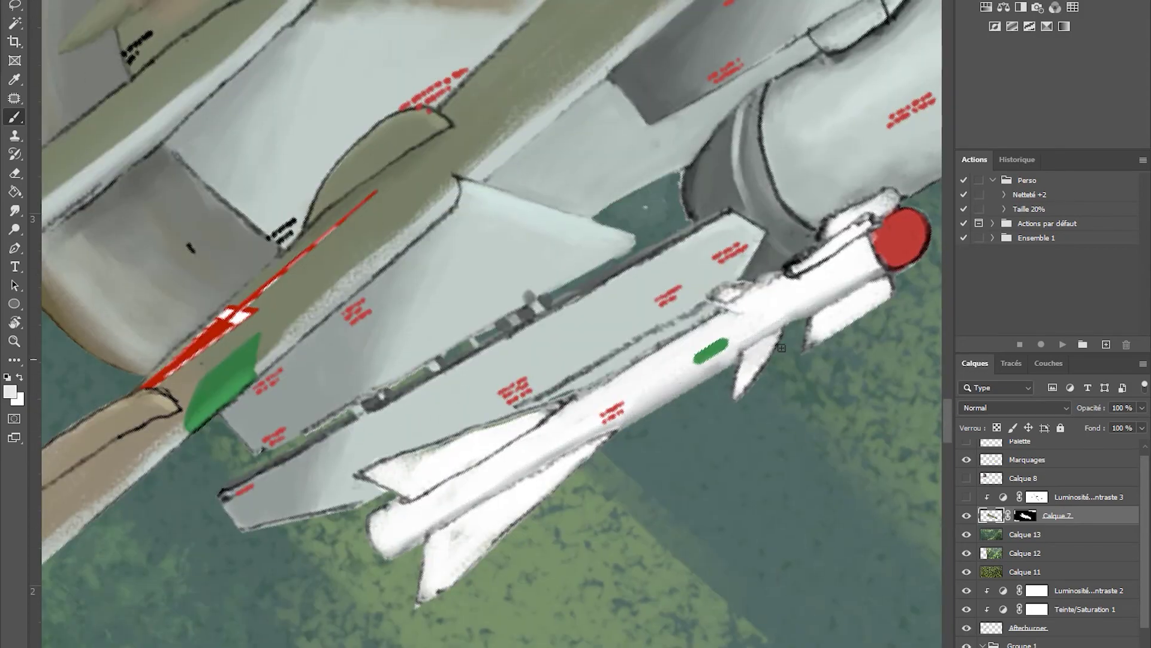
alt+click(793, 269)
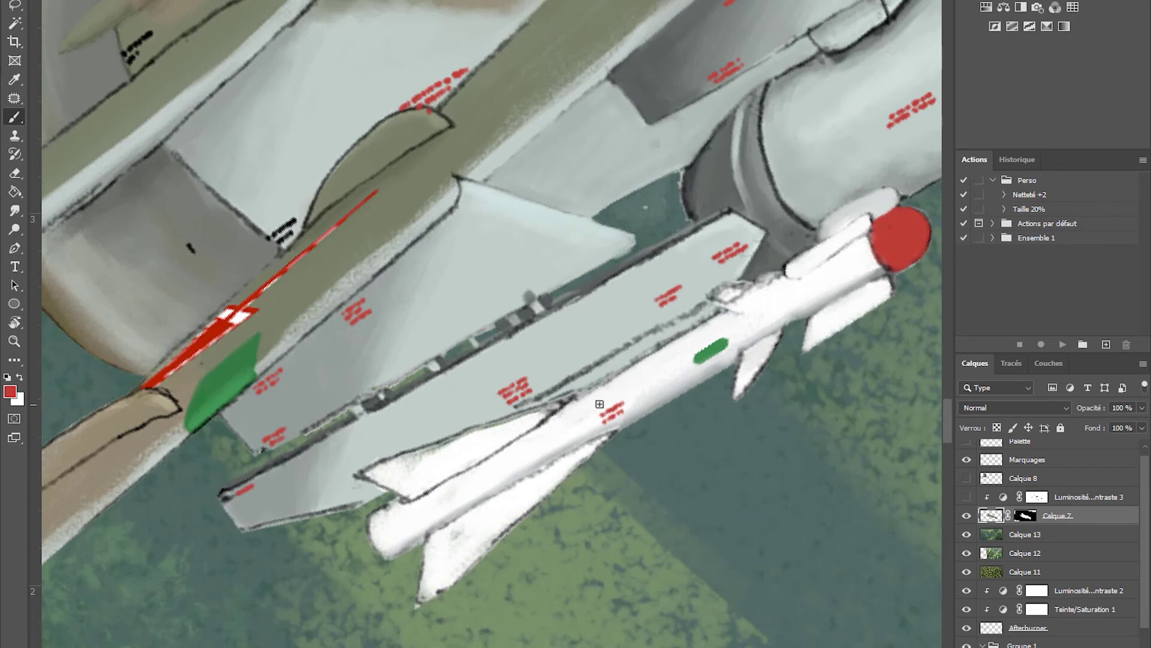
alt+click(599, 404)
drag(599, 404, 707, 316)
Step: Cover the outlines of the missile's tail fins with white and pale grey, including the fin tips
drag(463, 382, 409, 385)
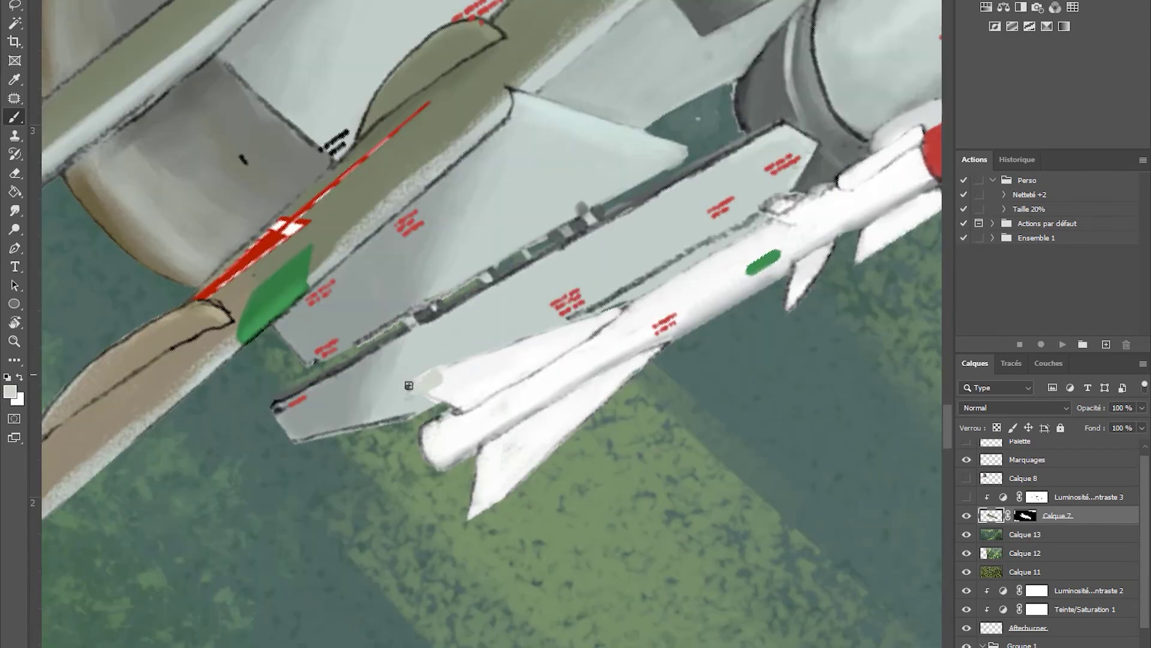
drag(479, 354, 761, 226)
drag(564, 323, 756, 217)
Step: Erase the paint in the gap between the missile and its rail and clean the outline of the upper forward fin
key(e)
drag(596, 309, 735, 237)
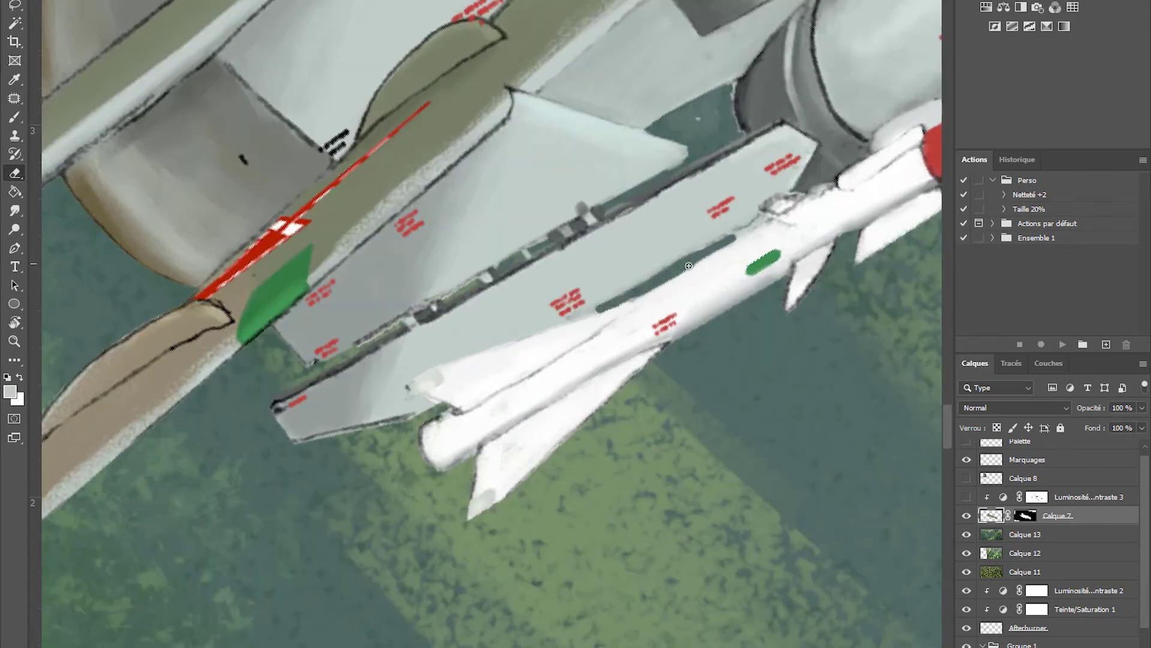
drag(581, 317, 852, 172)
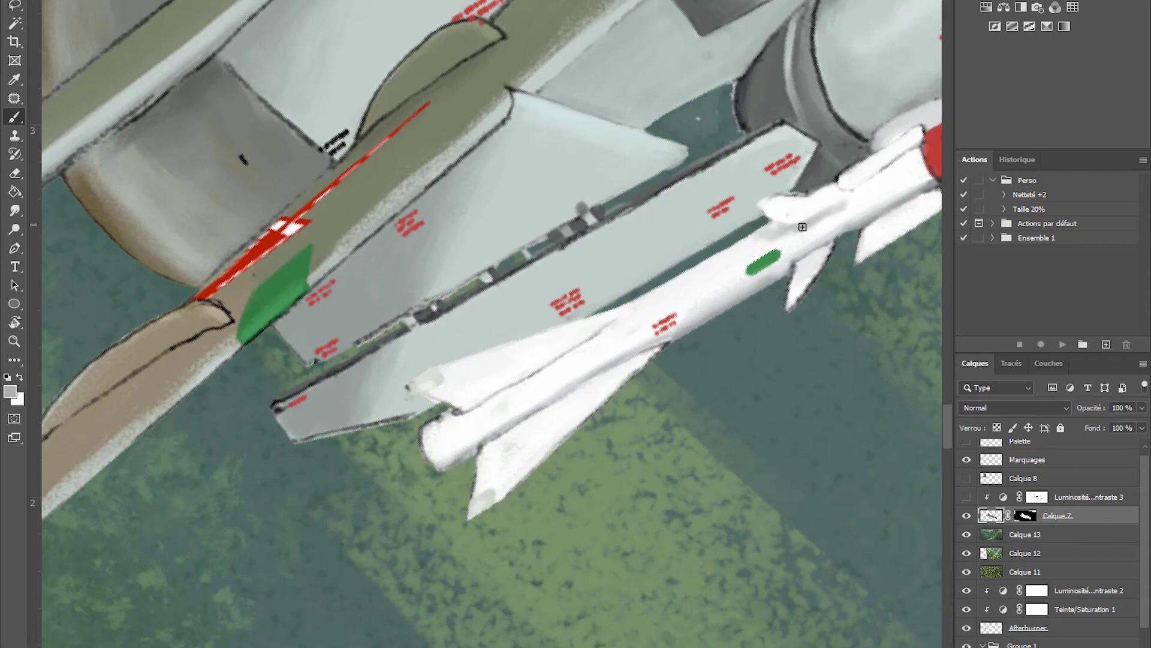
scroll(636, 325, down, 5)
scroll(874, 450, up, 5)
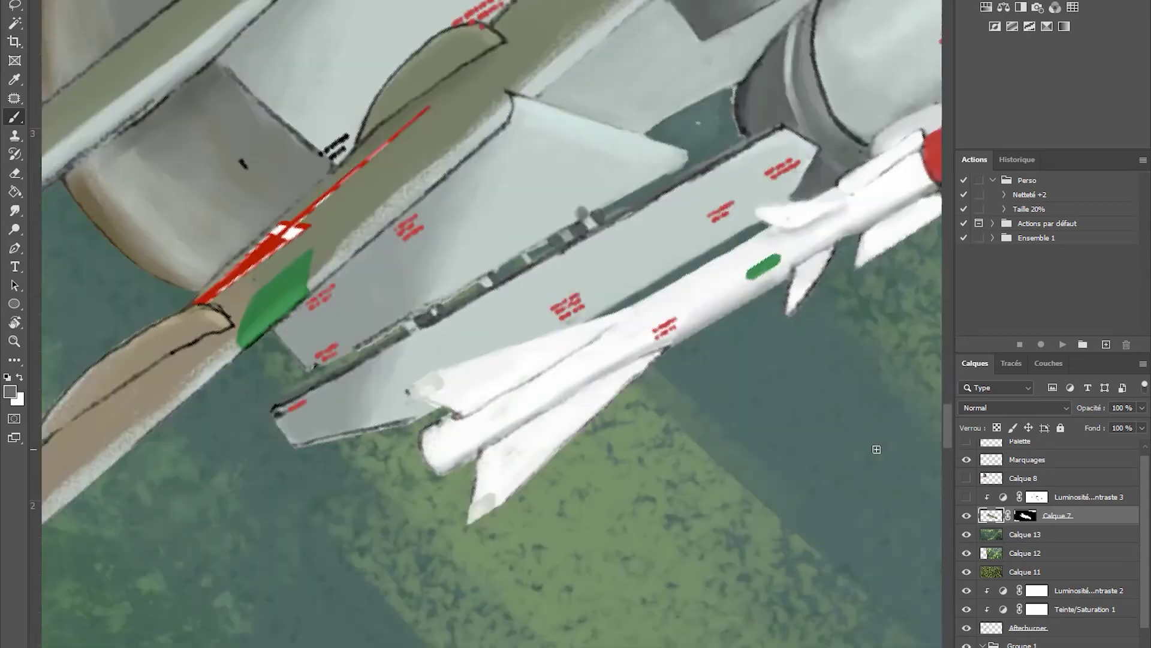
Step: Shade the brown wing fairing over its outlines and set the paint colour to #b1a78c
alt+click(423, 441)
click(9, 391)
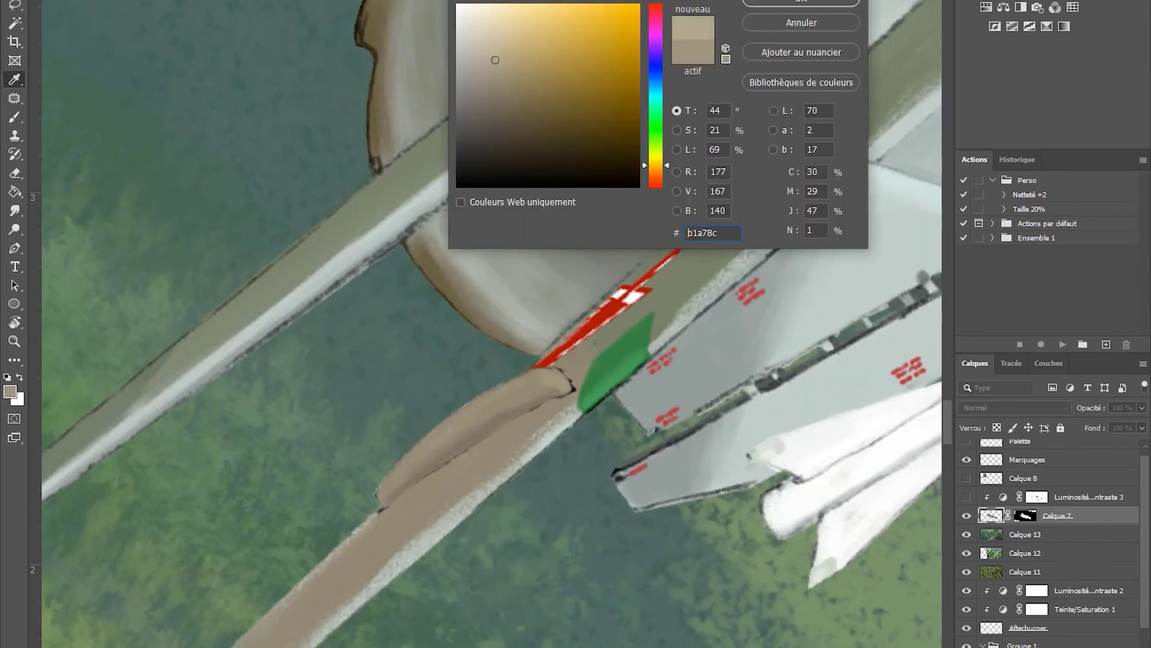
key(Return)
Step: Shade the green wing fairing beside the red stripe and paint over its black outline
mouse_move(790, 110)
mouse_down()
mouse_move(550, 293)
mouse_move(607, 288)
mouse_up()
click(10, 391)
key(Return)
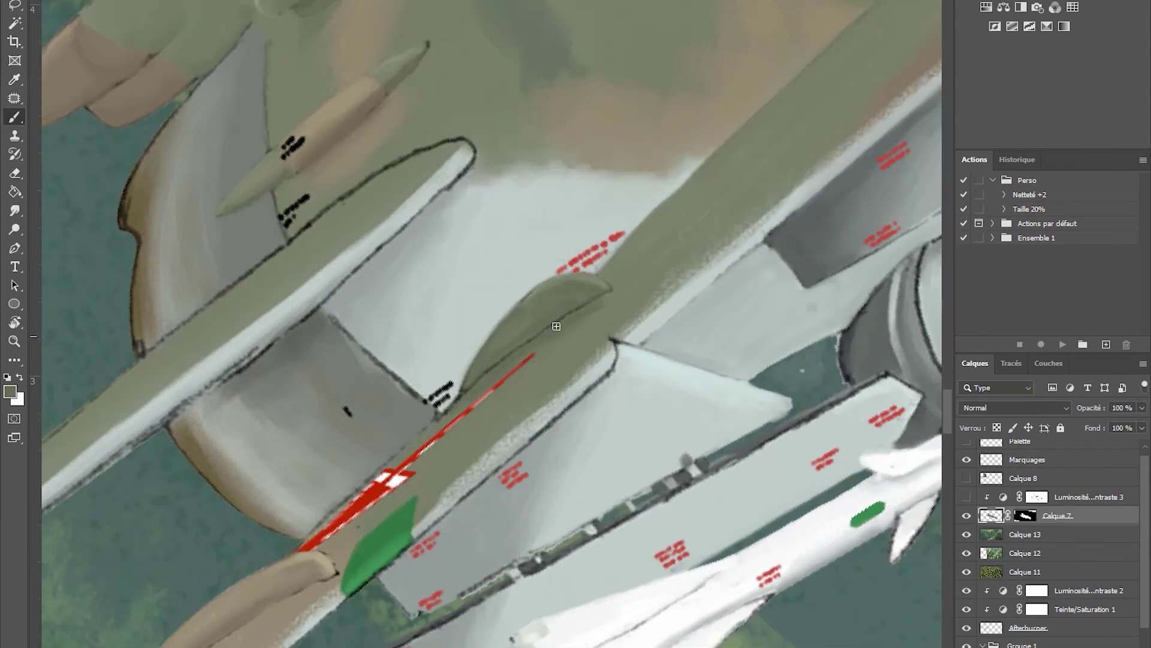
drag(475, 379, 615, 208)
Step: Soften the edge of the grey plate beside the wing and clean the brown tip of the long tail surface
alt+click(689, 275)
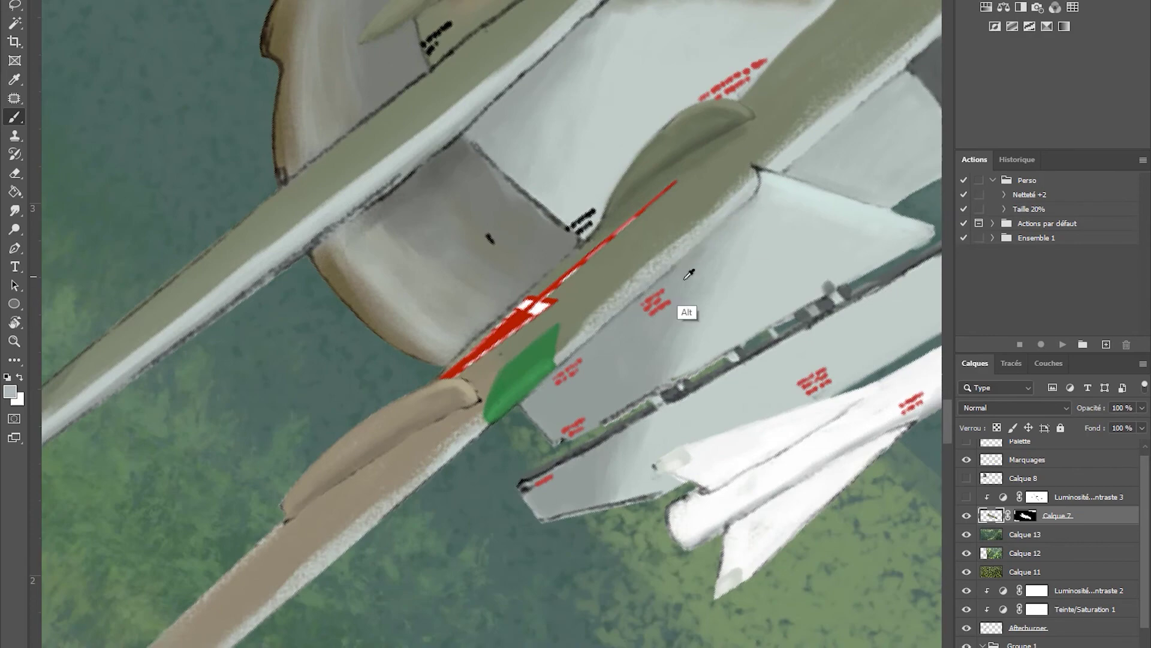
drag(420, 420, 690, 228)
scroll(652, 362, left, 5)
scroll(652, 362, down, 3)
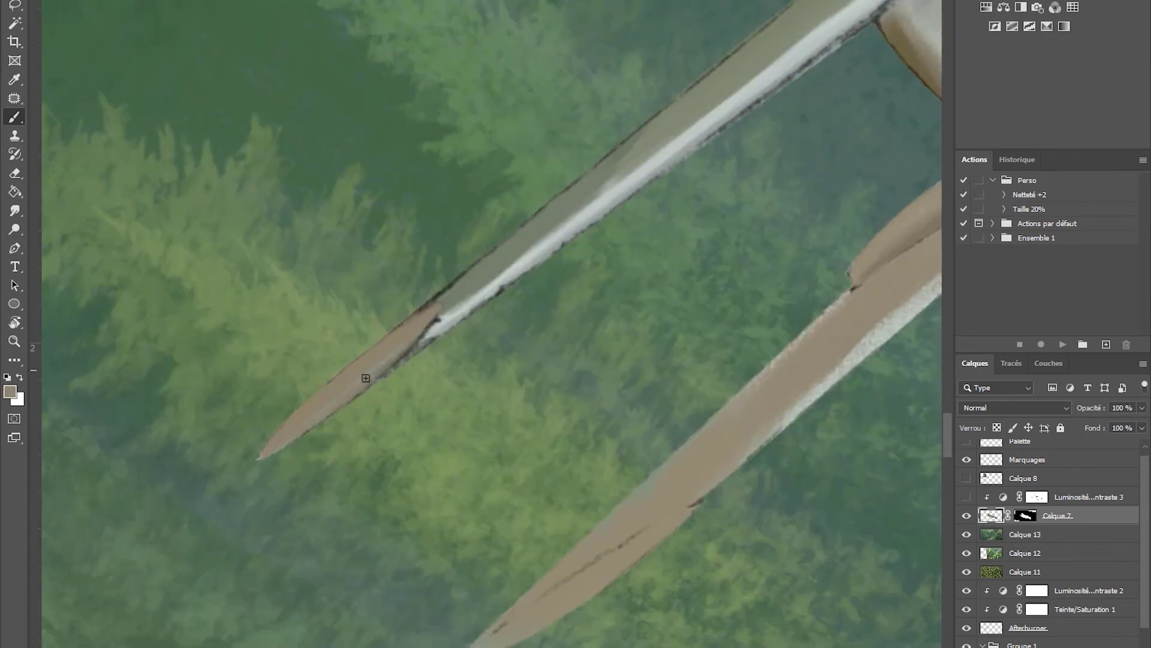
Step: Replace the dark line under the long tail surface with soft grey shading over the nozzle and pale fuselage
scroll(367, 373, up, 8)
scroll(368, 373, right, 8)
alt+click(579, 254)
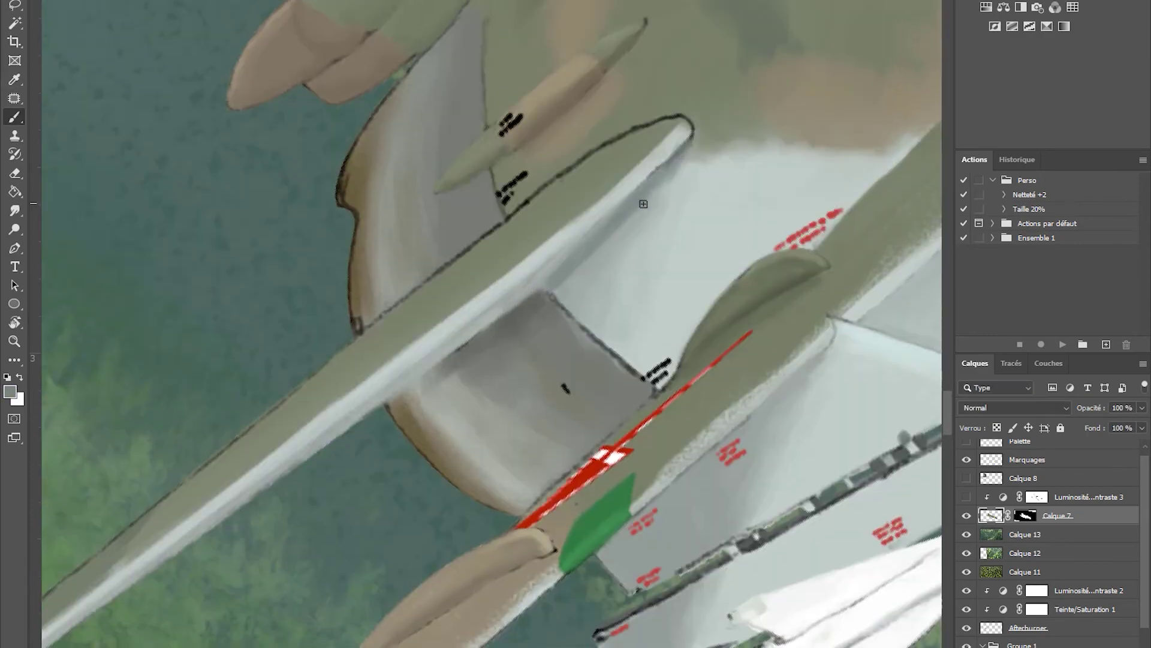
drag(580, 255, 806, 245)
Step: Clean the outlines along the tail surface's upper edge and around the brown-rimmed grey engine nozzle
scroll(806, 246, right, 5)
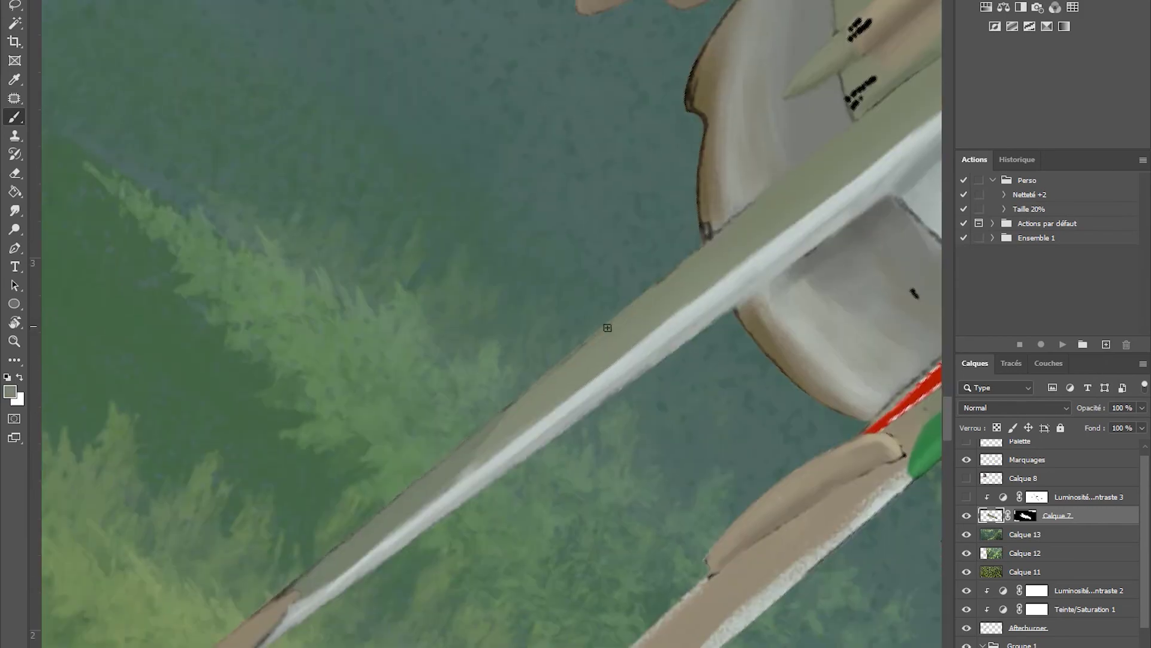
scroll(485, 295, up, 3)
scroll(485, 294, left, 2)
alt+click(485, 294)
alt+click(695, 390)
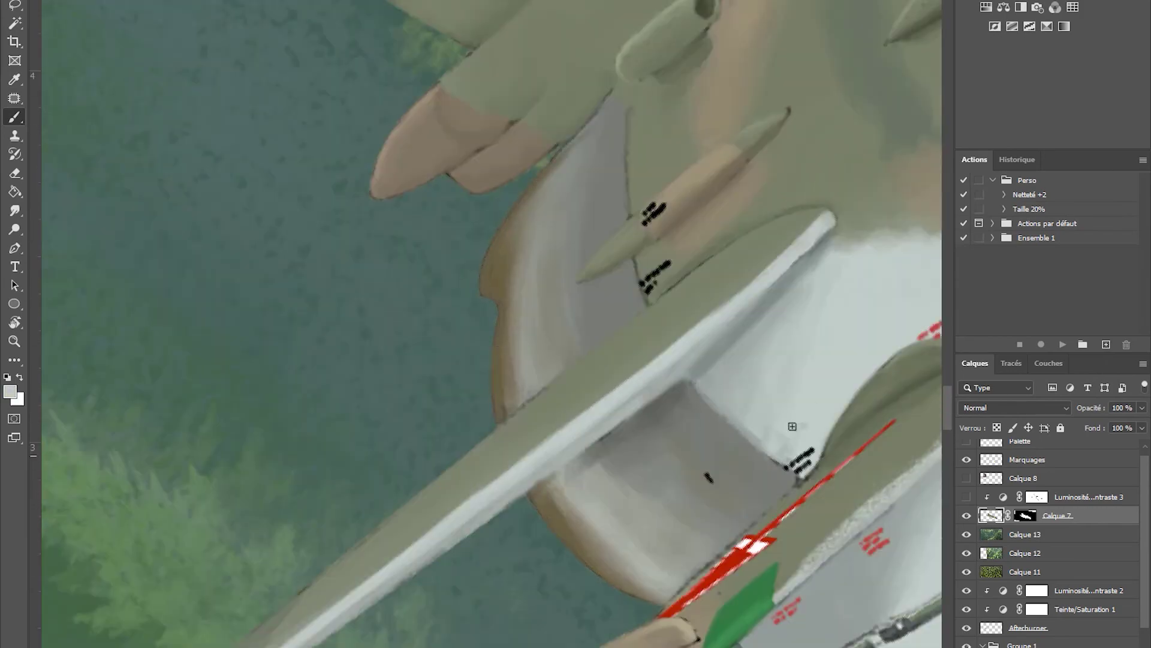
Step: Soften the dark outline of the small scoop beside the red star on the tail fin with sampled camouflage colour
scroll(791, 424, down, 5)
scroll(771, 488, up, 5)
alt+click(621, 111)
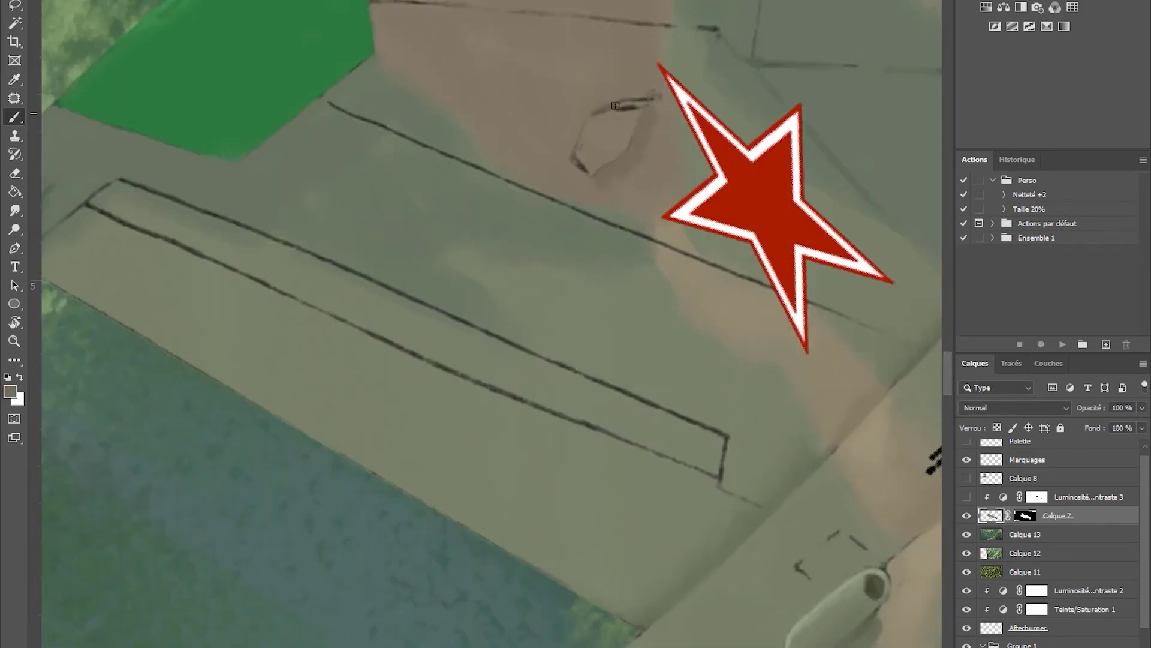
alt+click(616, 106)
drag(616, 106, 604, 106)
scroll(611, 120, down, 6)
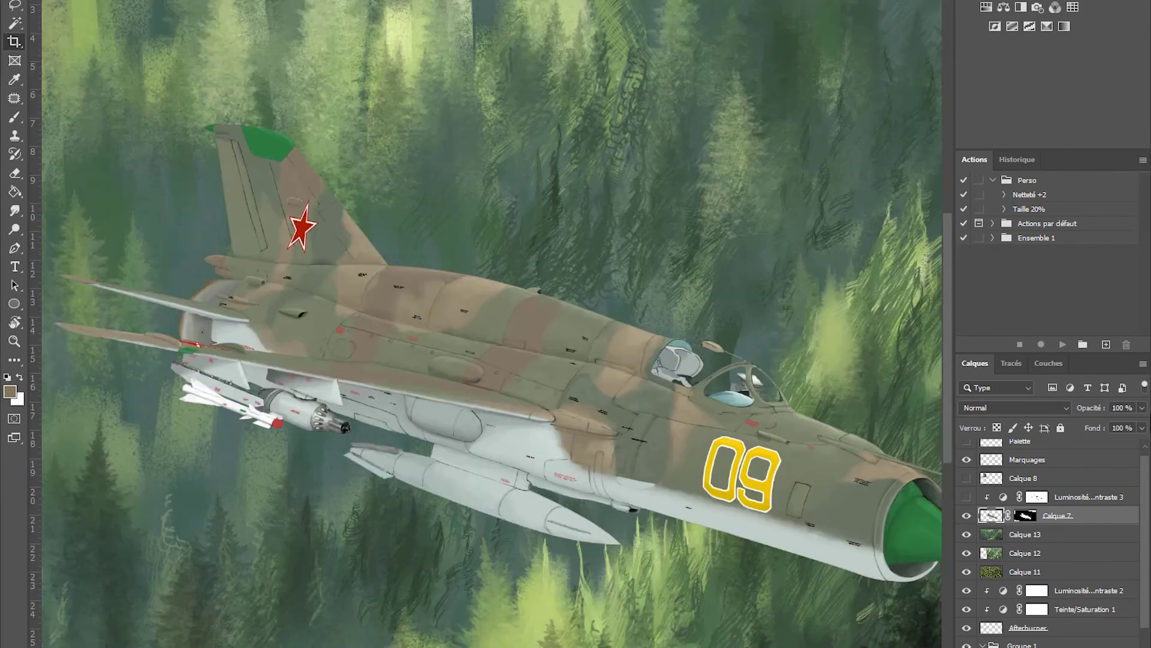
Step: Add a new layer named "Fumée Post" above Calque 13 and get the brush ready
click(1026, 535)
key(ctrl+shift+n)
text(Fumée Post)
key(Return)
scroll(551, 629, up, 3)
key(c)
scroll(550, 630, down, 5)
key(b)
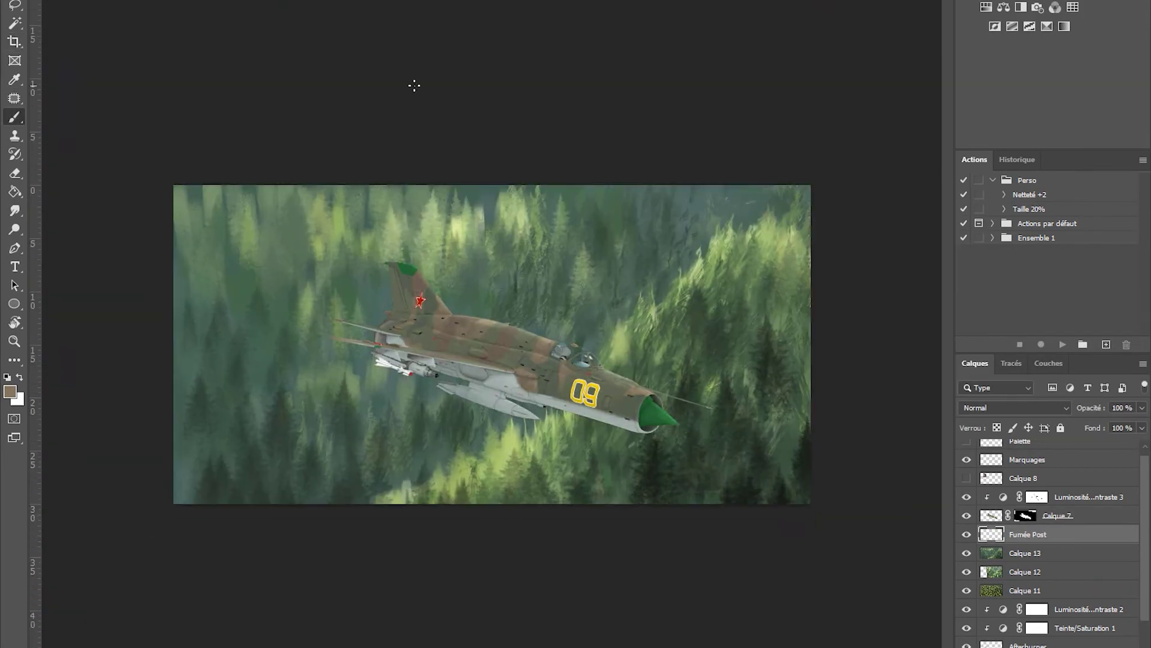
Step: Choose a textured foliage brush from the brush presets
key(F5)
scroll(177, 539, down, 15)
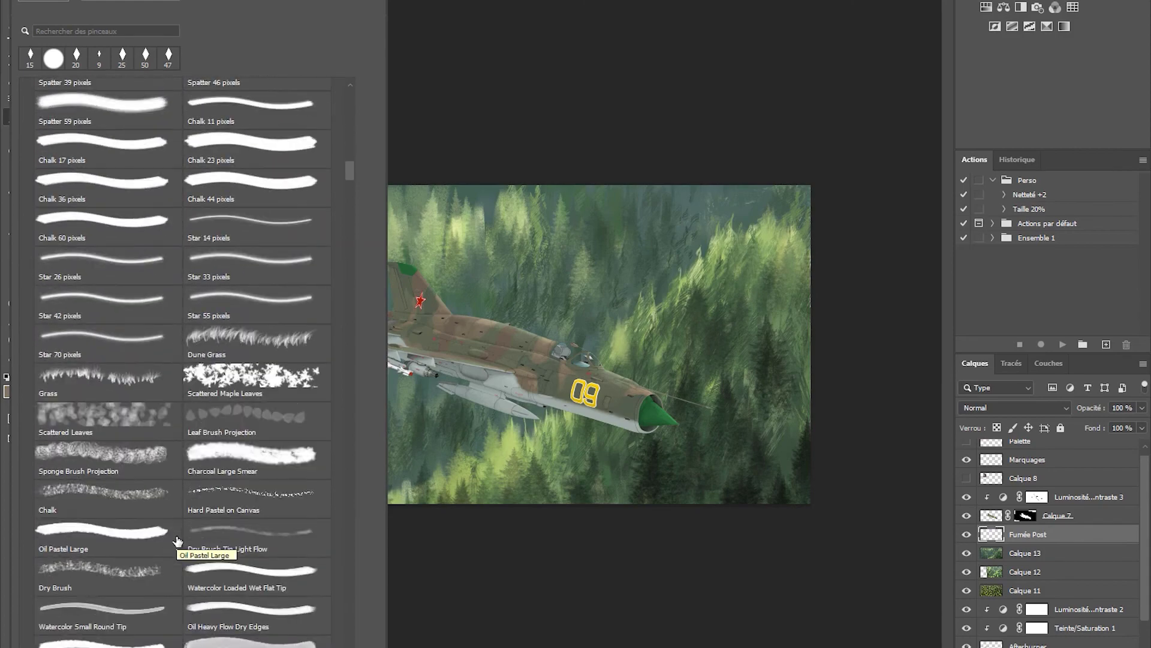
scroll(178, 551, down, 15)
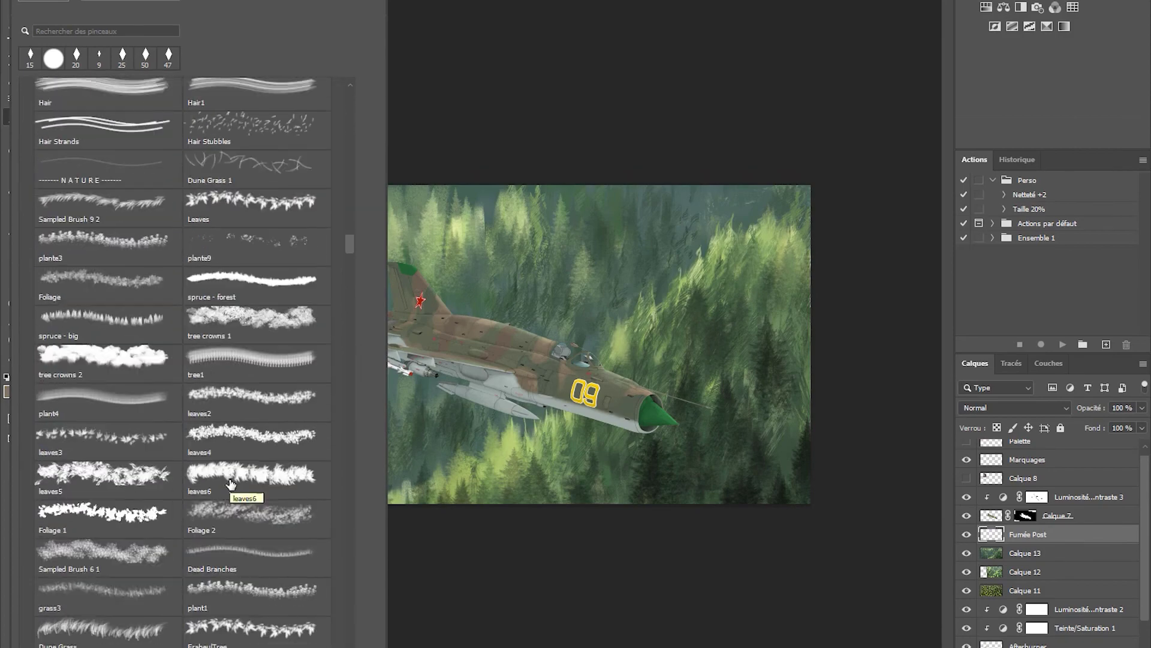
click(224, 511)
key(F5)
Step: Paint two thin white vapour trails streaming back from the jet's tail and wing, and erase the stray strand
scroll(237, 251, up, 3)
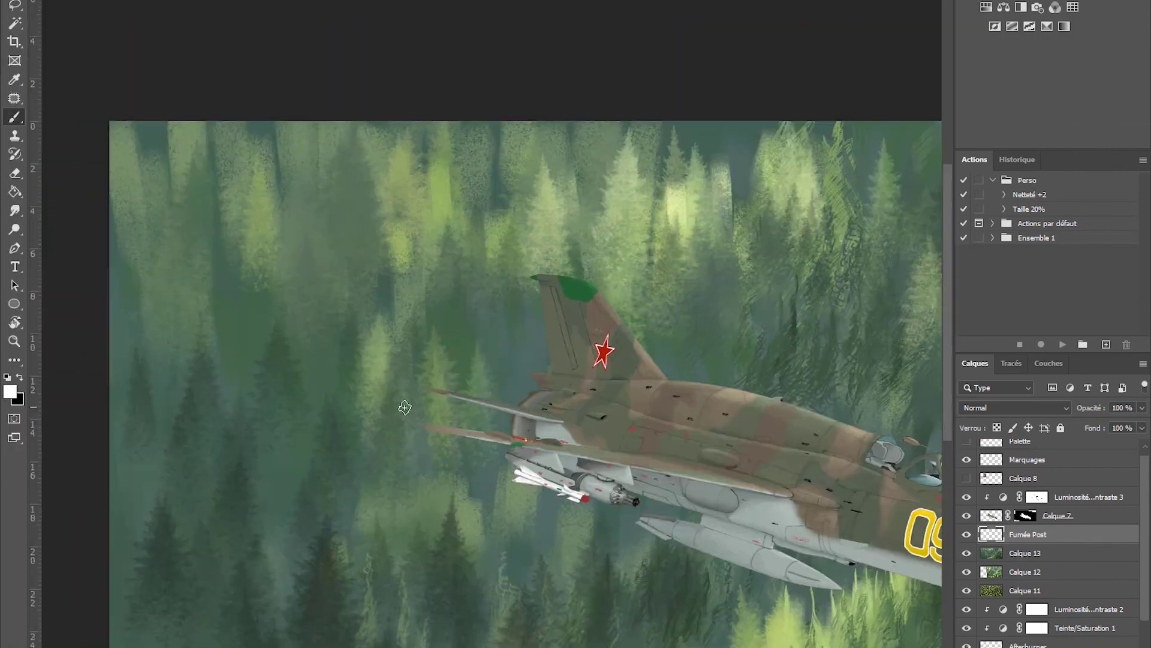
drag(359, 395, 114, 243)
scroll(360, 300, down, 1)
drag(322, 234, 201, 126)
scroll(354, 284, down, 2)
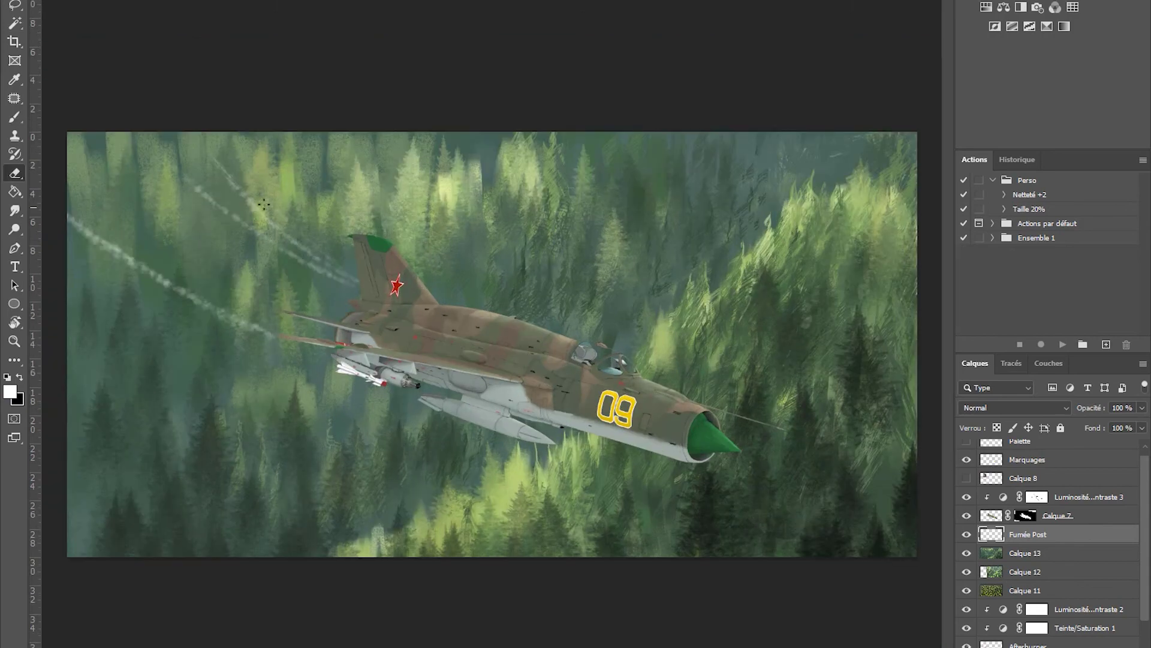
drag(264, 204, 207, 153)
key(b)
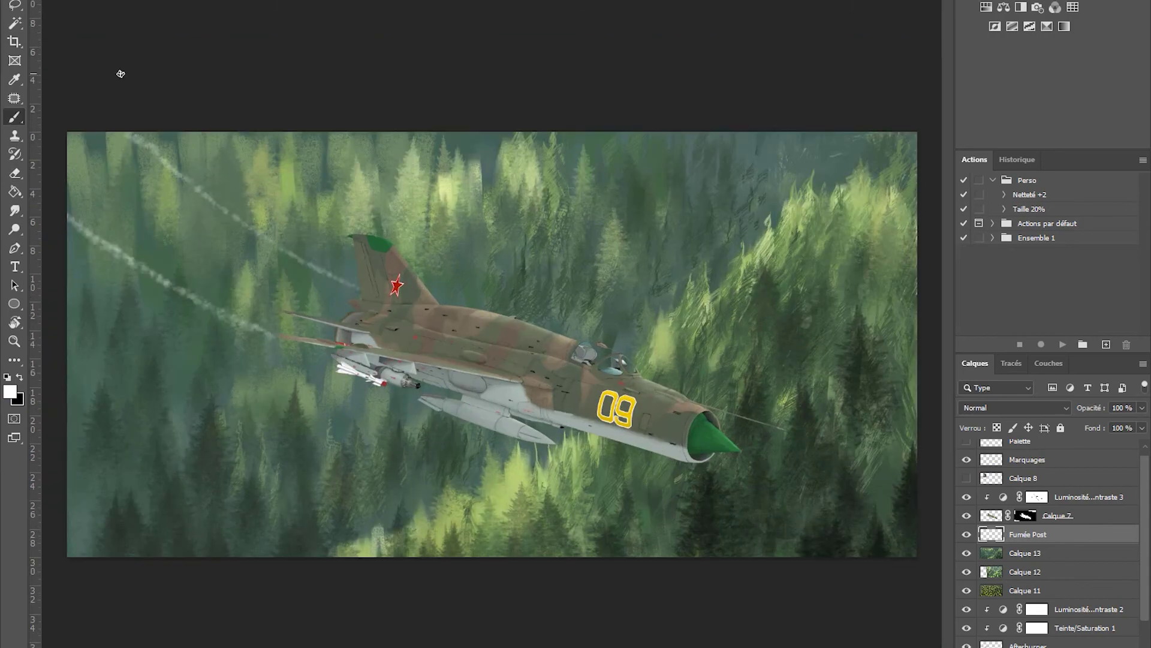
Step: Add a new layer named "Pilote" above the jet layer Calque 7 for painting the pilot
key(alt+bracketright)
key(ctrl+shift+n)
text(Pilote)
key(Return)
scroll(648, 357, up, 4)
scroll(443, 340, up, 3)
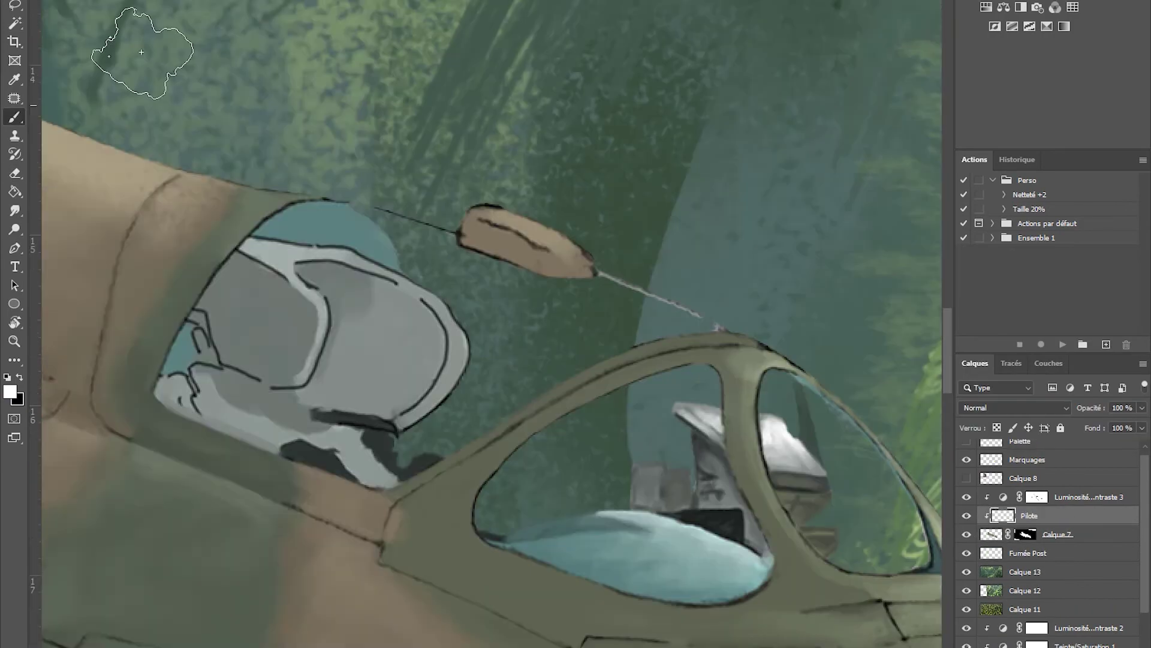
drag(435, 340, 594, 333)
mouse_move(540, 281)
mouse_down()
mouse_move(509, 336)
mouse_move(496, 304)
mouse_move(606, 371)
mouse_up()
click(1023, 478)
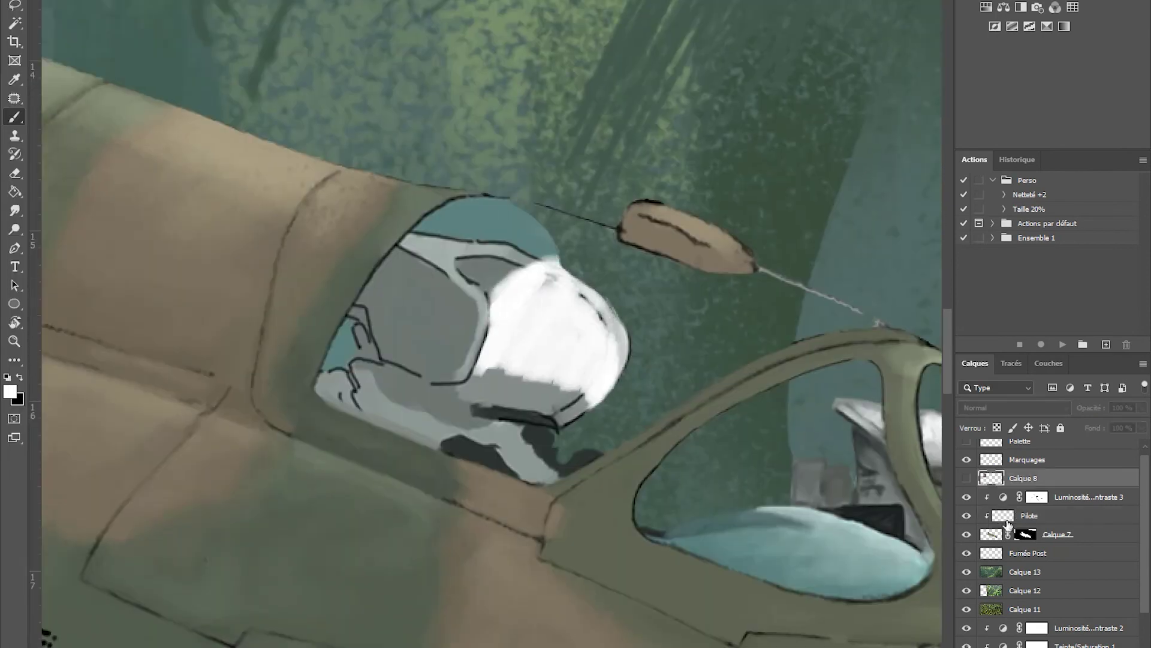
double_click(1023, 478)
click(1024, 517)
key(ctrl+z)
Step: Raise the Pilote layer above Marquages, paint a white rounded helmet over the pilot's head, and erase its rough edge
key(ctrl+bracketright)
key(ctrl+bracketright)
key(ctrl+bracketright)
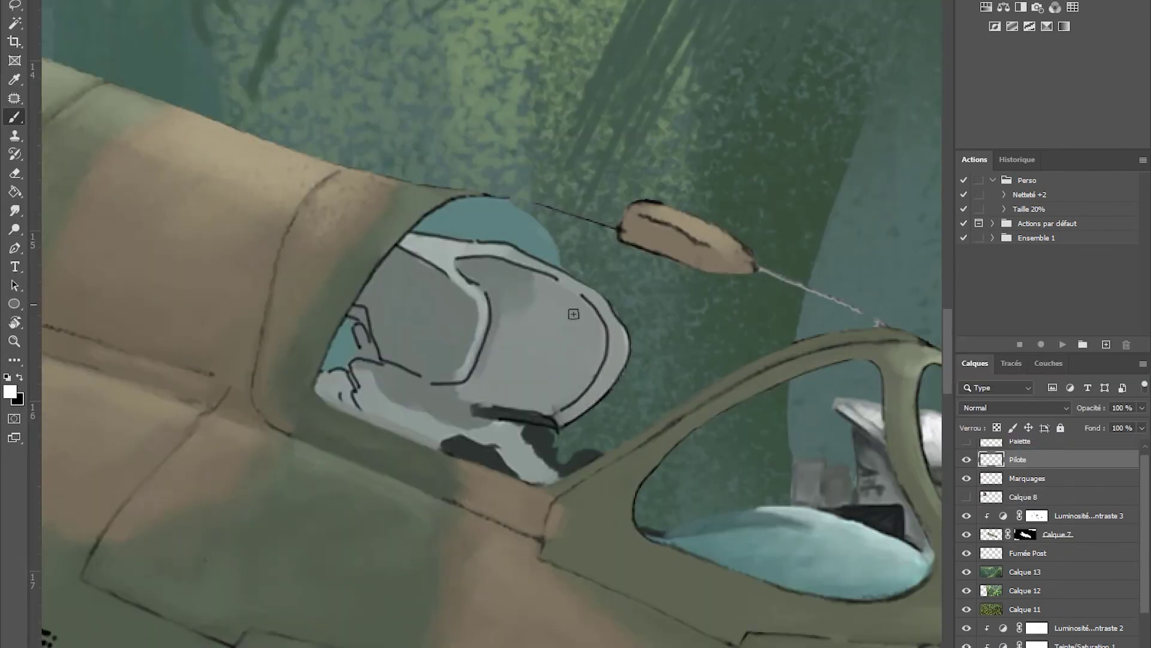
mouse_move(630, 327)
mouse_down()
mouse_move(609, 400)
mouse_move(501, 294)
mouse_up()
drag(625, 375, 624, 317)
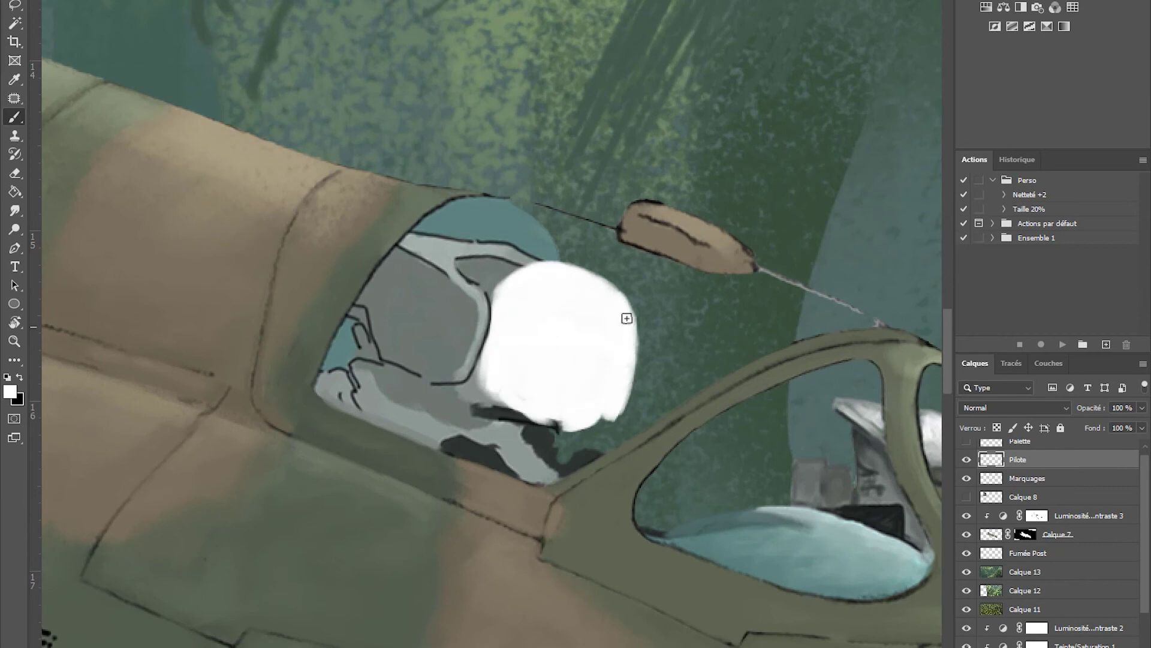
key(e)
drag(623, 414, 586, 249)
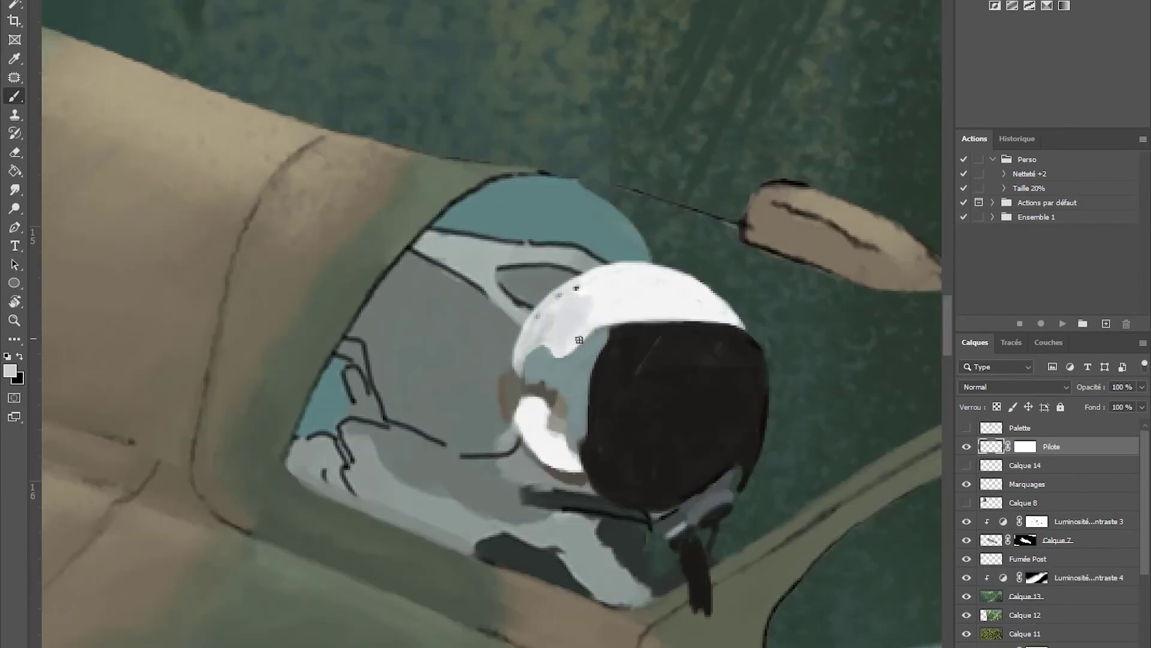
Step: Mask the back of the pilot's helmet along the headrest edge and trim the dark hose under the visor
mouse_move(578, 340)
mouse_down()
mouse_move(528, 420)
mouse_move(551, 456)
mouse_up()
key(x)
mouse_move(537, 317)
mouse_down()
mouse_move(520, 438)
mouse_move(524, 312)
mouse_up()
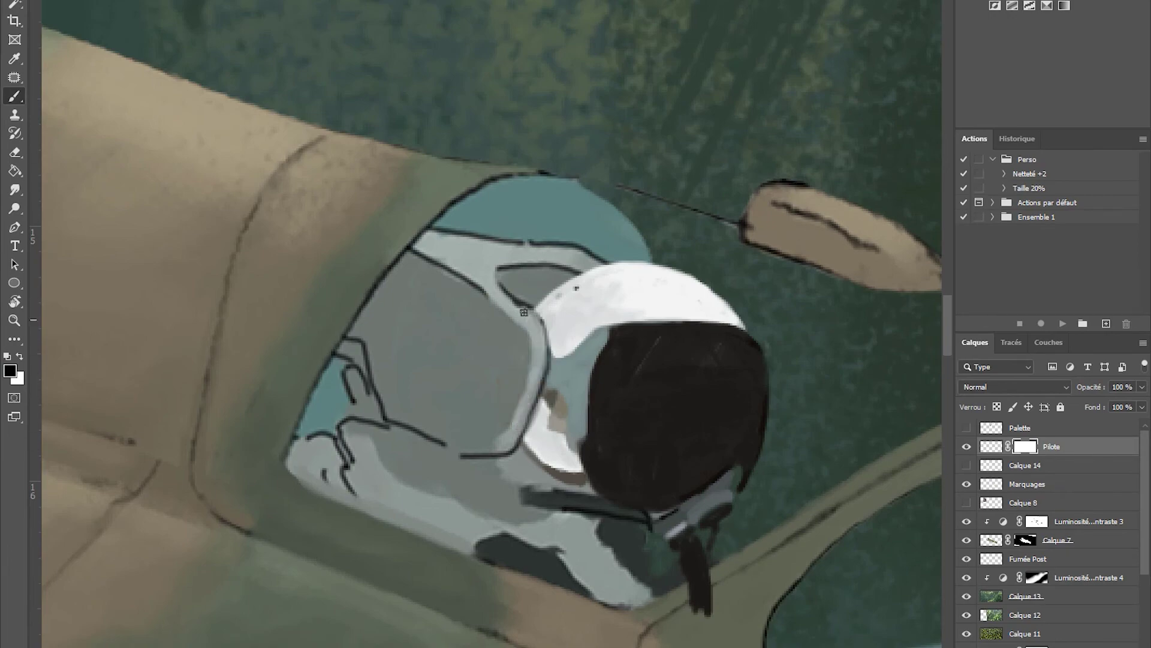
drag(701, 570, 694, 598)
key(x)
key(ctrl+2)
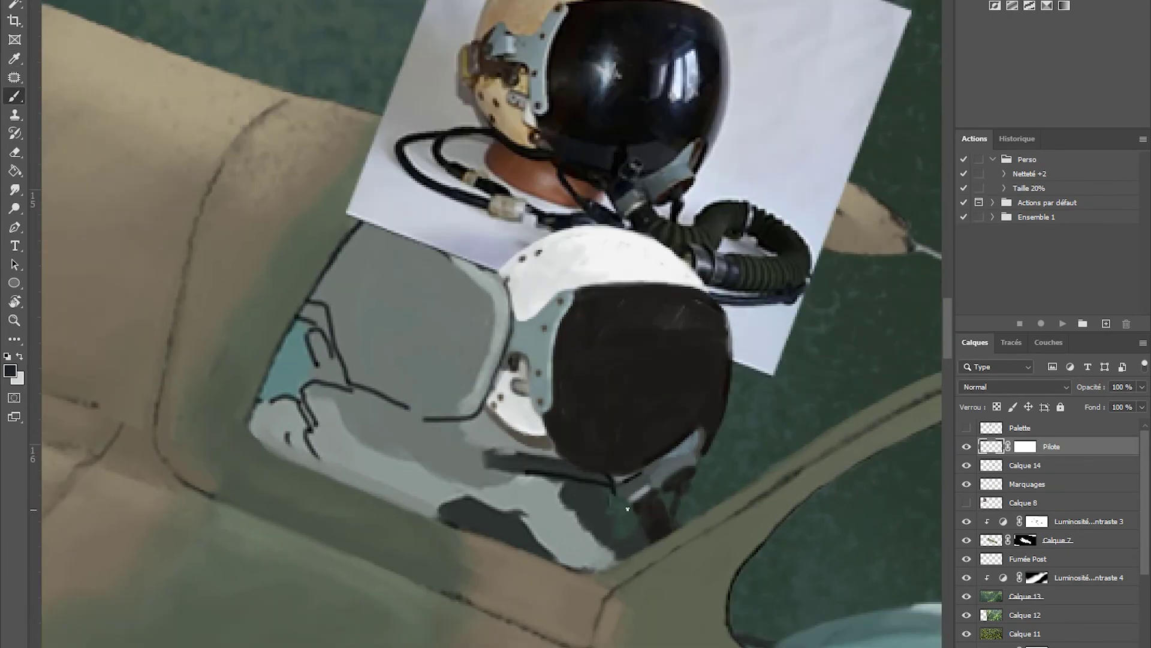
Step: Paint the dark area and pale strap below the pilot's helmet, following the helmet reference photo
click(530, 502)
alt+click(564, 510)
mouse_move(564, 509)
mouse_down()
mouse_move(597, 505)
mouse_move(618, 528)
mouse_up()
drag(504, 498, 667, 500)
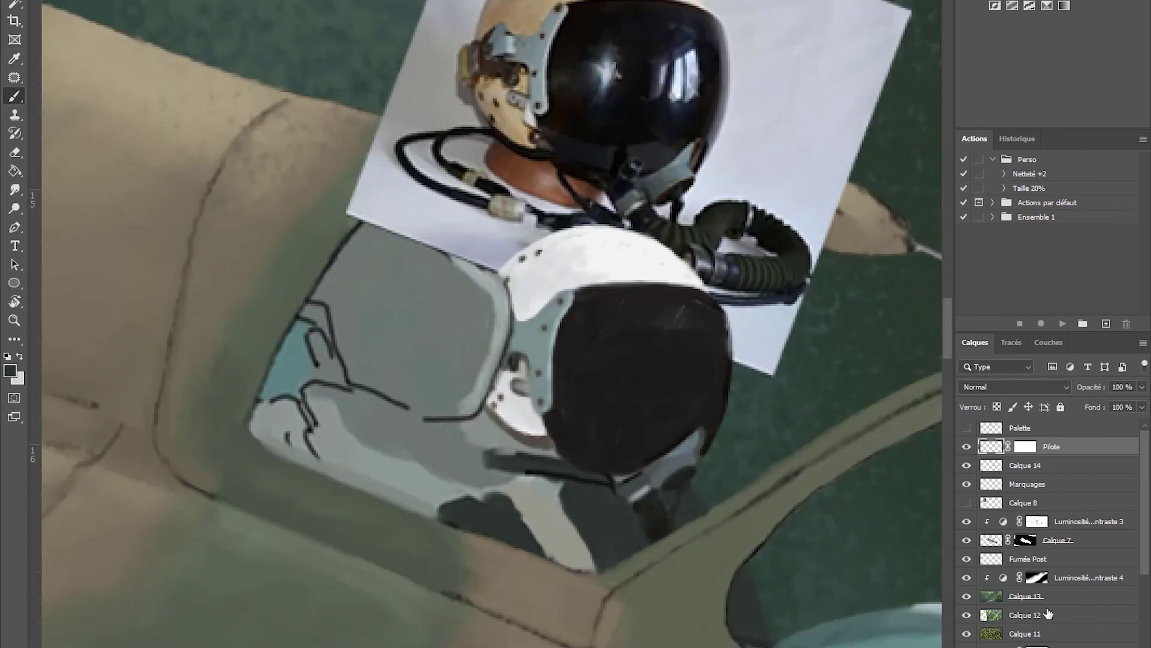
Step: Hide the helmet reference layer Calque 14 and paint a white reflection on the side of the black visor
click(967, 466)
alt+click(648, 291)
drag(708, 308, 701, 424)
scroll(694, 342, down, 5)
scroll(629, 468, up, 4)
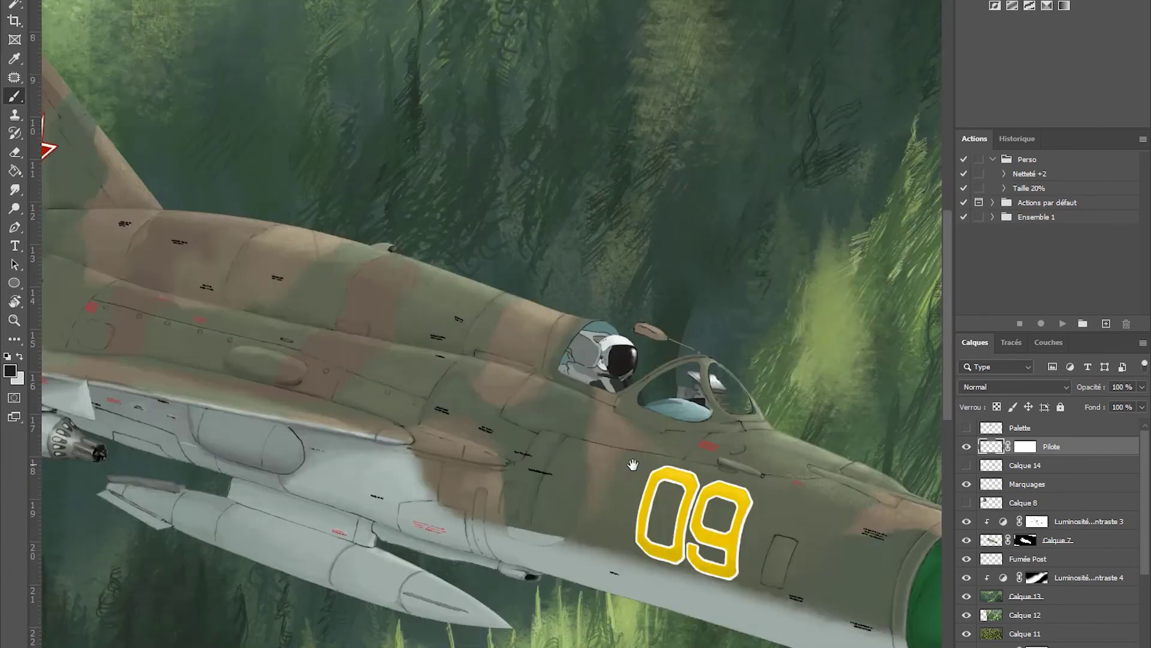
click(966, 484)
key(ctrl+plus)
key(ctrl+plus)
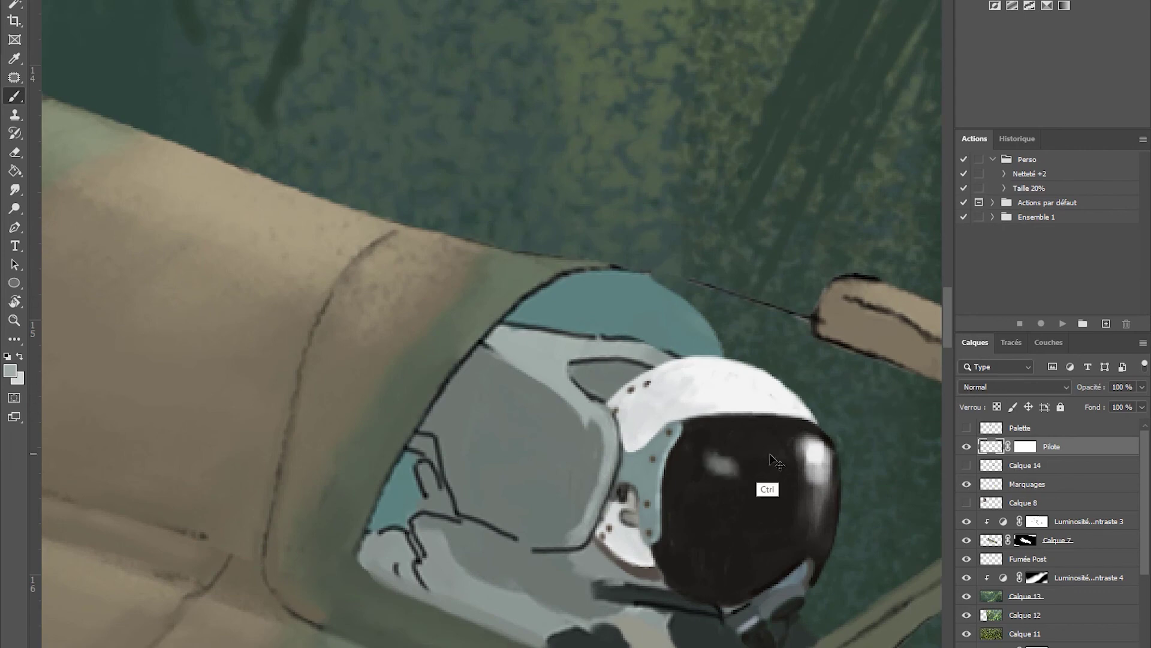
Step: Paint over the black outlines of the seat headrest behind the helmet with sampled greys
key(ctrl+shift+alt+n)
key(ctrl+z)
mouse_move(593, 420)
mouse_down()
mouse_move(585, 514)
mouse_move(588, 372)
mouse_move(542, 373)
mouse_move(618, 366)
mouse_move(625, 329)
mouse_move(531, 303)
mouse_move(637, 324)
mouse_move(588, 313)
mouse_move(611, 273)
mouse_move(516, 396)
mouse_move(523, 324)
mouse_move(576, 345)
mouse_up()
alt+shift+right_click(564, 60)
key(alt)
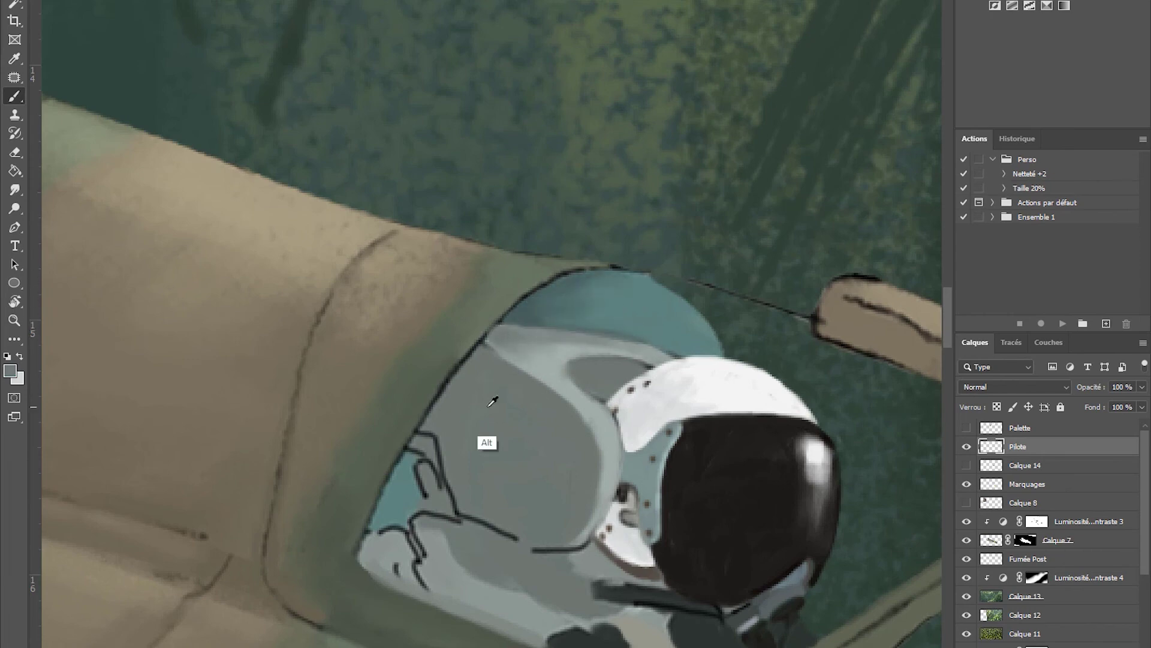
Step: Shade the rear side of the seat in dark grey and paint over the black line along the cockpit frame
mouse_move(426, 425)
mouse_down()
mouse_move(438, 431)
mouse_move(419, 440)
mouse_move(432, 504)
mouse_move(414, 522)
mouse_up()
alt+shift+right_click(540, 60)
key(alt)
drag(456, 360, 419, 438)
alt+click(398, 445)
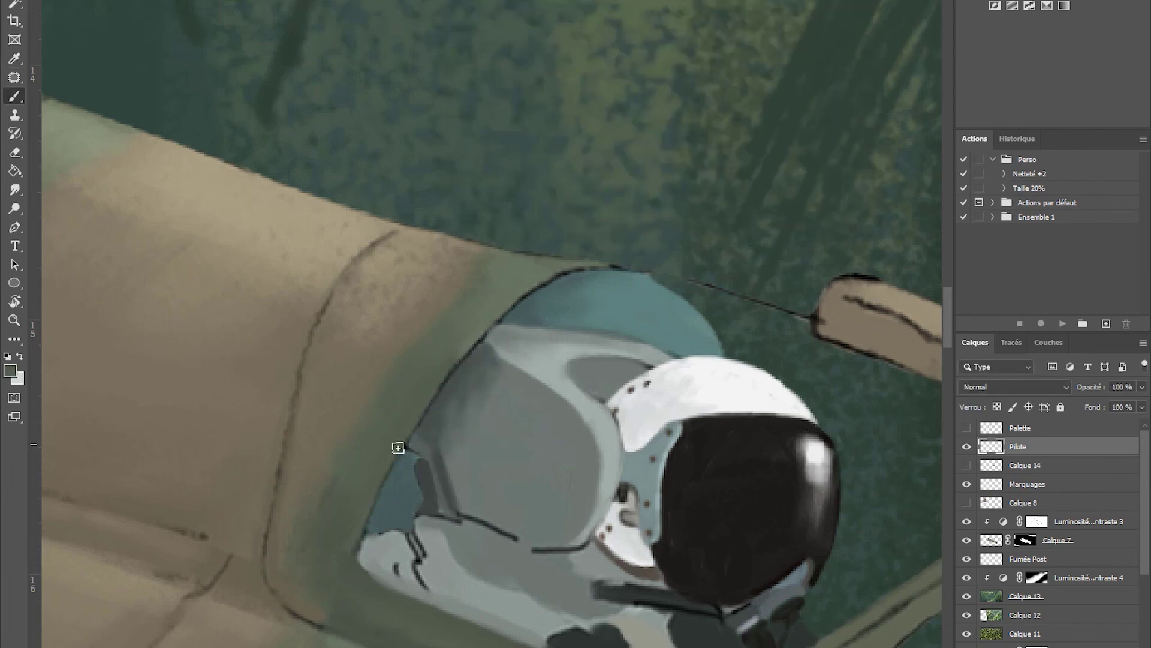
drag(539, 279, 602, 268)
Step: Replace the black lines below the headrest with soft grey shading
alt+click(452, 476)
mouse_move(461, 519)
mouse_down()
mouse_move(567, 561)
mouse_move(528, 522)
mouse_move(600, 558)
mouse_move(537, 581)
mouse_up()
alt+click(470, 532)
alt+click(537, 581)
mouse_move(417, 531)
mouse_down()
mouse_move(429, 602)
mouse_move(533, 642)
mouse_up()
Step: Shade the pale lower corner of the seat and clean its edge against the cockpit sill
alt+click(384, 539)
alt+click(372, 540)
mouse_move(369, 537)
mouse_down()
mouse_move(391, 578)
mouse_move(392, 537)
mouse_move(396, 560)
mouse_move(429, 550)
mouse_move(456, 596)
mouse_move(501, 606)
mouse_up()
alt+click(396, 560)
alt+click(456, 587)
drag(557, 645, 423, 495)
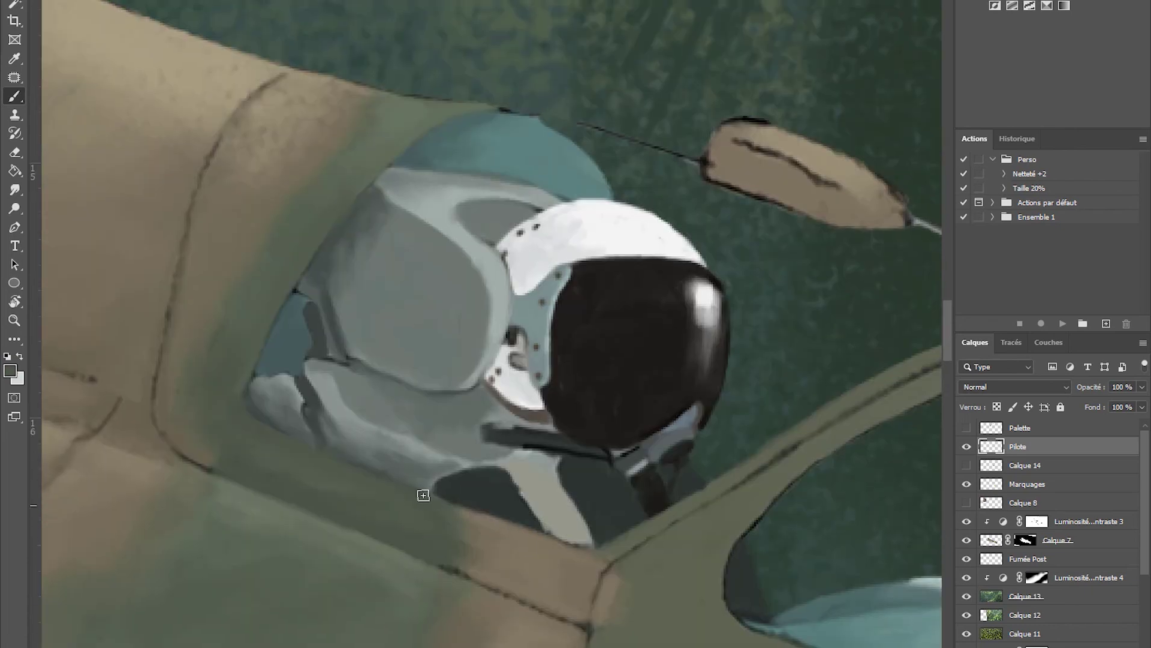
Step: Shade the pilot's shoulder under the helmet, cover the dark strap line, and round off the dark area beside the strap
alt+click(469, 443)
mouse_move(438, 474)
mouse_down()
mouse_move(471, 443)
mouse_move(494, 507)
mouse_move(540, 471)
mouse_move(485, 422)
mouse_move(463, 442)
mouse_up()
alt+click(484, 422)
alt+click(468, 432)
drag(516, 413, 563, 401)
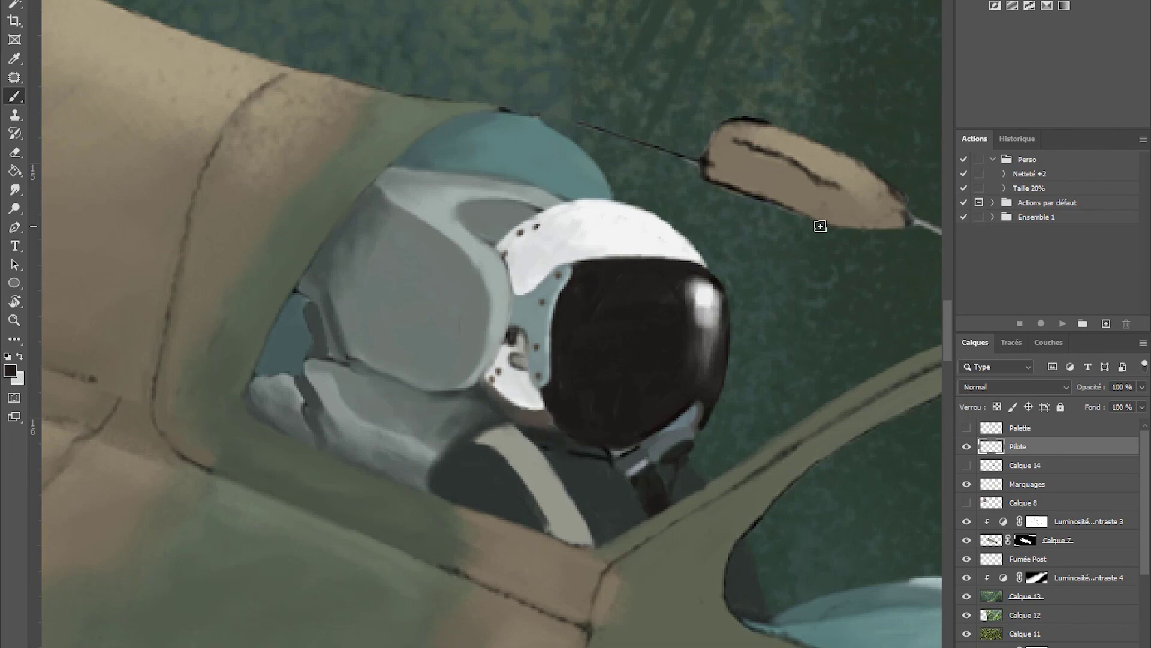
mouse_move(472, 513)
mouse_down()
mouse_move(514, 470)
mouse_move(515, 519)
mouse_move(481, 449)
mouse_up()
Step: Paint over the black lines on the brown pod above the canopy with its sampled brown
key(ctrl+minus)
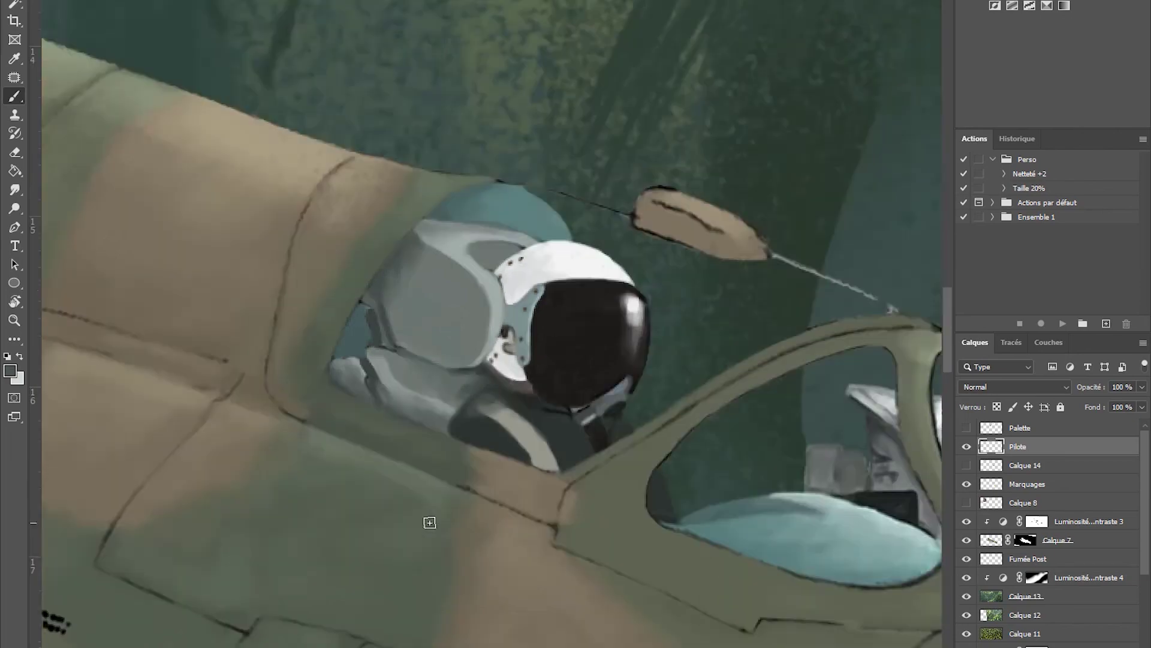
key(ctrl+0)
scroll(683, 467, up, 10)
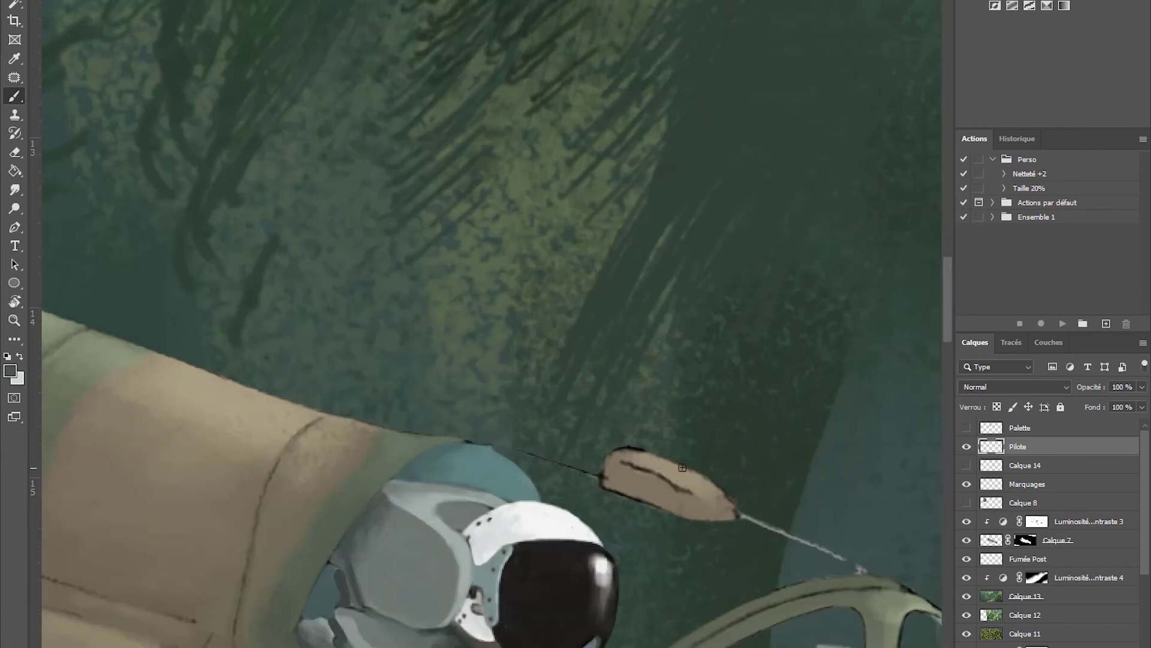
alt+click(683, 467)
drag(636, 467, 690, 490)
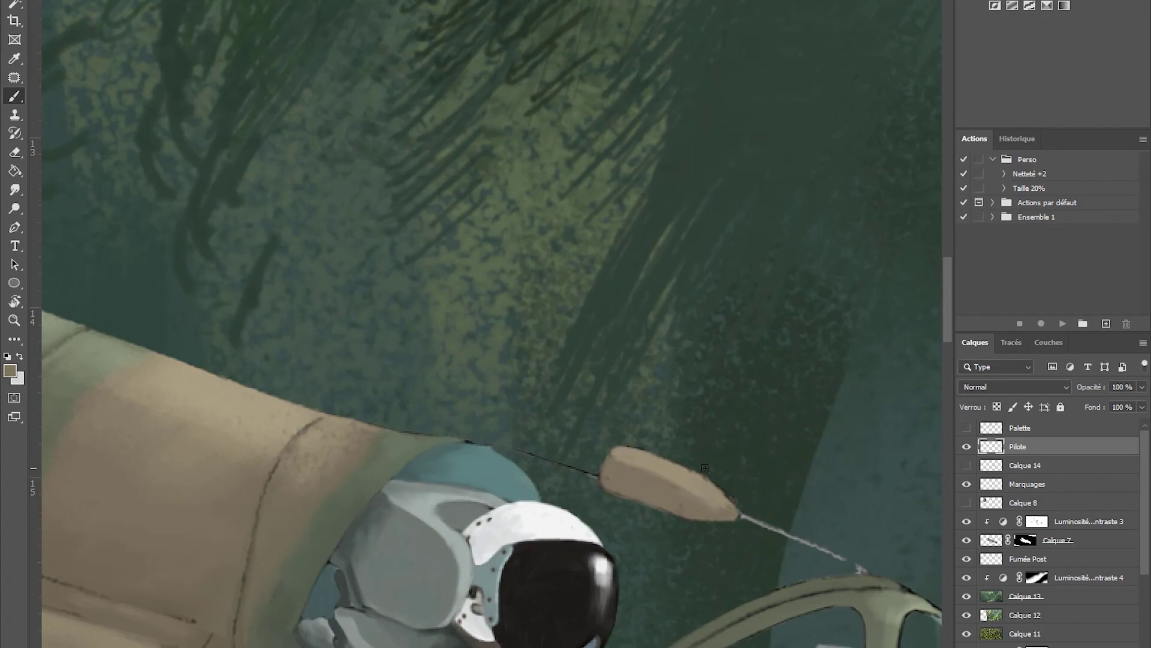